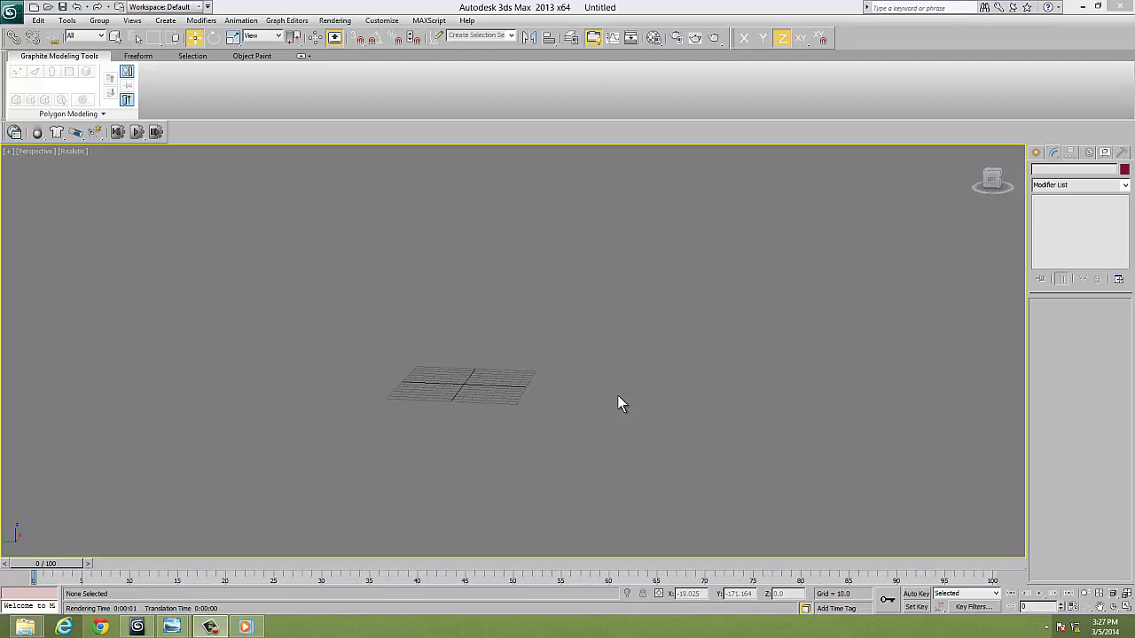
# Switch to the Front viewport and bring up the Splines shape types in the Create panel.
pyautogui.moveTo(549, 410); pyautogui.dragTo(505, 444, button='middle')
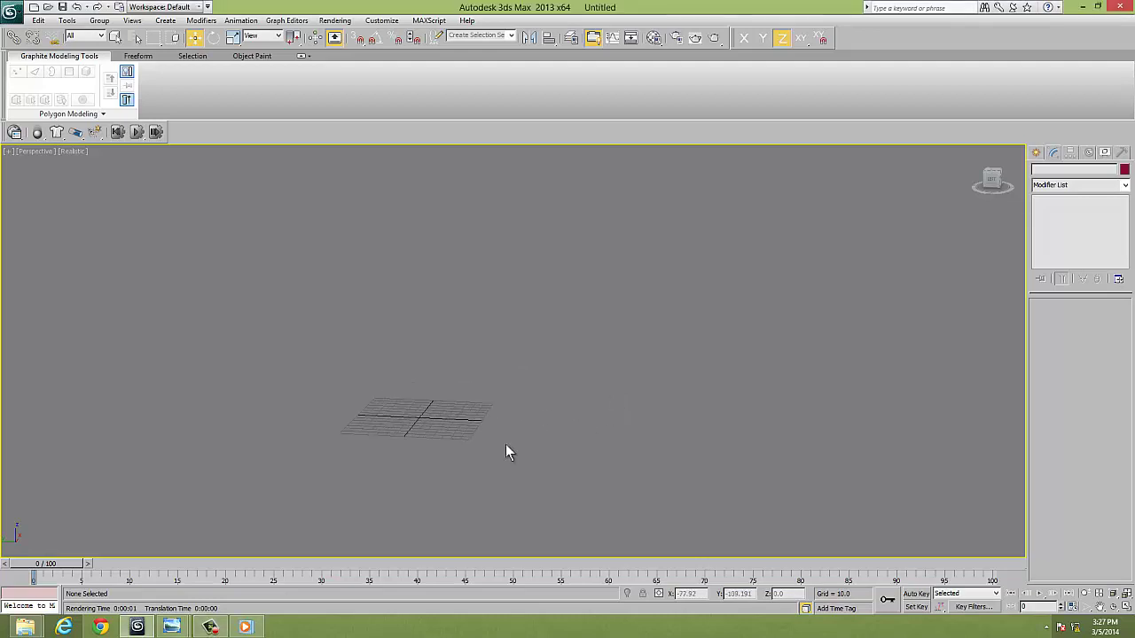
pyautogui.press('f')
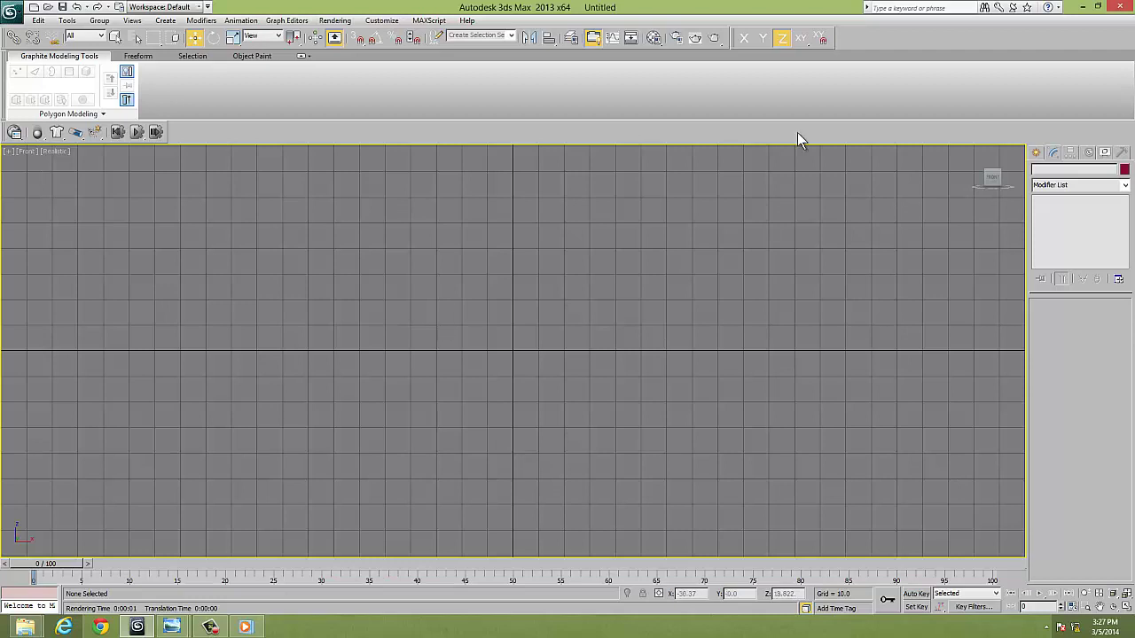
pyautogui.moveTo(992, 178)
pyautogui.click(1039, 154)
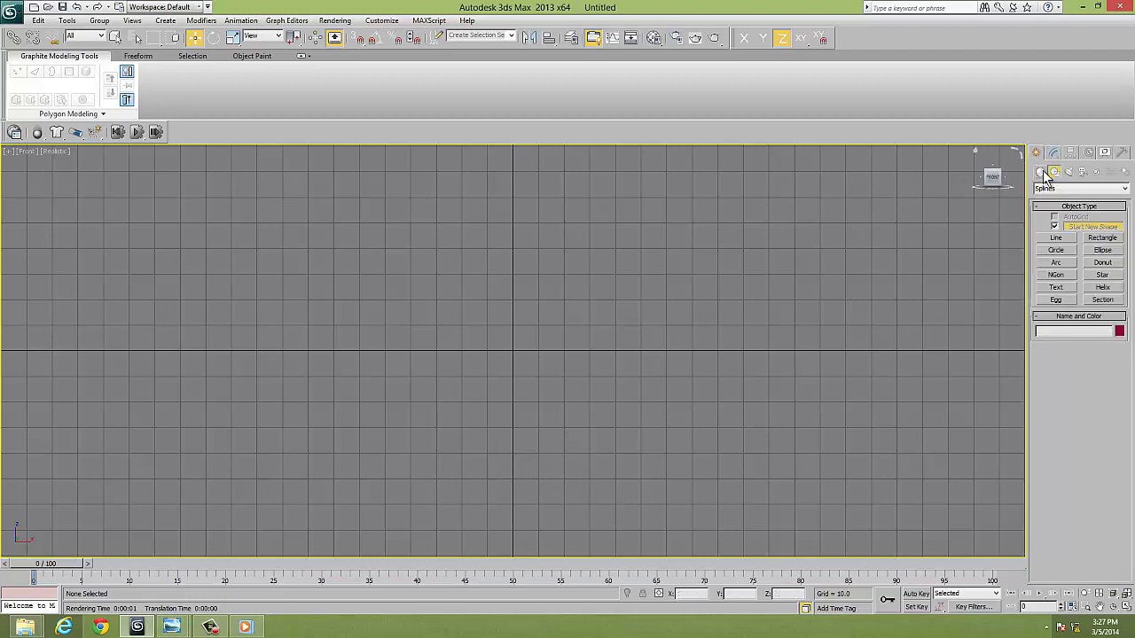
# Draw a closed Line001 outline with a peak and inward-turned feet in the Front view.
pyautogui.click(1056, 238)
pyautogui.click(471, 352)
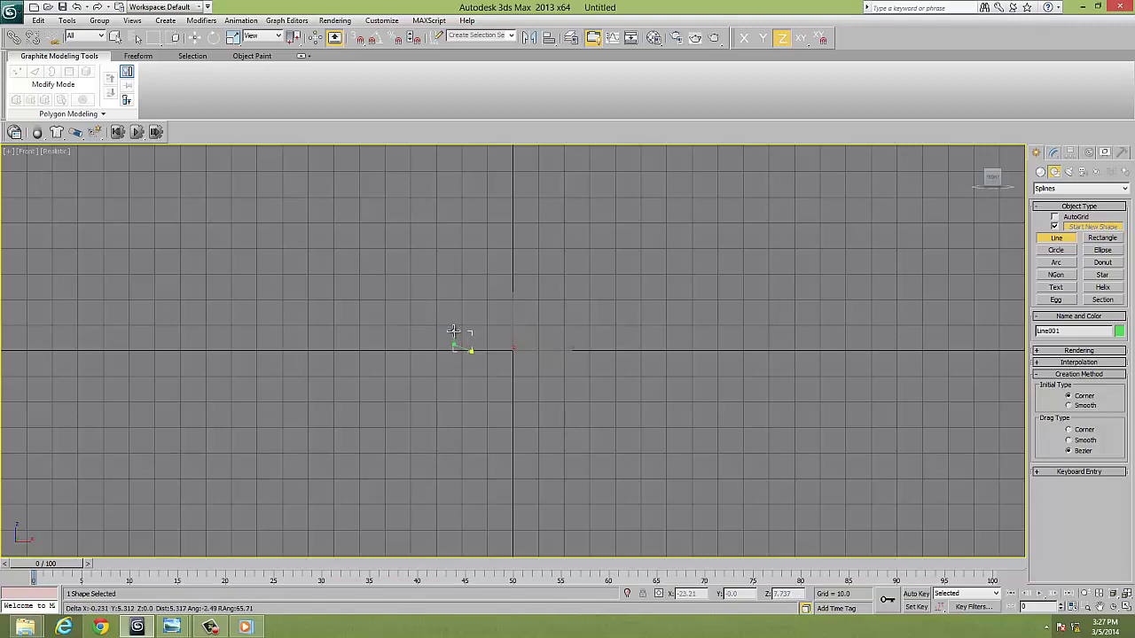
pyautogui.click(453, 332)
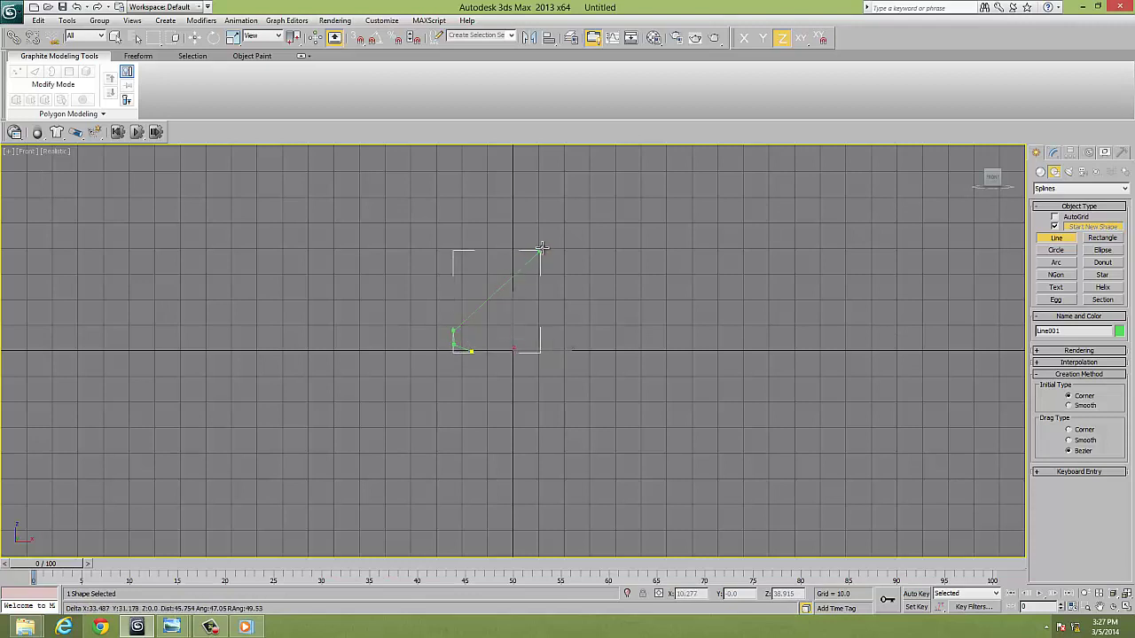
pyautogui.click(609, 199)
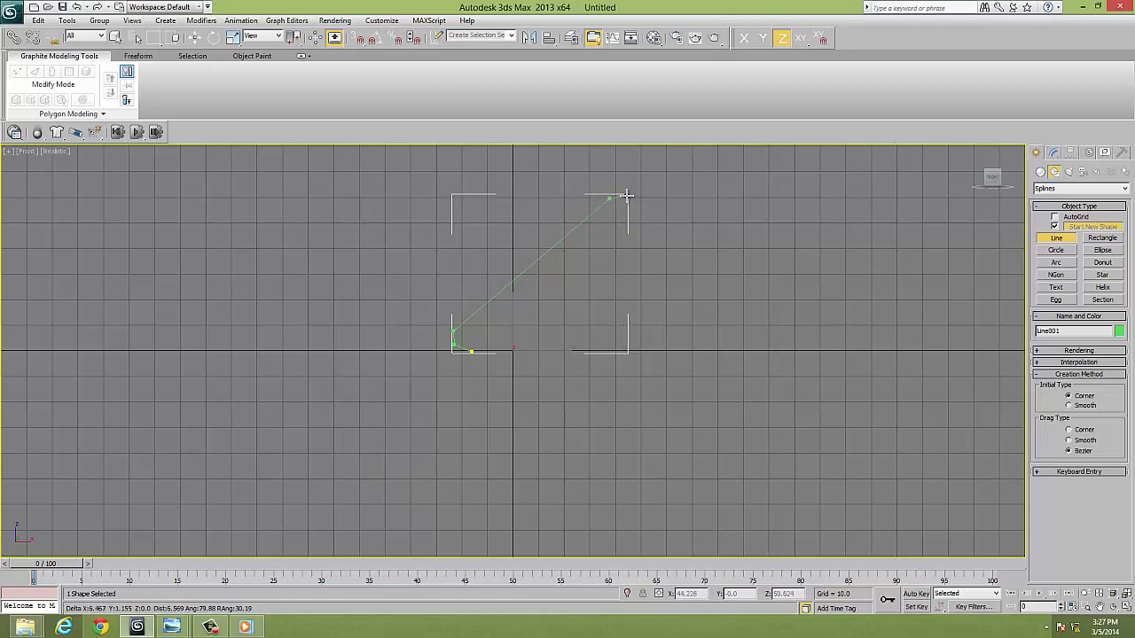
pyautogui.click(634, 207)
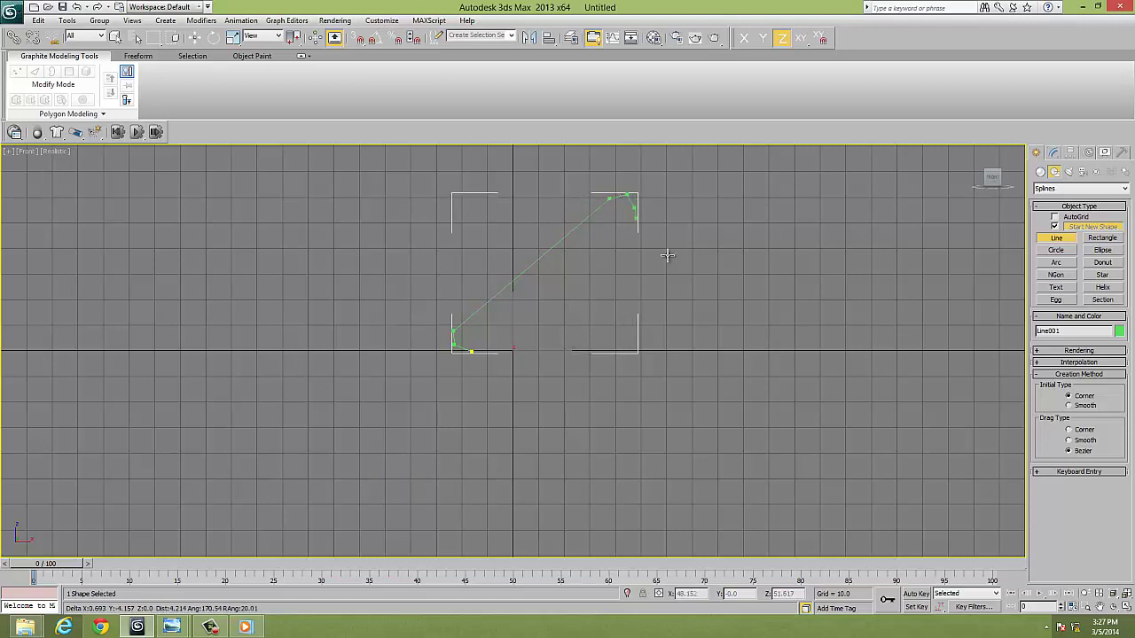
pyautogui.click(698, 332)
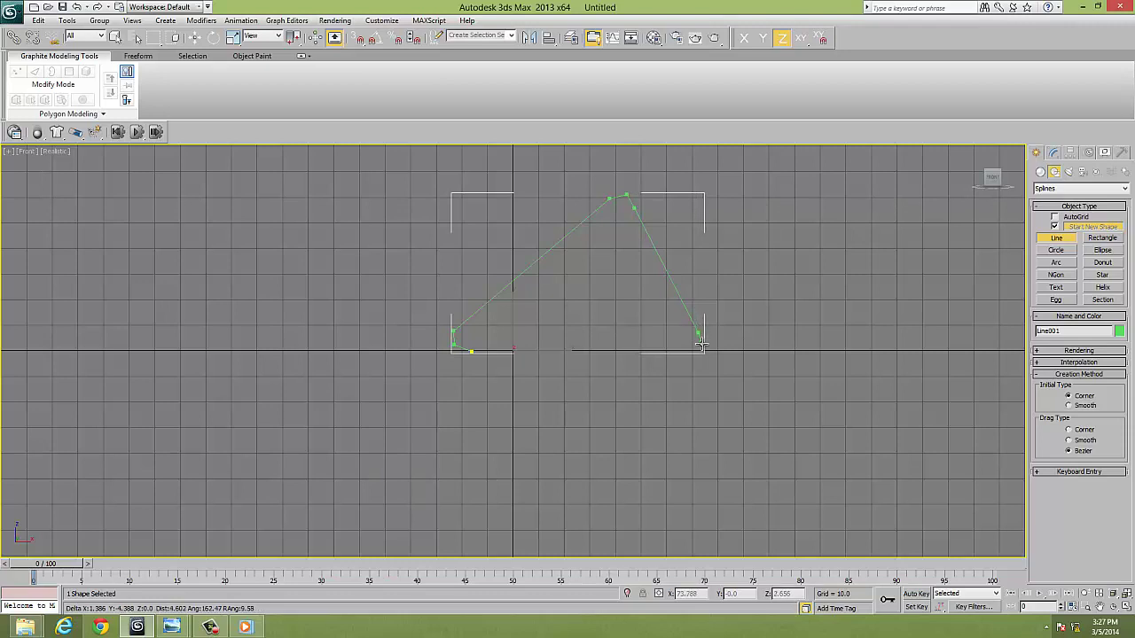
pyautogui.click(700, 343)
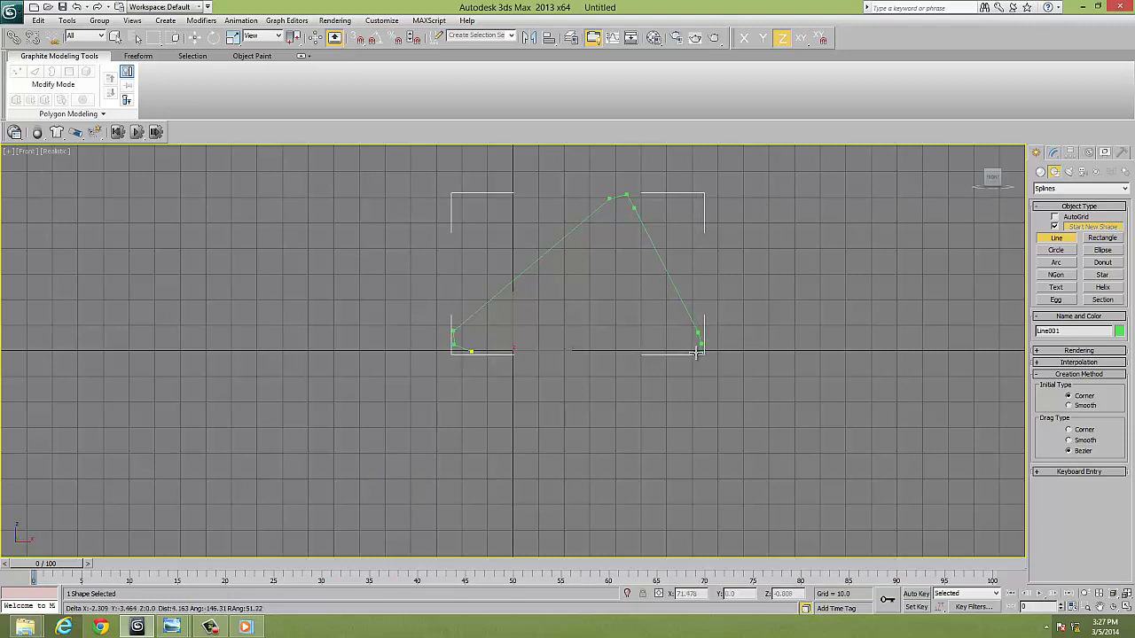
pyautogui.click(697, 354)
pyautogui.rightClick(670, 353)
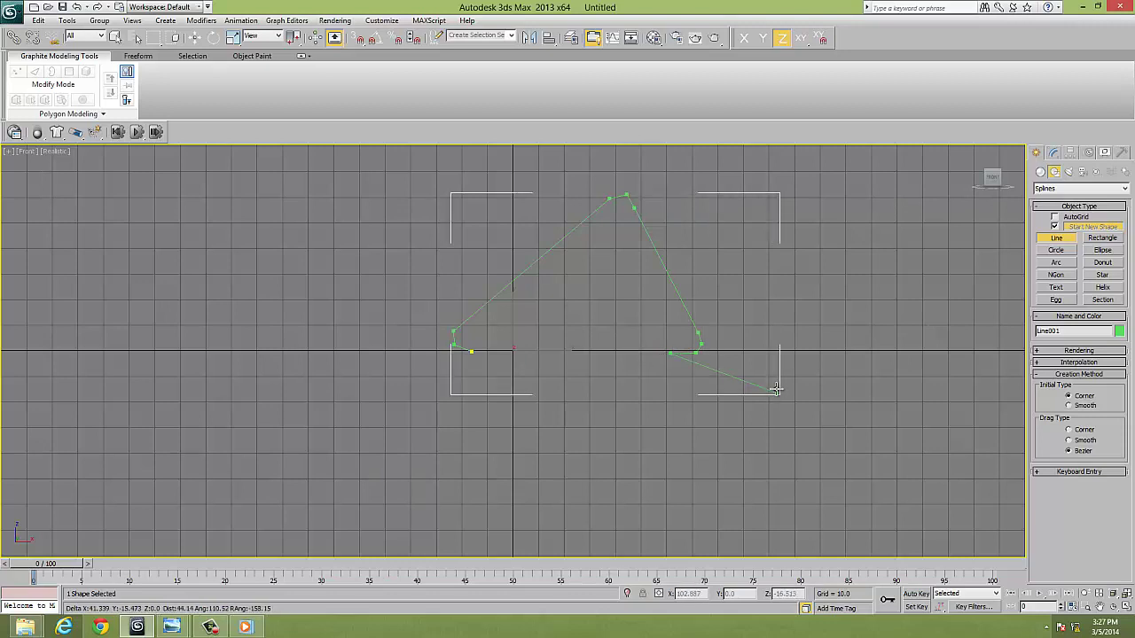
pyautogui.click(1053, 153)
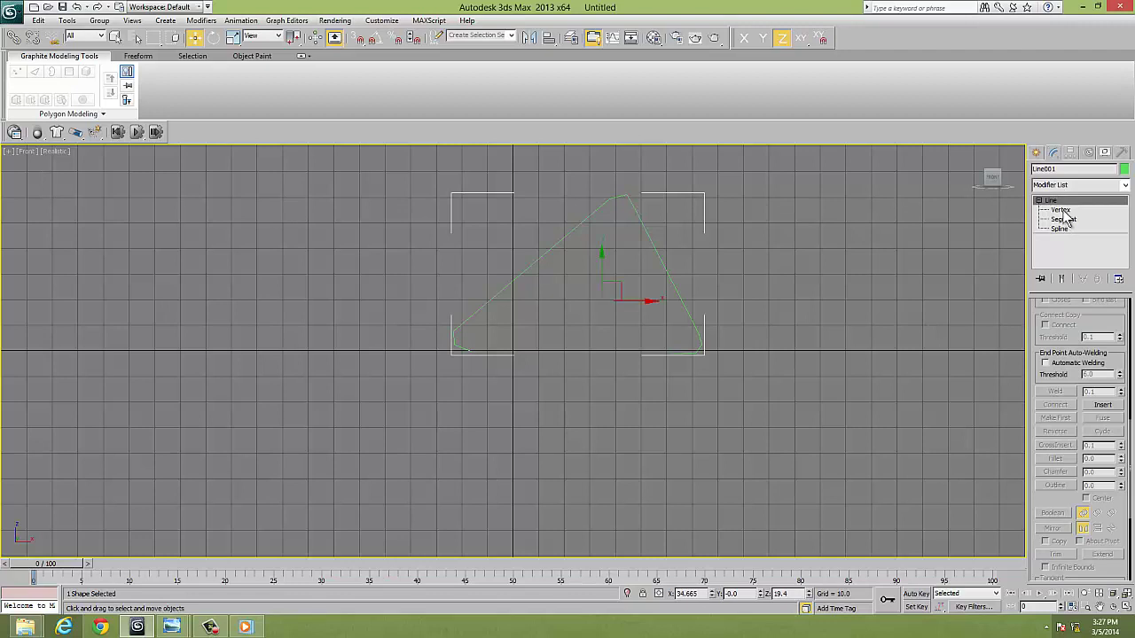
# At Vertex level, raise the bottom-right foot vertices slightly and select the peak vertices.
pyautogui.click(1061, 210)
pyautogui.moveTo(785, 304); pyautogui.dragTo(653, 355)
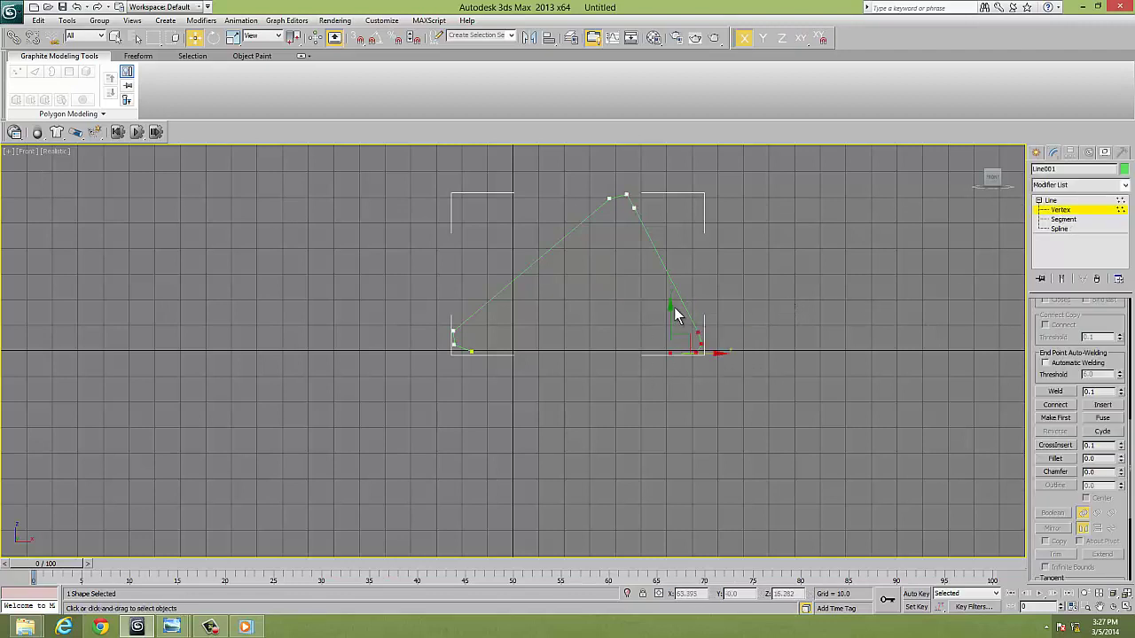
pyautogui.moveTo(671, 306); pyautogui.dragTo(671, 302)
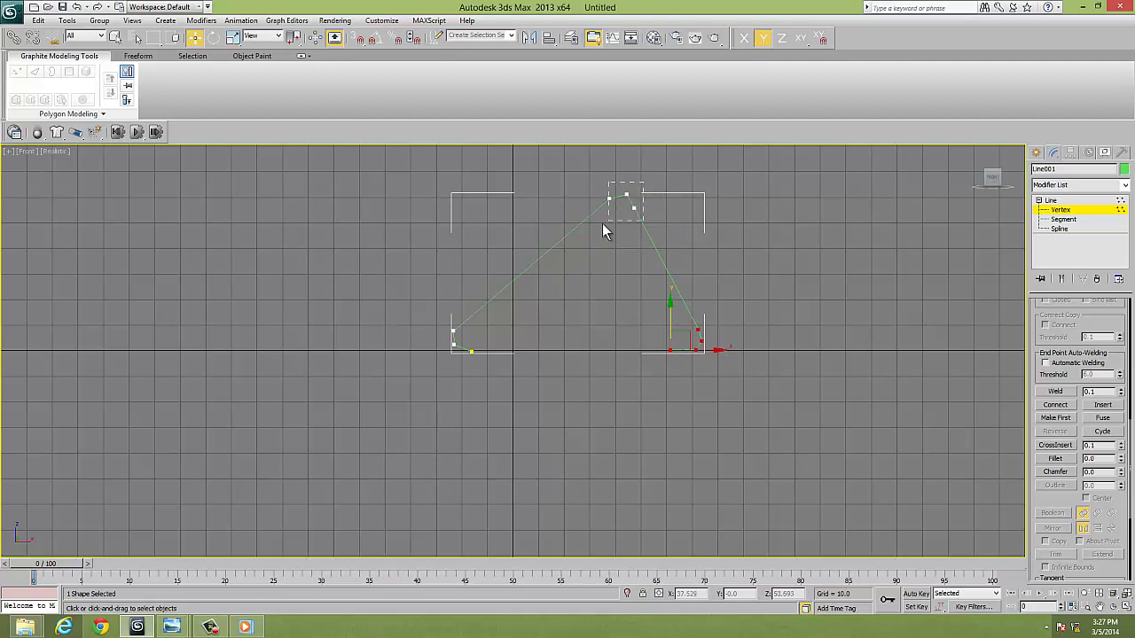
pyautogui.moveTo(601, 224); pyautogui.dragTo(593, 227)
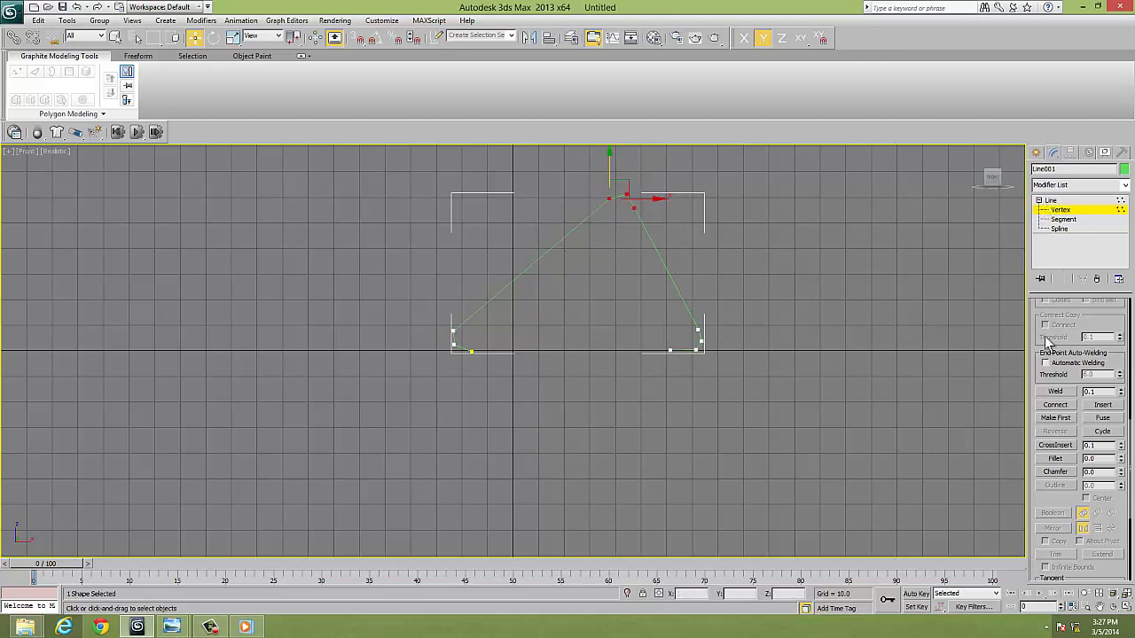
# Fillet the peak and both bottom corners, then raise the bottom-left vertices slightly.
pyautogui.click(1054, 458)
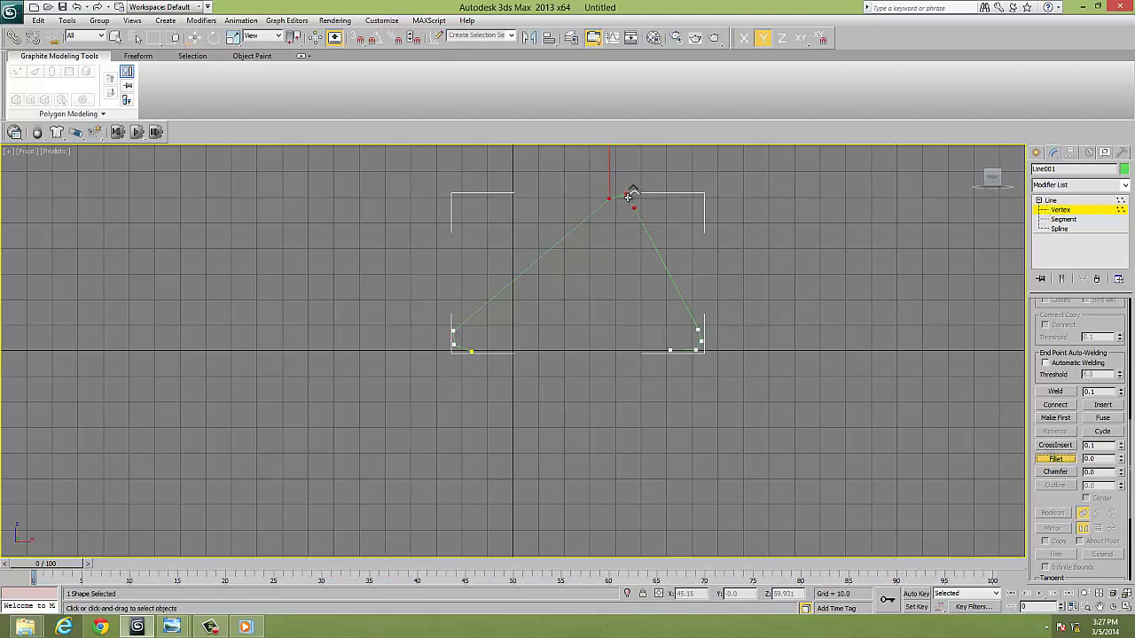
pyautogui.moveTo(628, 196); pyautogui.dragTo(628, 186)
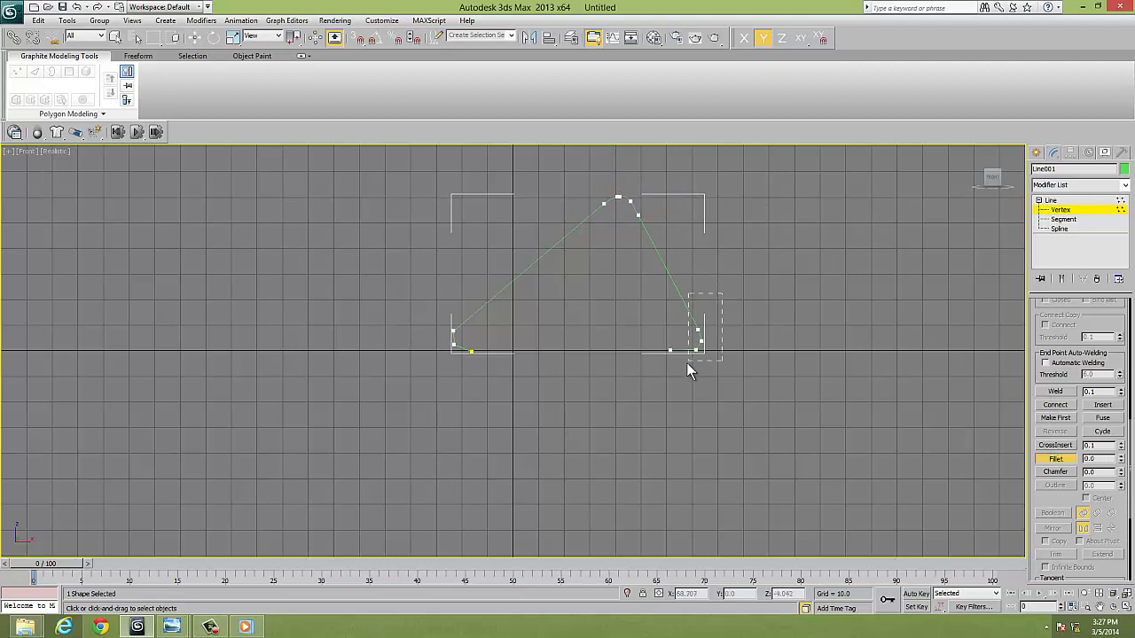
pyautogui.moveTo(703, 340); pyautogui.dragTo(703, 324)
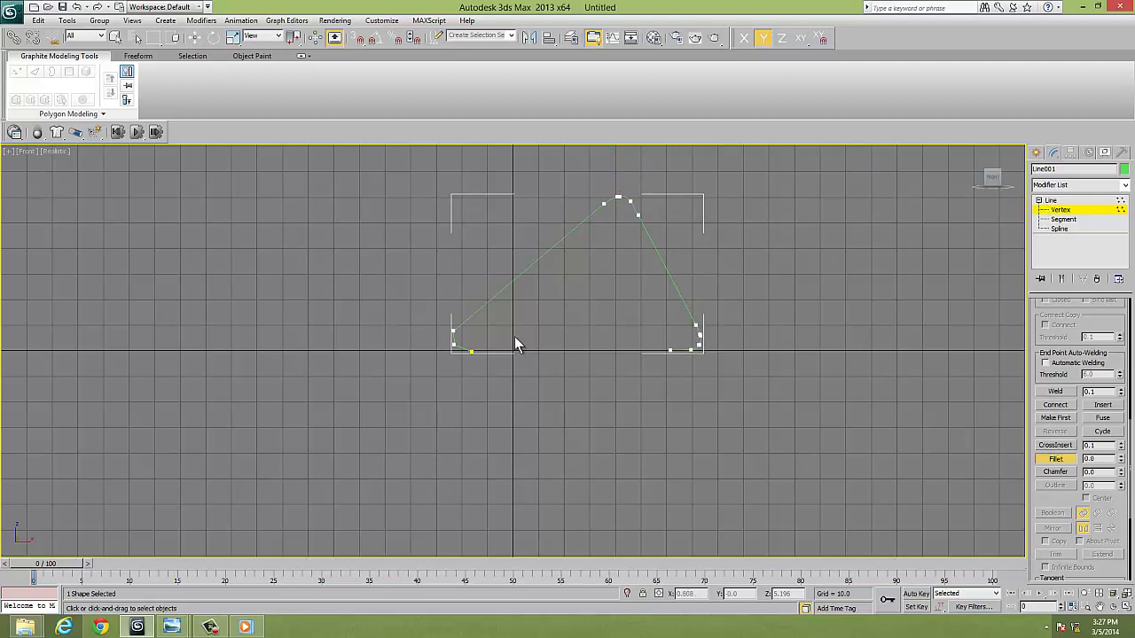
pyautogui.moveTo(446, 357); pyautogui.dragTo(454, 317)
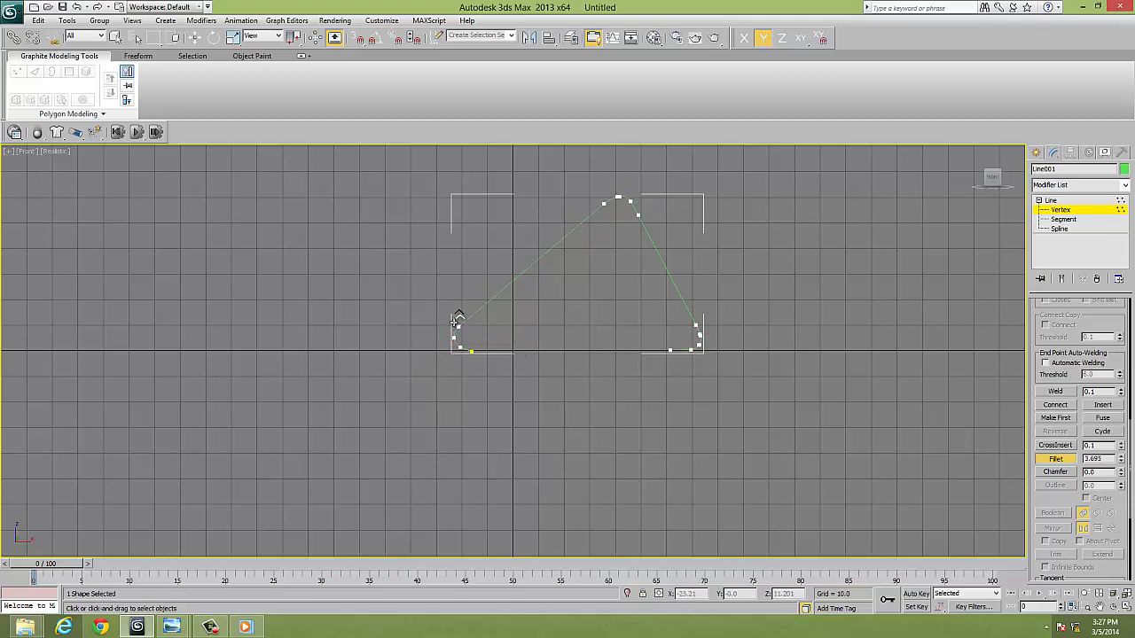
pyautogui.click(1055, 461)
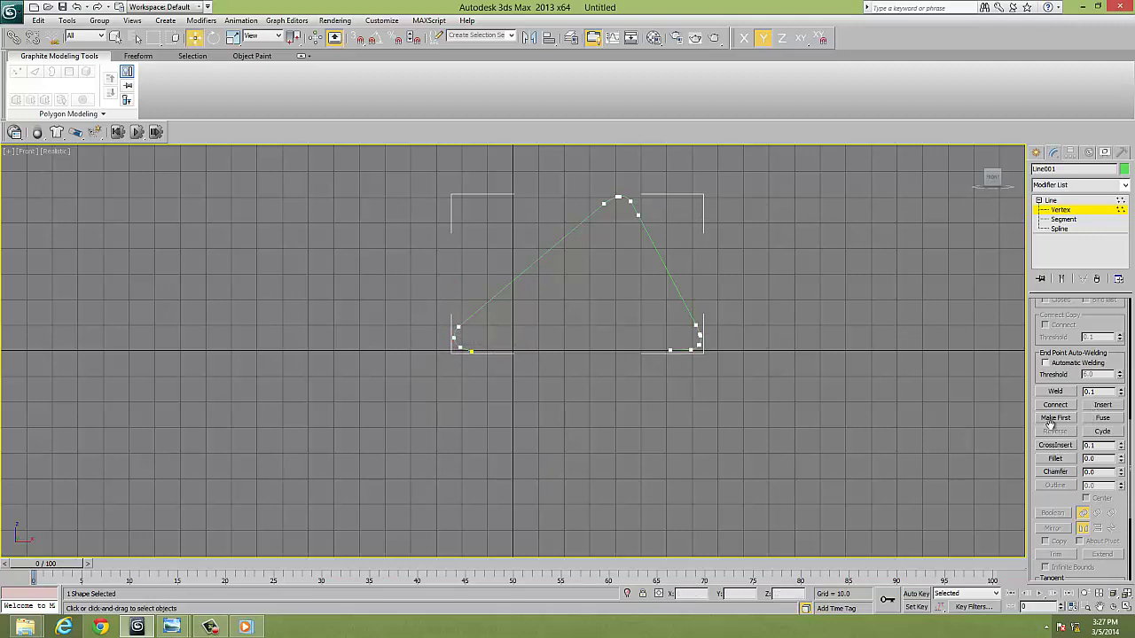
pyautogui.click(471, 351)
pyautogui.moveTo(473, 337); pyautogui.dragTo(474, 329)
pyautogui.click(1048, 201)
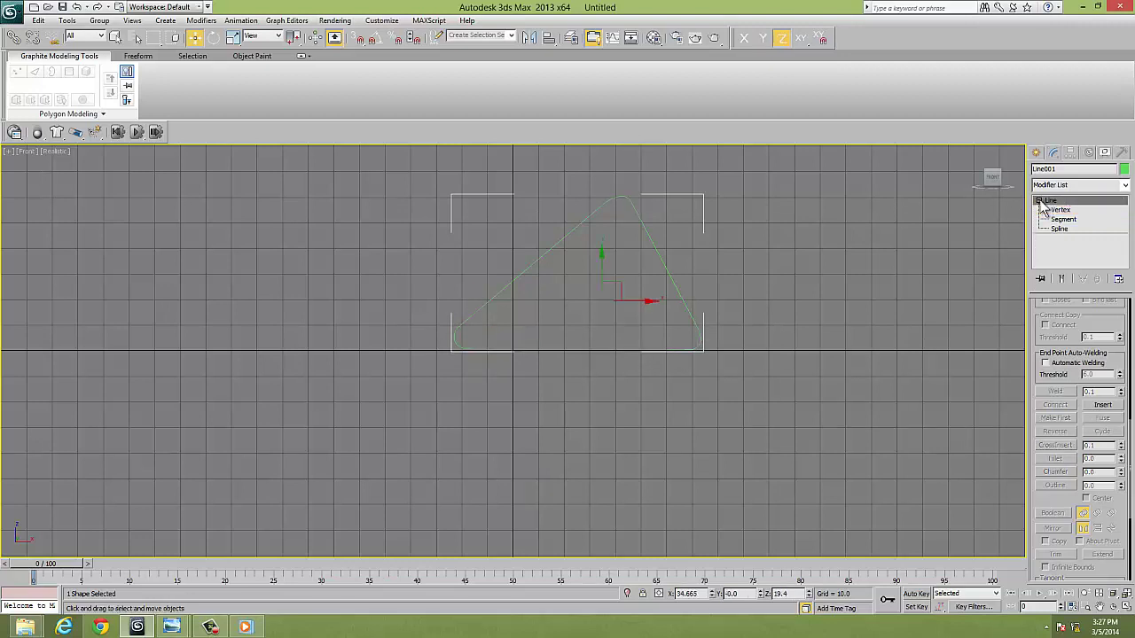
# Add a Sweep modifier to Line001 with the built-in Bar section.
pyautogui.click(1077, 185)
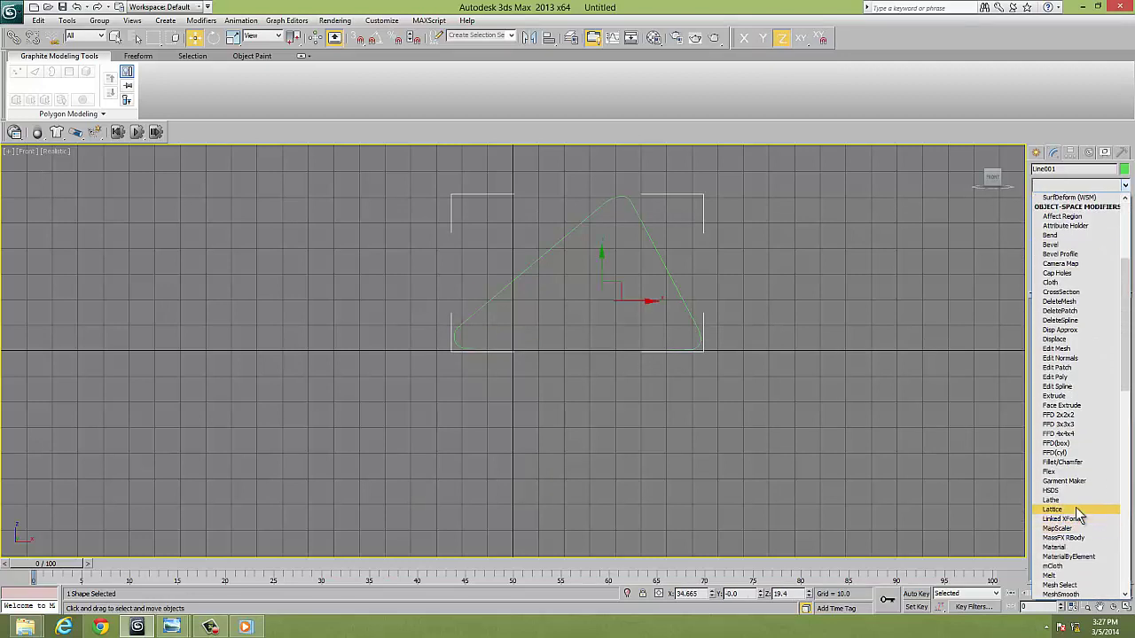
pyautogui.scroll(-10, 1074, 444)
pyautogui.scroll(-10, 1073, 487)
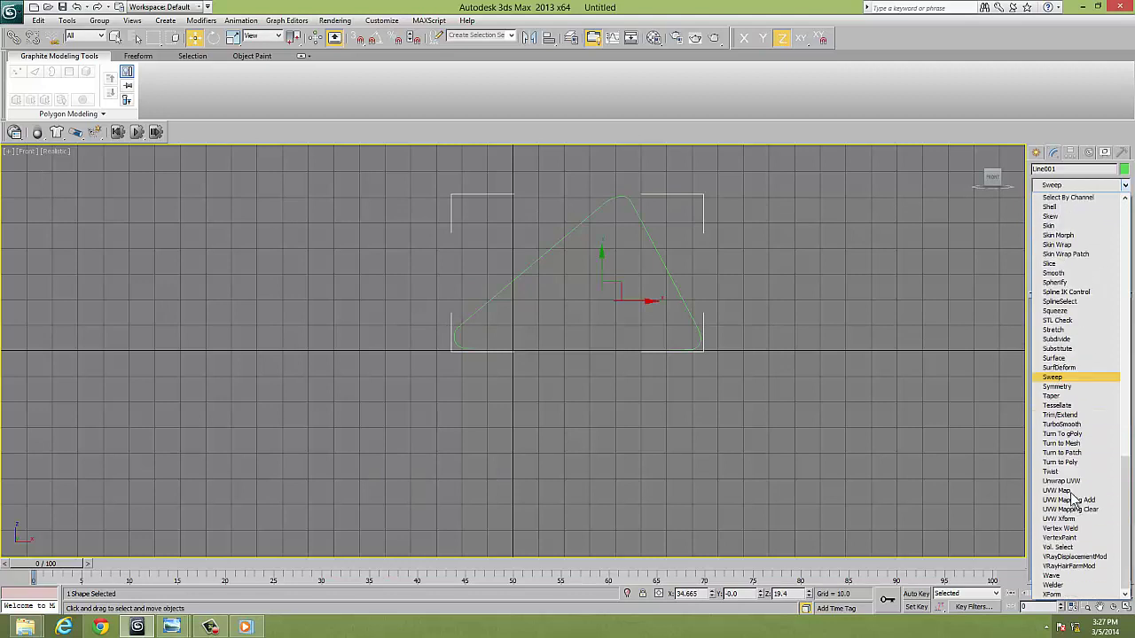
pyautogui.click(1066, 378)
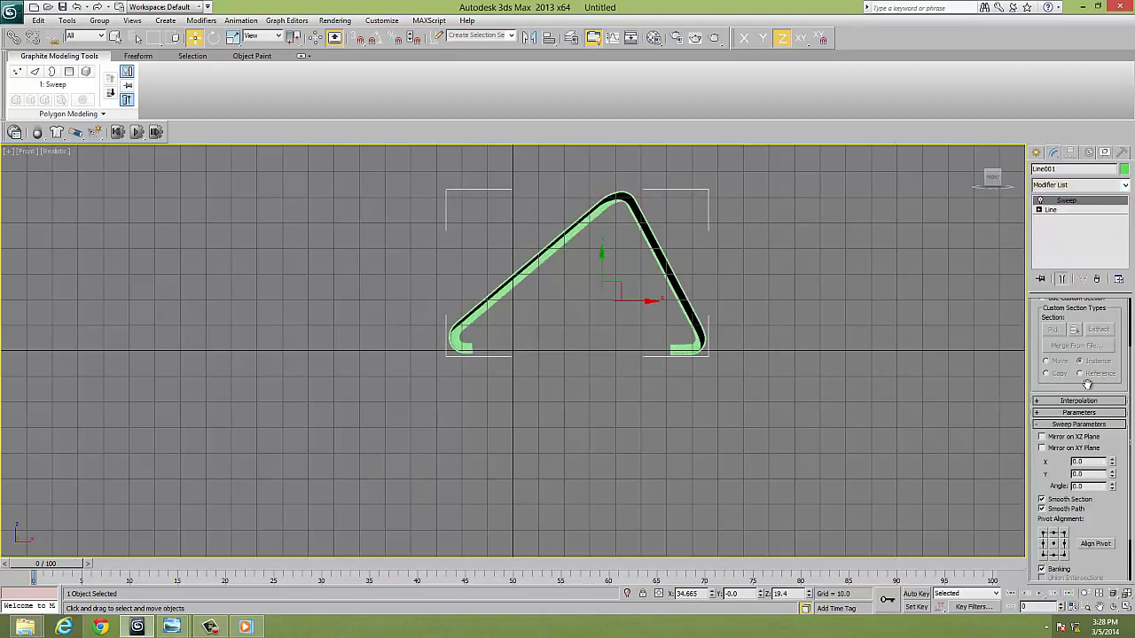
pyautogui.scroll(2, 1087, 383)
pyautogui.scroll(1, 1089, 364)
pyautogui.click(1091, 350)
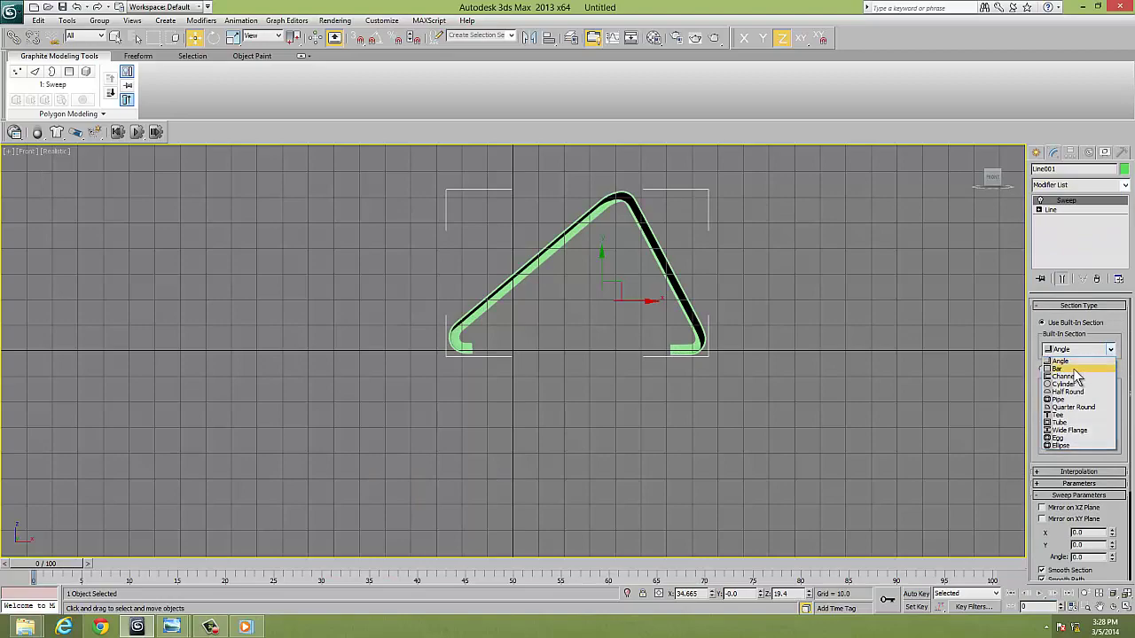
pyautogui.click(1074, 370)
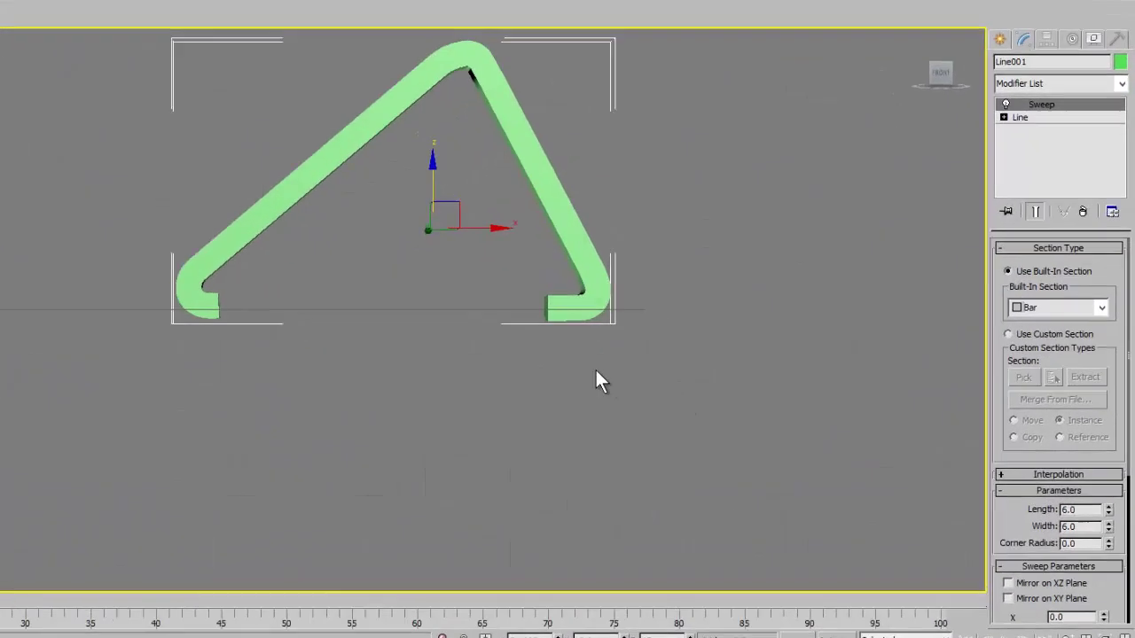
# In Perspective, set the Bar section to Length 55.625 and Width 2.4.
pyautogui.press('p')
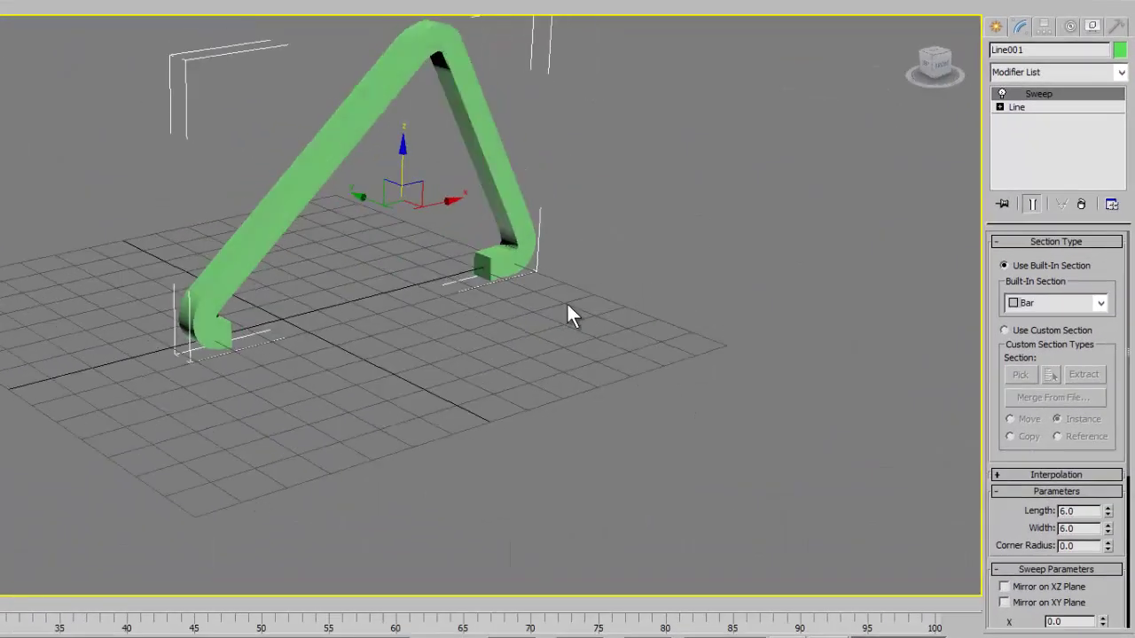
pyautogui.moveTo(1106, 513); pyautogui.dragTo(1128, 583)
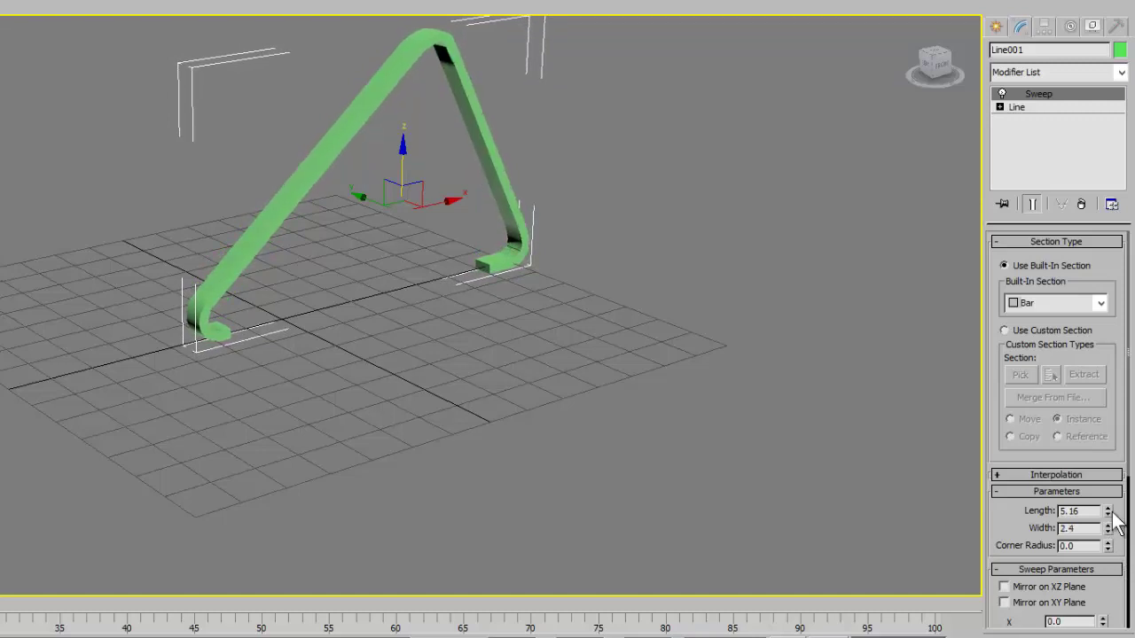
pyautogui.moveTo(1107, 512); pyautogui.dragTo(1107, 461)
pyautogui.moveTo(1107, 511); pyautogui.dragTo(1131, 577)
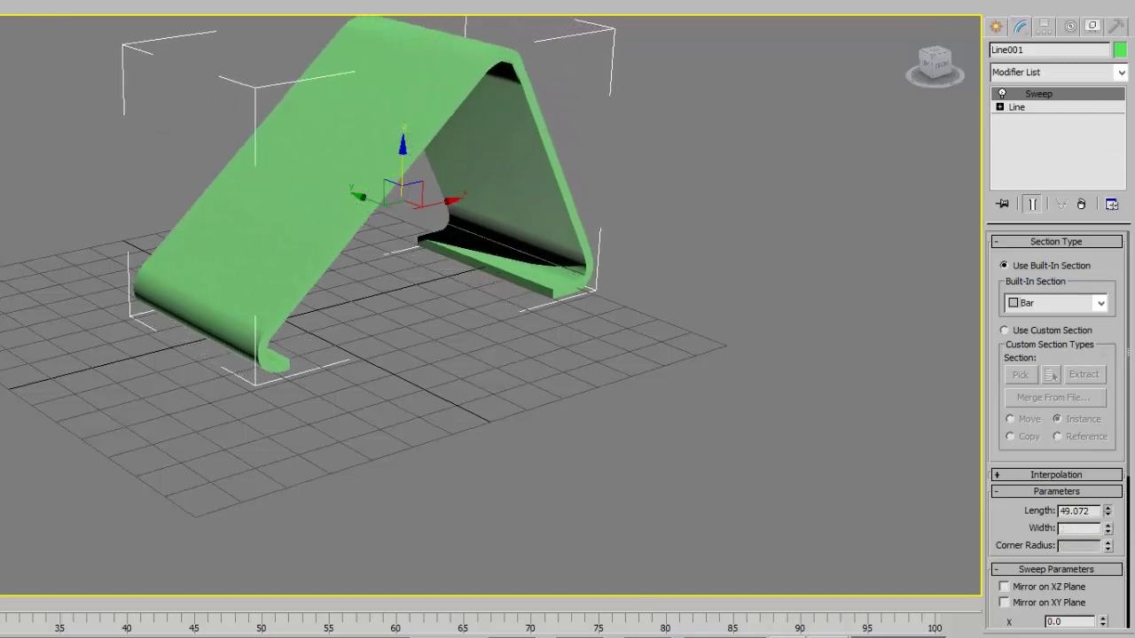
pyautogui.moveTo(564, 359)
pyautogui.keyDown('alt'); pyautogui.mouseDown(button='middle')
pyautogui.moveTo(491, 357)
pyautogui.moveTo(550, 372)
pyautogui.mouseUp(button='middle'); pyautogui.keyUp('alt')
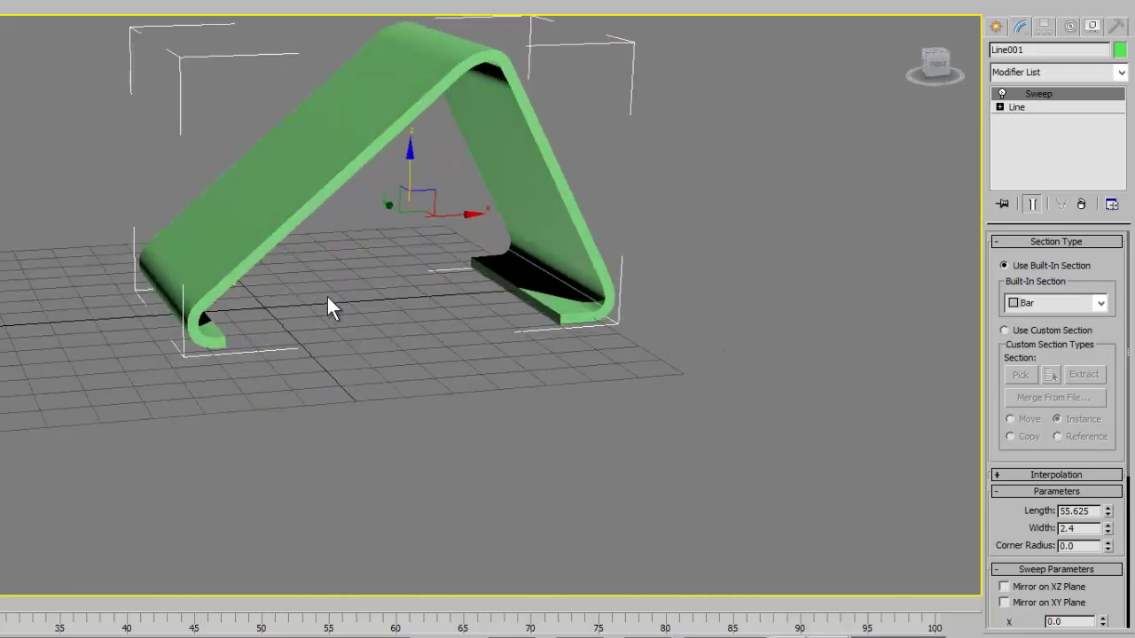
pyautogui.moveTo(327, 298)
pyautogui.keyDown('alt'); pyautogui.mouseDown(button='middle')
pyautogui.moveTo(355, 253)
pyautogui.moveTo(346, 281)
pyautogui.moveTo(385, 294)
pyautogui.moveTo(375, 349)
pyautogui.moveTo(402, 373)
pyautogui.moveTo(417, 354)
pyautogui.mouseUp(button='middle'); pyautogui.keyUp('alt')
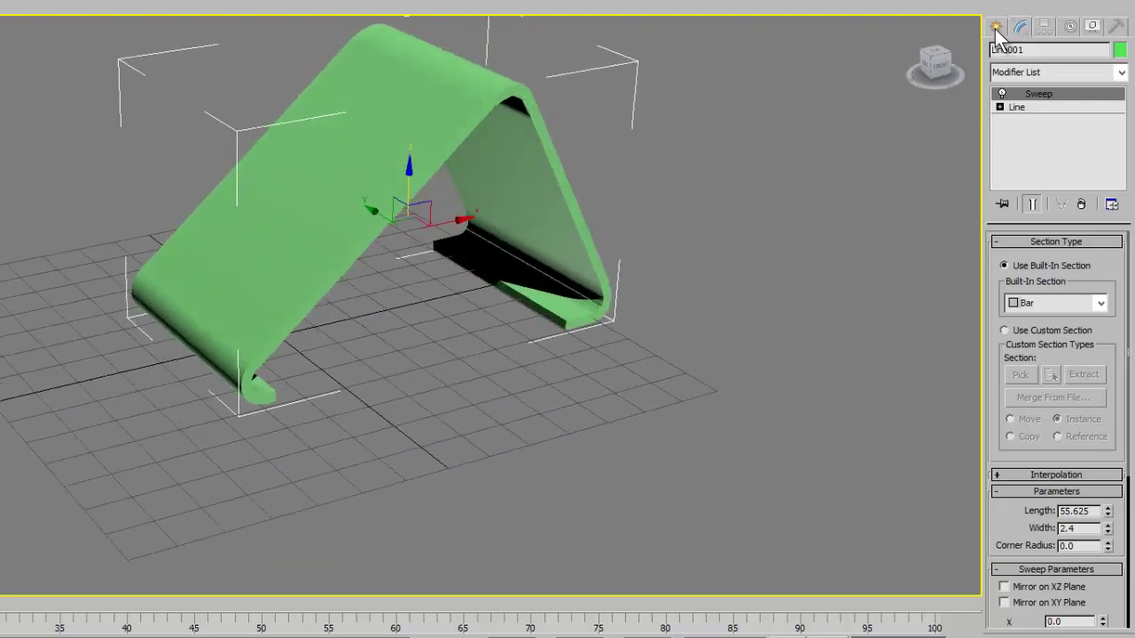
# Create pink Box001 at 47.599 × 54.671 × 82.718 beside the green stand.
pyautogui.click(996, 28)
pyautogui.click(1003, 54)
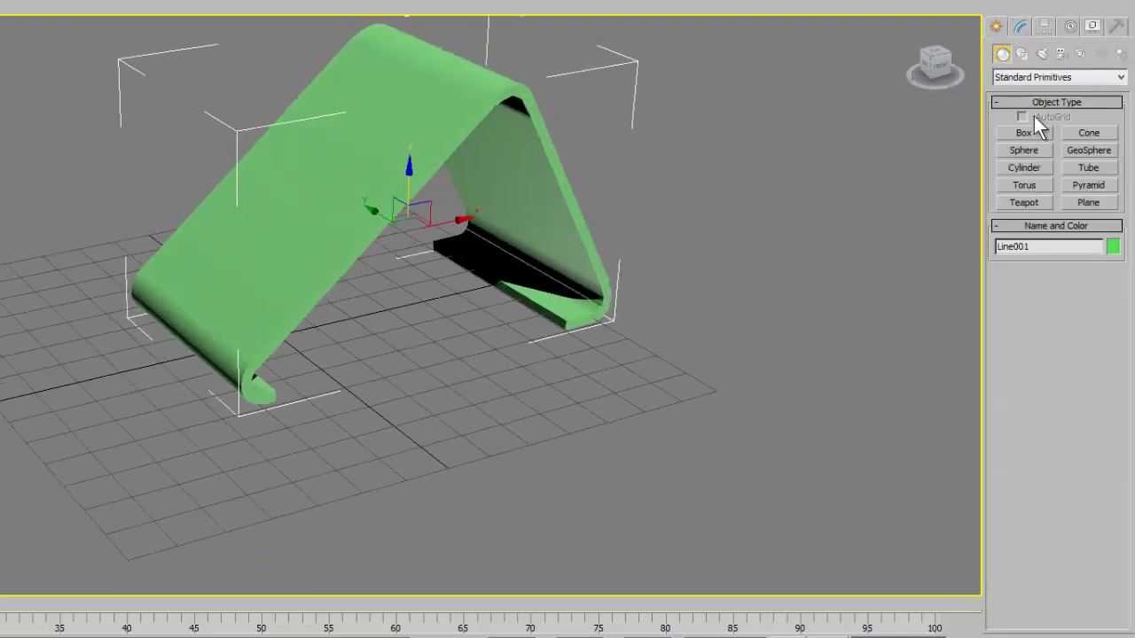
pyautogui.click(1026, 133)
pyautogui.moveTo(541, 361)
pyautogui.mouseDown()
pyautogui.moveTo(526, 556)
pyautogui.moveTo(461, 562)
pyautogui.mouseUp()
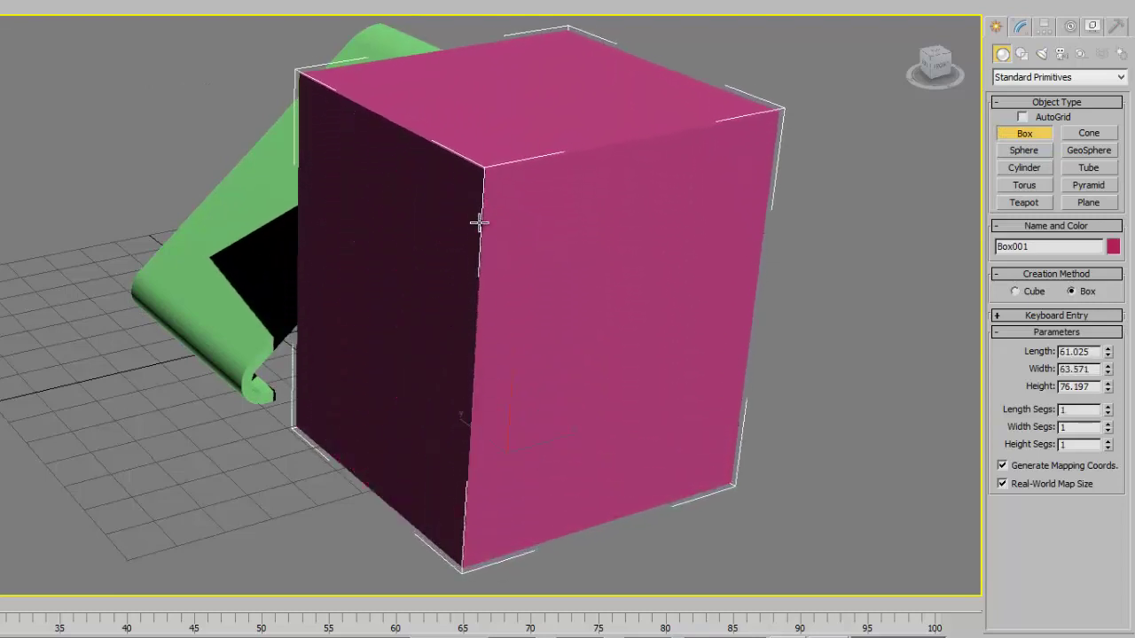
pyautogui.moveTo(506, 257)
pyautogui.keyDown('alt'); pyautogui.mouseDown(button='middle')
pyautogui.moveTo(653, 335)
pyautogui.moveTo(625, 350)
pyautogui.mouseUp(button='middle'); pyautogui.keyUp('alt')
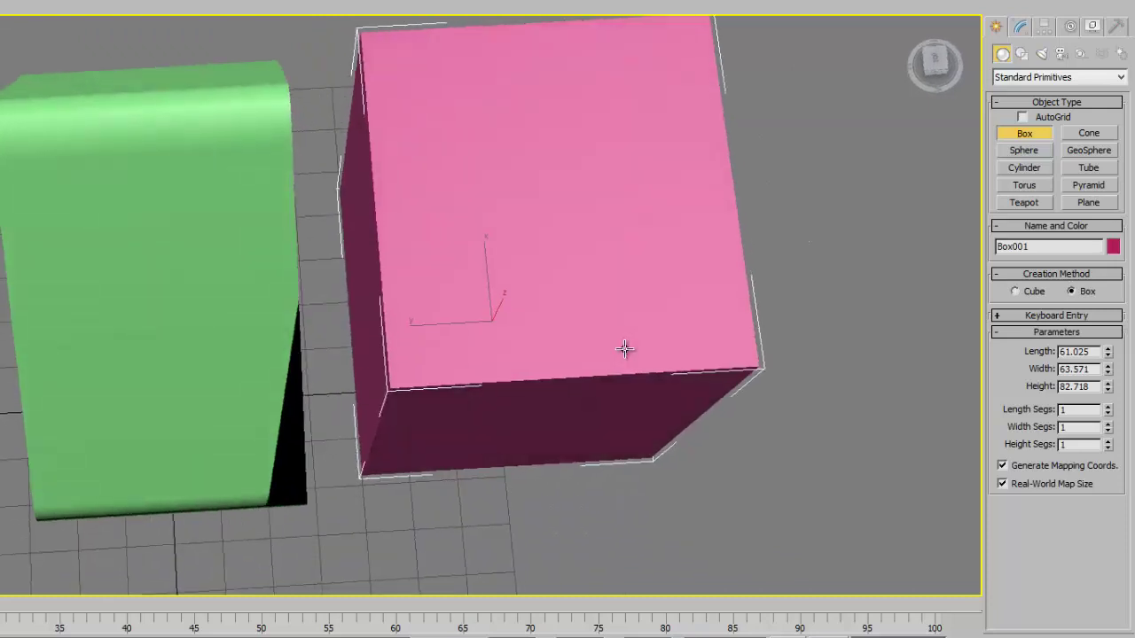
pyautogui.moveTo(1108, 368); pyautogui.dragTo(1107, 381)
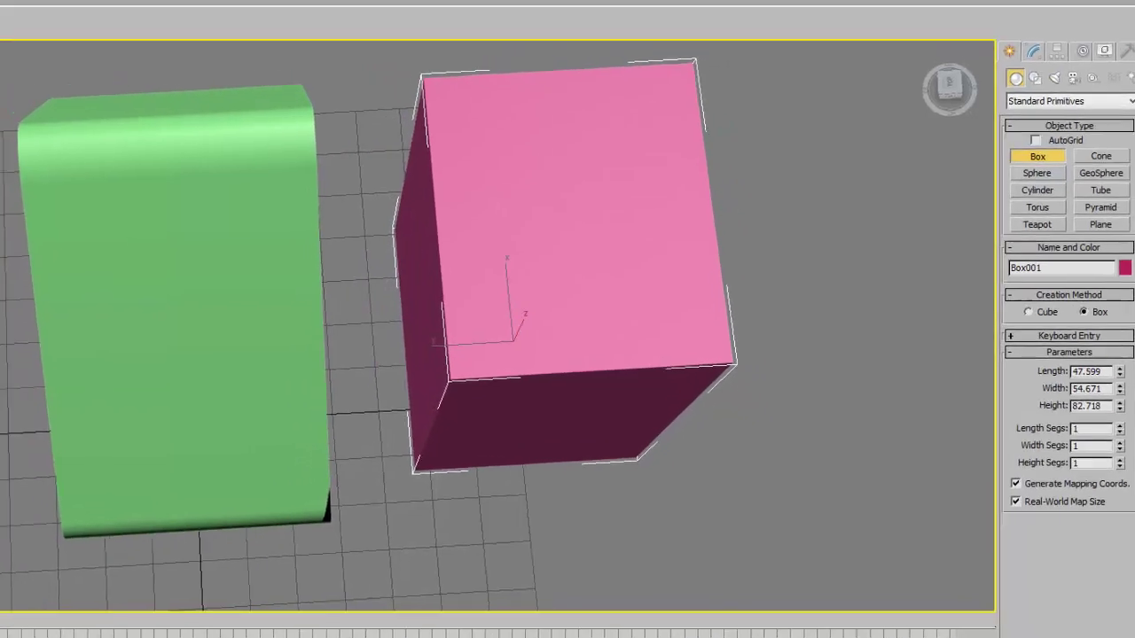
pyautogui.rightClick(424, 372)
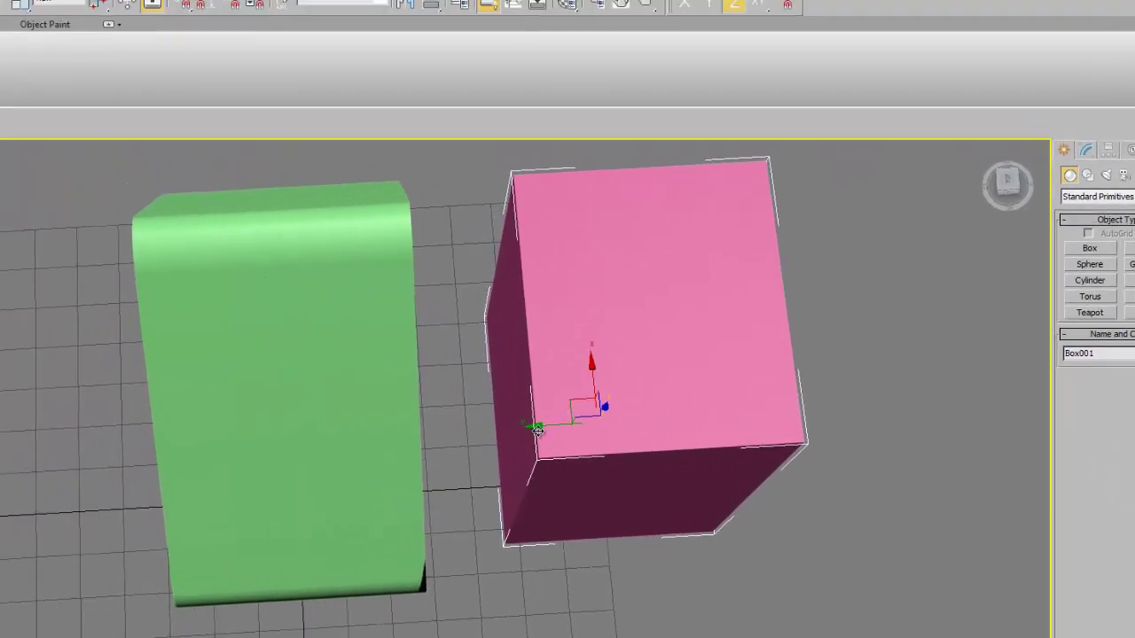
# Move the pink box onto the stand and rotate it -15 degrees about Y.
pyautogui.moveTo(537, 429); pyautogui.dragTo(241, 456)
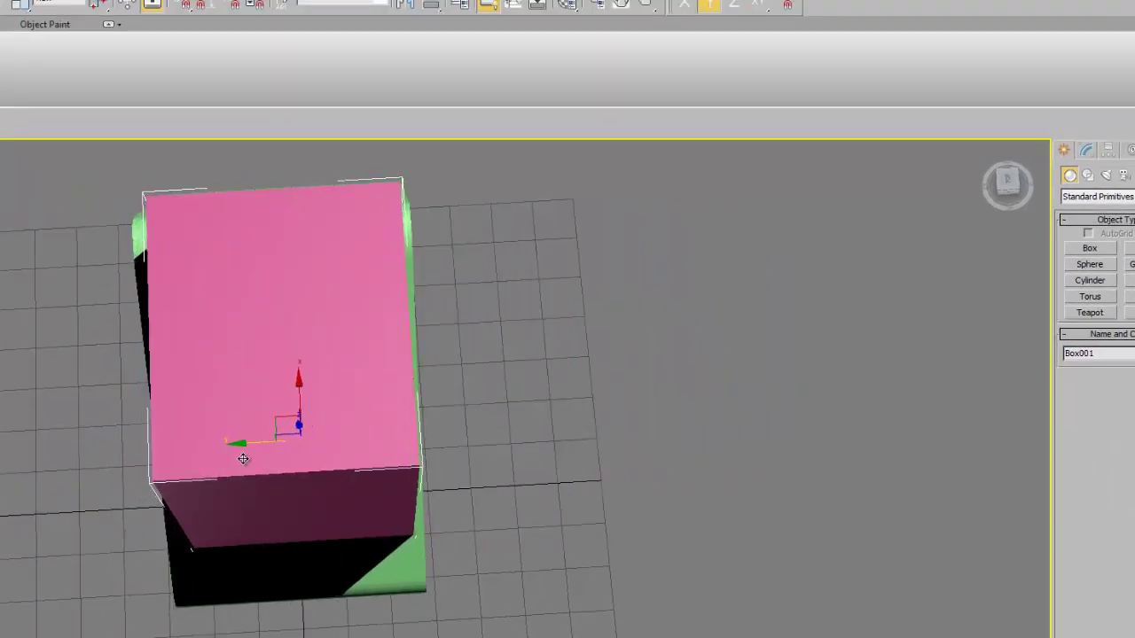
pyautogui.moveTo(262, 466)
pyautogui.keyDown('alt'); pyautogui.mouseDown(button='middle')
pyautogui.moveTo(380, 410)
pyautogui.moveTo(404, 365)
pyautogui.moveTo(395, 347)
pyautogui.mouseUp(button='middle'); pyautogui.keyUp('alt')
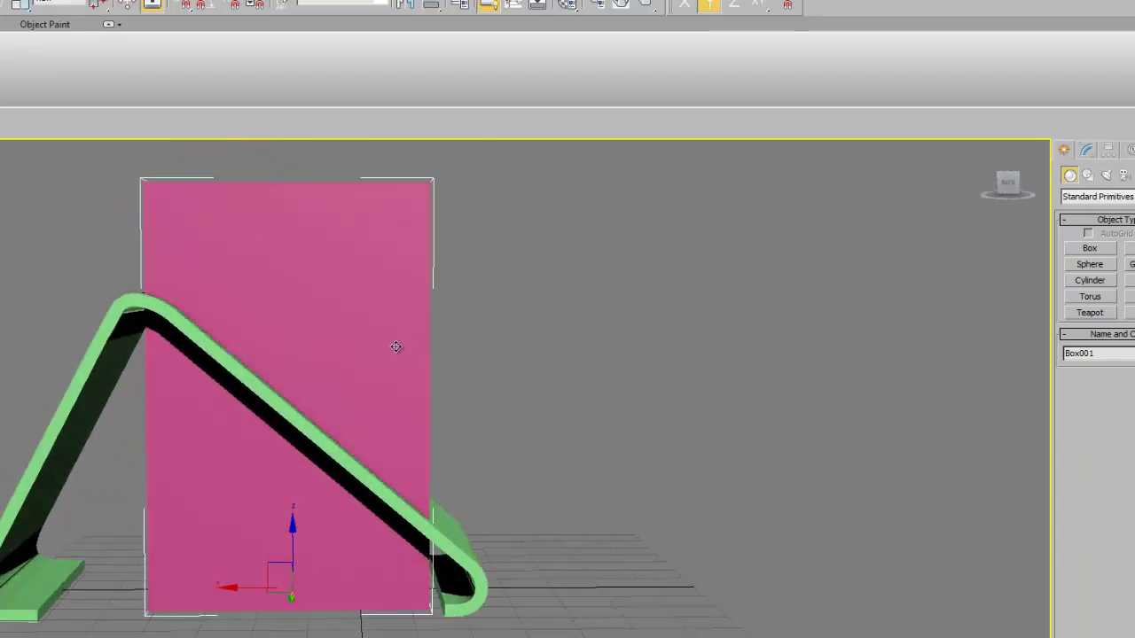
pyautogui.press('e')
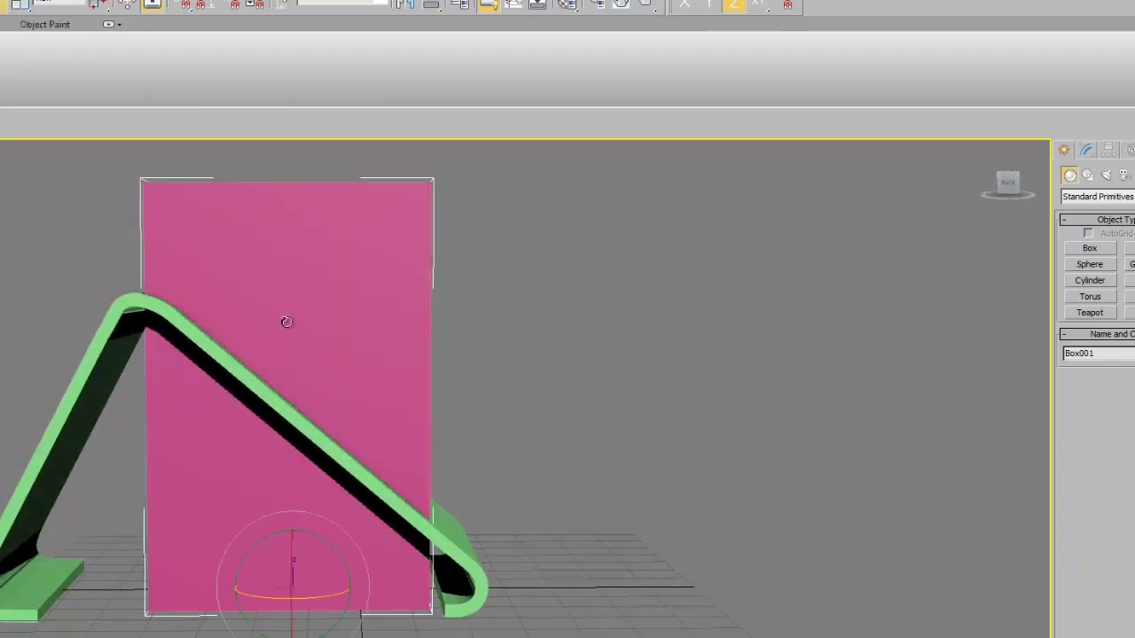
pyautogui.moveTo(330, 542); pyautogui.dragTo(352, 551)
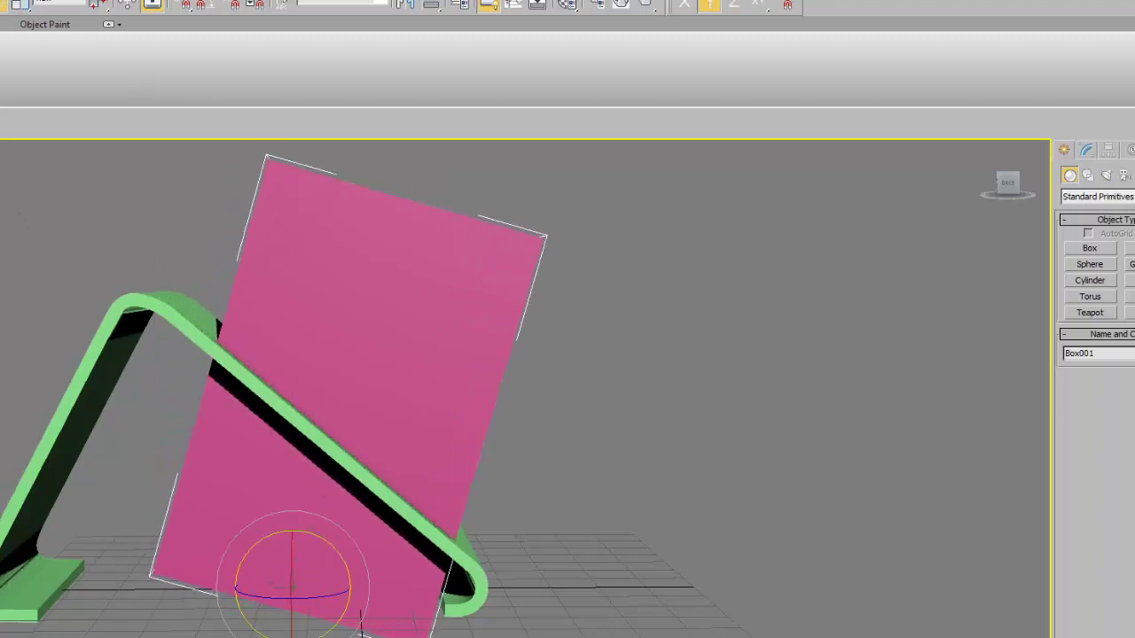
# Reposition the tilted box in the Front view so it leans on the sloped face.
pyautogui.press('w')
pyautogui.moveTo(232, 589); pyautogui.dragTo(187, 578)
pyautogui.moveTo(246, 541); pyautogui.dragTo(283, 519)
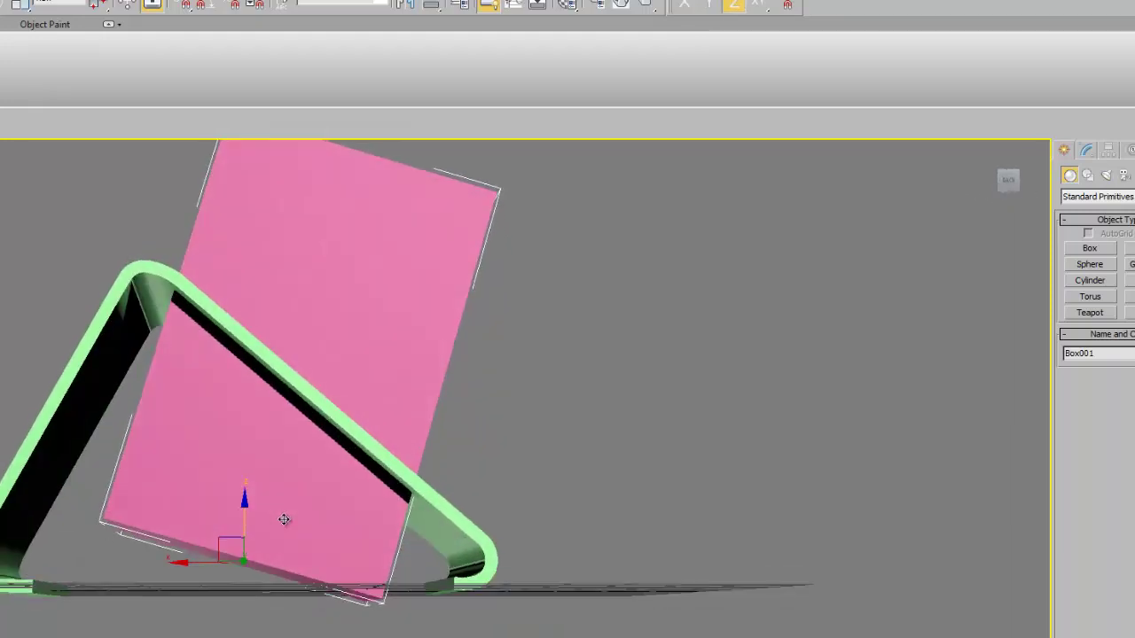
pyautogui.press('f')
pyautogui.moveTo(463, 336); pyautogui.dragTo(465, 331)
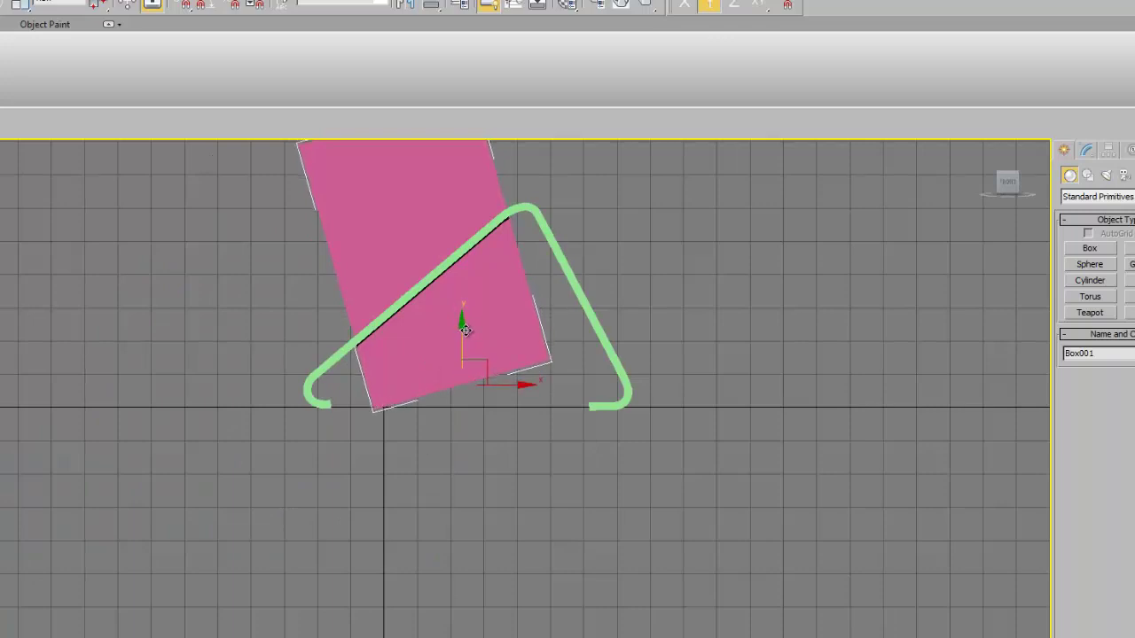
pyautogui.moveTo(503, 384); pyautogui.dragTo(511, 366)
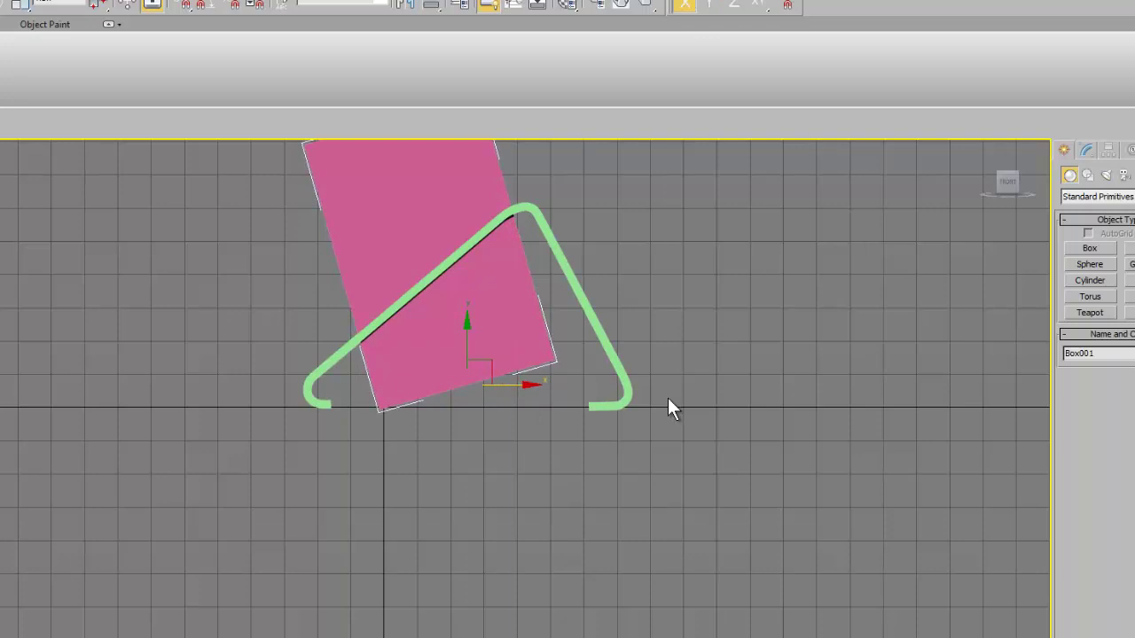
pyautogui.moveTo(669, 399)
pyautogui.keyDown('alt'); pyautogui.mouseDown(button='middle')
pyautogui.moveTo(534, 428)
pyautogui.moveTo(526, 459)
pyautogui.moveTo(576, 467)
pyautogui.mouseUp(button='middle'); pyautogui.keyUp('alt')
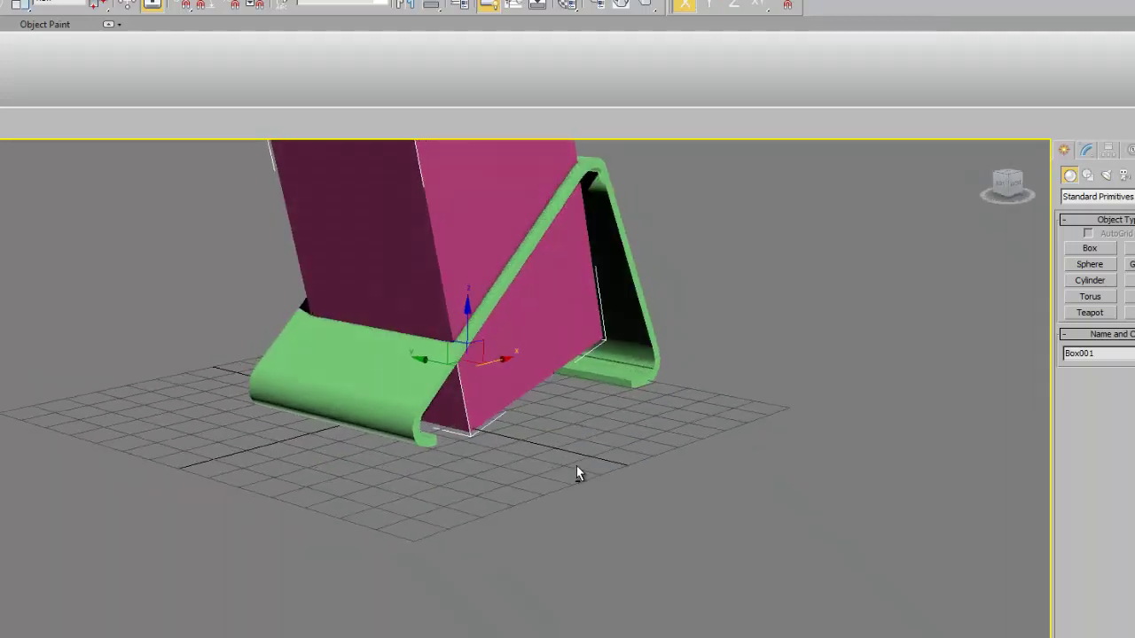
# Create a small teal Box002 and place it on top of the pink box.
pyautogui.click(1090, 249)
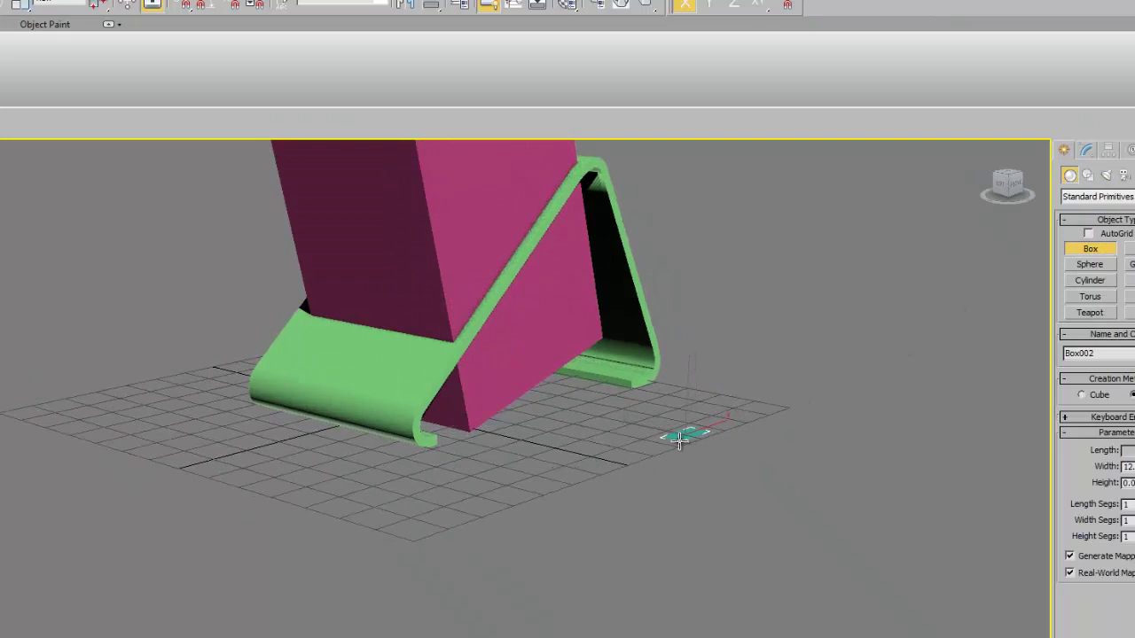
pyautogui.moveTo(678, 441); pyautogui.dragTo(683, 434)
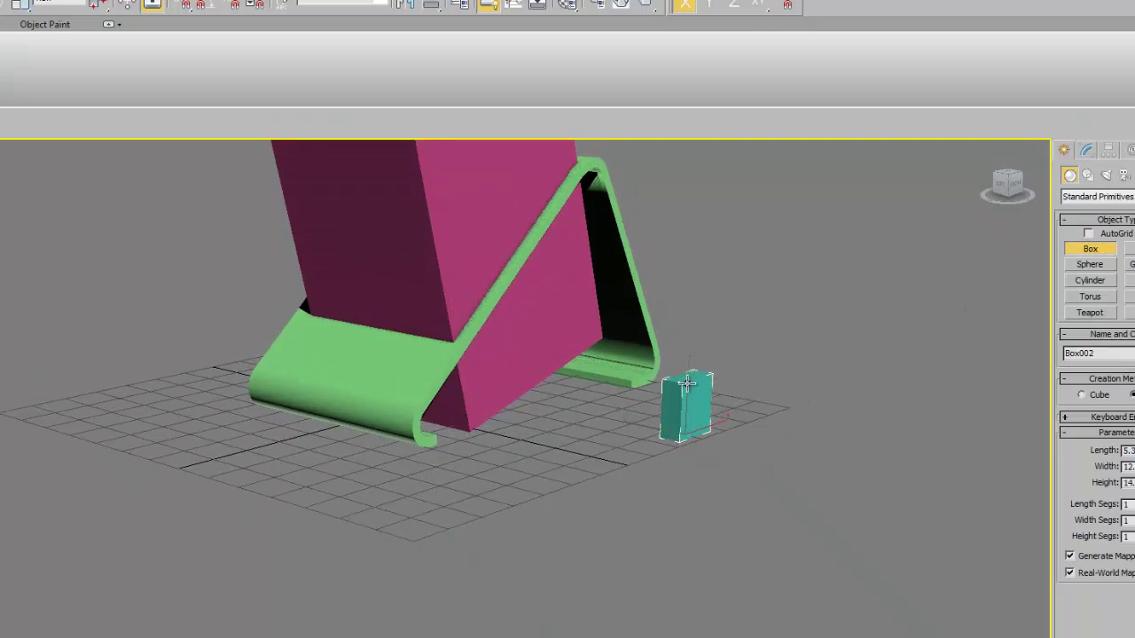
pyautogui.click(691, 391)
pyautogui.rightClick(690, 391)
pyautogui.keyDown('alt'); pyautogui.moveTo(691, 391); pyautogui.dragTo(718, 510, button='middle'); pyautogui.keyUp('alt')
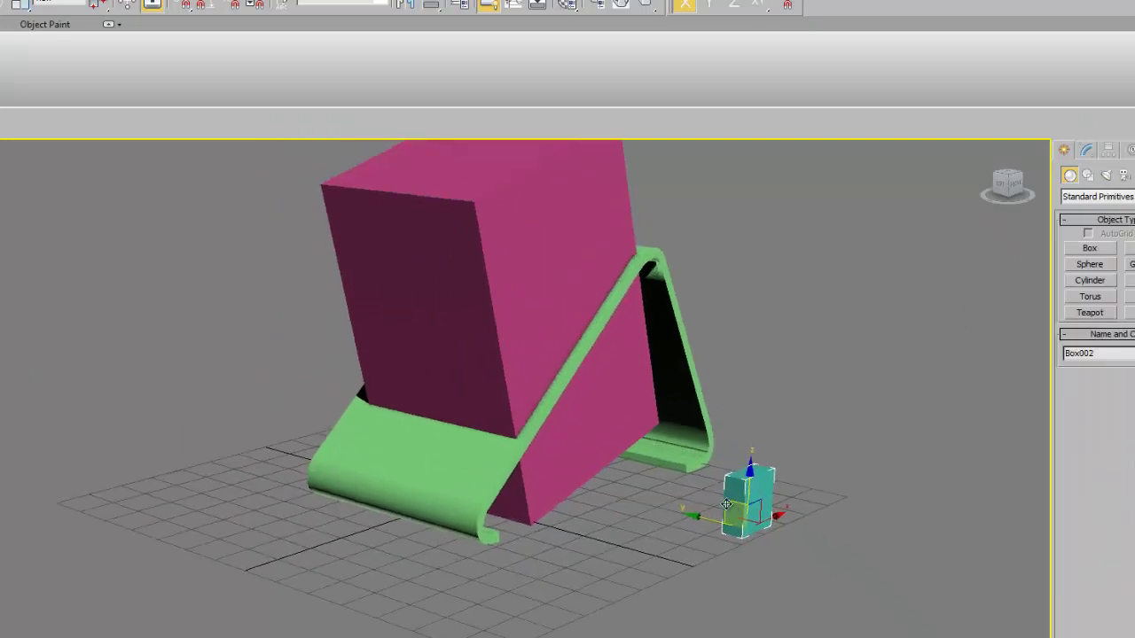
pyautogui.moveTo(702, 518)
pyautogui.mouseDown()
pyautogui.moveTo(502, 410)
pyautogui.moveTo(480, 111)
pyautogui.mouseUp()
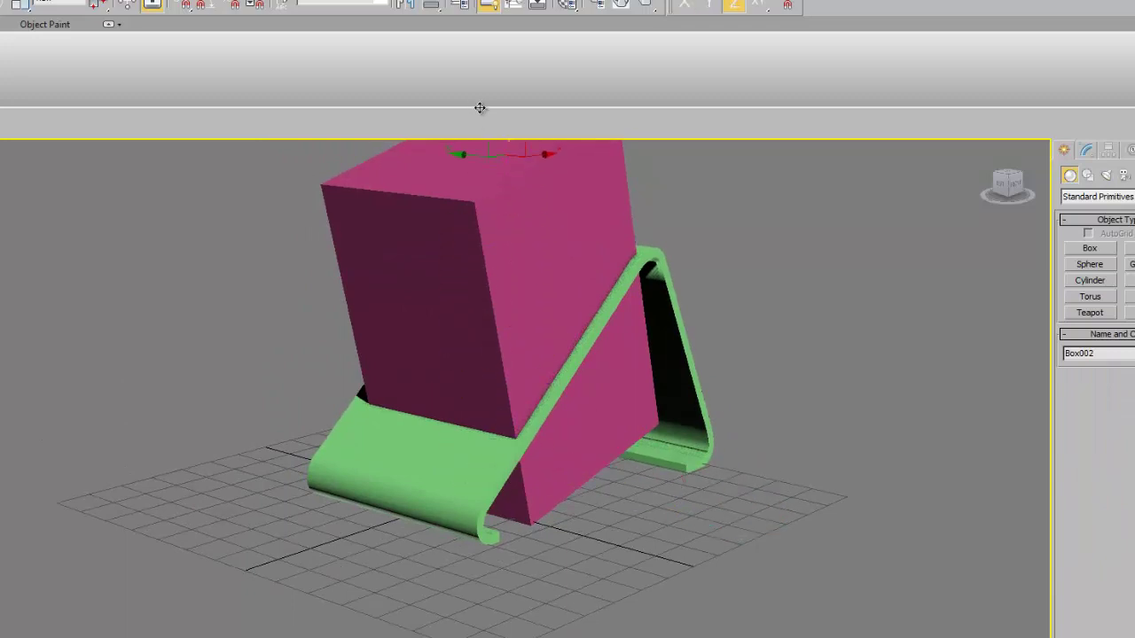
pyautogui.moveTo(478, 150)
pyautogui.keyDown('alt'); pyautogui.mouseDown(button='middle')
pyautogui.moveTo(476, 247)
pyautogui.moveTo(529, 366)
pyautogui.mouseUp(button='middle'); pyautogui.keyUp('alt')
pyautogui.scroll(-3, 476, 248)
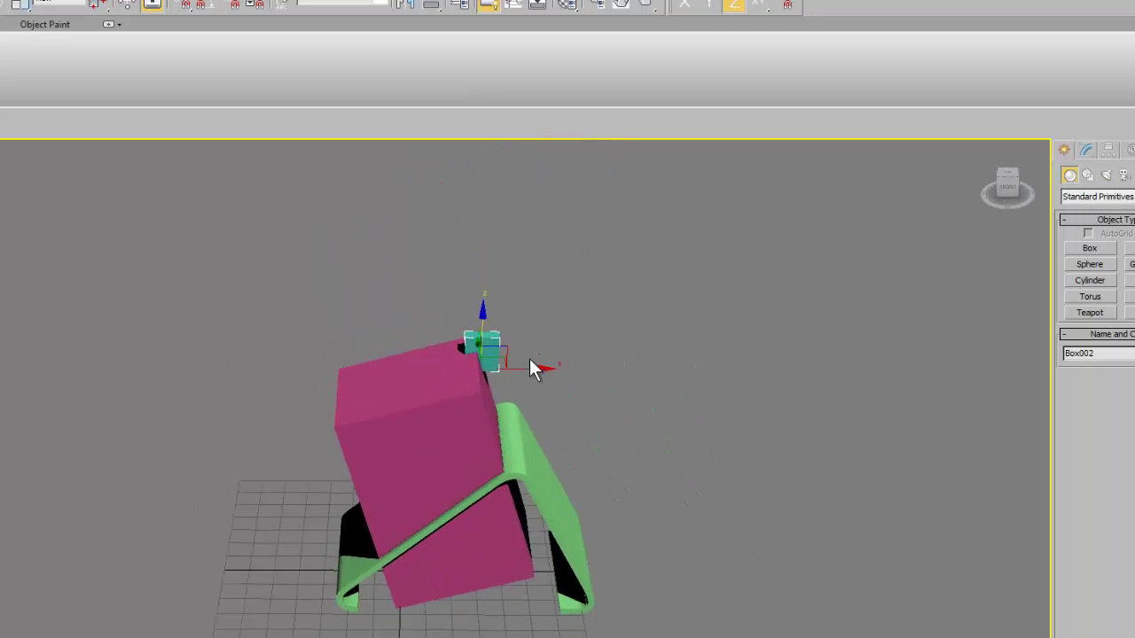
pyautogui.moveTo(535, 365); pyautogui.dragTo(498, 383)
pyautogui.keyDown('alt'); pyautogui.moveTo(497, 383); pyautogui.dragTo(590, 379, button='middle'); pyautogui.keyUp('alt')
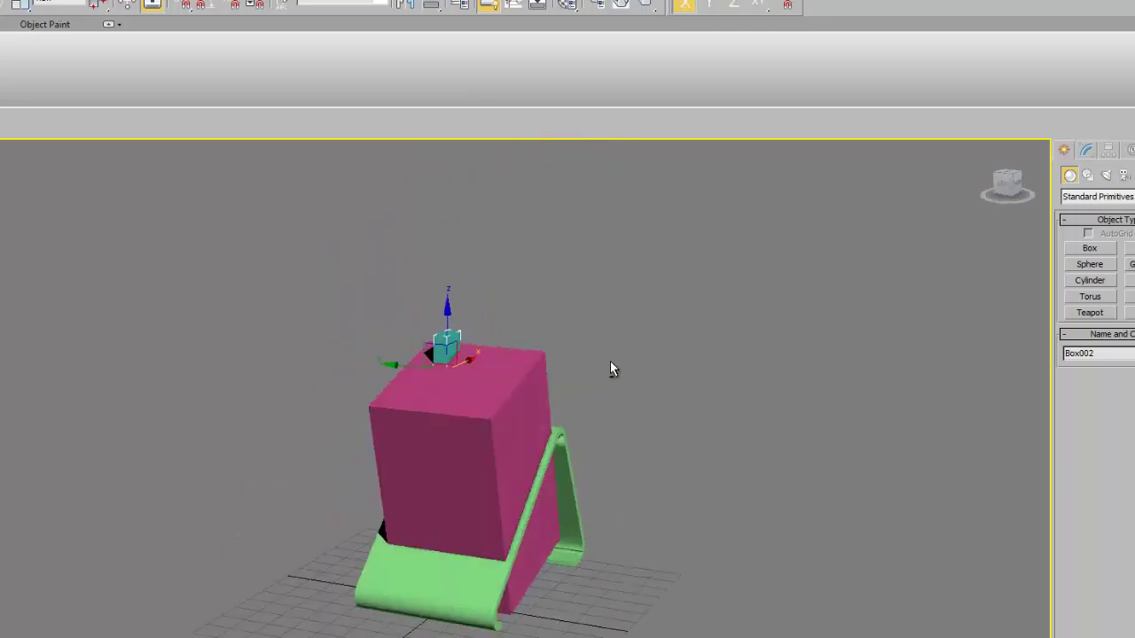
pyautogui.scroll(2, 480, 373)
pyautogui.scroll(3, 479, 374)
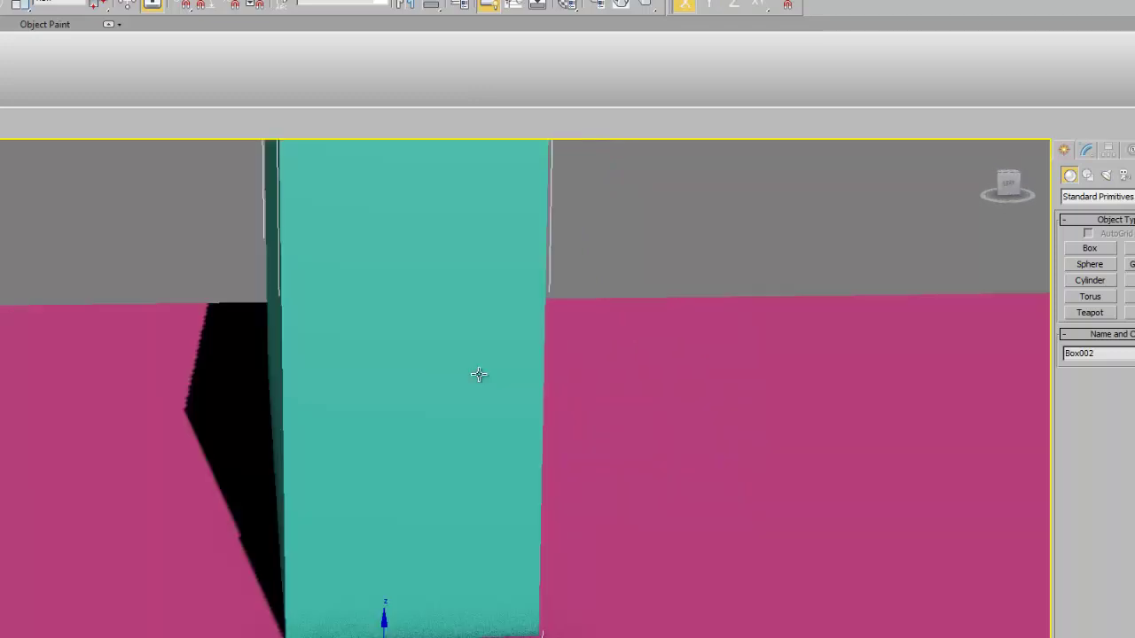
pyautogui.scroll(-4, 435, 392)
pyautogui.keyDown('alt'); pyautogui.moveTo(383, 418); pyautogui.dragTo(408, 426, button='middle'); pyautogui.keyUp('alt')
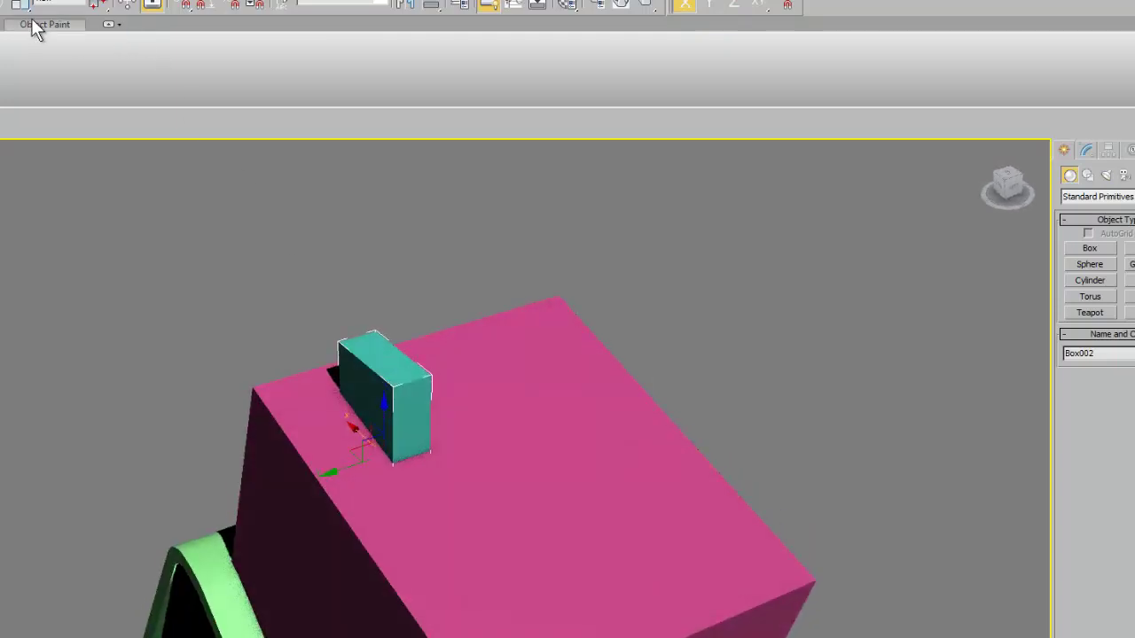
# Scale the teal block thinner, tilt it slightly, slide it to the edge, and Shift-drag a copy.
pyautogui.press('r')
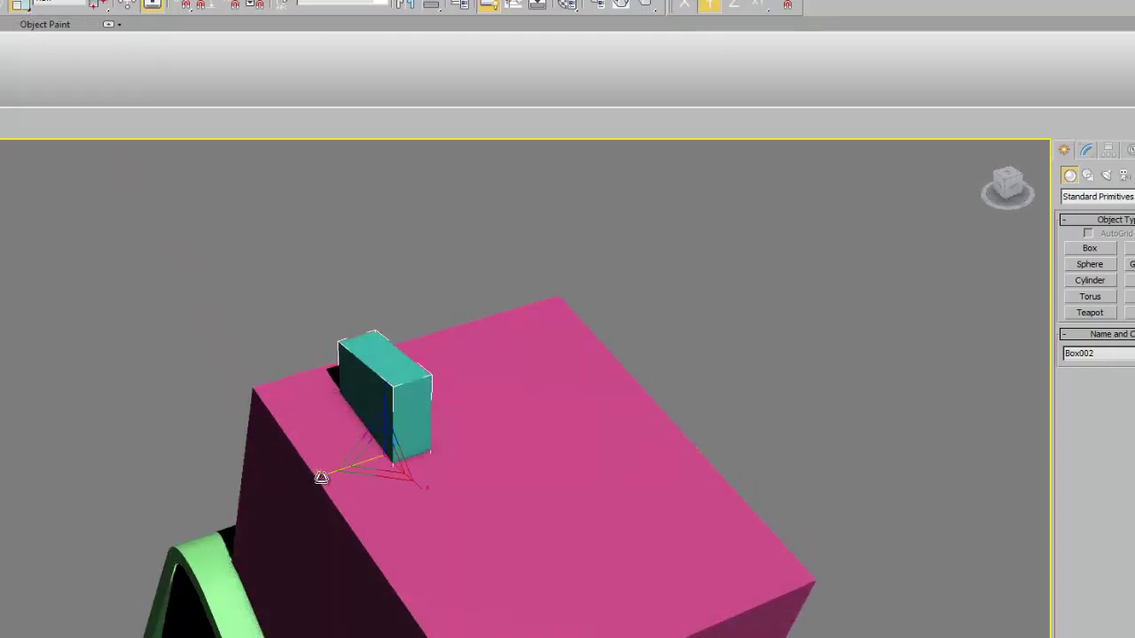
pyautogui.moveTo(319, 475); pyautogui.dragTo(348, 466)
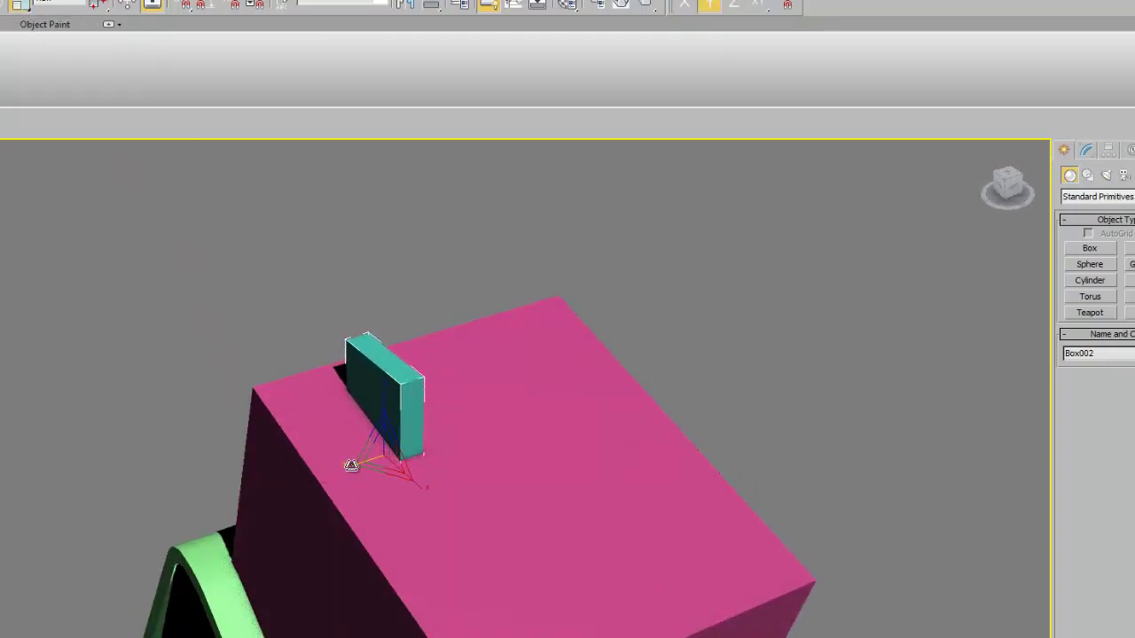
pyautogui.press('e')
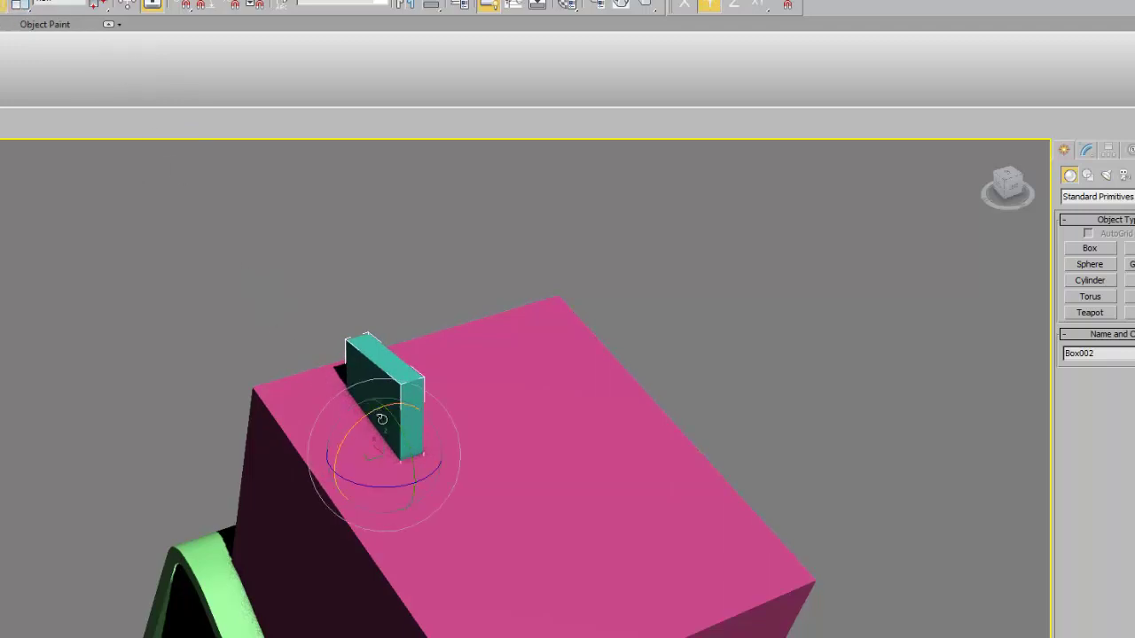
pyautogui.moveTo(398, 426); pyautogui.dragTo(413, 468)
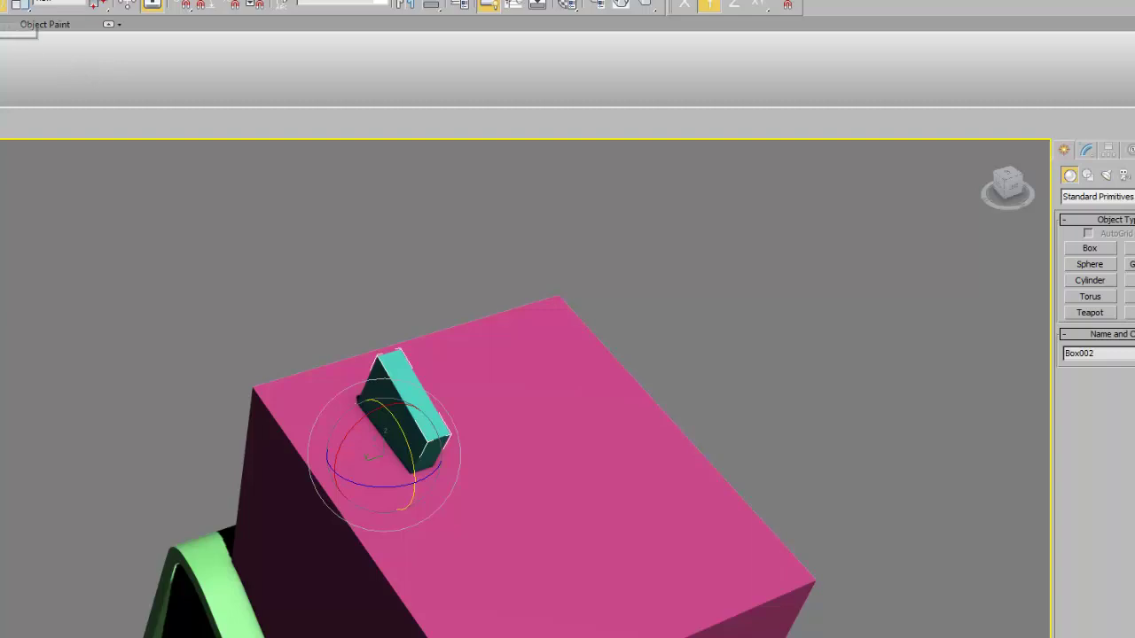
pyautogui.press('w')
pyautogui.moveTo(335, 475); pyautogui.dragTo(310, 477)
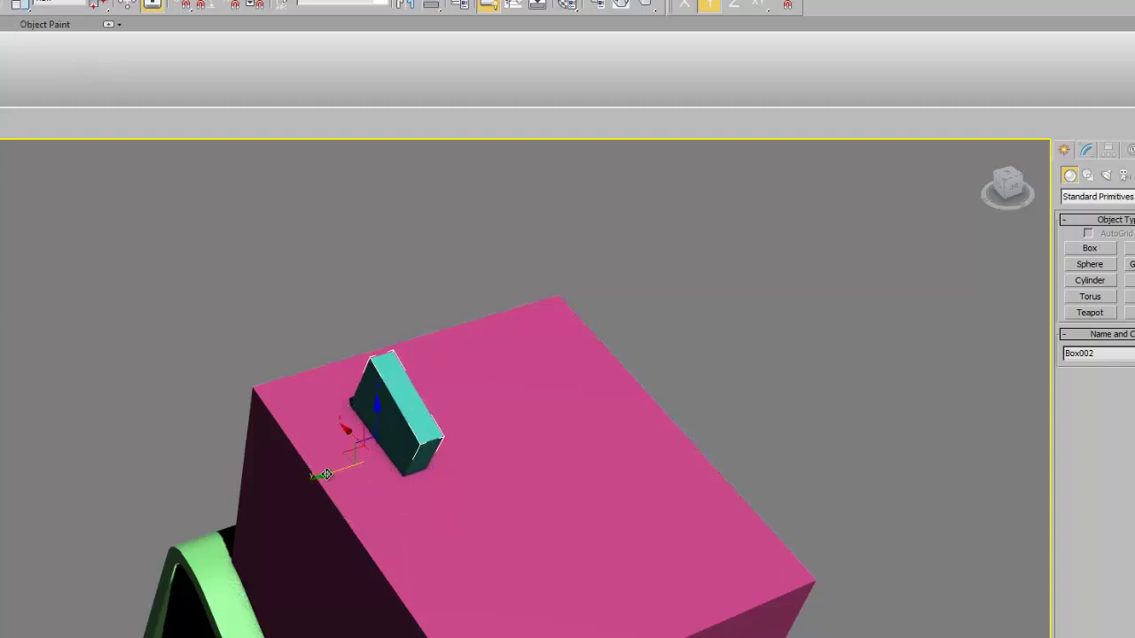
pyautogui.moveTo(310, 478)
pyautogui.keyDown('alt'); pyautogui.mouseDown(button='middle')
pyautogui.moveTo(279, 507)
pyautogui.moveTo(338, 438)
pyautogui.mouseUp(button='middle'); pyautogui.keyUp('alt')
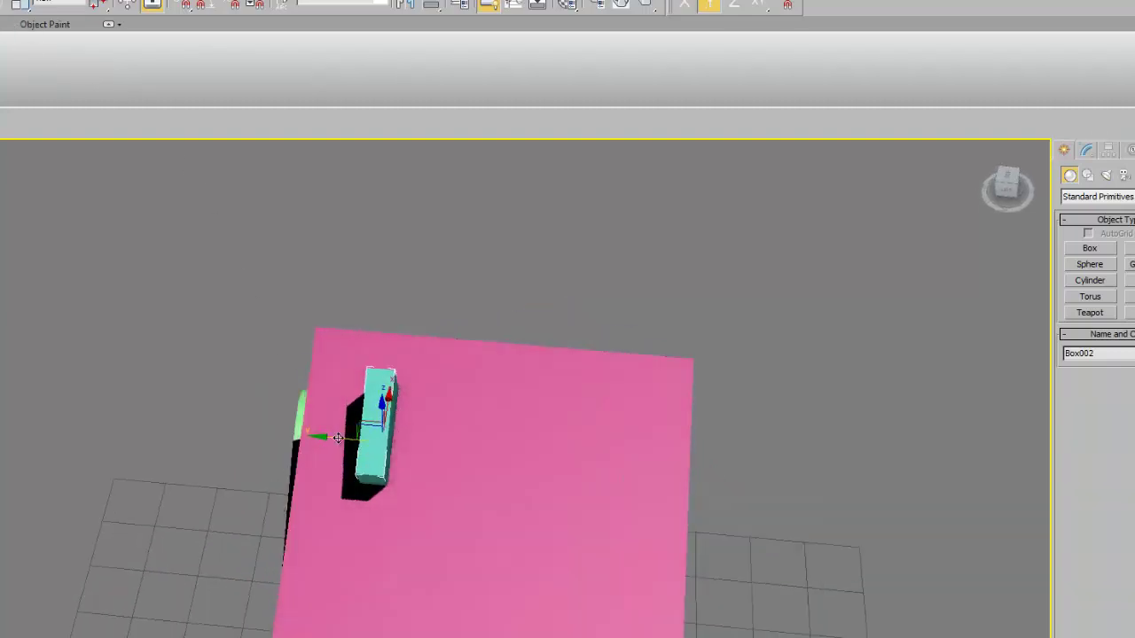
pyautogui.keyDown('shift'); pyautogui.moveTo(323, 438); pyautogui.dragTo(393, 438); pyautogui.keyUp('shift')
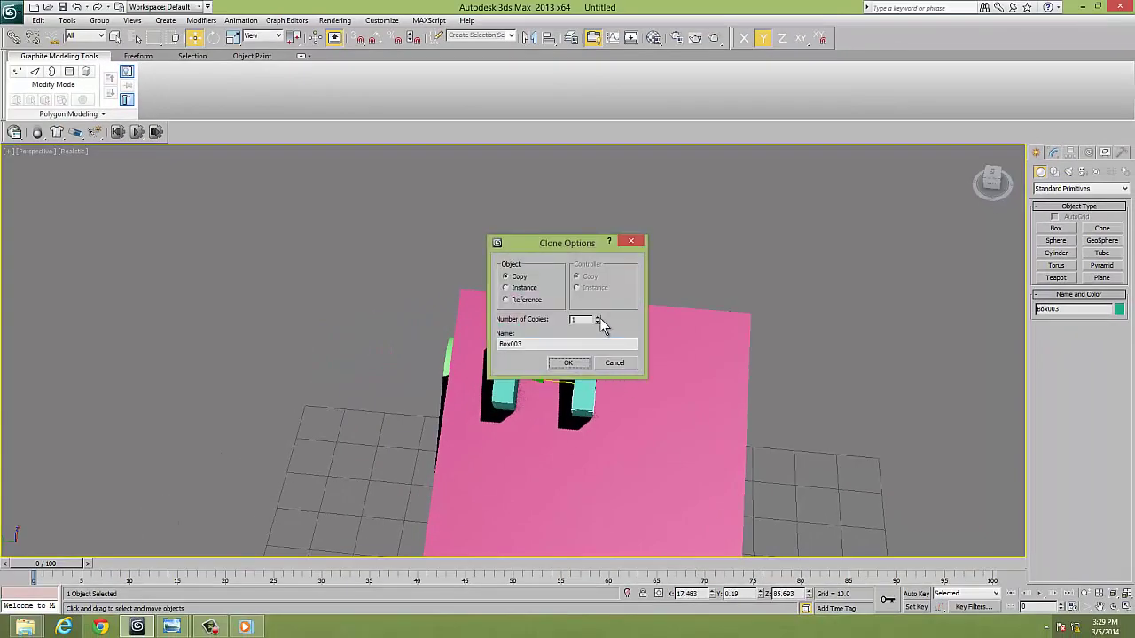
# Confirm the copy and space the three teal blocks along the pink box's top.
pyautogui.click(574, 364)
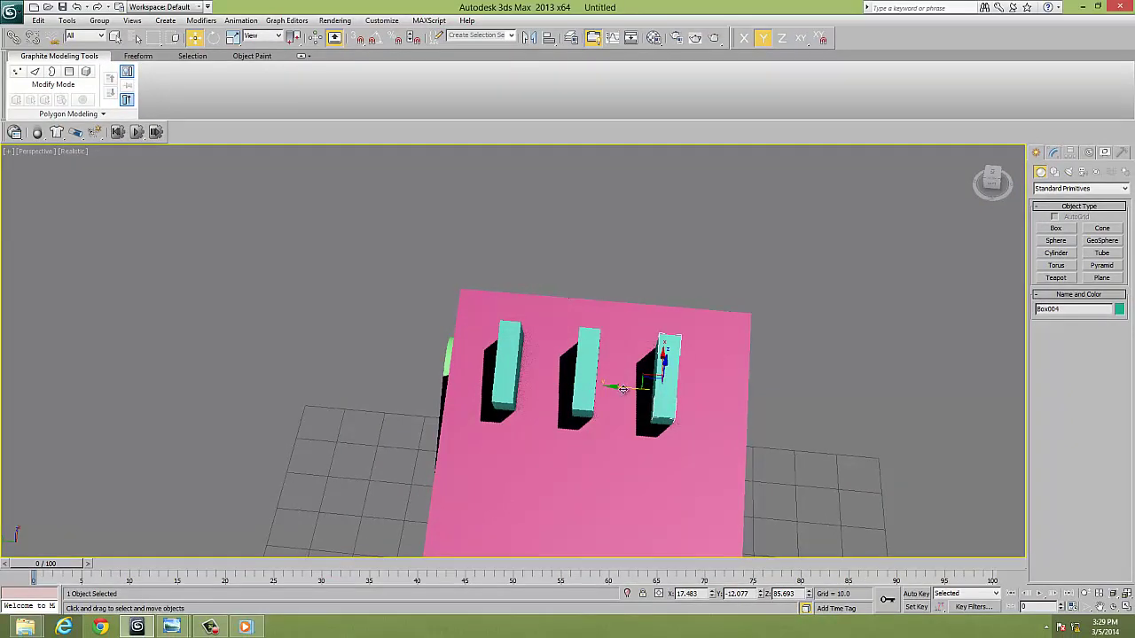
pyautogui.moveTo(623, 389); pyautogui.dragTo(659, 393)
pyautogui.click(486, 376)
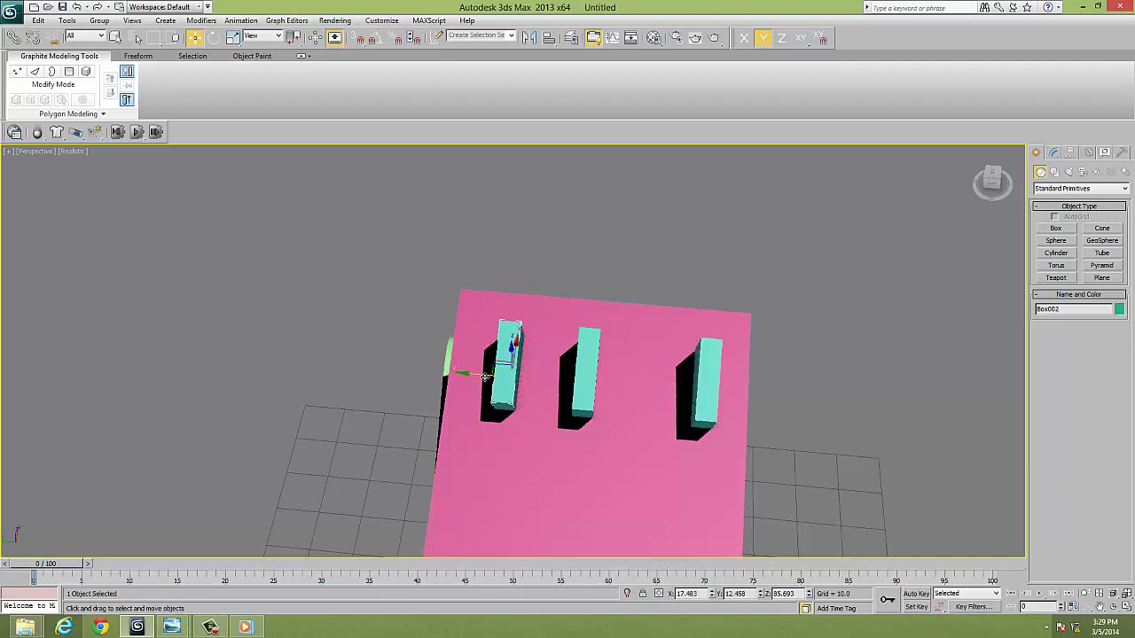
pyautogui.moveTo(486, 376); pyautogui.dragTo(471, 377)
pyautogui.click(571, 379)
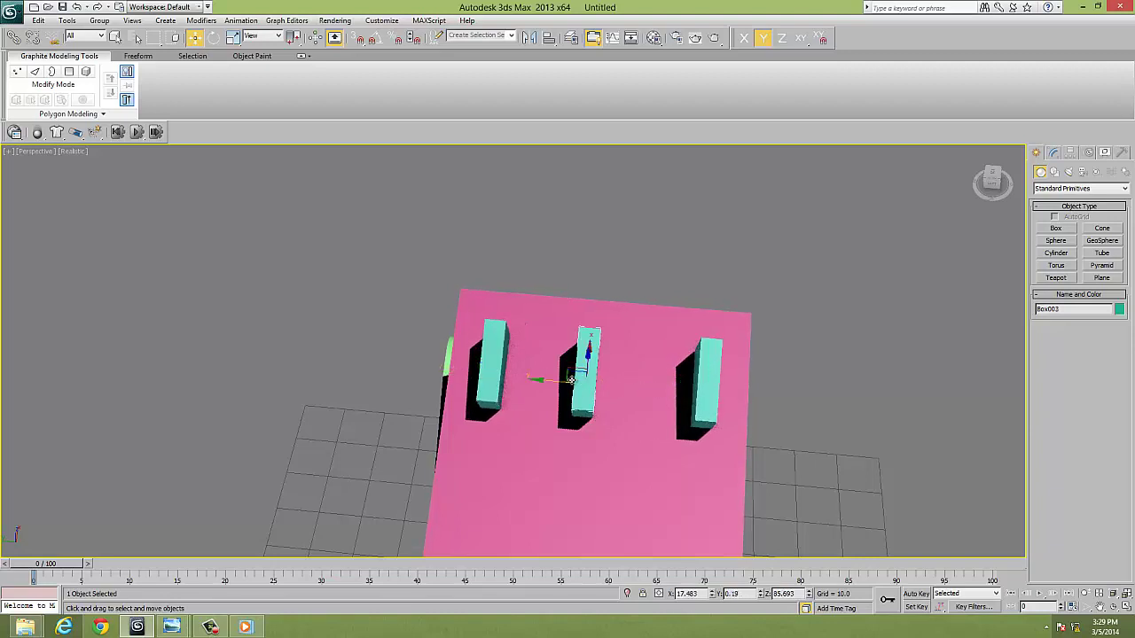
pyautogui.moveTo(548, 381); pyautogui.dragTo(555, 381)
pyautogui.keyDown('alt'); pyautogui.moveTo(555, 381); pyautogui.dragTo(611, 374, button='middle'); pyautogui.keyUp('alt')
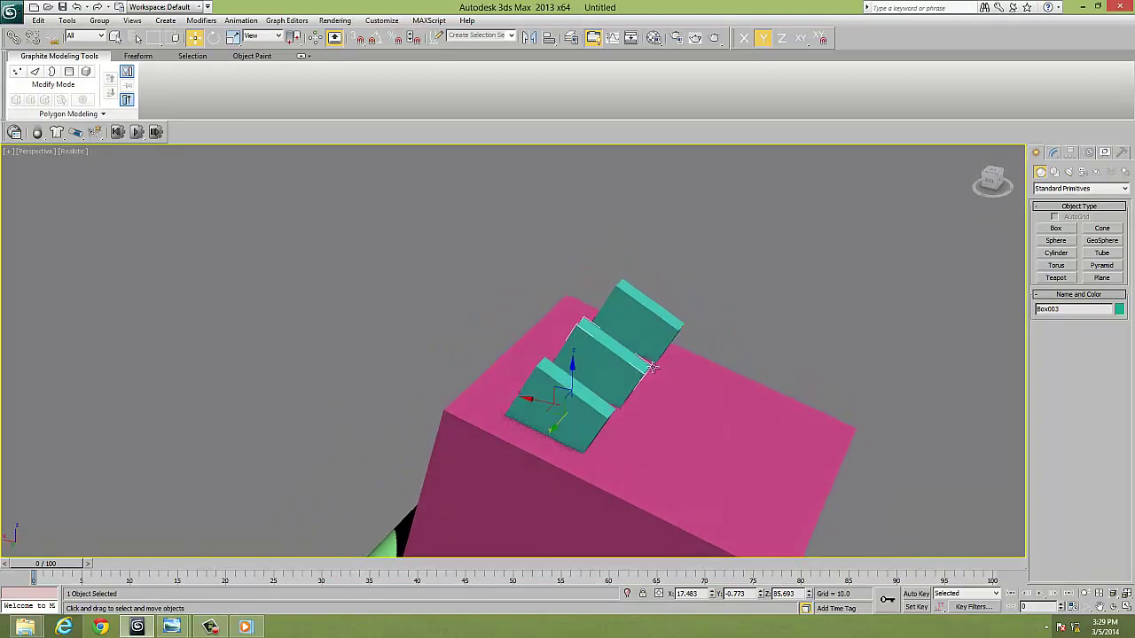
pyautogui.keyDown('ctrl'); pyautogui.click(643, 319); pyautogui.keyUp('ctrl')
pyautogui.keyDown('ctrl'); pyautogui.click(602, 355); pyautogui.keyUp('ctrl')
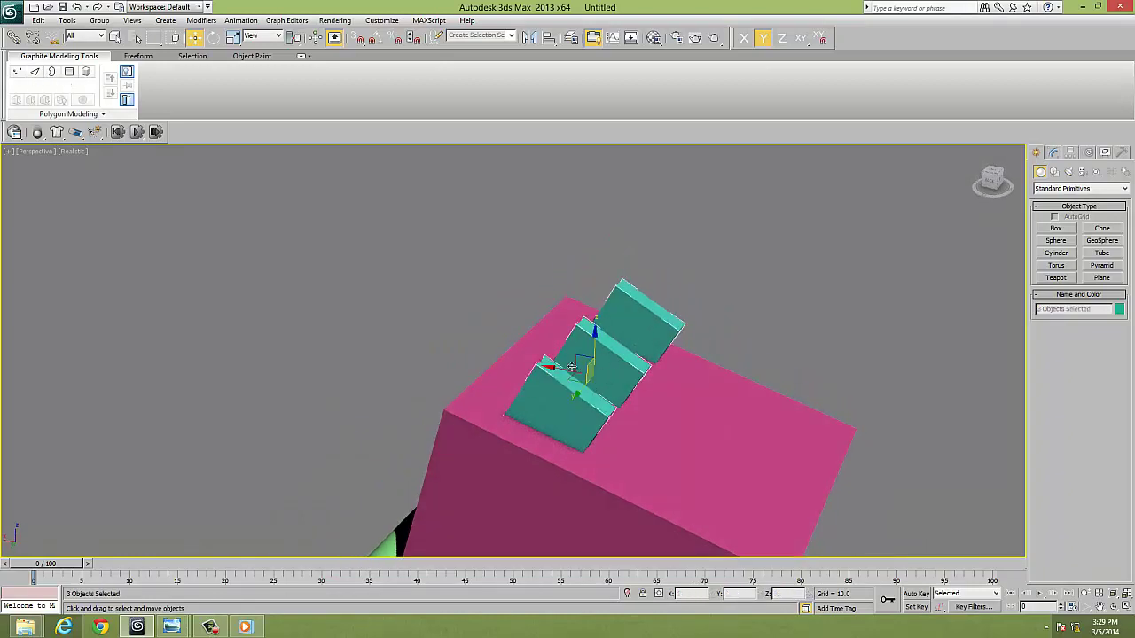
pyautogui.moveTo(563, 369)
pyautogui.mouseDown()
pyautogui.moveTo(603, 360)
pyautogui.moveTo(558, 383)
pyautogui.mouseUp()
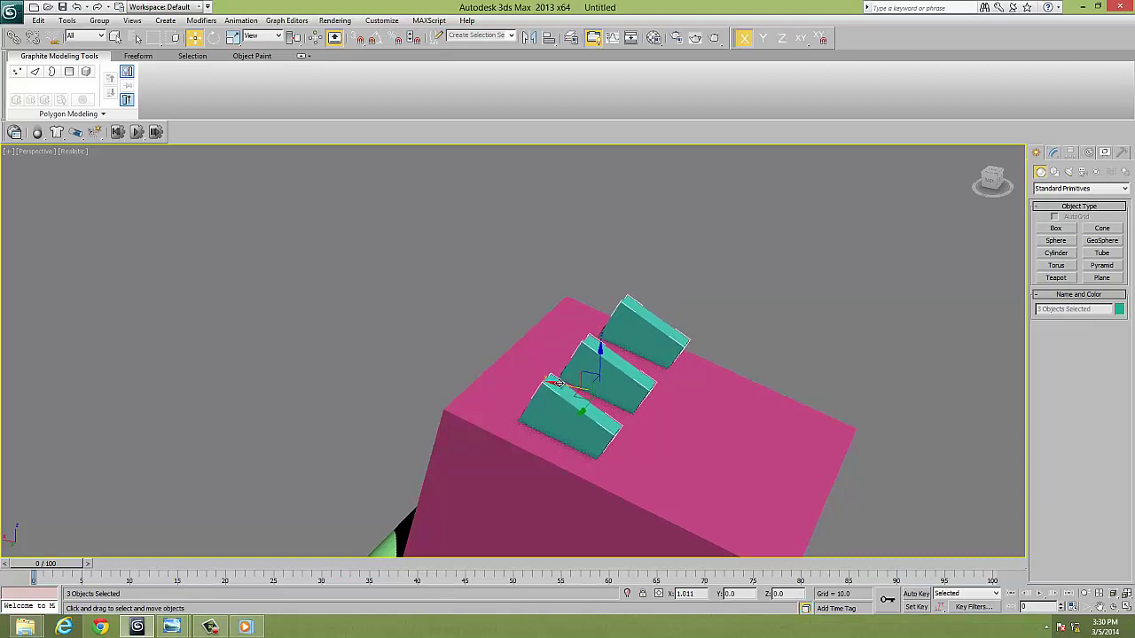
# Clone two wedges to the other half of the top, sink them in Z, and select Box001.
pyautogui.click(592, 372)
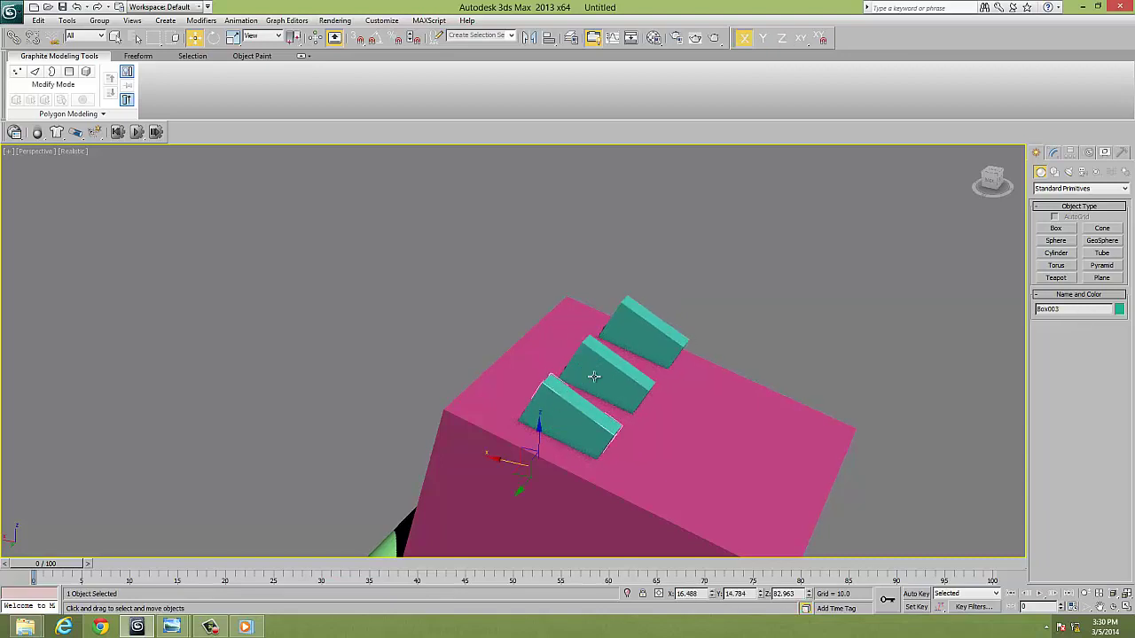
pyautogui.click(651, 343)
pyautogui.click(555, 401)
pyautogui.keyDown('ctrl'); pyautogui.click(644, 334); pyautogui.keyUp('ctrl')
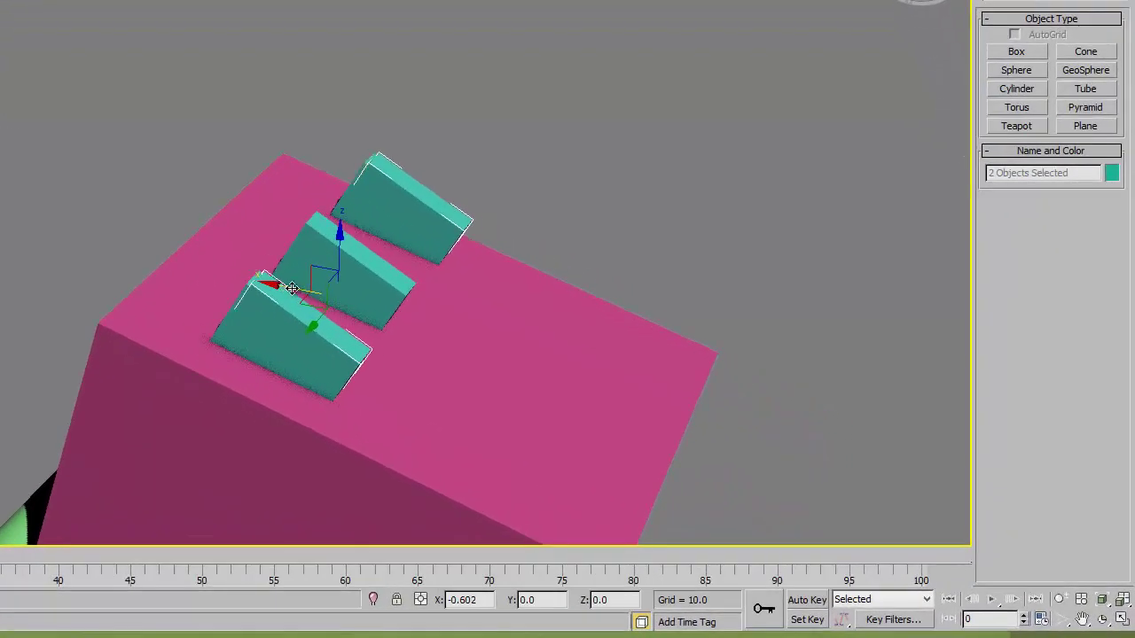
pyautogui.moveTo(366, 327); pyautogui.dragTo(694, 448)
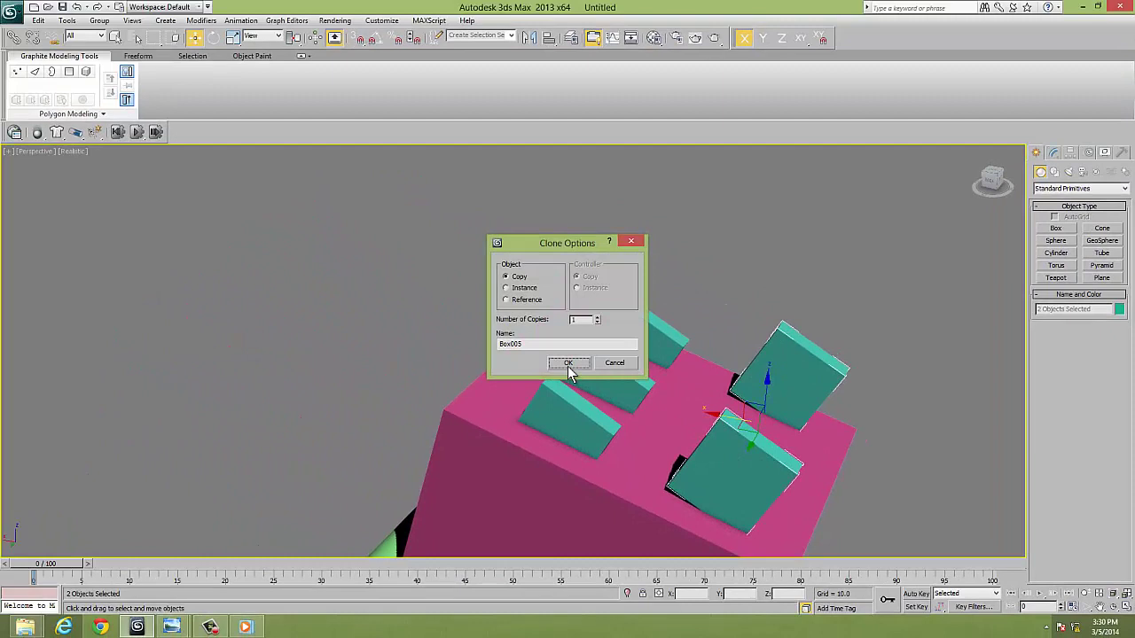
pyautogui.click(568, 363)
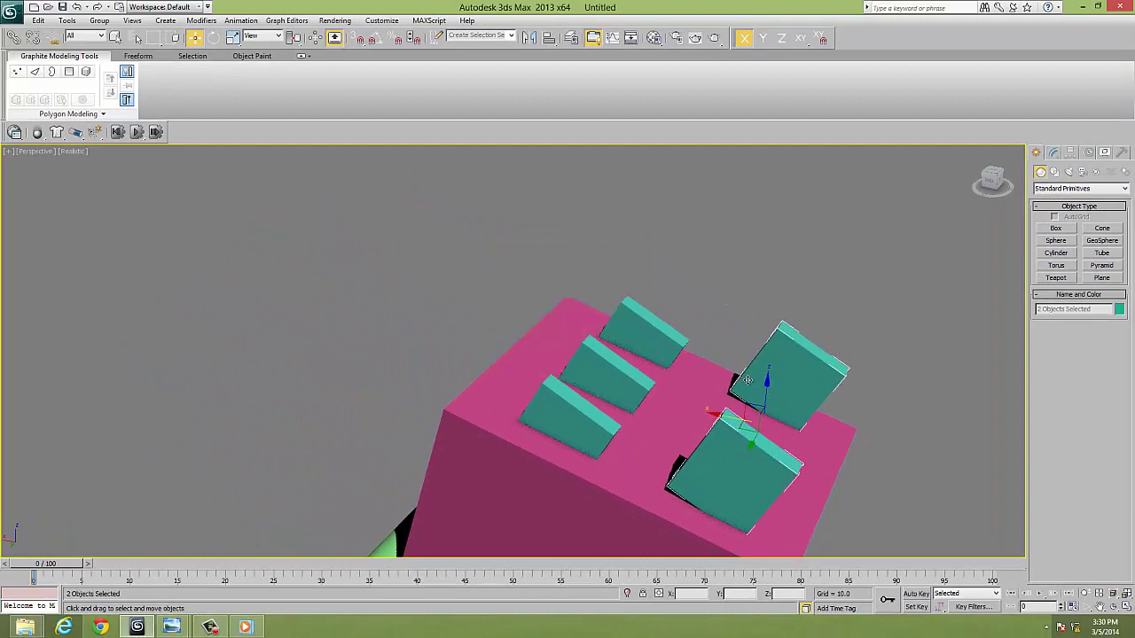
pyautogui.moveTo(767, 383)
pyautogui.mouseDown()
pyautogui.moveTo(735, 443)
pyautogui.moveTo(714, 454)
pyautogui.mouseUp()
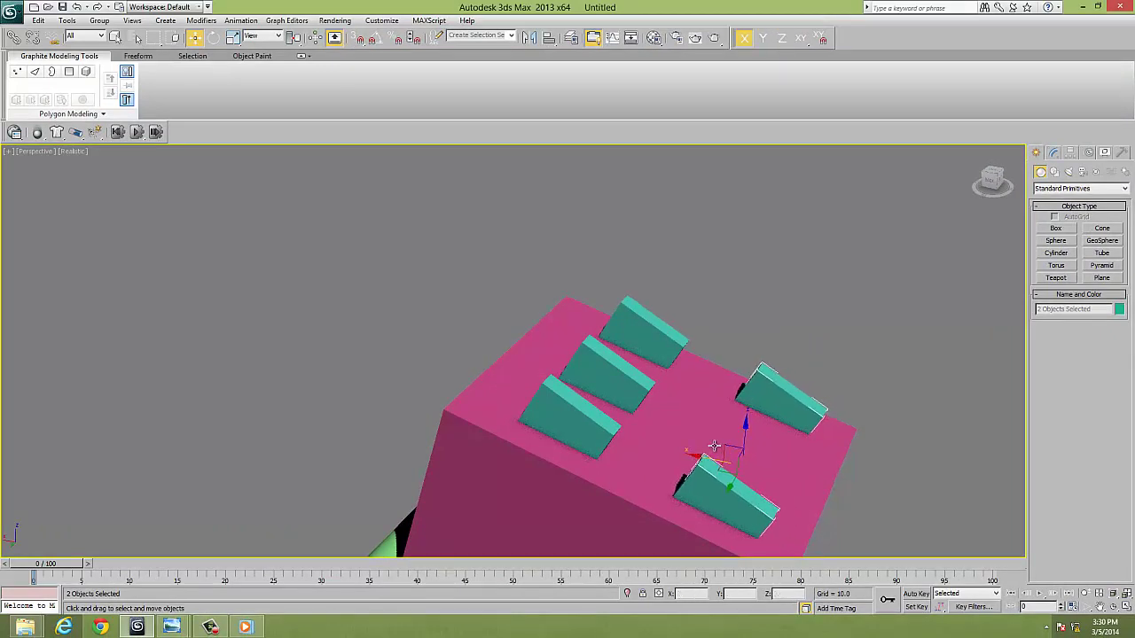
pyautogui.moveTo(715, 454)
pyautogui.keyDown('alt'); pyautogui.mouseDown(button='middle')
pyautogui.moveTo(648, 460)
pyautogui.moveTo(714, 433)
pyautogui.moveTo(696, 409)
pyautogui.mouseUp(button='middle'); pyautogui.keyUp('alt')
pyautogui.click(637, 408)
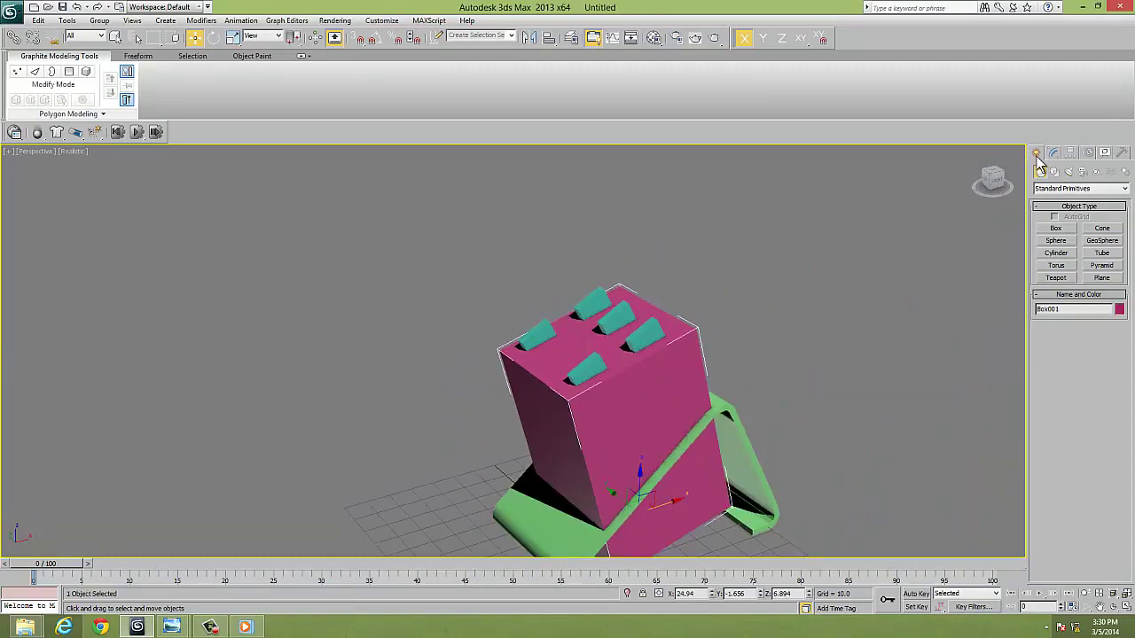
# Boolean-subtract (A-B) the first two teal wedges from the pink box.
pyautogui.click(1068, 188)
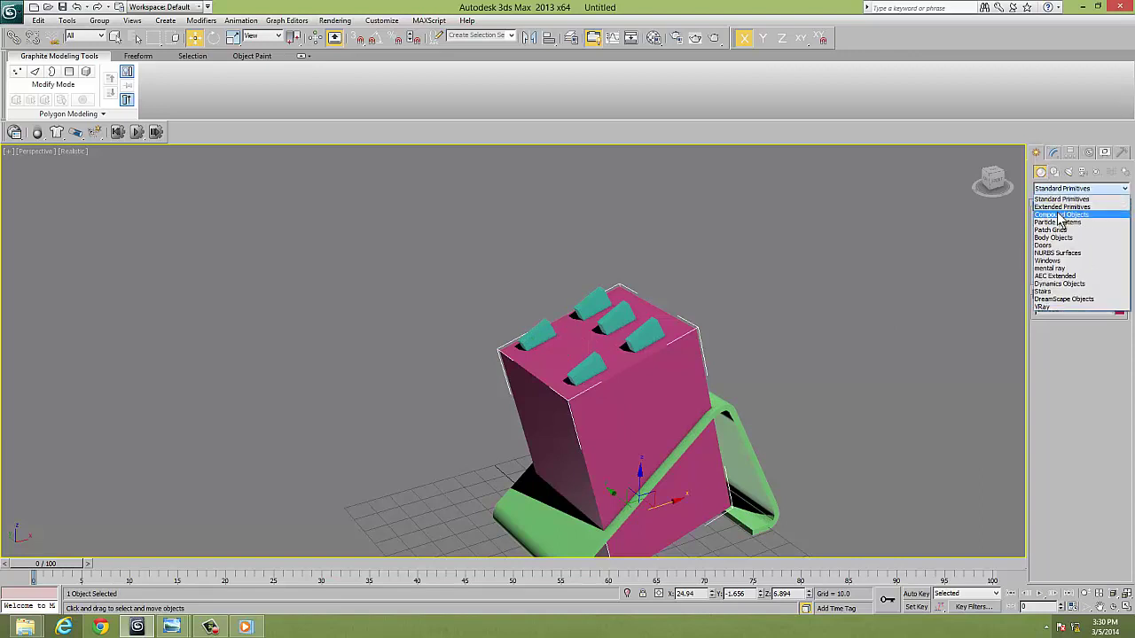
pyautogui.click(1066, 216)
pyautogui.click(1062, 267)
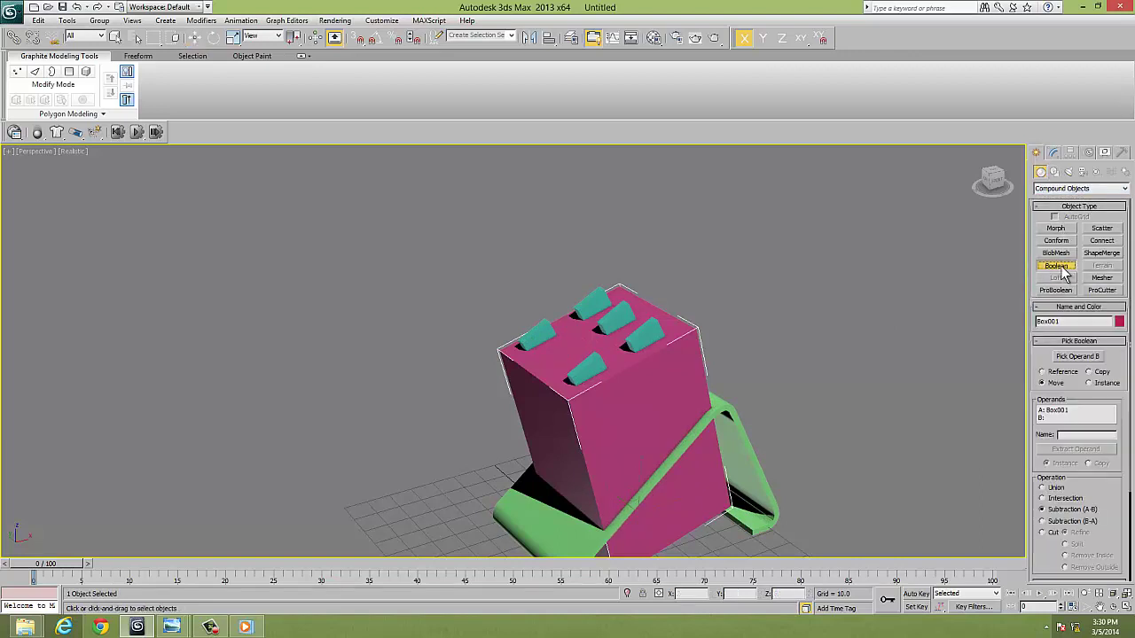
pyautogui.click(1078, 356)
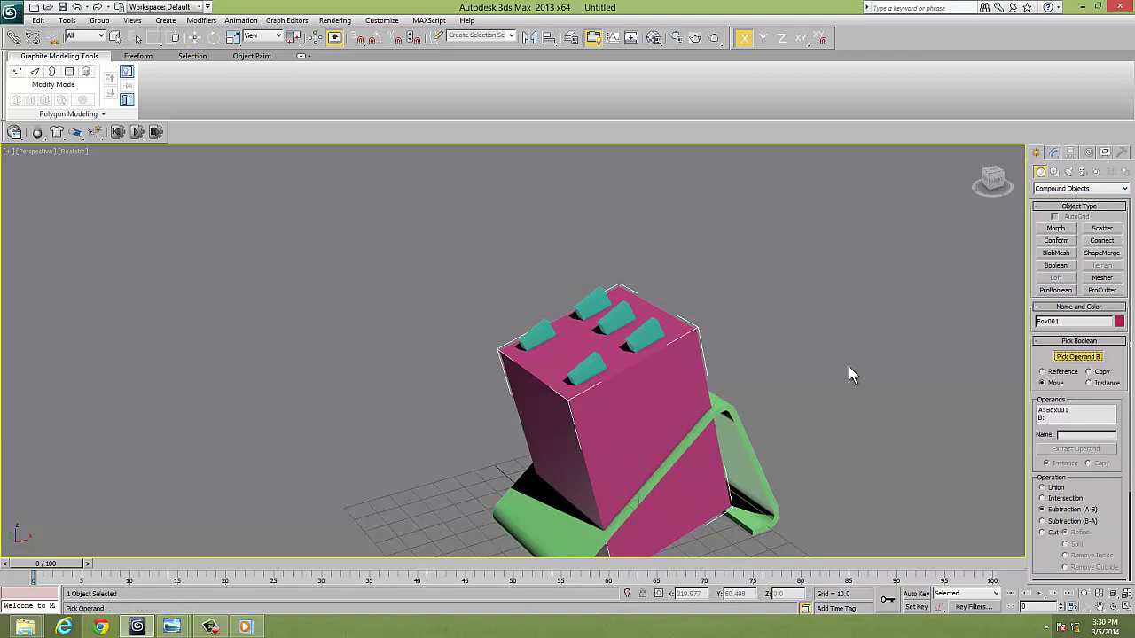
pyautogui.click(648, 338)
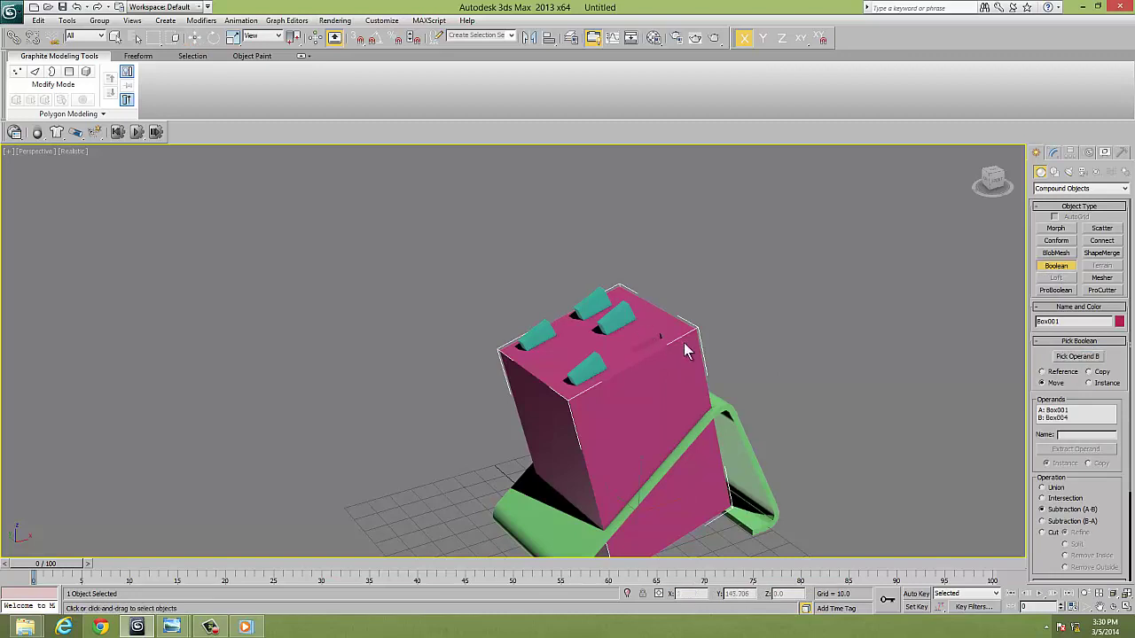
pyautogui.click(1053, 153)
pyautogui.click(1036, 154)
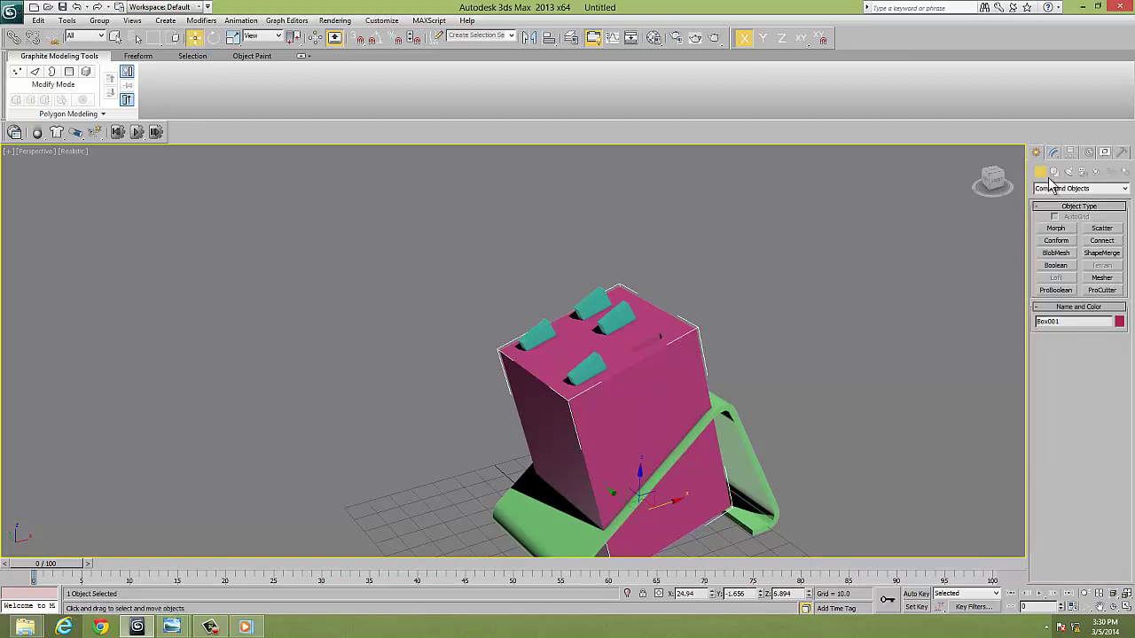
pyautogui.click(1056, 266)
pyautogui.click(1078, 357)
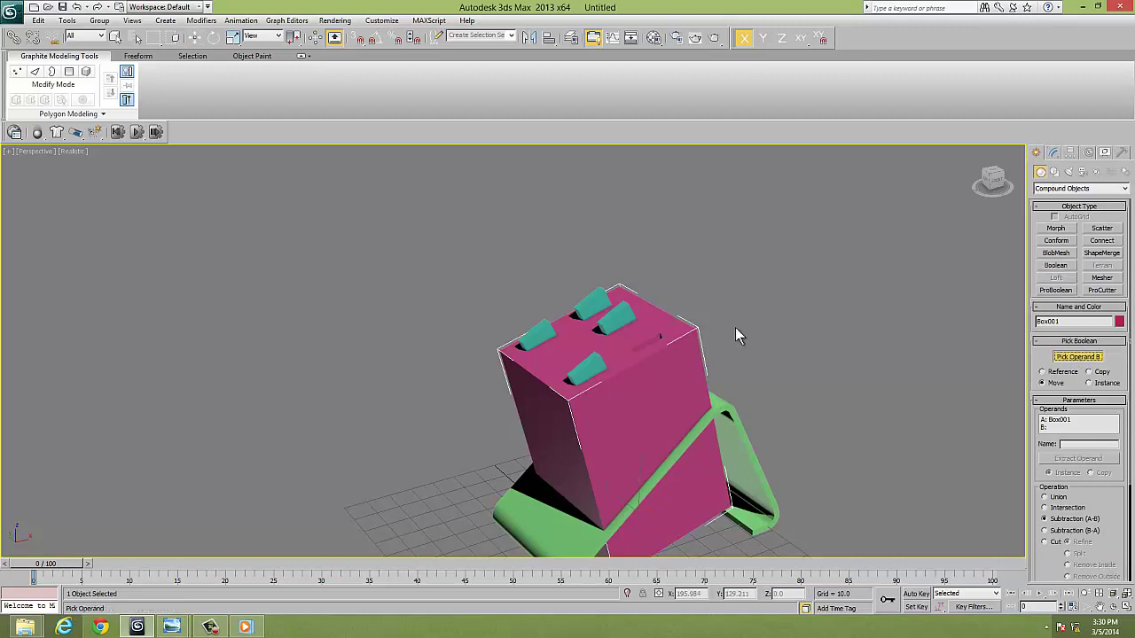
pyautogui.click(622, 320)
pyautogui.click(1056, 152)
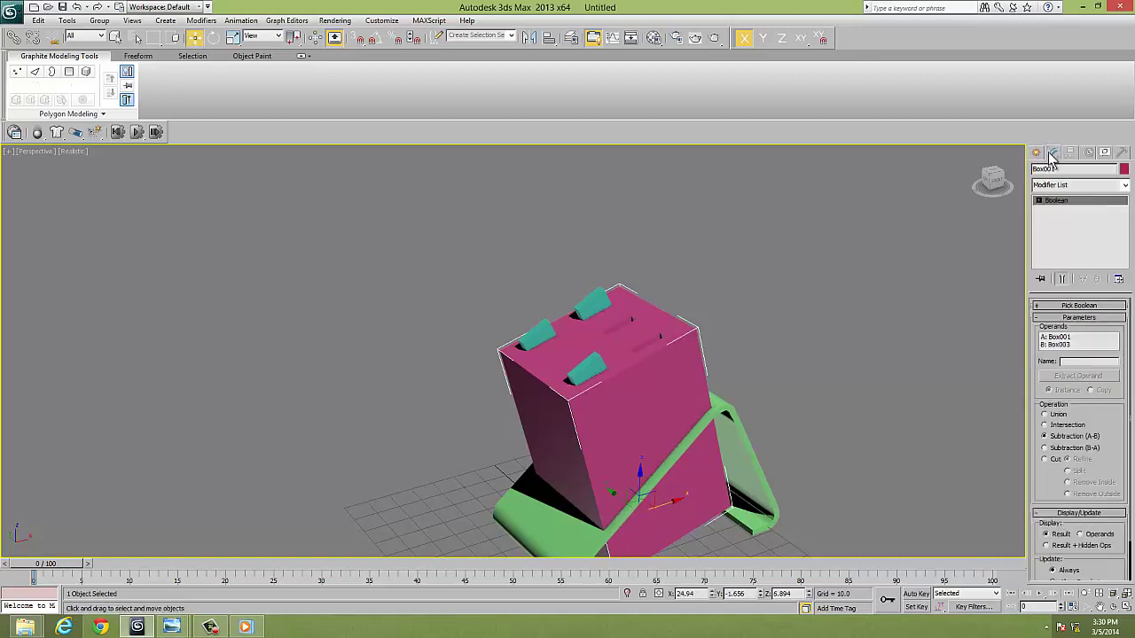
# Subtract the back and front teal wedges with two more Boolean operations.
pyautogui.click(1036, 153)
pyautogui.click(1056, 266)
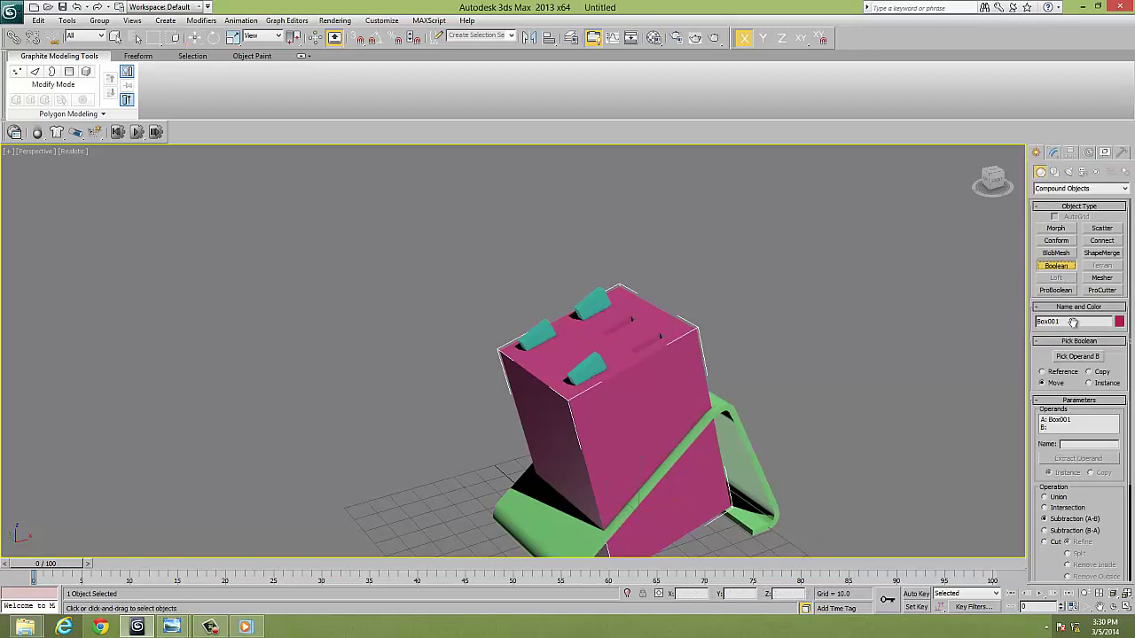
pyautogui.click(1077, 357)
pyautogui.click(598, 305)
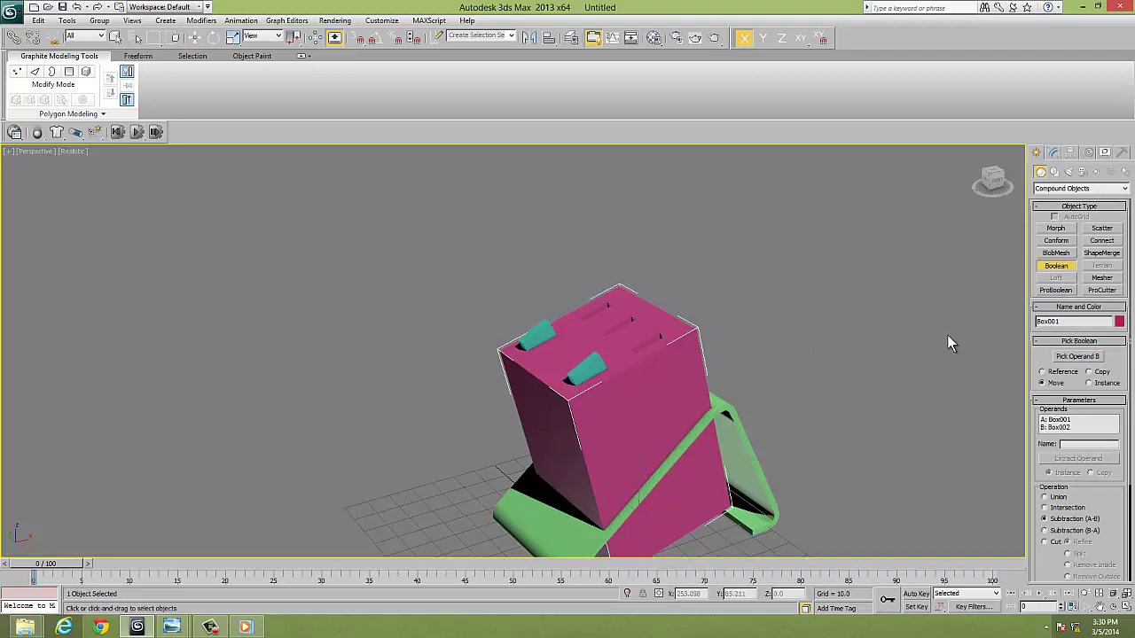
pyautogui.click(1053, 152)
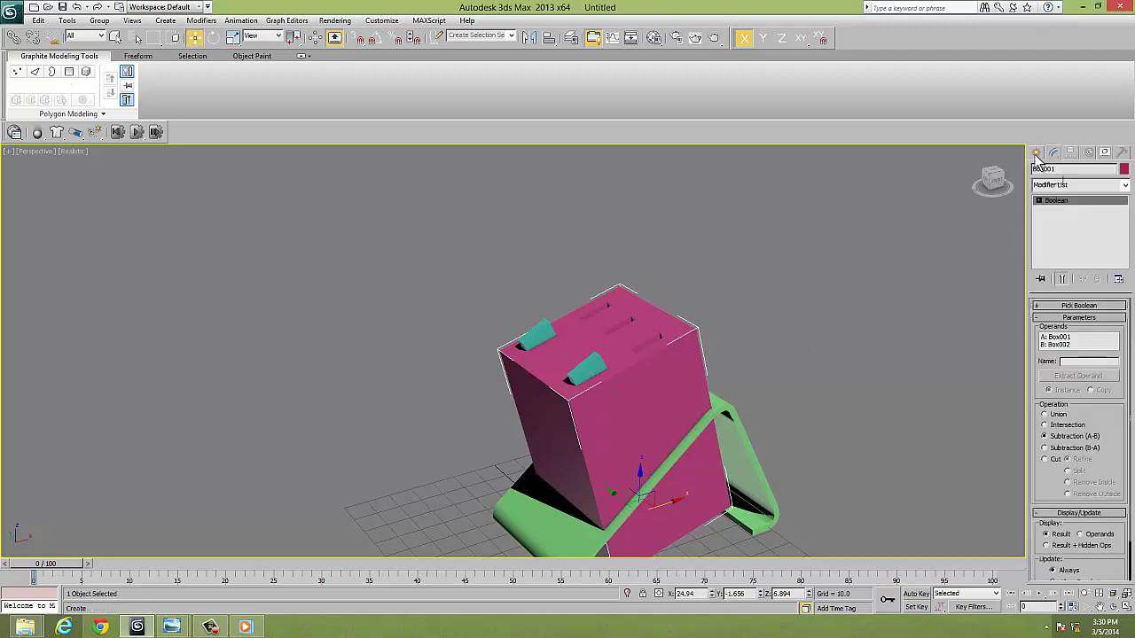
pyautogui.click(1036, 152)
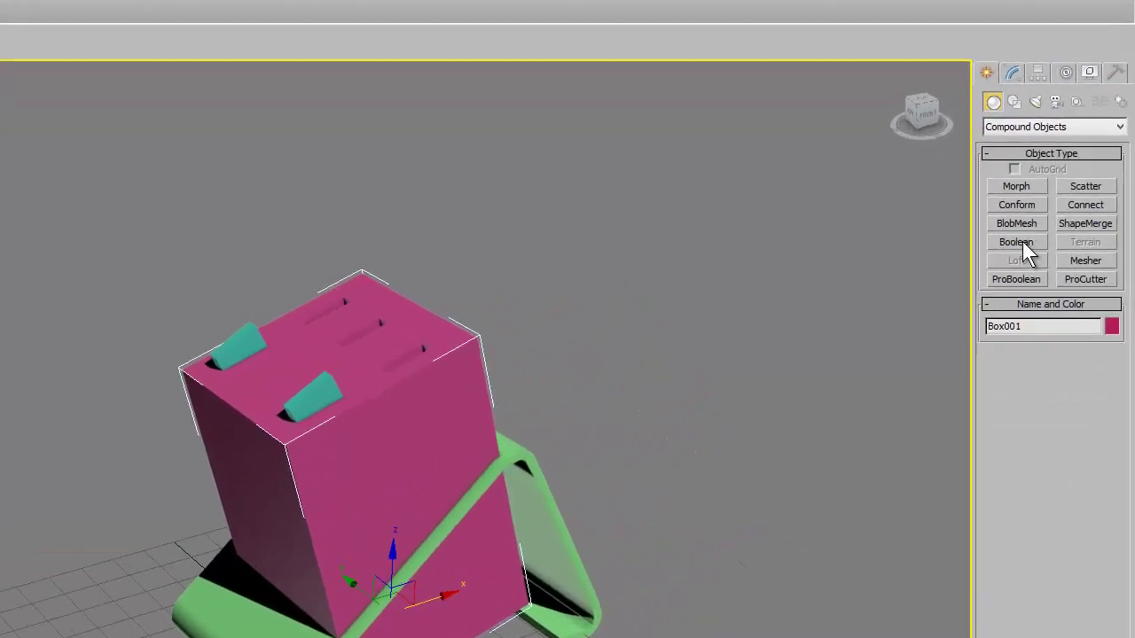
pyautogui.click(1019, 242)
pyautogui.click(1026, 379)
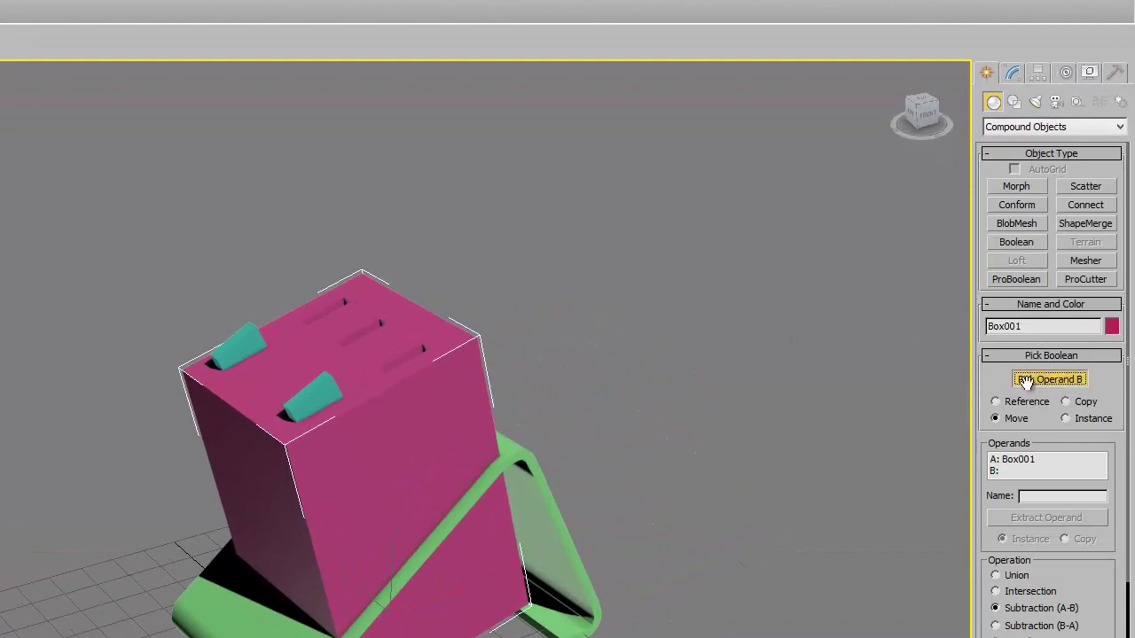
pyautogui.click(318, 409)
pyautogui.click(317, 407)
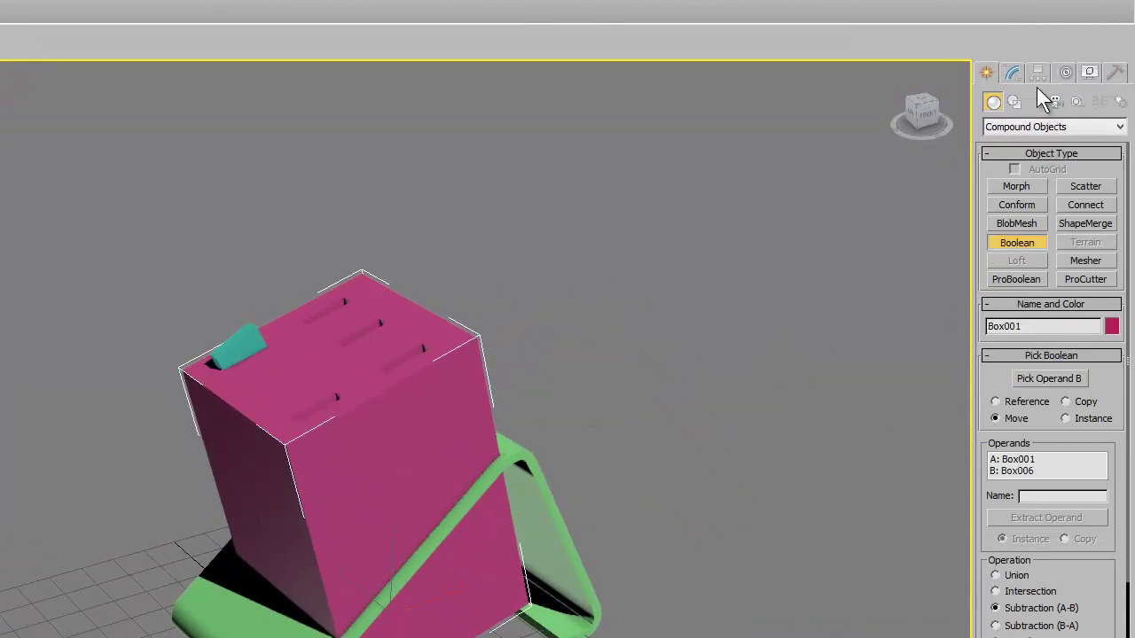
# Subtract the last teal wedge and view the box's five-slotted top.
pyautogui.click(1012, 70)
pyautogui.click(979, 71)
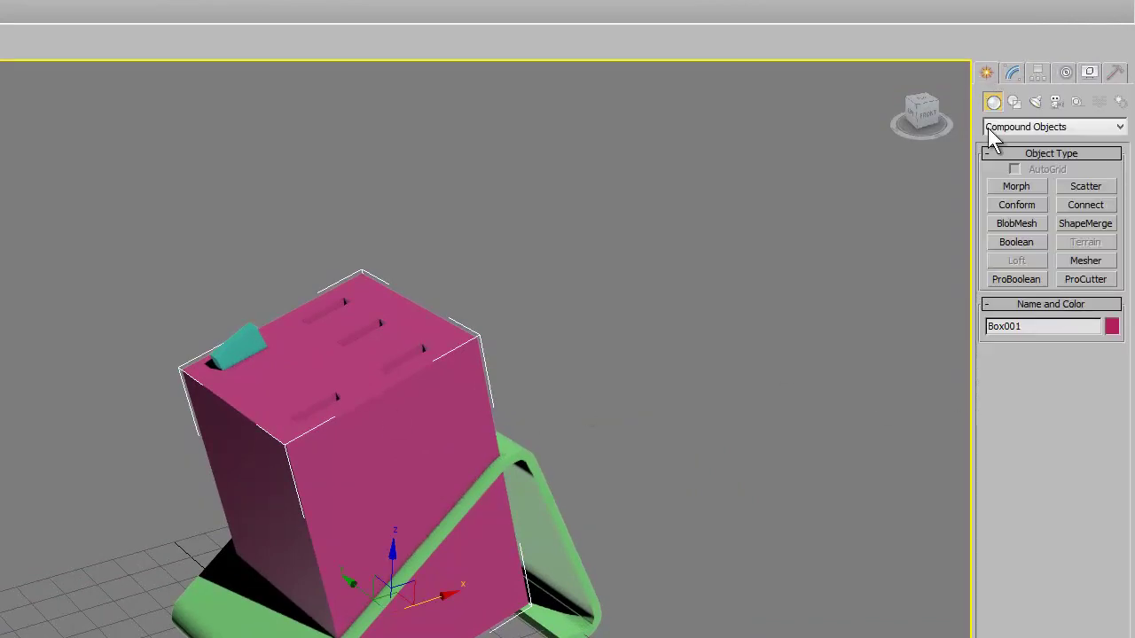
pyautogui.click(1011, 242)
pyautogui.click(1050, 379)
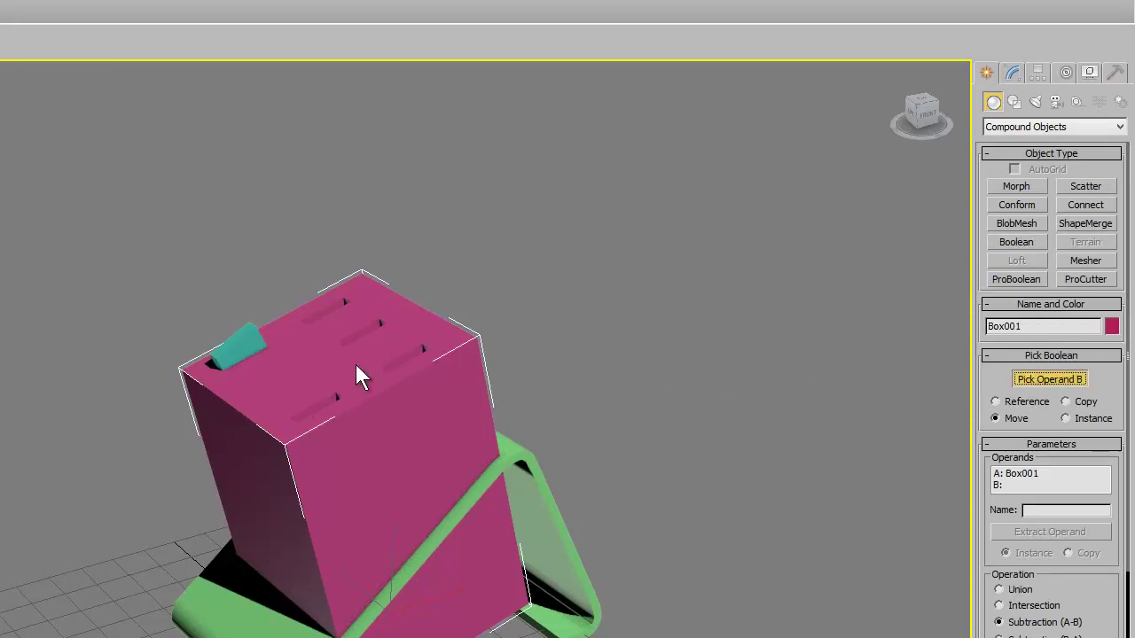
pyautogui.click(250, 343)
pyautogui.moveTo(622, 355); pyautogui.dragTo(618, 326, button='middle')
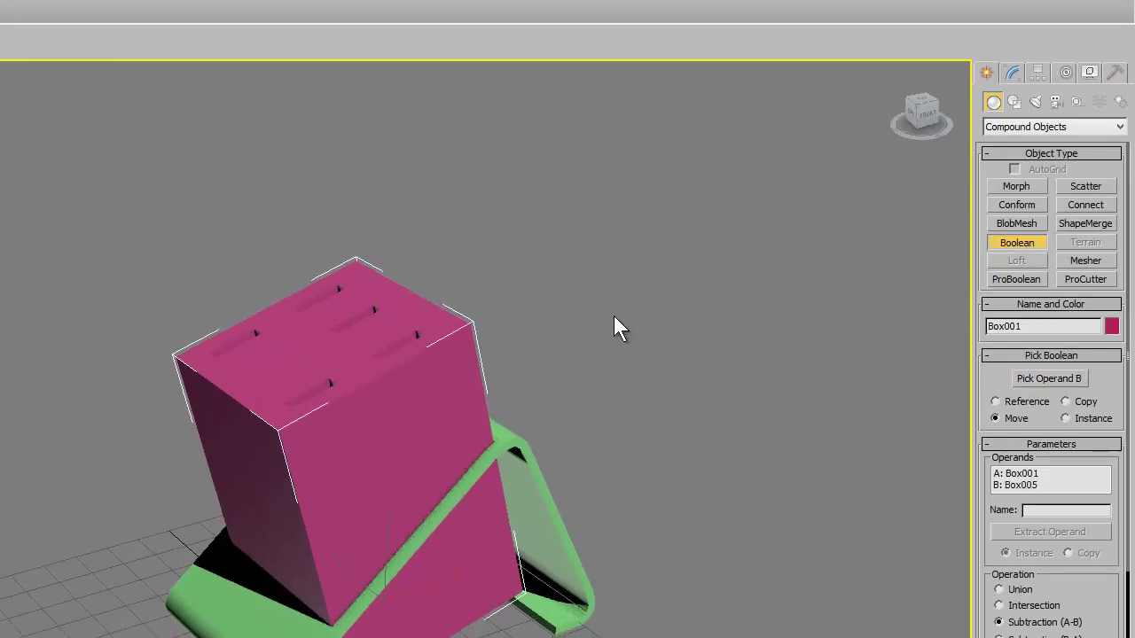
pyautogui.click(1013, 72)
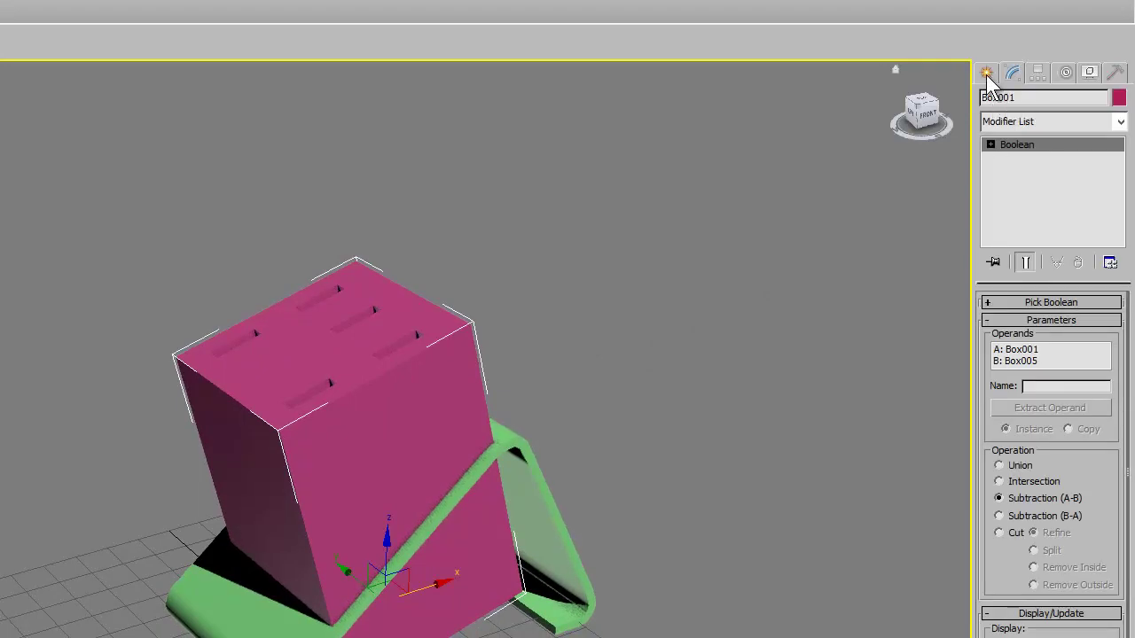
pyautogui.click(992, 78)
pyautogui.moveTo(696, 359)
pyautogui.keyDown('alt'); pyautogui.mouseDown(button='middle')
pyautogui.moveTo(674, 390)
pyautogui.moveTo(679, 415)
pyautogui.moveTo(886, 267)
pyautogui.mouseUp(button='middle'); pyautogui.keyUp('alt')
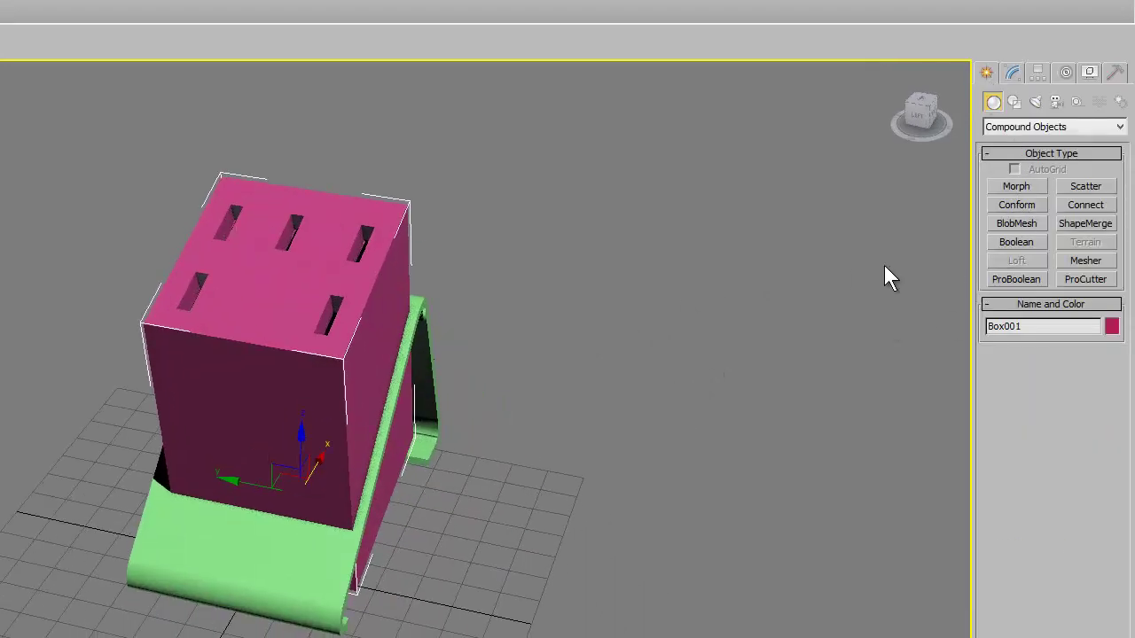
# Draw Circle001 of radius 11.548 beside the stand and increase its interpolation Steps.
pyautogui.click(1013, 102)
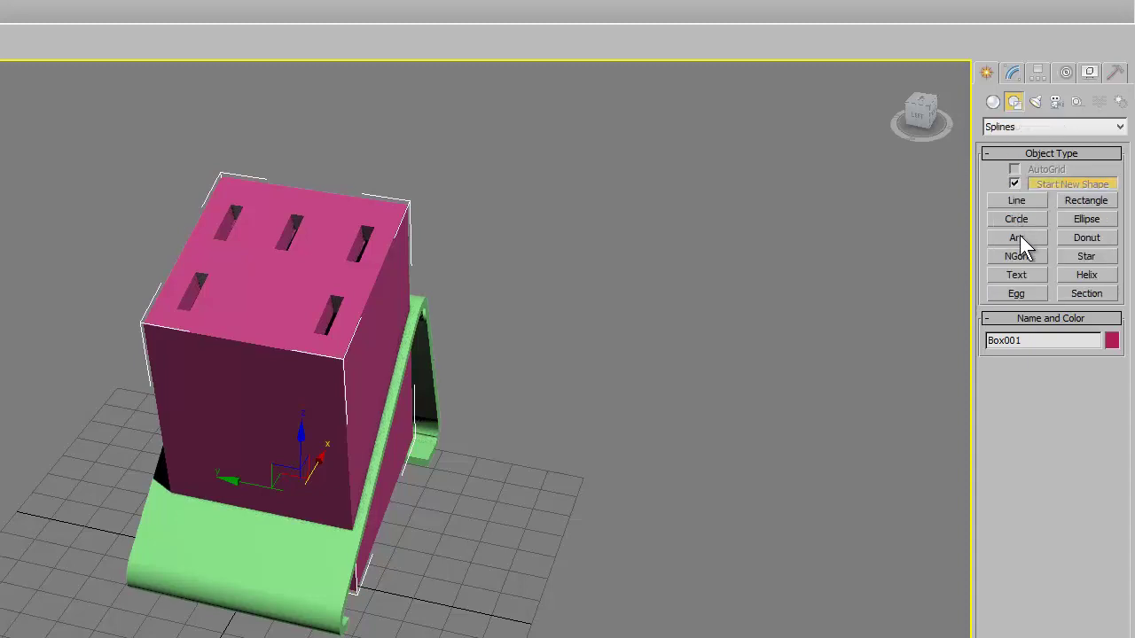
pyautogui.click(1017, 219)
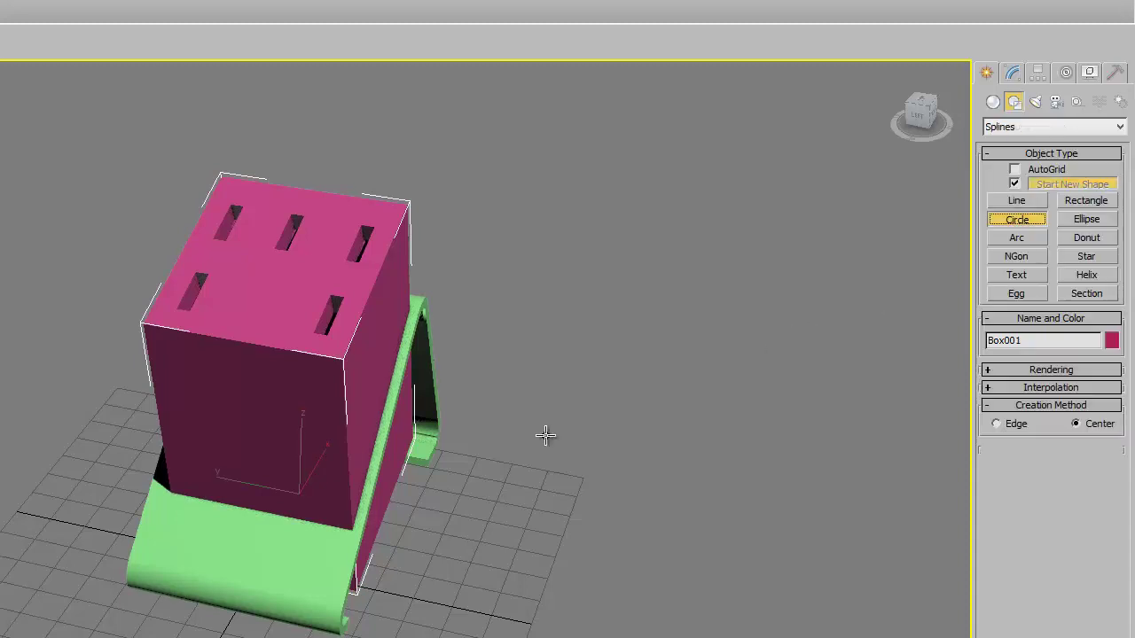
pyautogui.moveTo(473, 514); pyautogui.dragTo(477, 538)
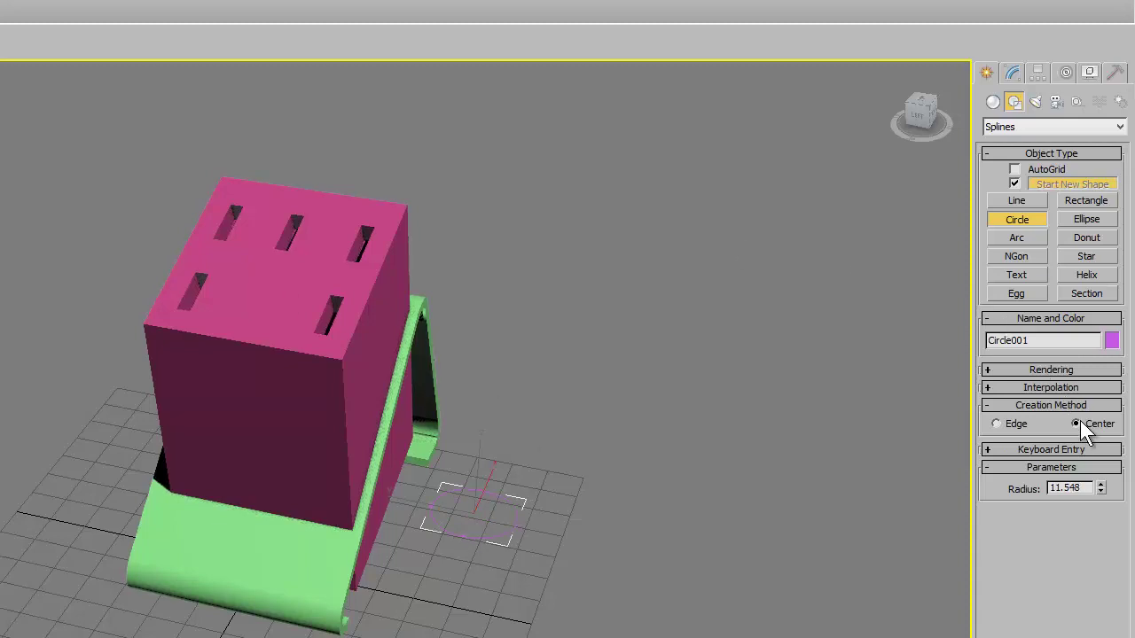
pyautogui.click(1068, 450)
pyautogui.click(1064, 449)
pyautogui.click(1053, 406)
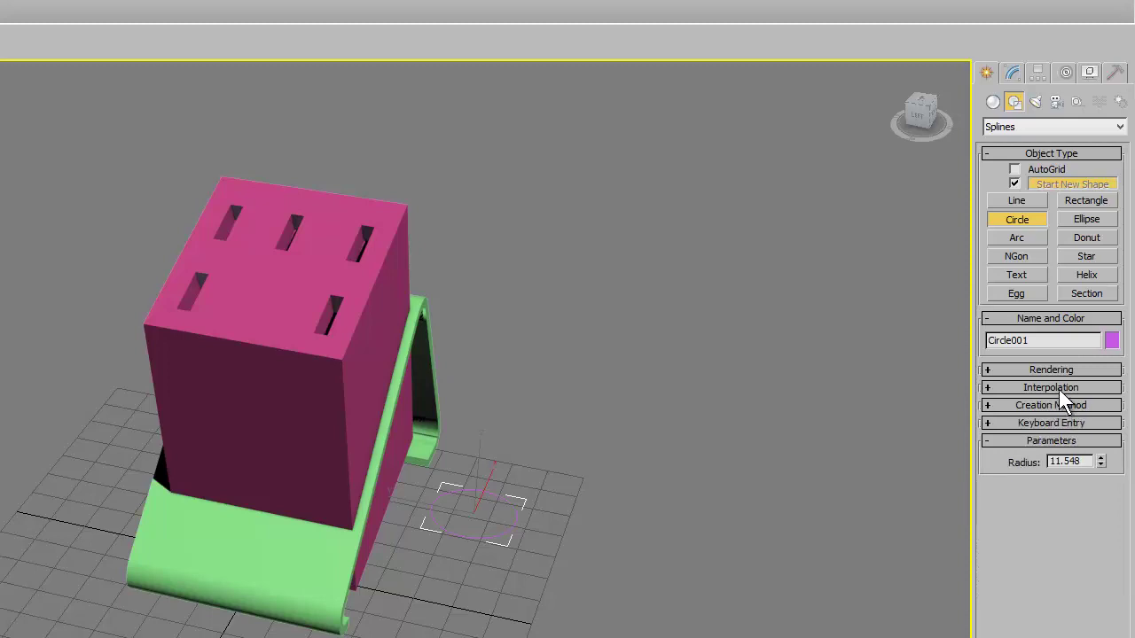
pyautogui.click(1058, 390)
pyautogui.moveTo(1097, 405); pyautogui.dragTo(1097, 384)
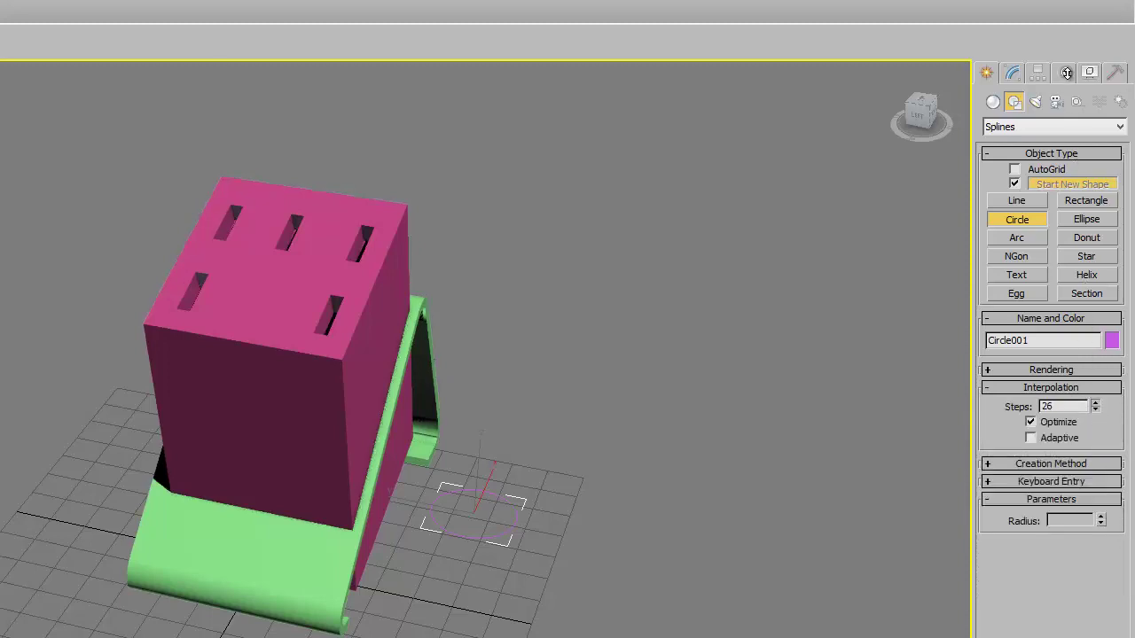
pyautogui.rightClick(482, 507)
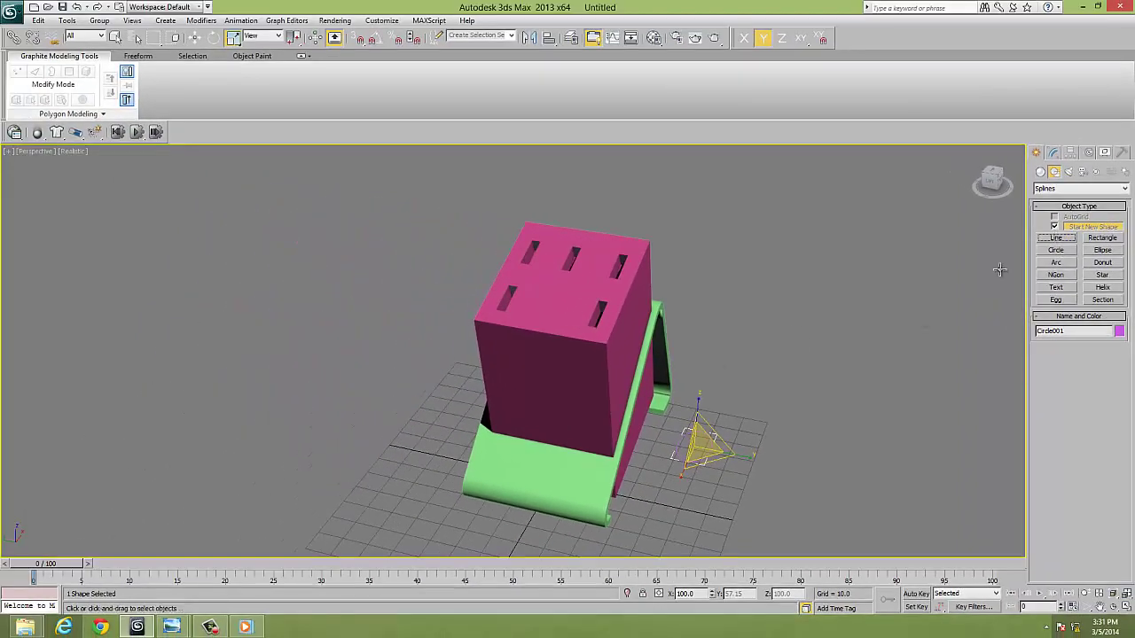
# Draw a new closed three-corner line outline on the grid.
pyautogui.click(1056, 237)
pyautogui.scroll(-2, 691, 543)
pyautogui.scroll(-2, 687, 496)
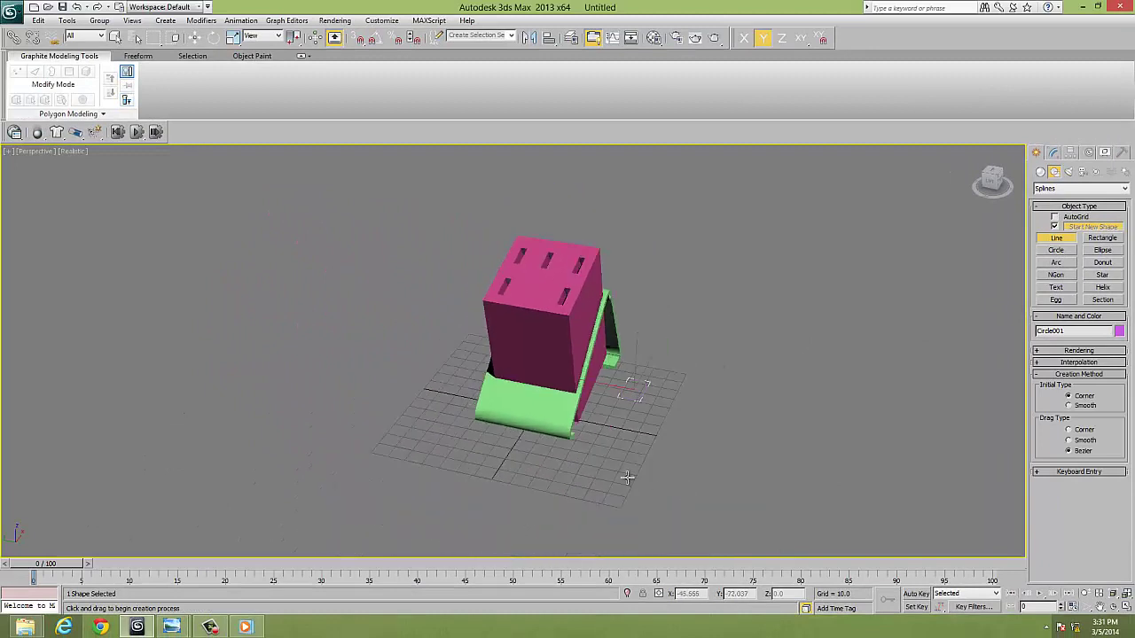
pyautogui.click(620, 441)
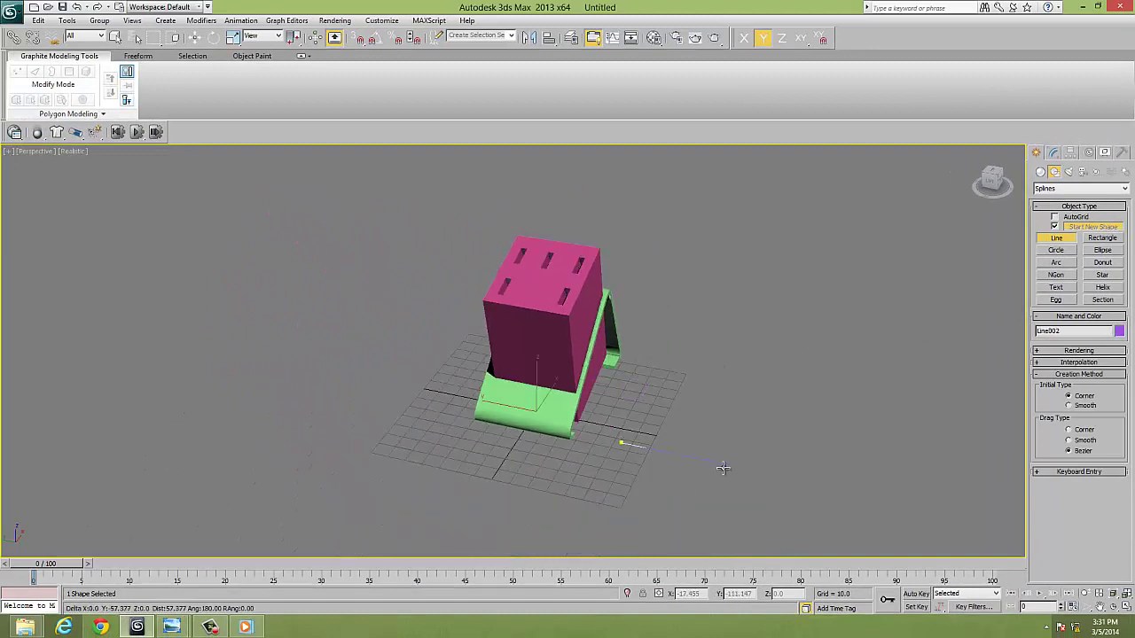
pyautogui.click(723, 462)
pyautogui.click(693, 553)
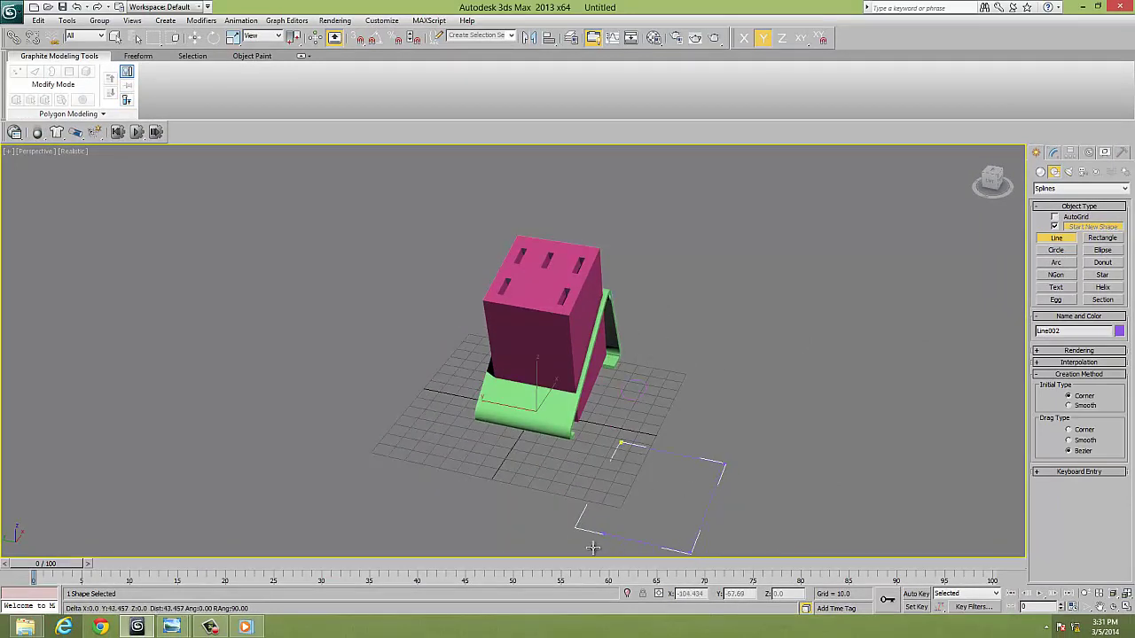
pyautogui.click(619, 445)
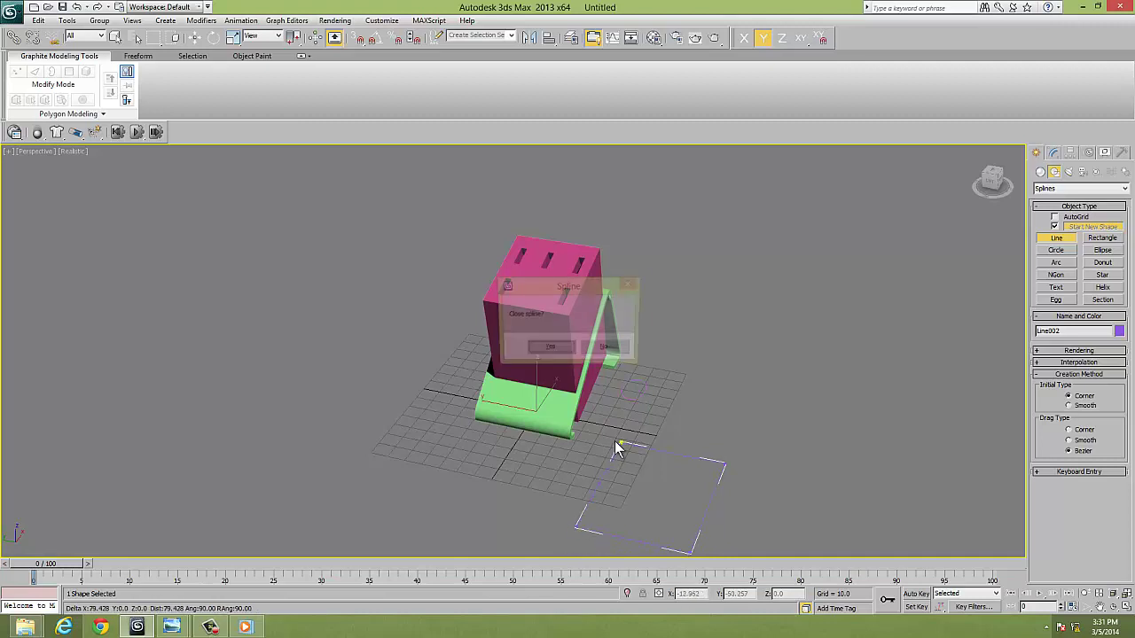
pyautogui.click(552, 348)
pyautogui.press('w')
# Slide the pink block along the stand on its X axis.
pyautogui.moveTo(727, 451)
pyautogui.keyDown('alt'); pyautogui.mouseDown(button='middle')
pyautogui.moveTo(806, 472)
pyautogui.moveTo(613, 500)
pyautogui.mouseUp(button='middle'); pyautogui.keyUp('alt')
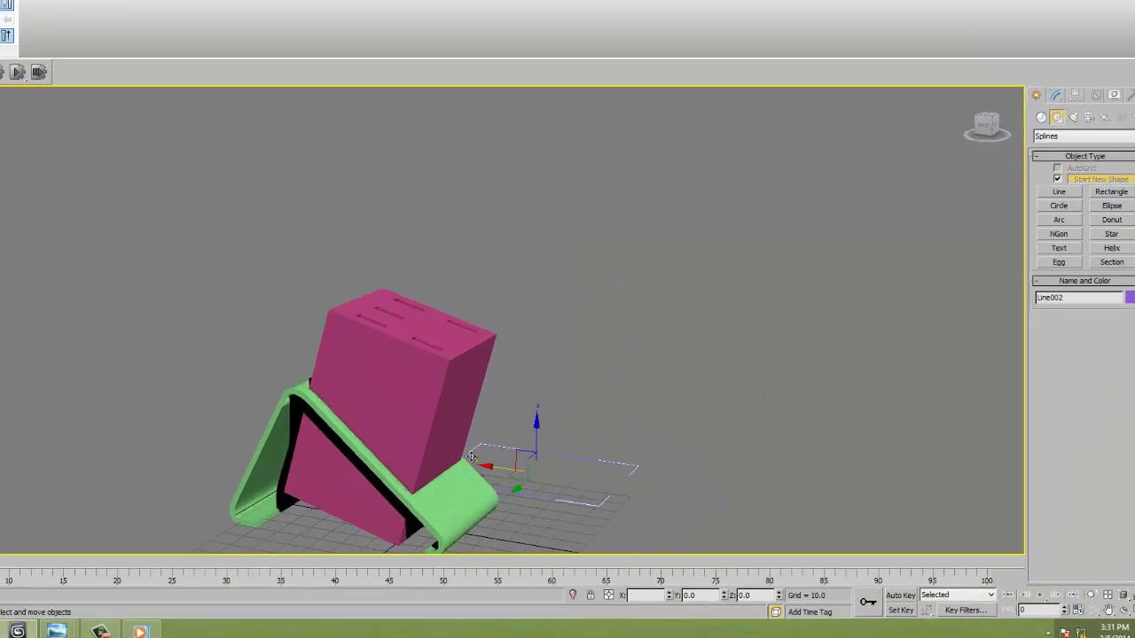
pyautogui.click(467, 459)
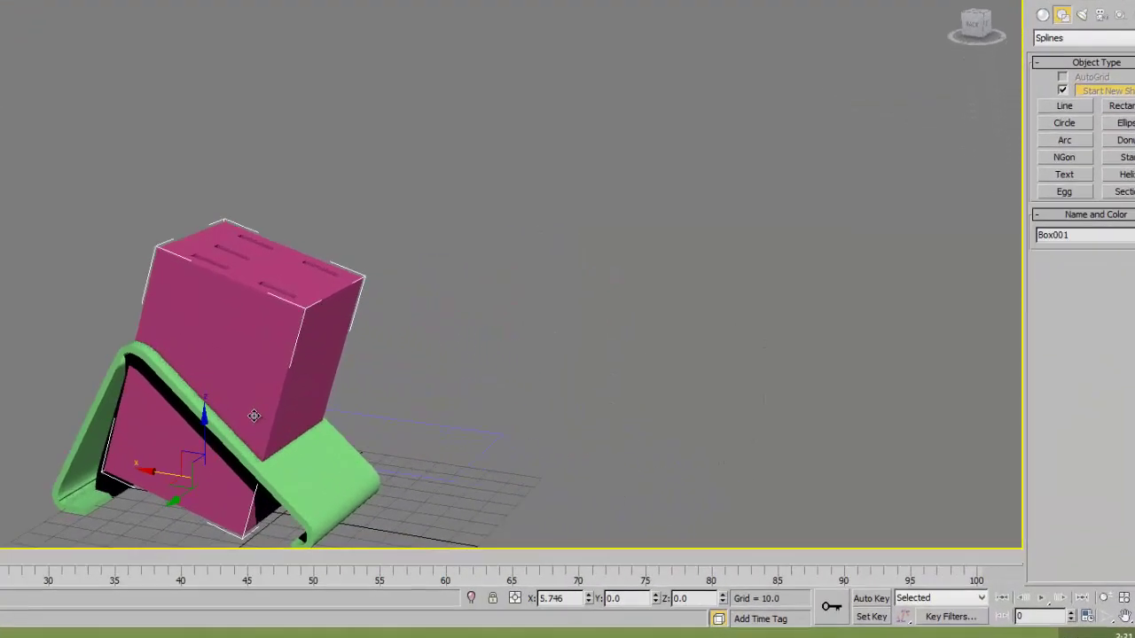
pyautogui.moveTo(183, 399); pyautogui.dragTo(379, 429)
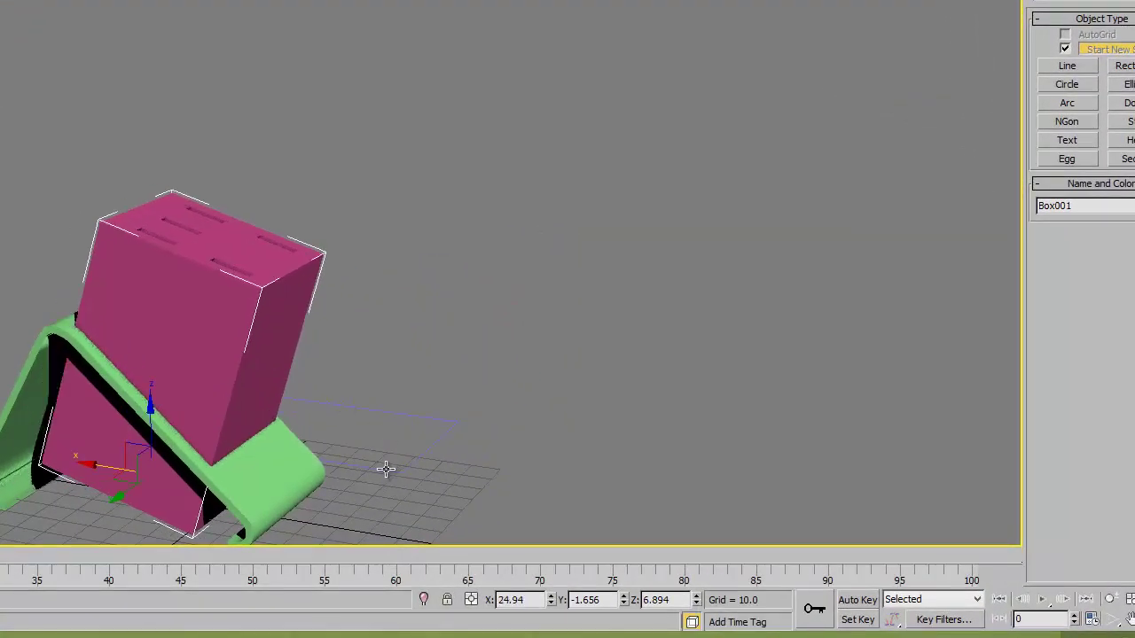
# Move Line002 toward the stand and up beneath the pink block.
pyautogui.click(385, 469)
pyautogui.keyDown('alt'); pyautogui.moveTo(389, 467); pyautogui.dragTo(242, 519, button='middle'); pyautogui.keyUp('alt')
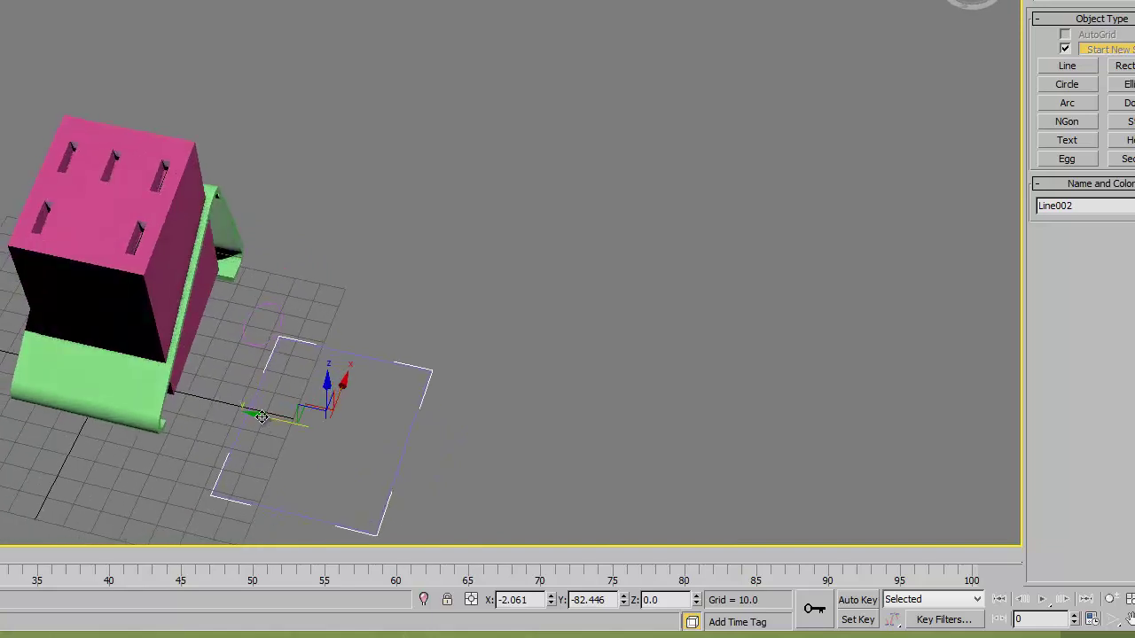
pyautogui.moveTo(261, 416)
pyautogui.mouseDown()
pyautogui.moveTo(149, 350)
pyautogui.moveTo(159, 297)
pyautogui.mouseUp()
pyautogui.keyDown('alt'); pyautogui.moveTo(160, 297); pyautogui.dragTo(180, 273, button='middle'); pyautogui.keyUp('alt')
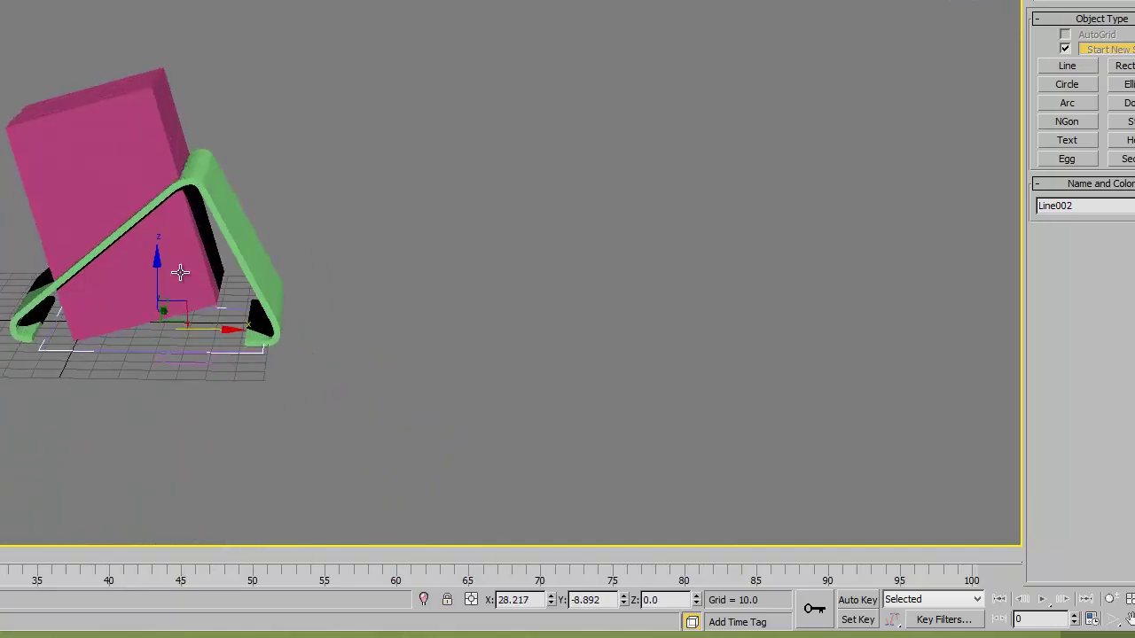
pyautogui.moveTo(159, 272); pyautogui.dragTo(156, 168)
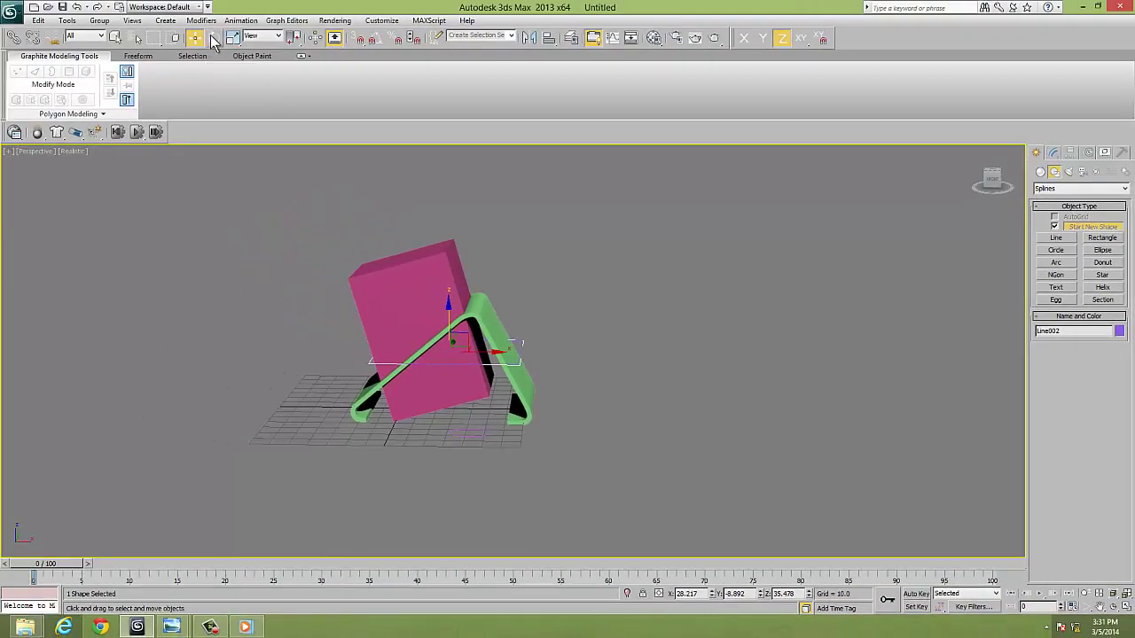
# Rotate Line002 on Y to match the stand's slope, then nudge it up and left along X.
pyautogui.press('e')
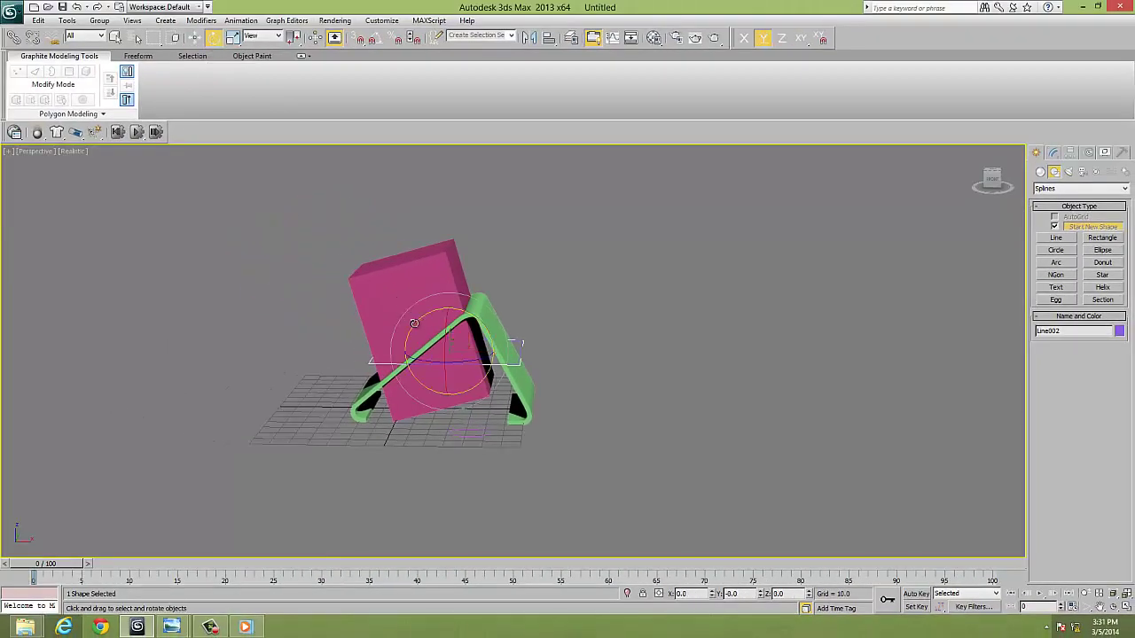
pyautogui.moveTo(414, 323); pyautogui.dragTo(395, 374)
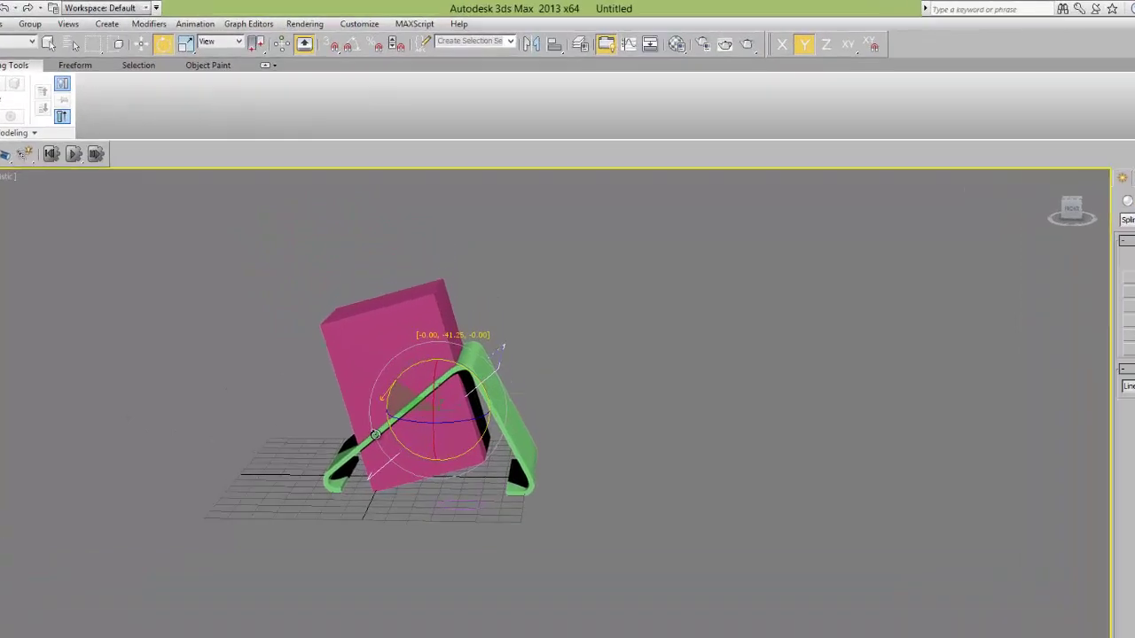
pyautogui.click(39, 60)
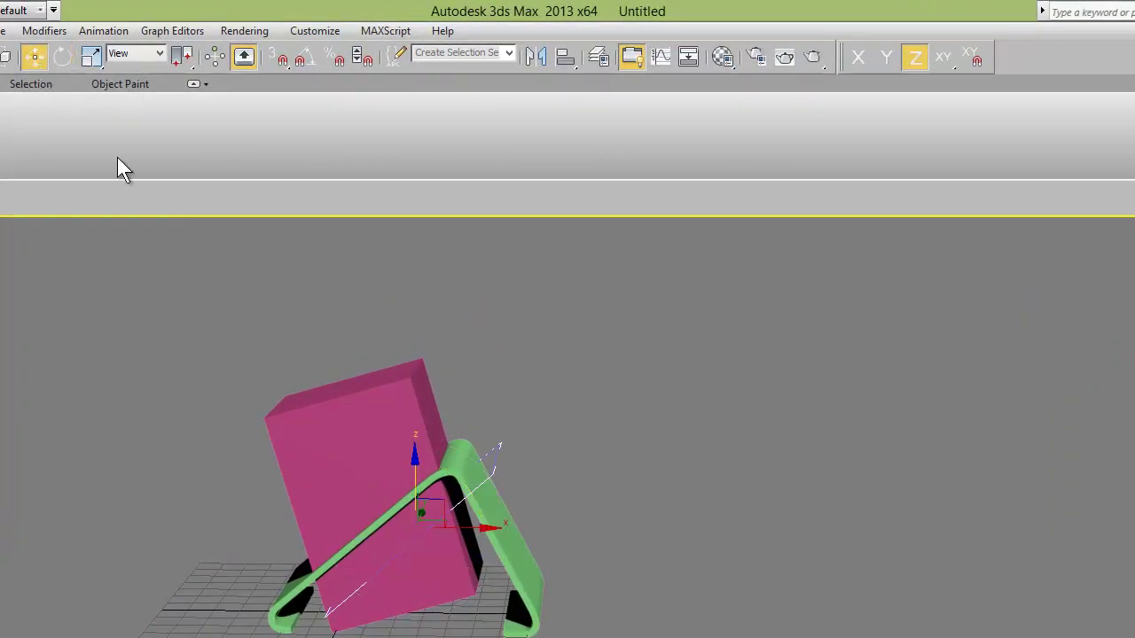
pyautogui.moveTo(416, 465); pyautogui.dragTo(414, 409)
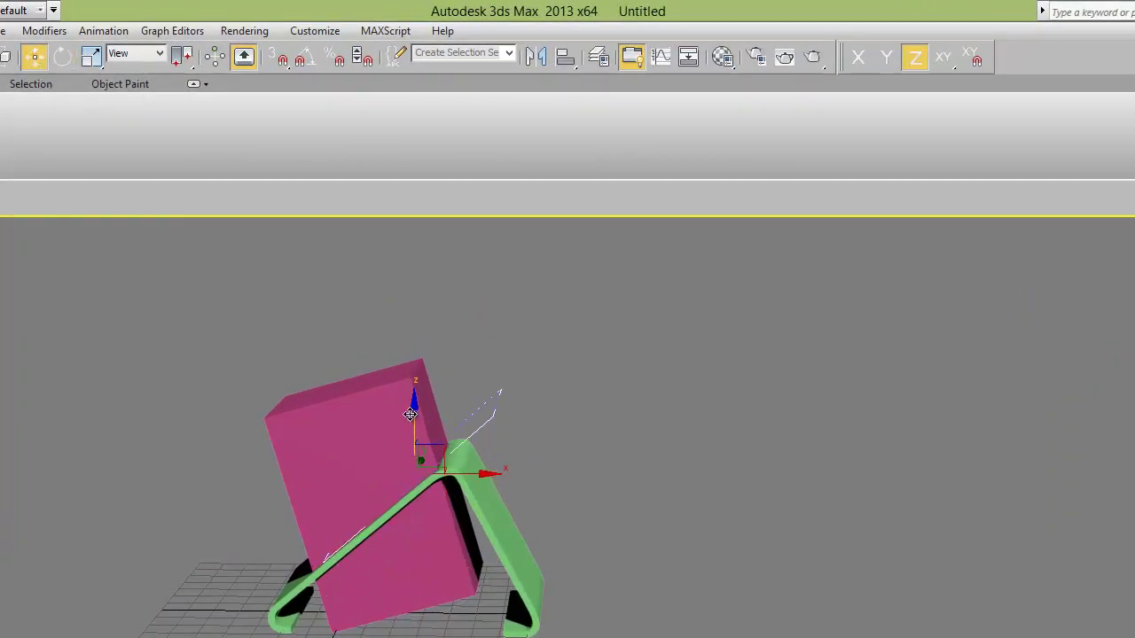
pyautogui.press('F5')
pyautogui.moveTo(483, 472)
pyautogui.mouseDown()
pyautogui.moveTo(369, 427)
pyautogui.moveTo(385, 455)
pyautogui.mouseUp()
pyautogui.press('F7')
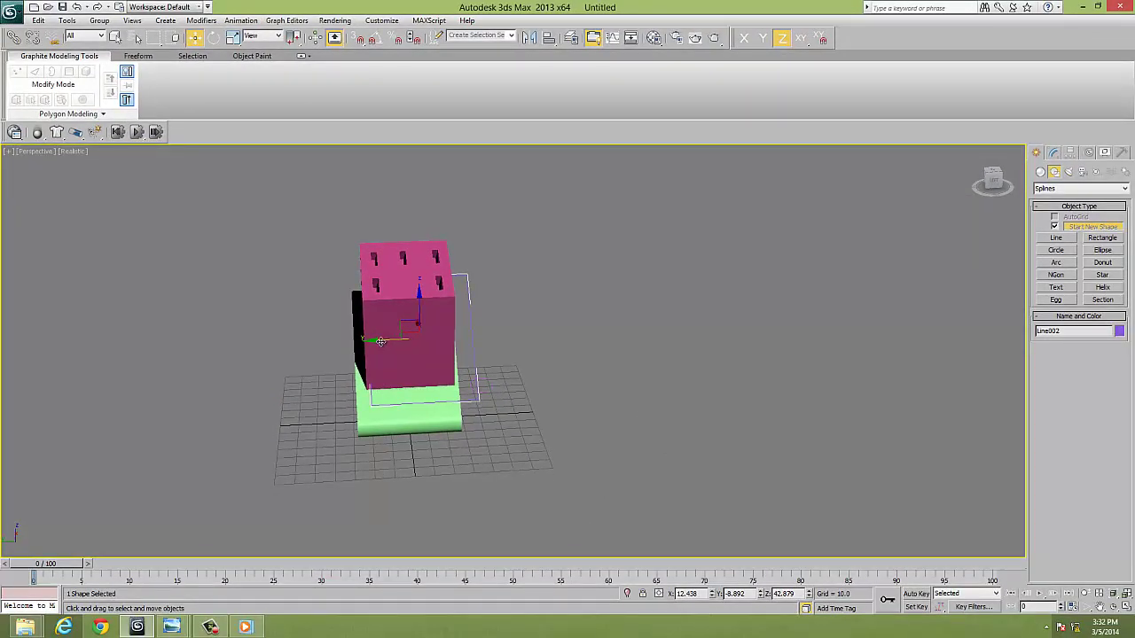
# Slide Line002 along Y under the block and enter its Vertex sub-object level.
pyautogui.press('F6')
pyautogui.moveTo(380, 342); pyautogui.dragTo(364, 344)
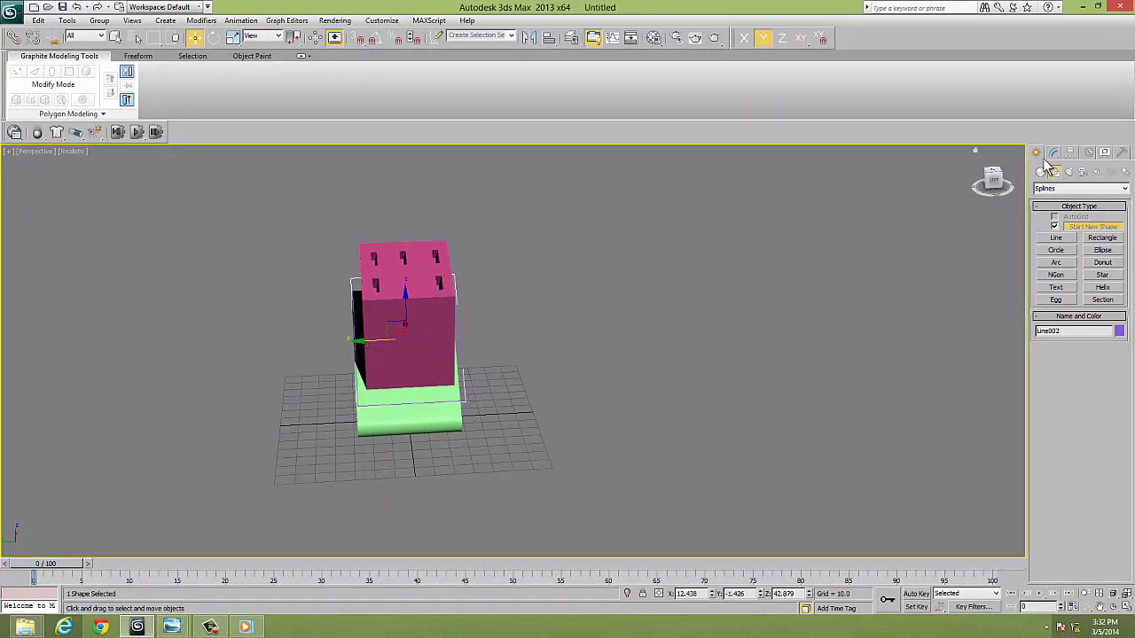
pyautogui.click(1053, 152)
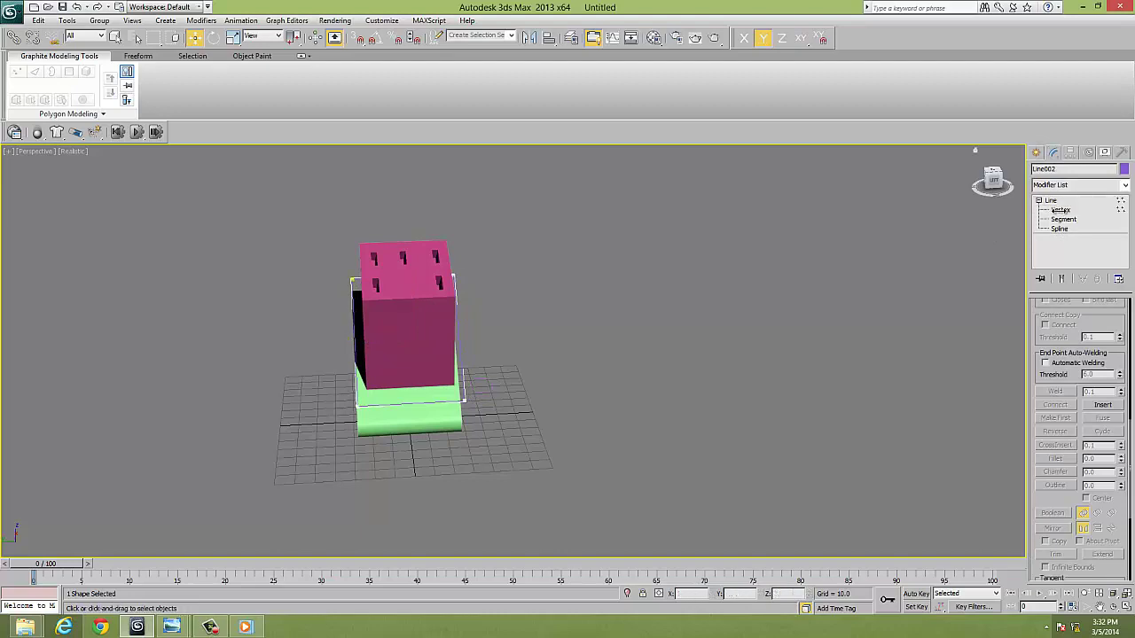
pyautogui.click(1060, 209)
# In Front view, adjust the line's vertex handles to follow the stand's slanted top.
pyautogui.keyDown('alt'); pyautogui.moveTo(876, 347); pyautogui.dragTo(691, 397, button='middle'); pyautogui.keyUp('alt')
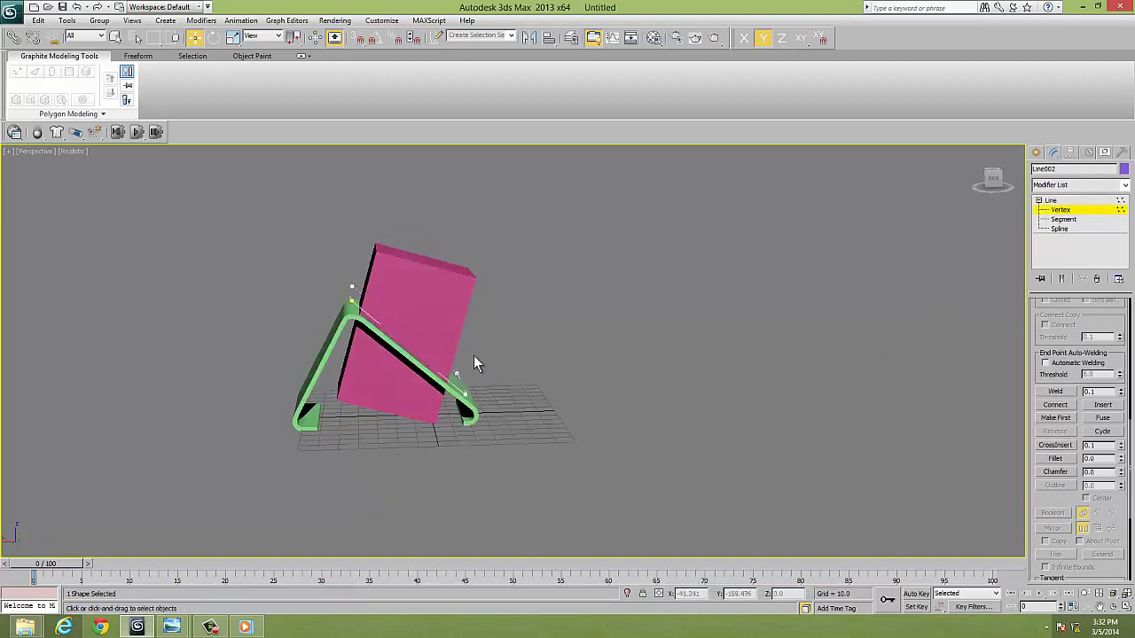
pyautogui.press('f')
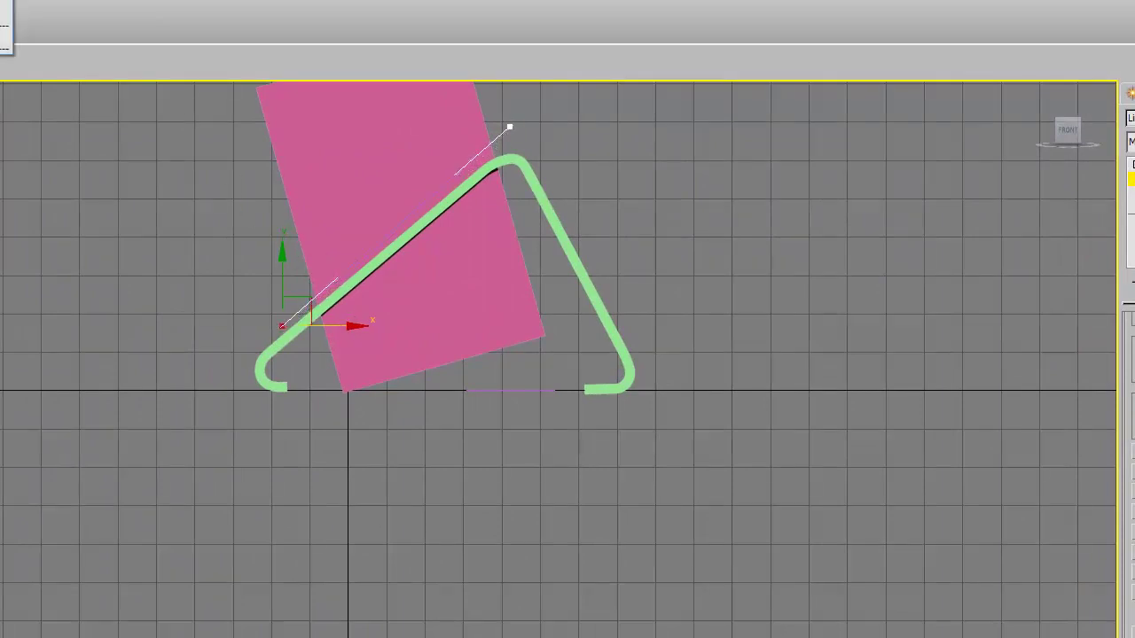
pyautogui.click(9, 30)
pyautogui.moveTo(327, 286); pyautogui.dragTo(341, 271)
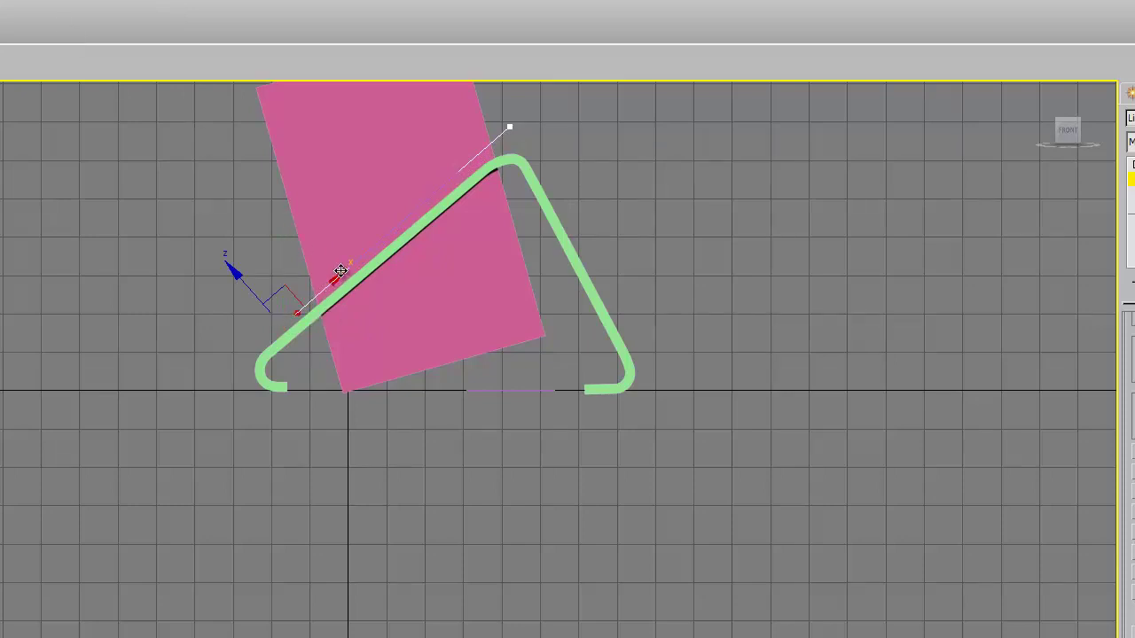
pyautogui.moveTo(450, 266); pyautogui.dragTo(413, 298, button='middle')
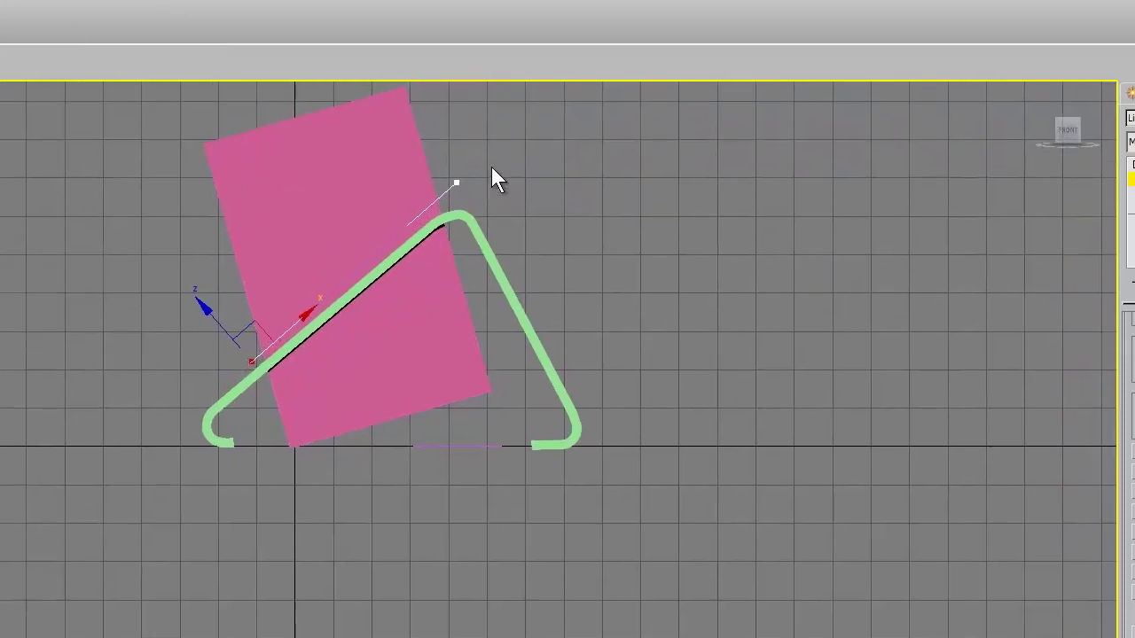
pyautogui.moveTo(436, 216); pyautogui.dragTo(437, 216)
pyautogui.moveTo(496, 150); pyautogui.dragTo(479, 167)
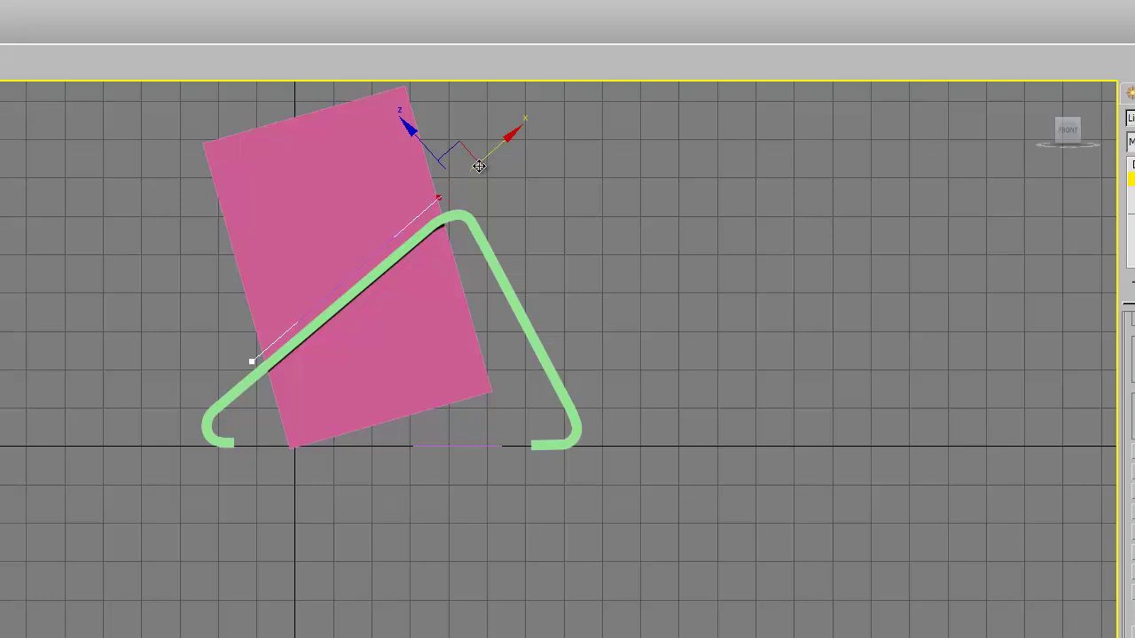
# Move the line's right and left edge vertices inward to match the pink block's width.
pyautogui.press('p')
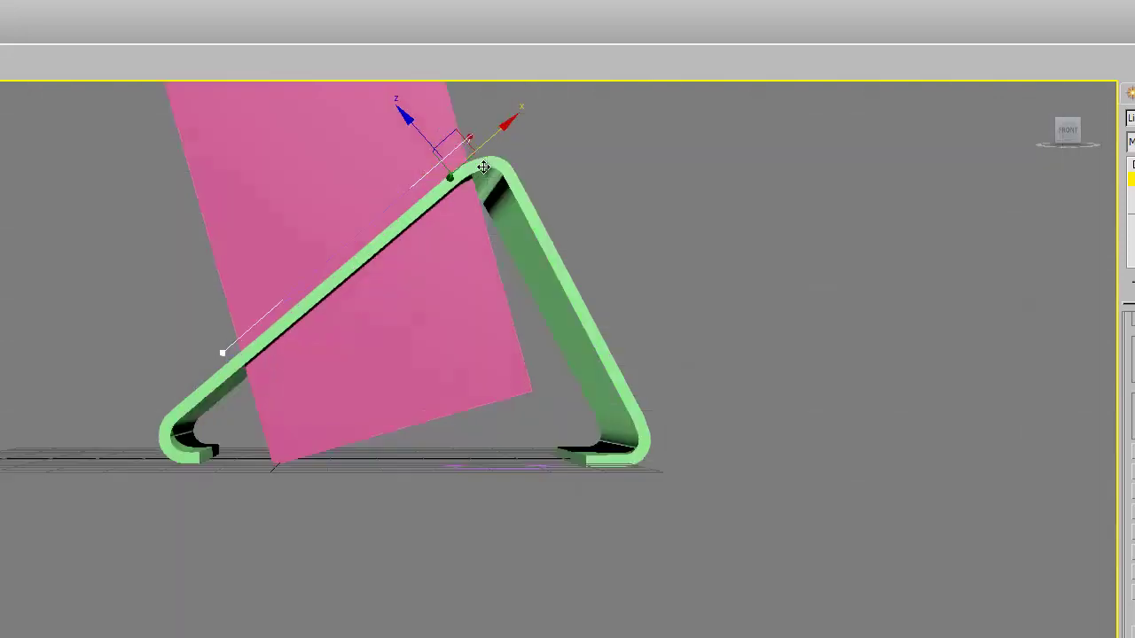
pyautogui.keyDown('alt'); pyautogui.moveTo(436, 271); pyautogui.dragTo(584, 278, button='middle'); pyautogui.keyUp('alt')
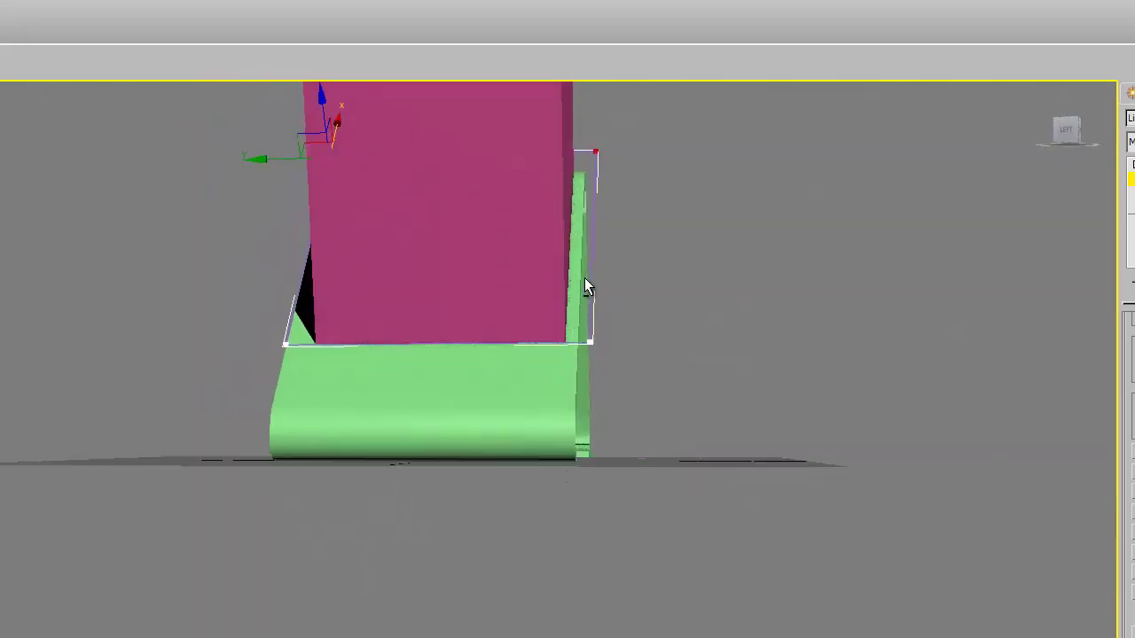
pyautogui.keyDown('alt'); pyautogui.moveTo(649, 264); pyautogui.dragTo(635, 215, button='middle'); pyautogui.keyUp('alt')
pyautogui.moveTo(585, 324); pyautogui.dragTo(561, 367)
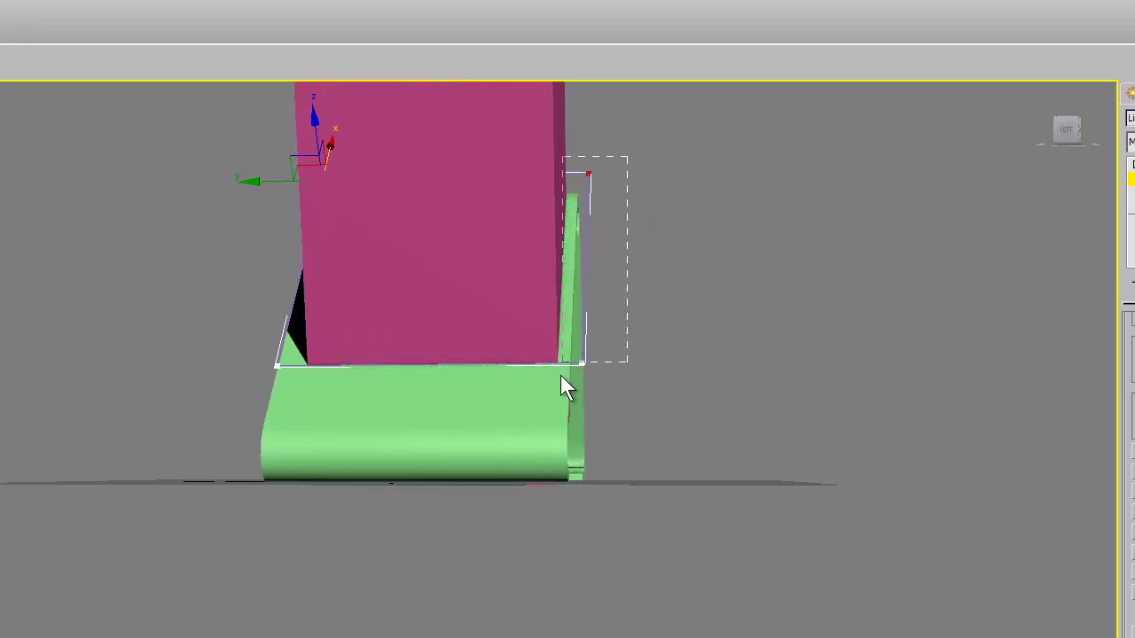
pyautogui.moveTo(526, 178); pyautogui.dragTo(510, 176)
pyautogui.keyDown('alt'); pyautogui.moveTo(422, 332); pyautogui.dragTo(443, 338, button='middle'); pyautogui.keyUp('alt')
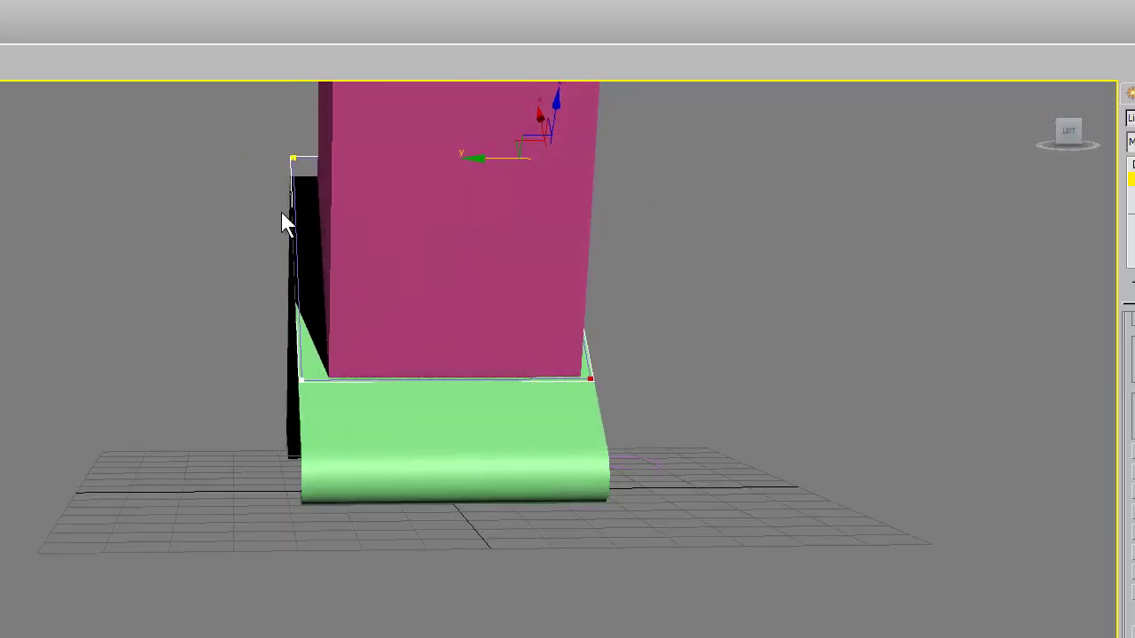
pyautogui.moveTo(331, 392); pyautogui.dragTo(316, 365)
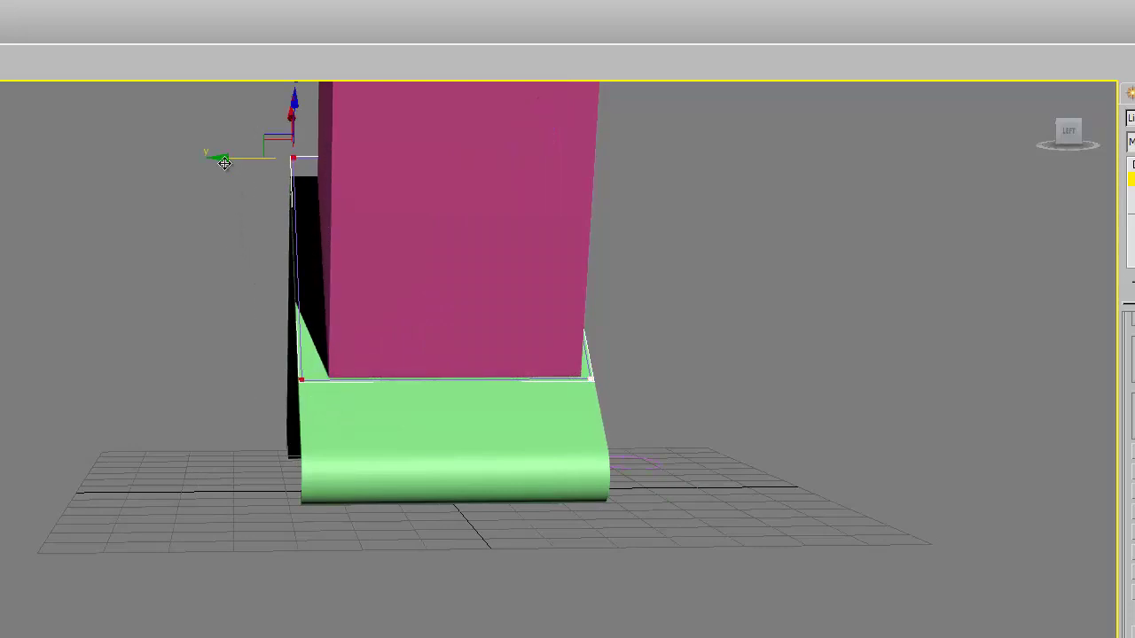
pyautogui.moveTo(225, 162); pyautogui.dragTo(238, 159)
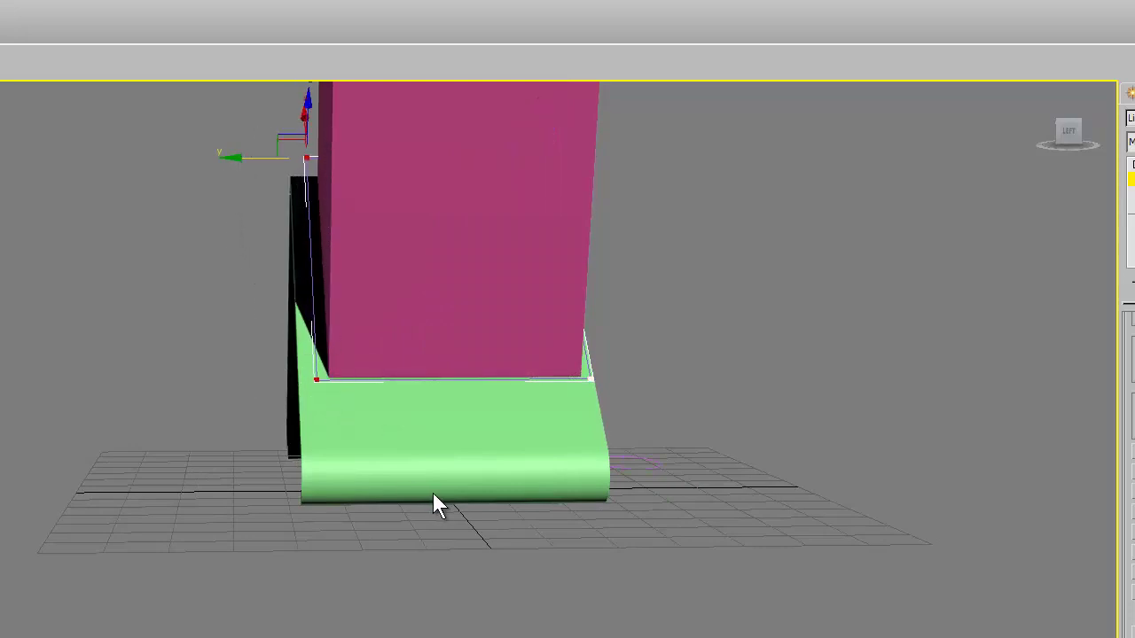
pyautogui.press('1')
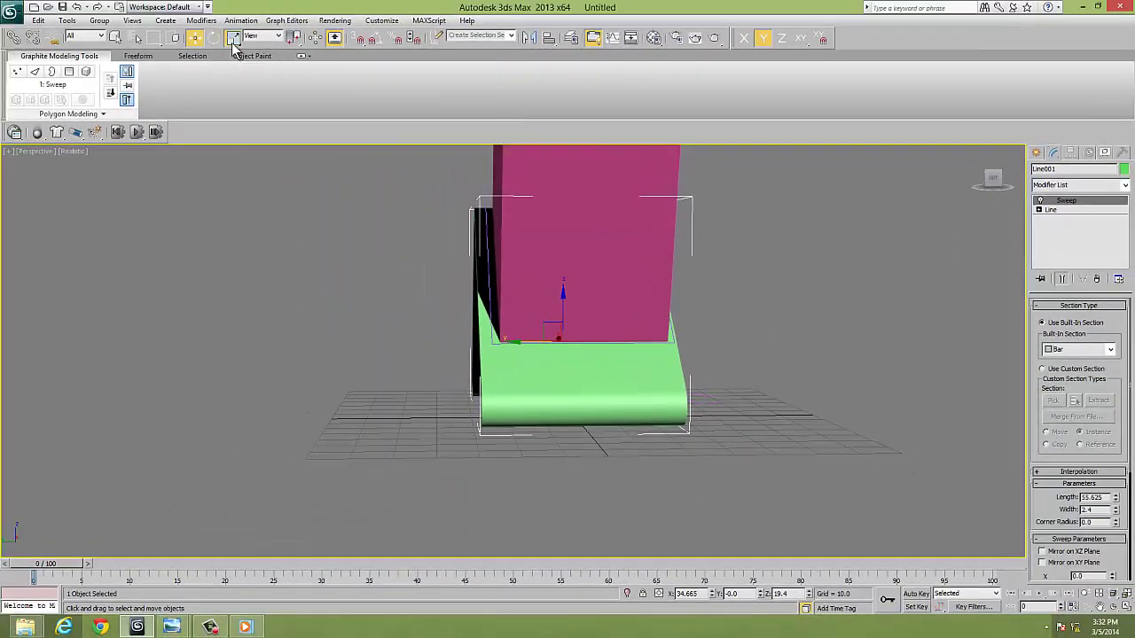
# Widen the green swept stand along X and nudge it slightly along Y.
pyautogui.click(232, 39)
pyautogui.moveTo(511, 341); pyautogui.dragTo(512, 346)
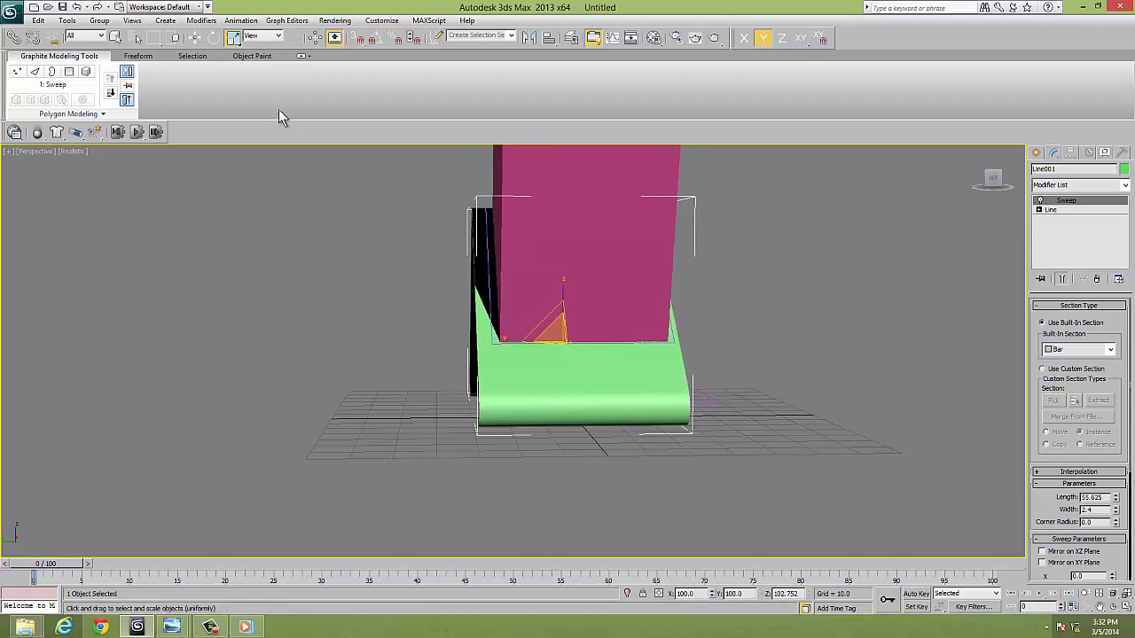
pyautogui.click(195, 39)
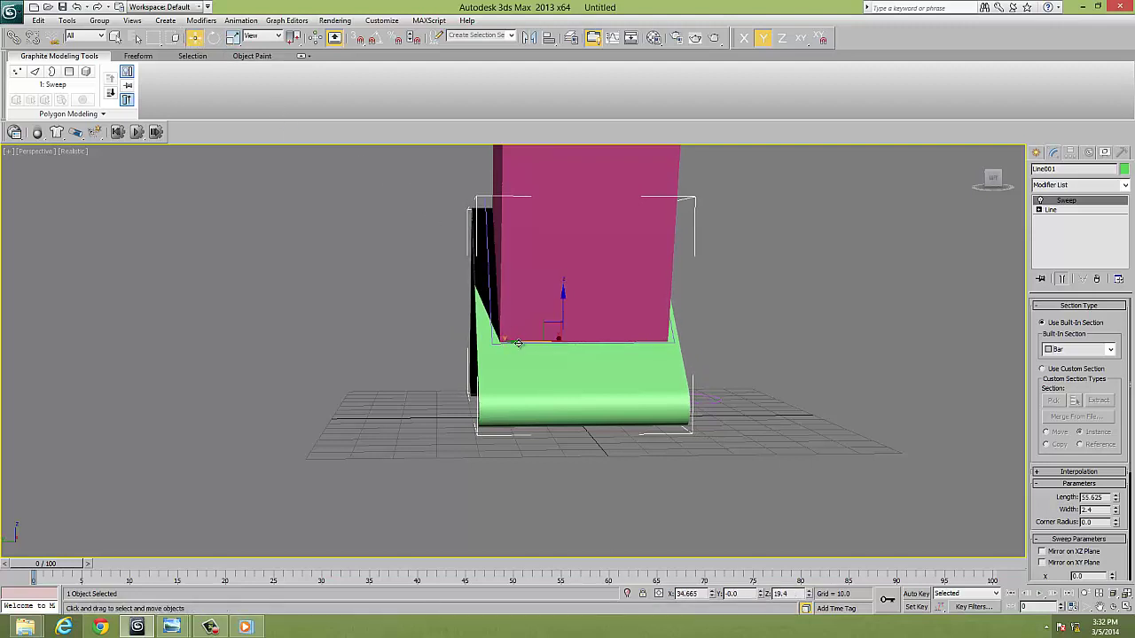
pyautogui.moveTo(518, 343); pyautogui.dragTo(503, 342)
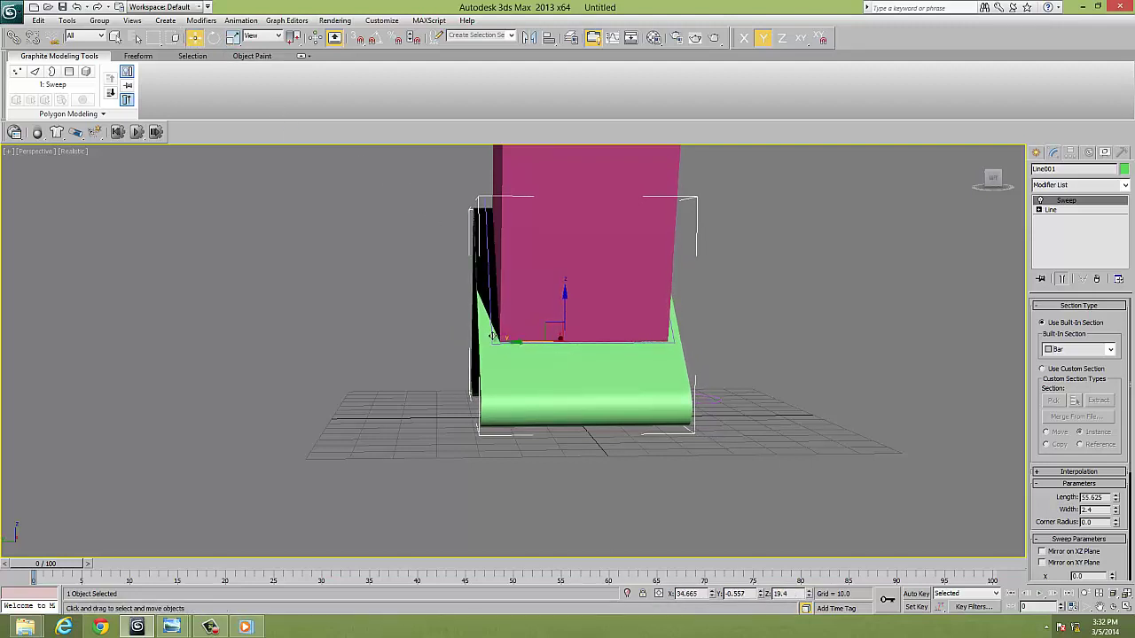
# Apply a Sweep modifier with a built-in Cylinder section to Line002.
pyautogui.click(489, 289)
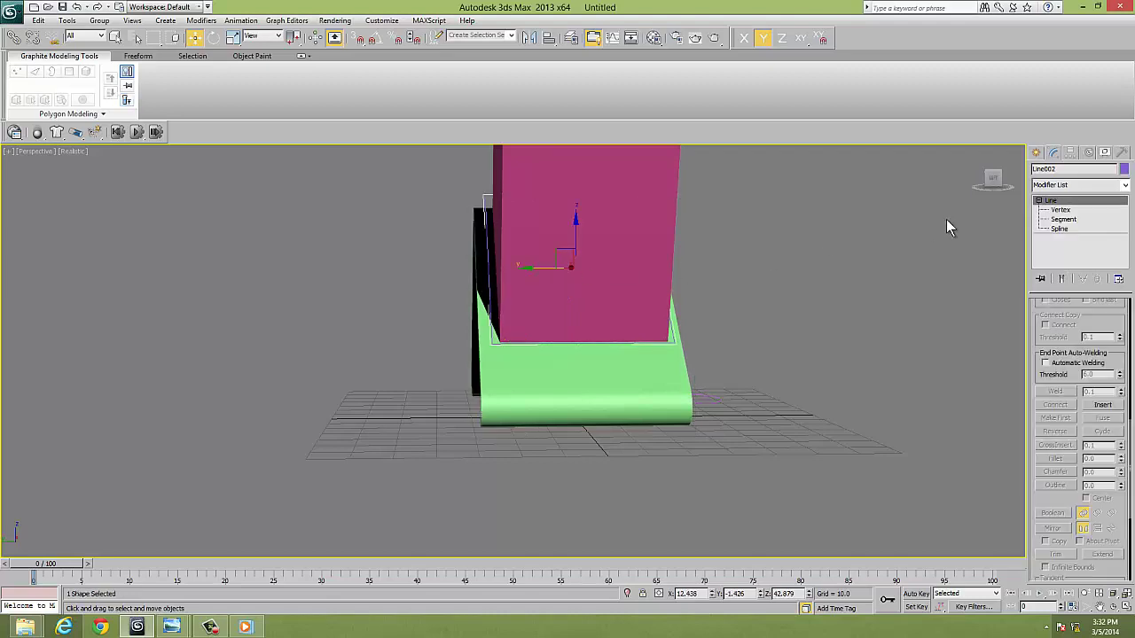
pyautogui.click(1091, 184)
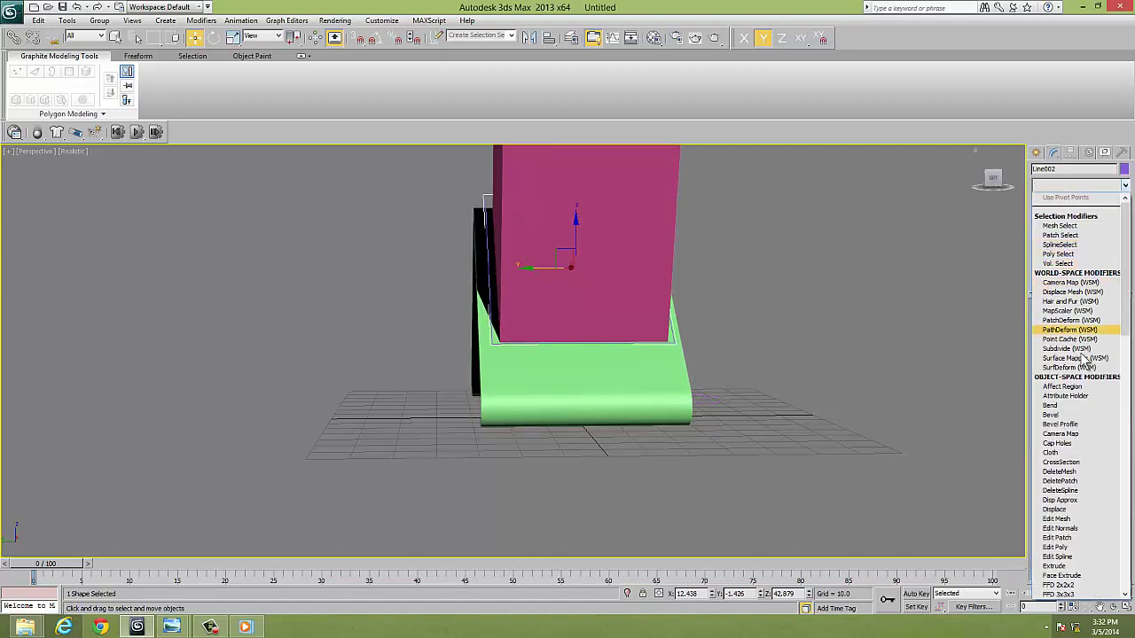
pyautogui.scroll(-5, 1083, 359)
pyautogui.scroll(-5, 1083, 373)
pyautogui.scroll(-5, 1081, 390)
pyautogui.scroll(-4, 1080, 400)
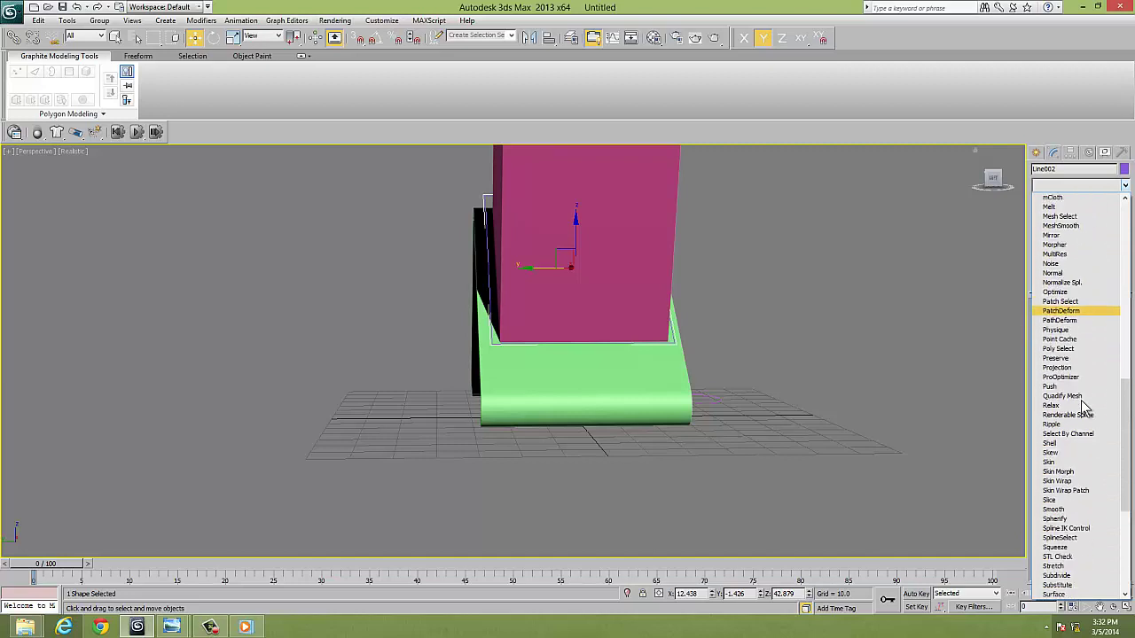
pyautogui.scroll(-3, 1082, 404)
pyautogui.scroll(-5, 1083, 390)
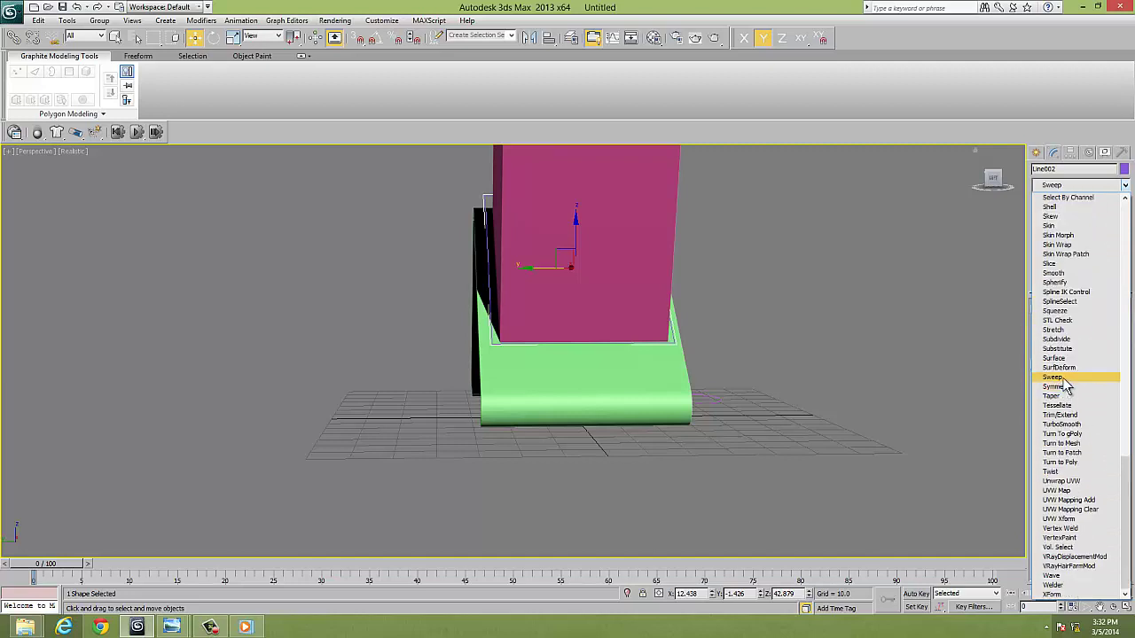
pyautogui.click(1055, 377)
pyautogui.click(1109, 350)
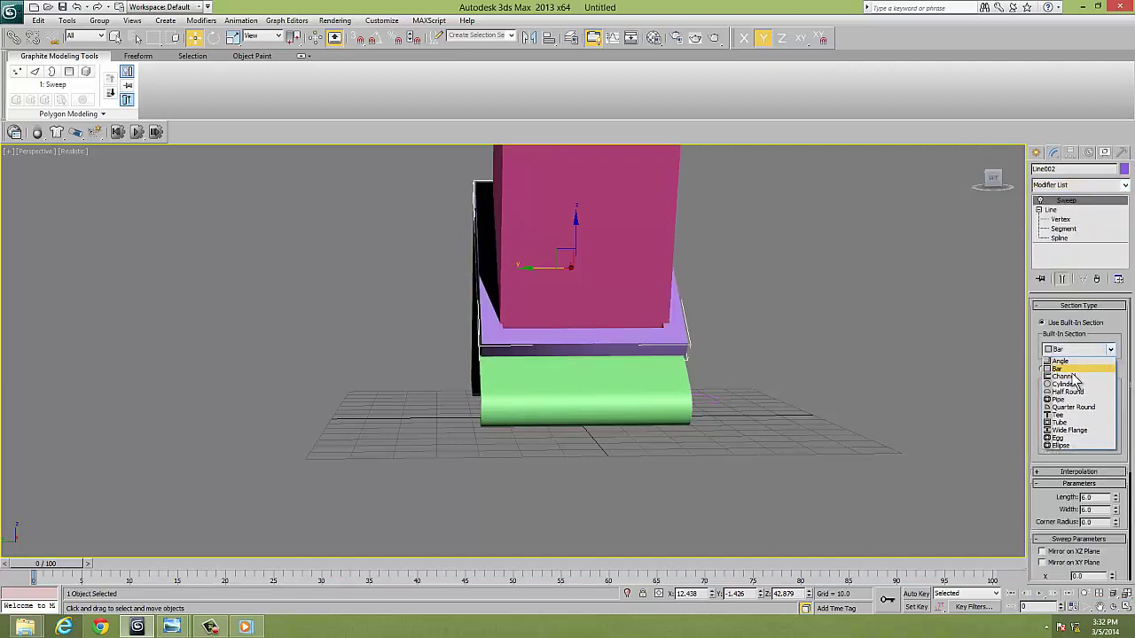
pyautogui.click(1071, 382)
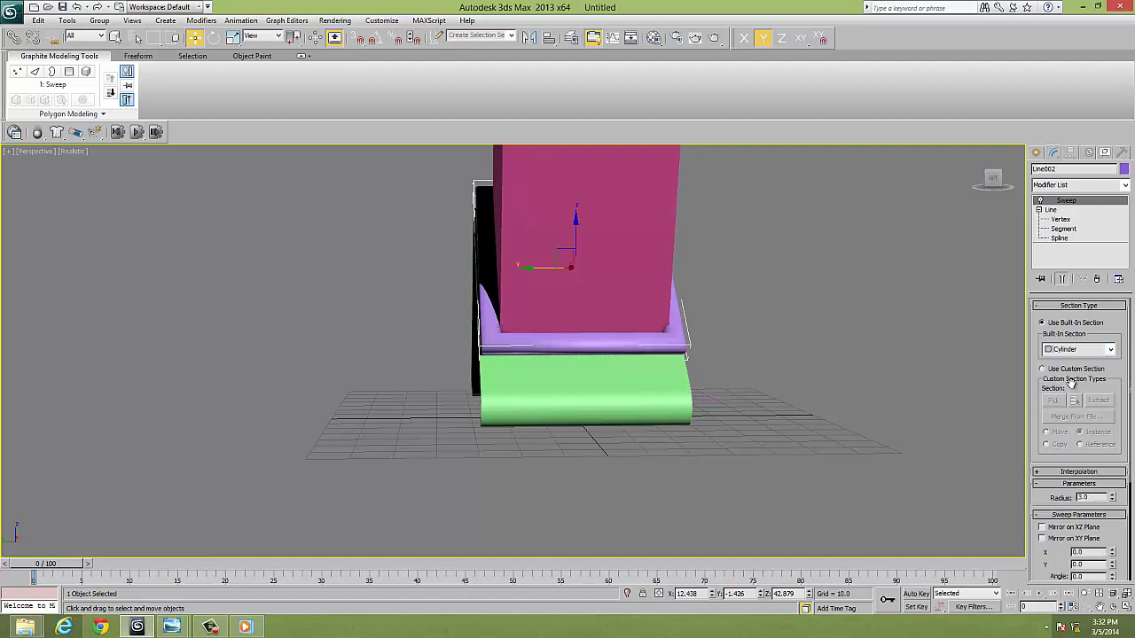
# Enter the Vertex level of the Line beneath the sweep.
pyautogui.click(1050, 210)
pyautogui.click(1060, 219)
pyautogui.click(1061, 278)
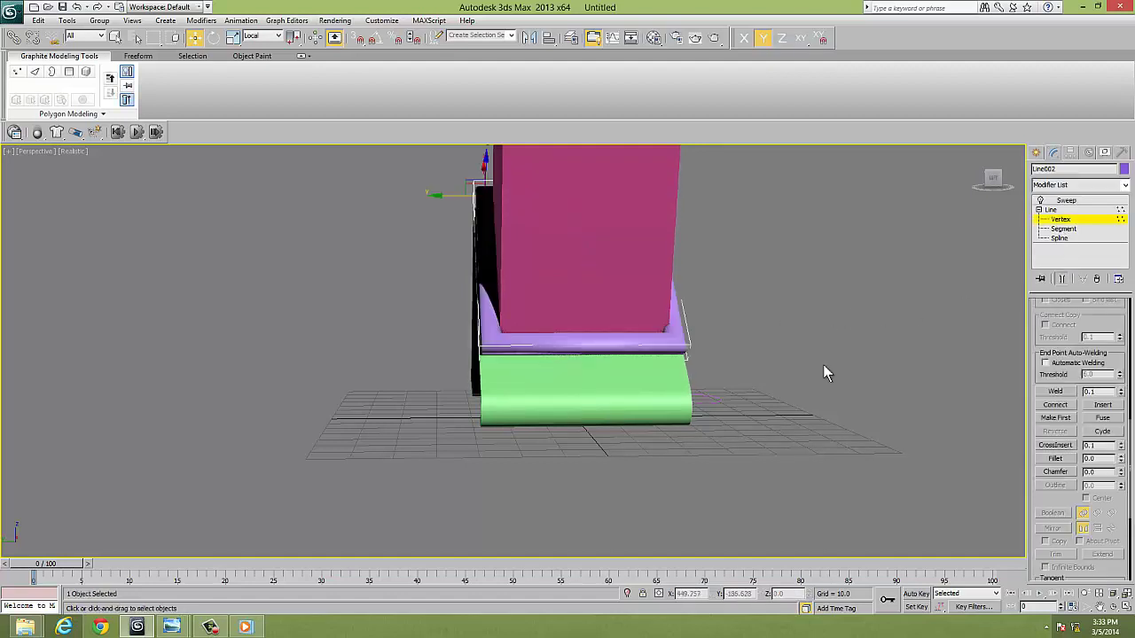
# Fillet the line's corner vertices to round the purple tube's corners.
pyautogui.click(1055, 458)
pyautogui.keyDown('alt'); pyautogui.moveTo(815, 383); pyautogui.dragTo(807, 434, button='middle'); pyautogui.keyUp('alt')
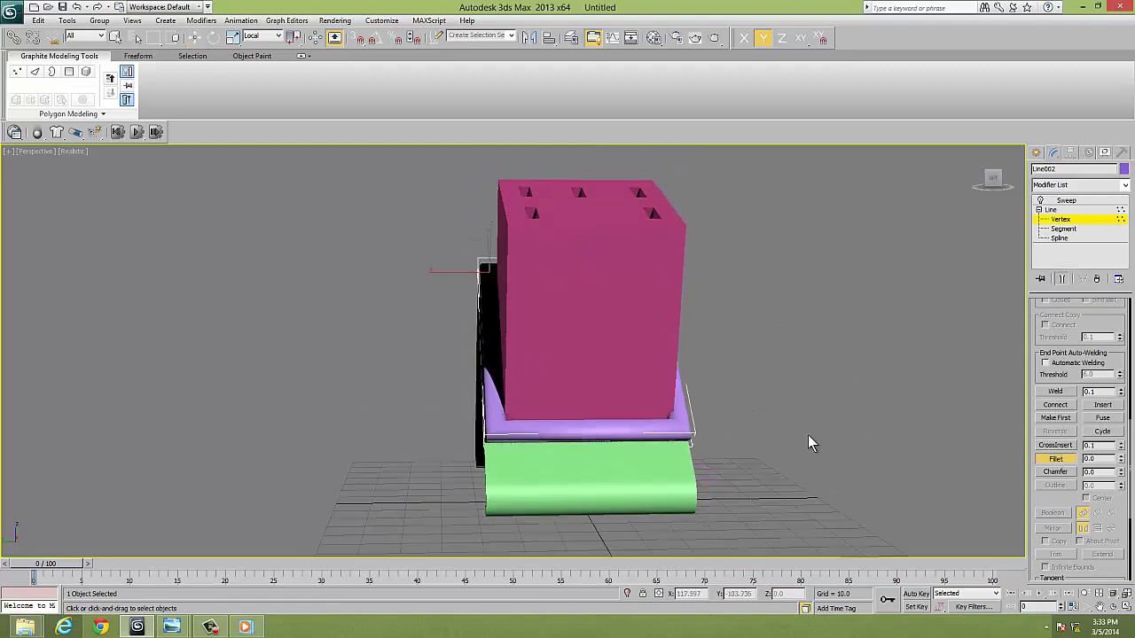
pyautogui.scroll(-2, 807, 434)
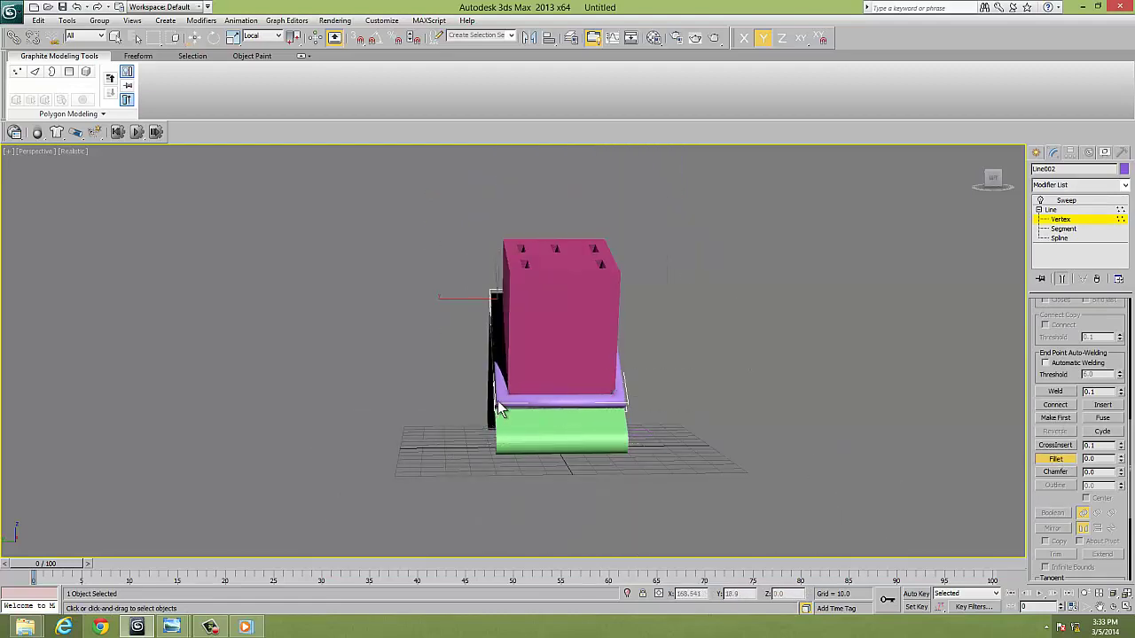
pyautogui.moveTo(499, 407); pyautogui.dragTo(500, 395)
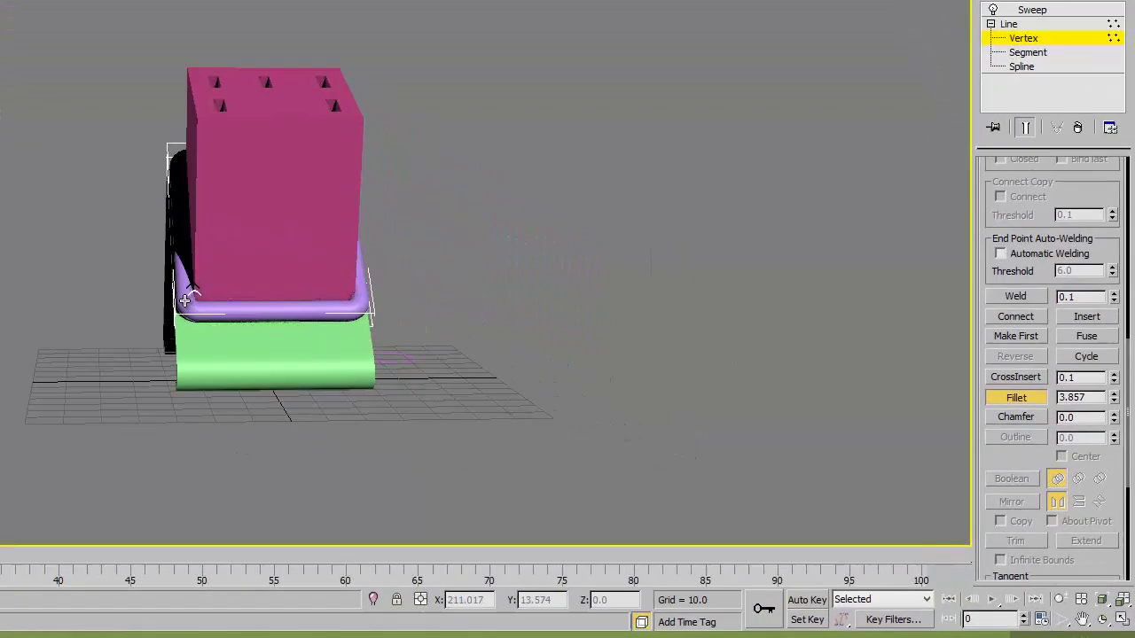
pyautogui.moveTo(184, 300); pyautogui.dragTo(186, 299)
pyautogui.keyDown('alt'); pyautogui.moveTo(341, 323); pyautogui.dragTo(483, 344, button='middle'); pyautogui.keyUp('alt')
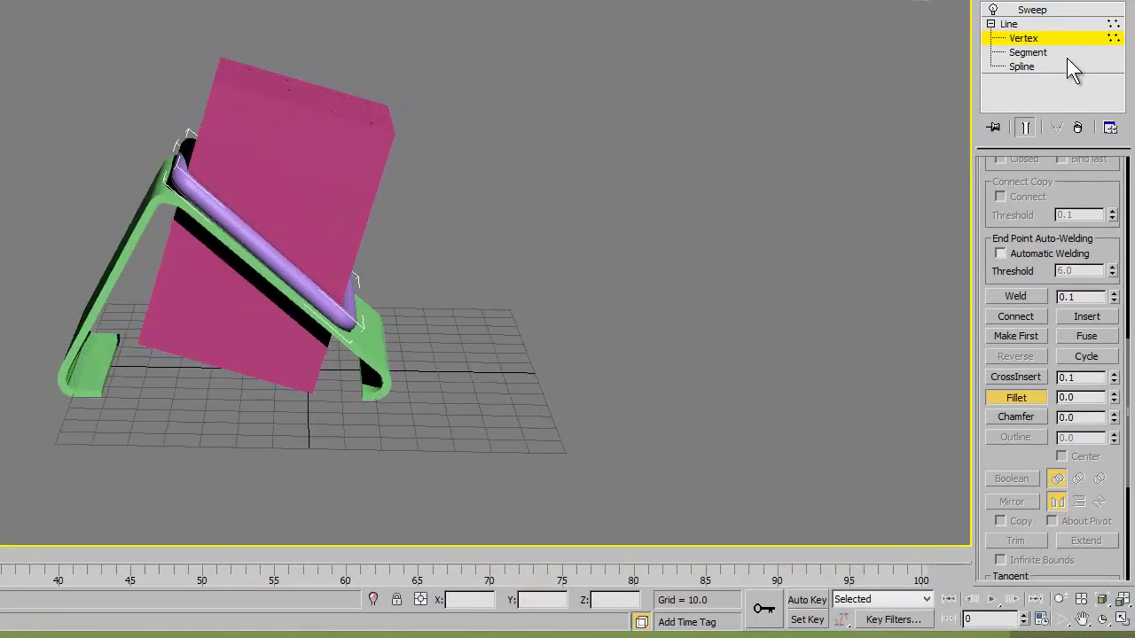
# At the Sweep level, lower the purple tube slightly along Z.
pyautogui.click(1030, 10)
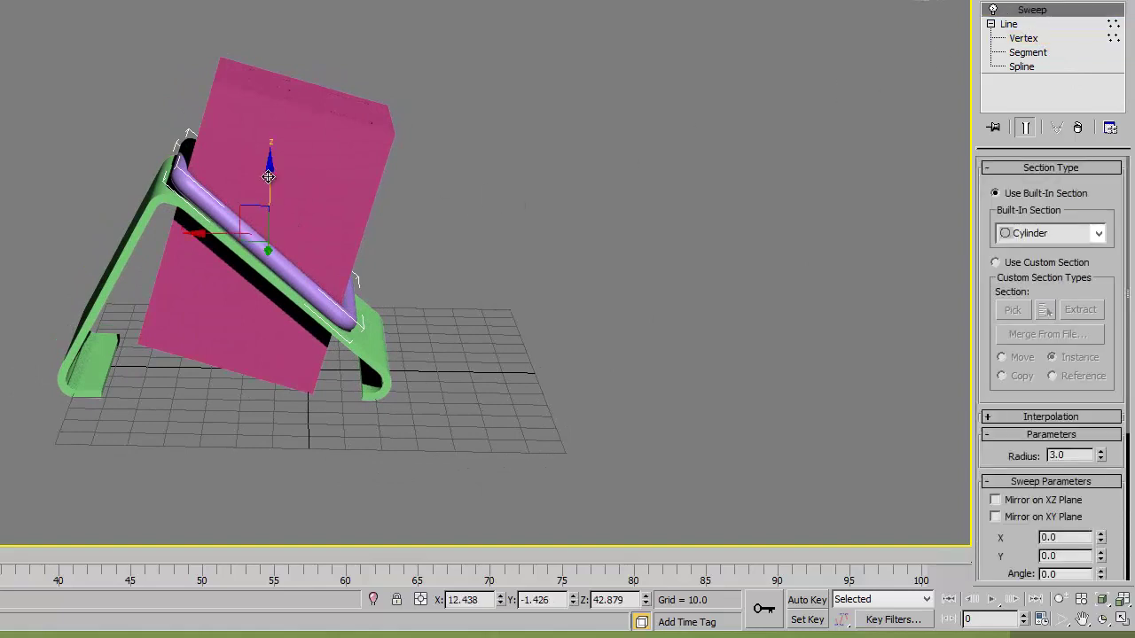
pyautogui.moveTo(268, 175); pyautogui.dragTo(268, 186)
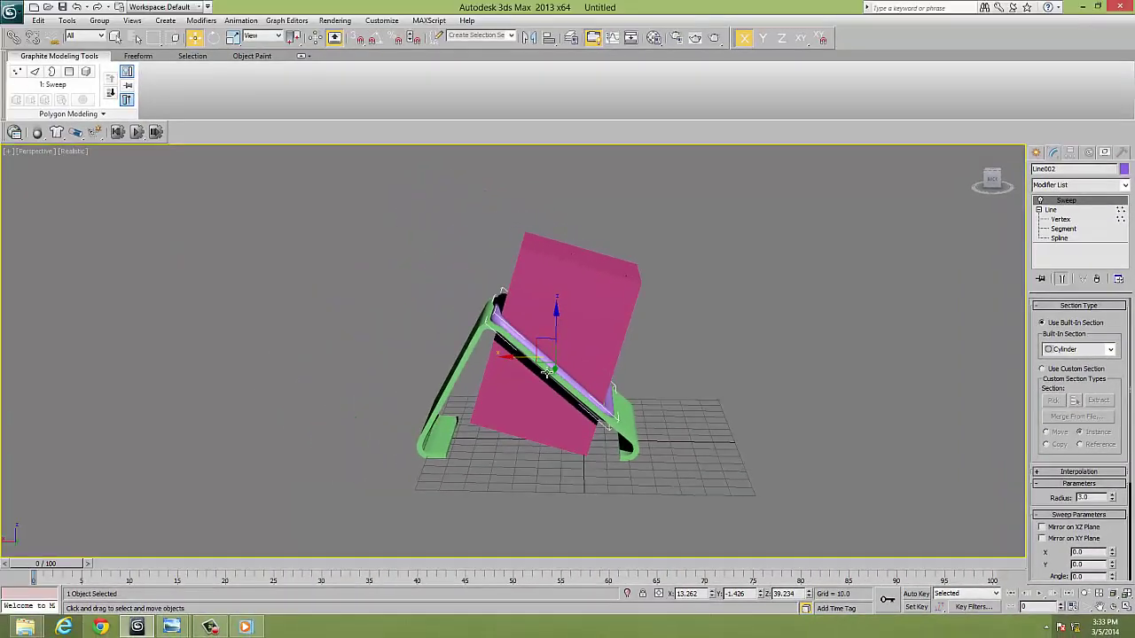
pyautogui.keyDown('alt'); pyautogui.moveTo(561, 364); pyautogui.dragTo(793, 370, button='middle'); pyautogui.keyUp('alt')
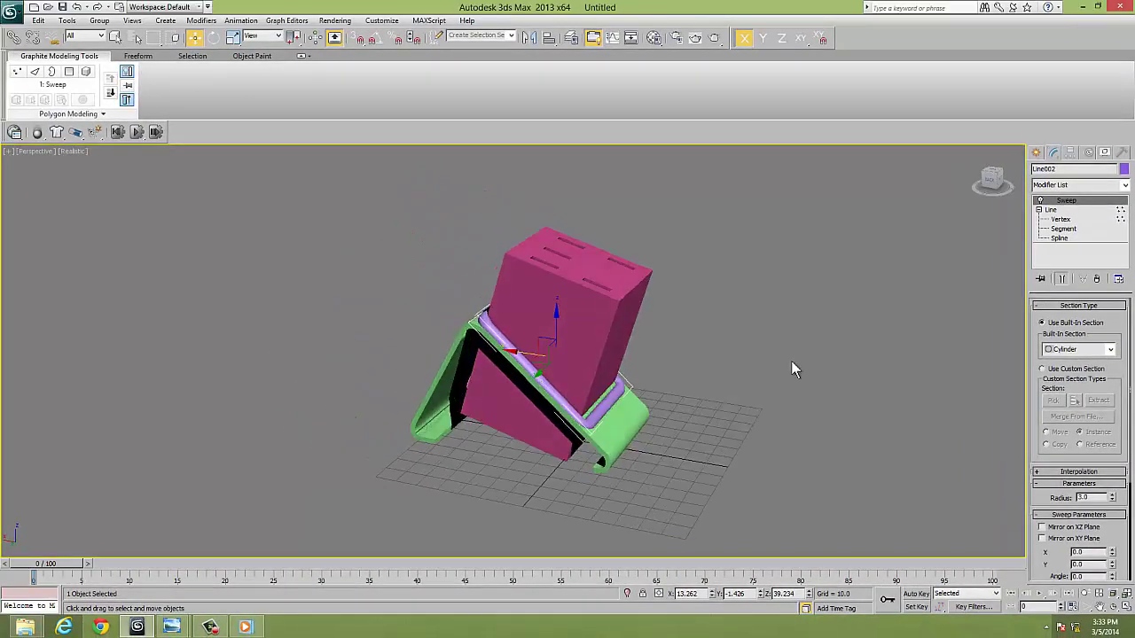
# Select some of the tube line's vertices and shift them along X.
pyautogui.click(1060, 219)
pyautogui.moveTo(684, 371); pyautogui.dragTo(558, 454)
pyautogui.moveTo(546, 390)
pyautogui.mouseDown()
pyautogui.moveTo(663, 383)
pyautogui.moveTo(563, 455)
pyautogui.mouseUp()
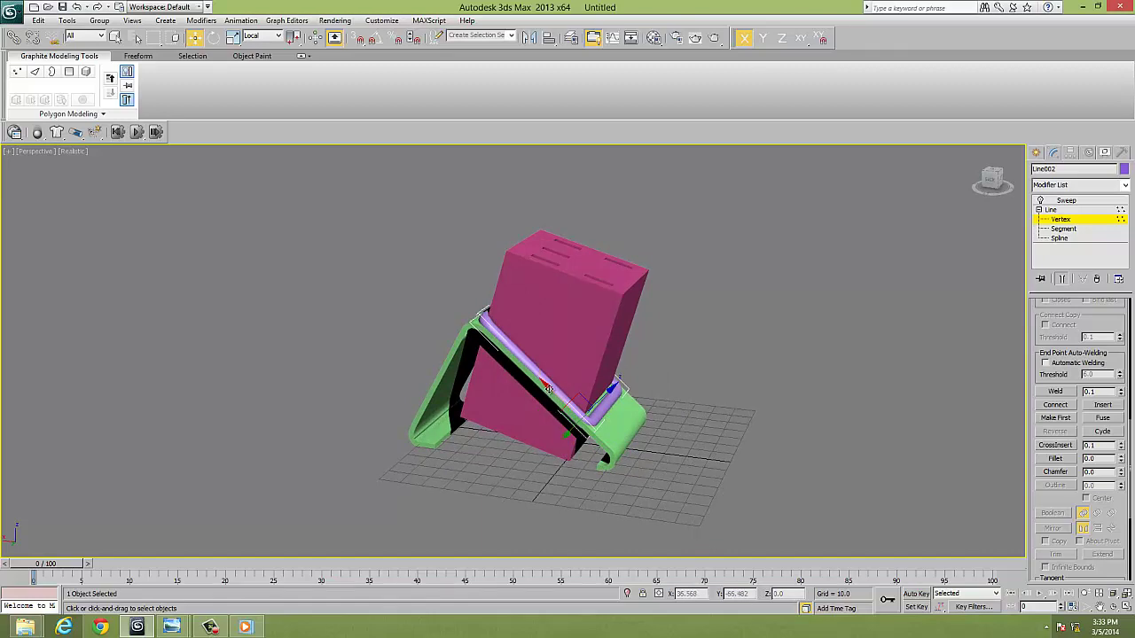
pyautogui.keyDown('alt'); pyautogui.moveTo(547, 388); pyautogui.dragTo(585, 417, button='middle'); pyautogui.keyUp('alt')
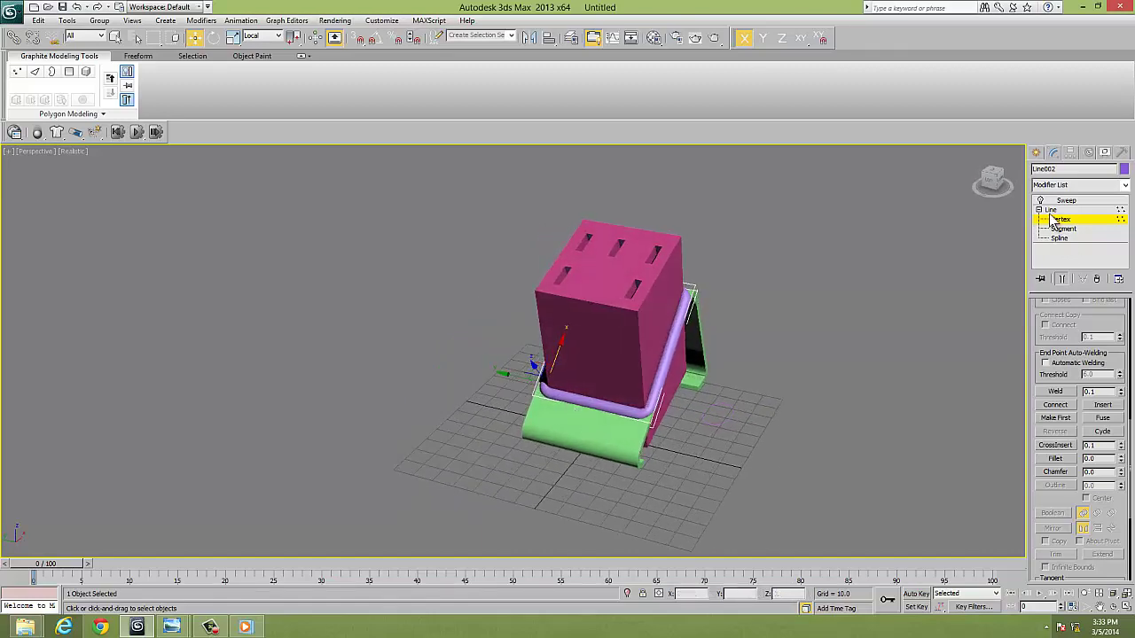
pyautogui.click(1050, 210)
# Set the green stand's Bar section Length to 61.744 (Width 2.088) and orbit to check.
pyautogui.click(632, 439)
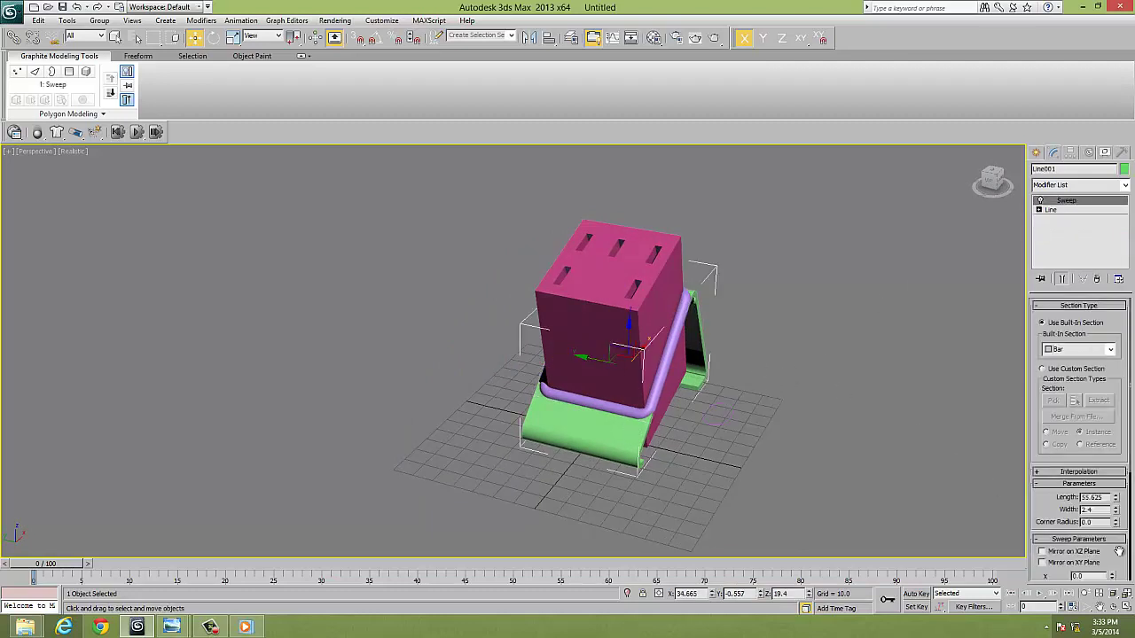
pyautogui.moveTo(1115, 498); pyautogui.dragTo(1116, 498)
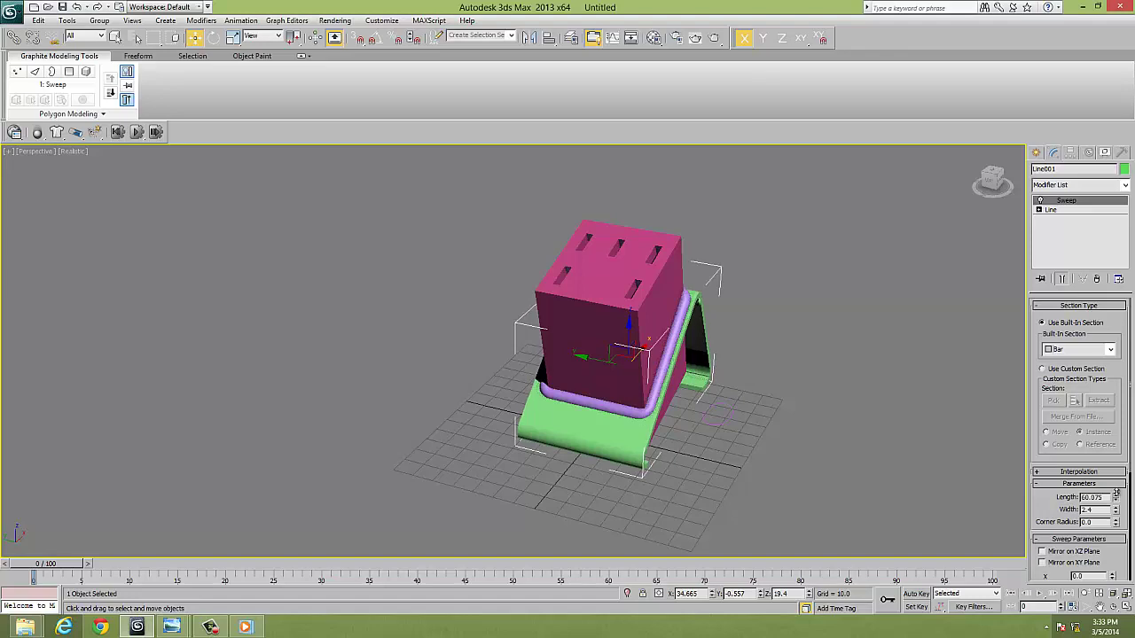
pyautogui.moveTo(1116, 493); pyautogui.dragTo(1117, 489)
pyautogui.keyDown('alt'); pyautogui.moveTo(856, 500); pyautogui.dragTo(872, 477, button='middle'); pyautogui.keyUp('alt')
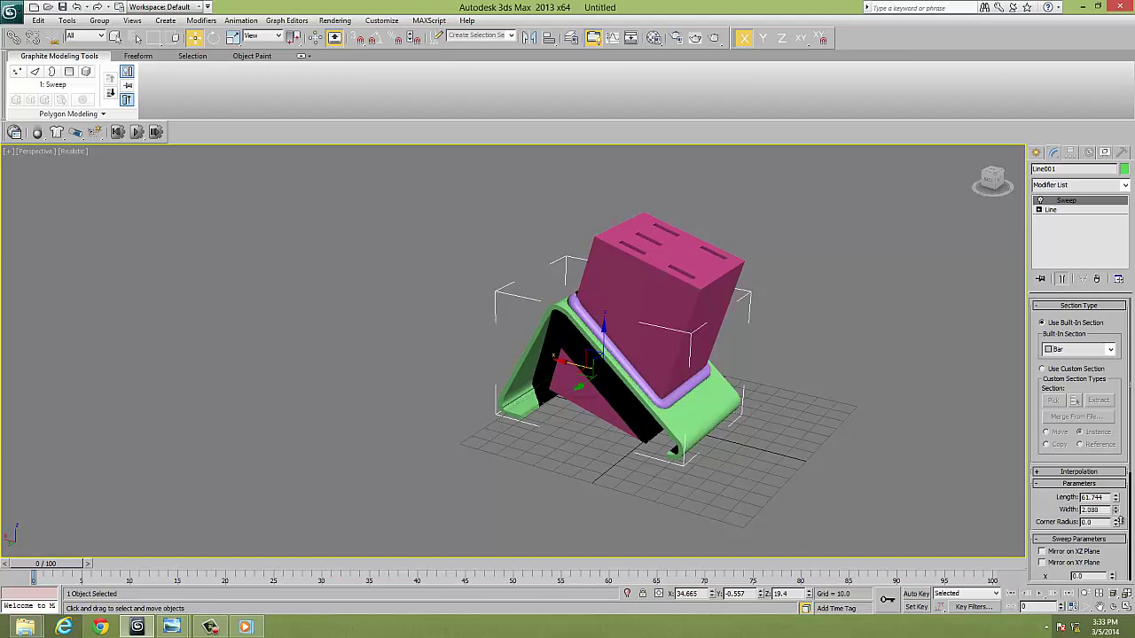
pyautogui.keyDown('alt'); pyautogui.moveTo(818, 452); pyautogui.dragTo(624, 433, button='middle'); pyautogui.keyUp('alt')
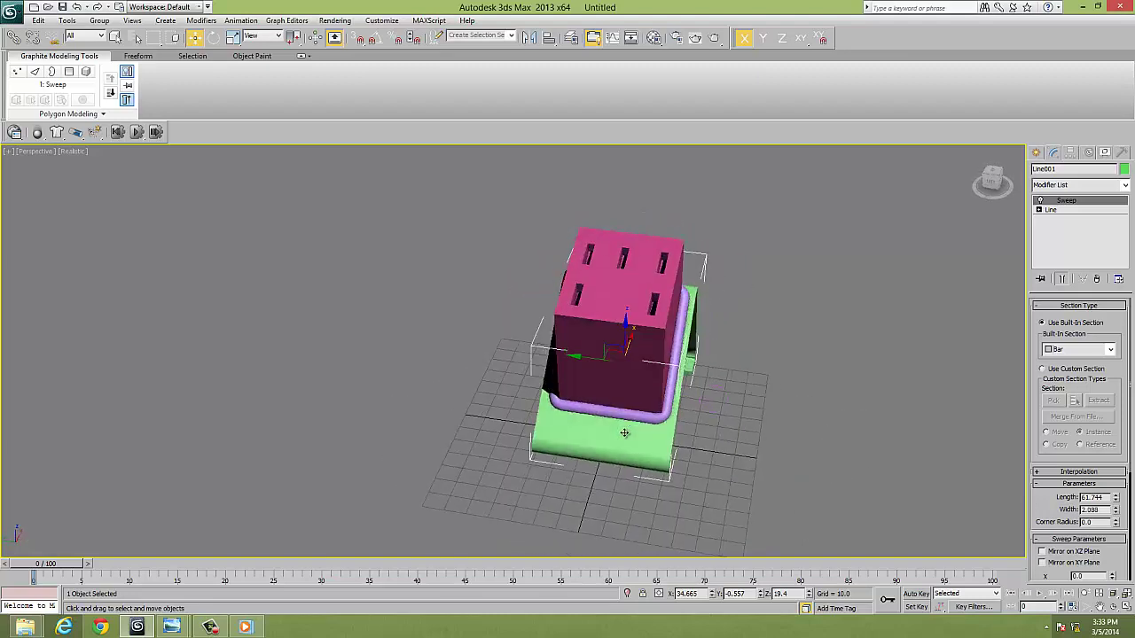
# Convert Circle001 to an Editable Poly and extrude its polygon into a short cylinder.
pyautogui.click(720, 411)
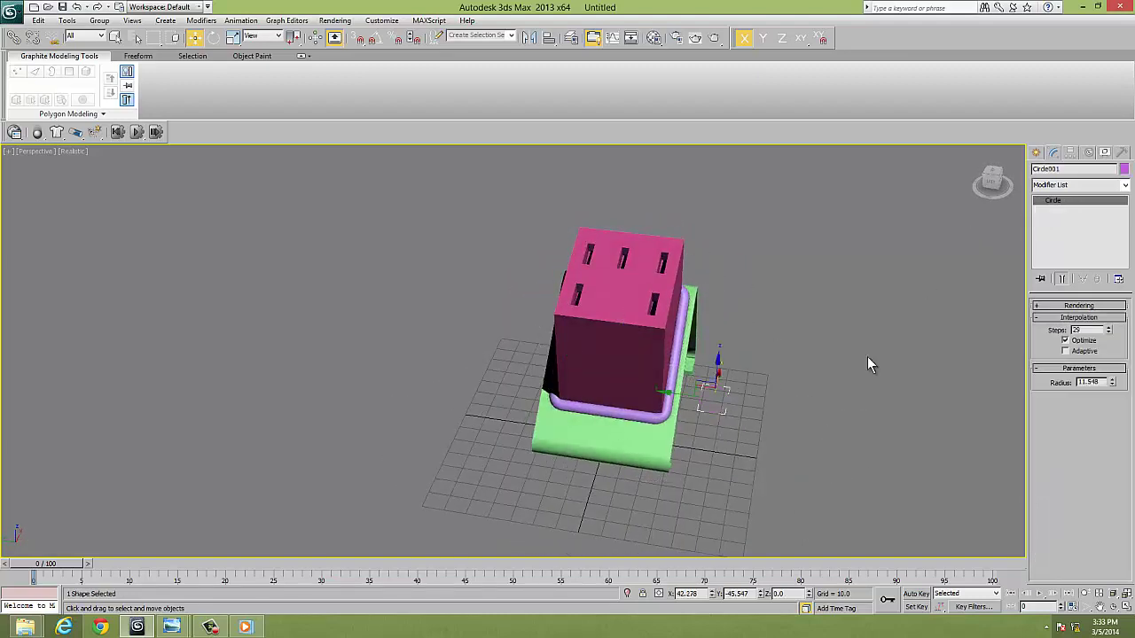
pyautogui.click(1077, 186)
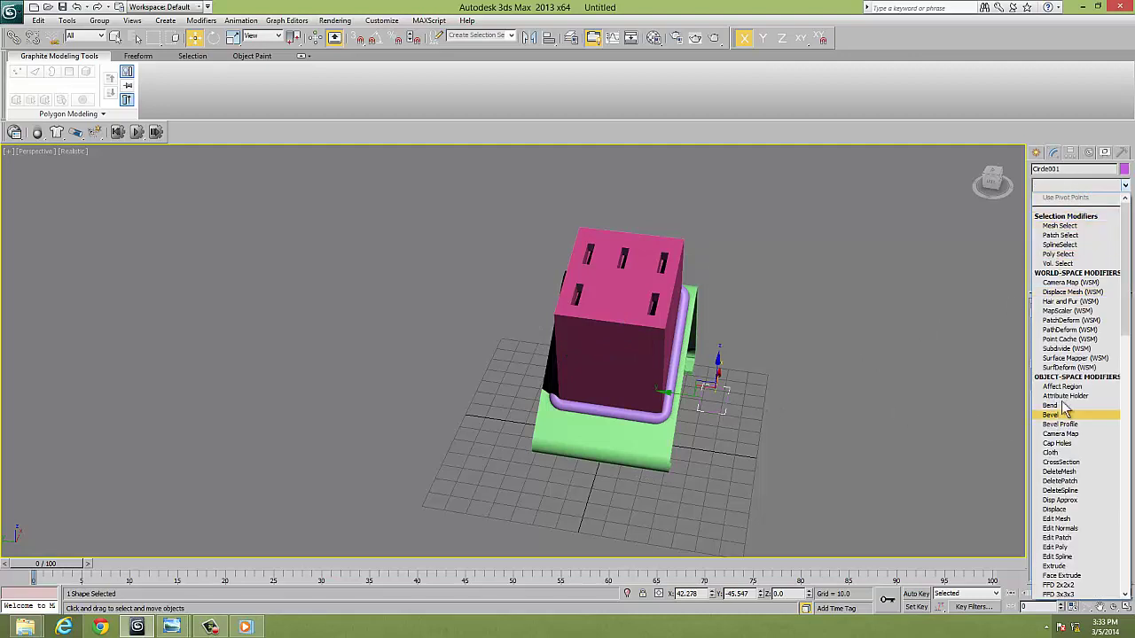
pyautogui.click(734, 421)
pyautogui.rightClick(722, 408)
pyautogui.moveTo(744, 513)
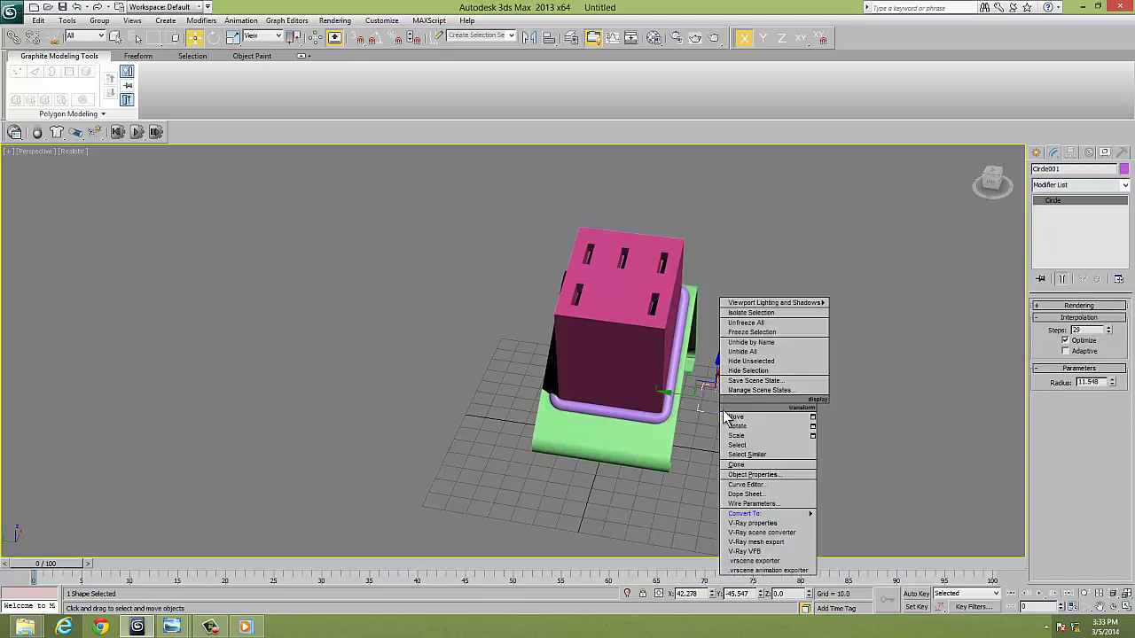
pyautogui.click(859, 532)
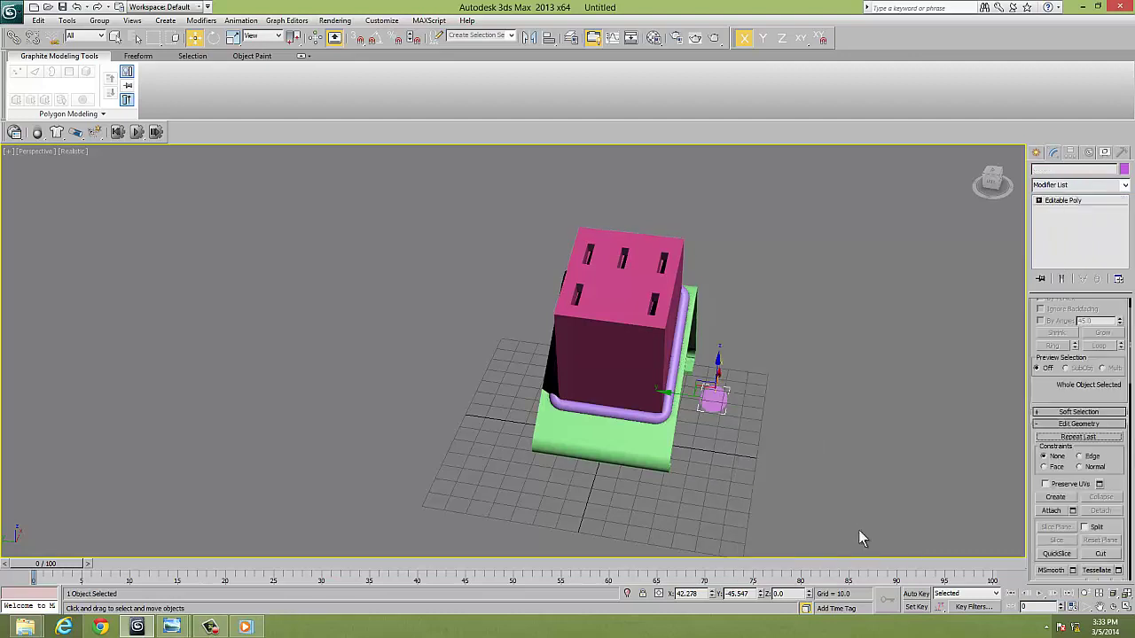
pyautogui.click(1038, 200)
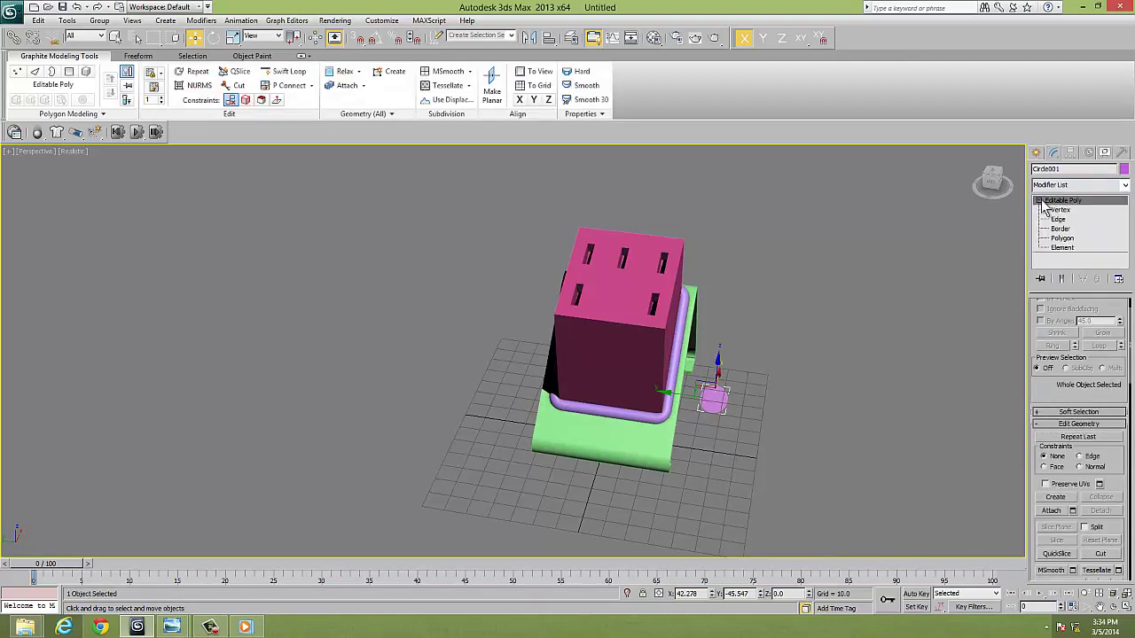
pyautogui.click(1061, 238)
pyautogui.click(713, 400)
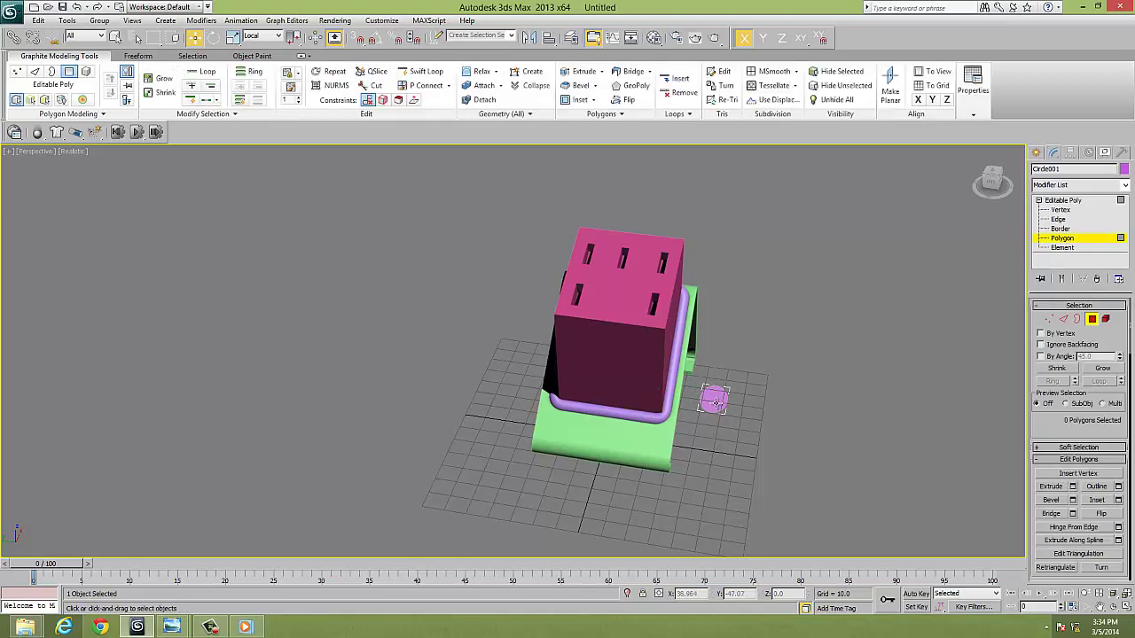
pyautogui.click(1073, 487)
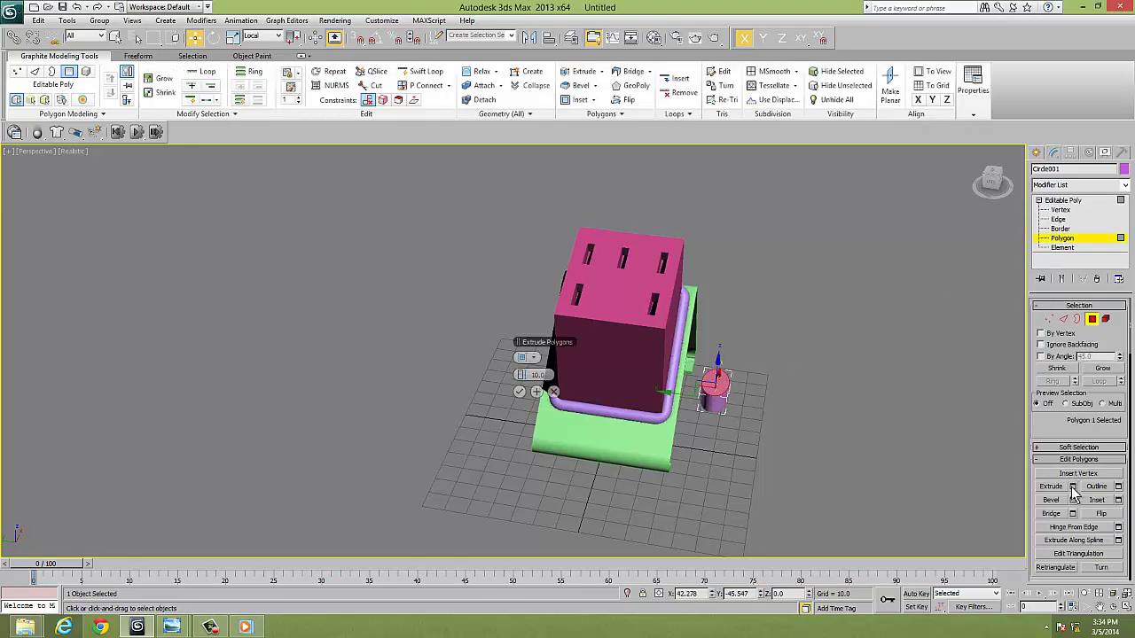
pyautogui.click(519, 391)
pyautogui.keyDown('alt'); pyautogui.moveTo(518, 392); pyautogui.dragTo(585, 386, button='middle'); pyautogui.keyUp('alt')
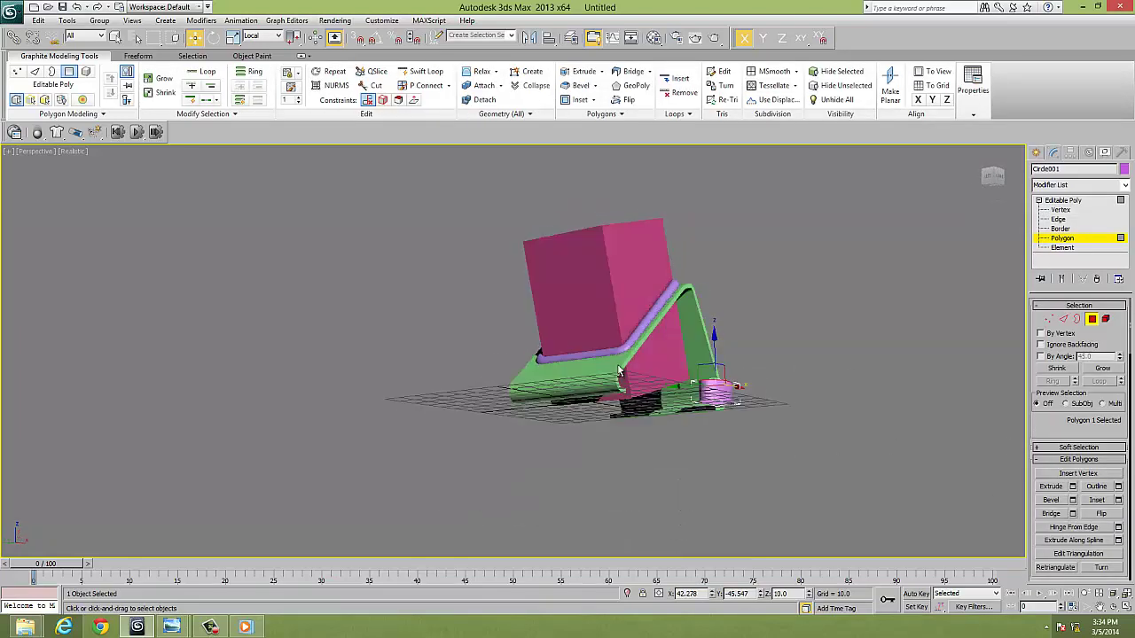
# Move the pink cylinder up and onto the pink box's top.
pyautogui.keyDown('alt'); pyautogui.moveTo(785, 425); pyautogui.dragTo(745, 416, button='middle'); pyautogui.keyUp('alt')
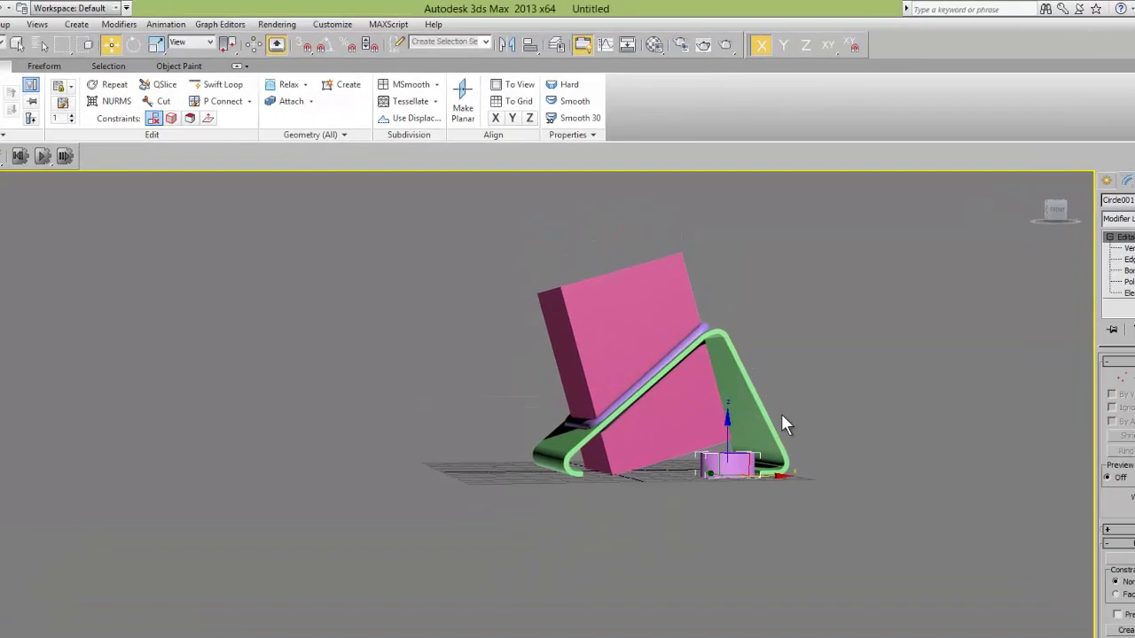
pyautogui.moveTo(718, 364); pyautogui.dragTo(704, 242)
pyautogui.keyDown('alt'); pyautogui.moveTo(732, 363); pyautogui.dragTo(843, 437, button='middle'); pyautogui.keyUp('alt')
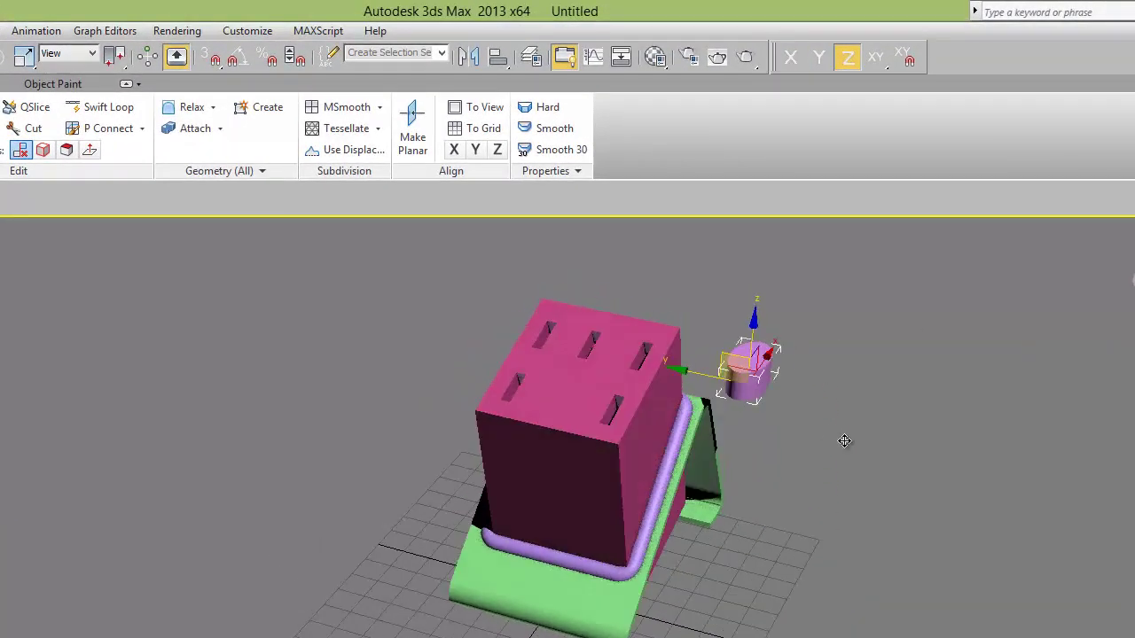
pyautogui.moveTo(740, 353); pyautogui.dragTo(594, 340)
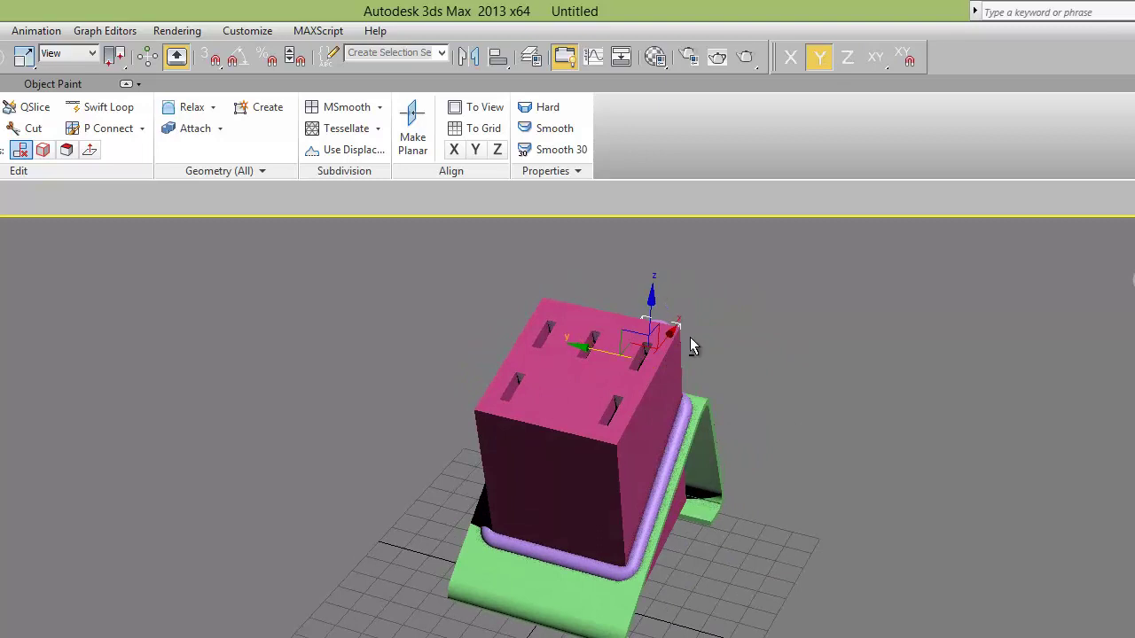
pyautogui.keyDown('alt'); pyautogui.moveTo(691, 339); pyautogui.dragTo(619, 333, button='middle'); pyautogui.keyUp('alt')
pyautogui.moveTo(701, 356)
pyautogui.mouseDown()
pyautogui.moveTo(584, 331)
pyautogui.moveTo(578, 282)
pyautogui.mouseUp()
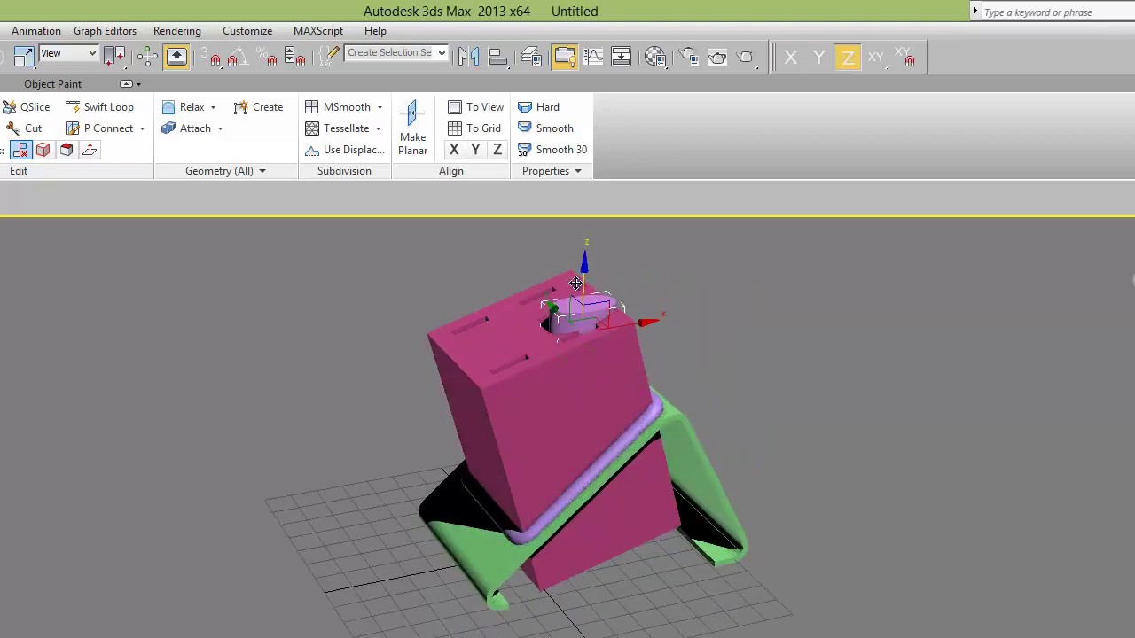
pyautogui.keyDown('alt'); pyautogui.moveTo(578, 281); pyautogui.dragTo(595, 355, button='middle'); pyautogui.keyUp('alt')
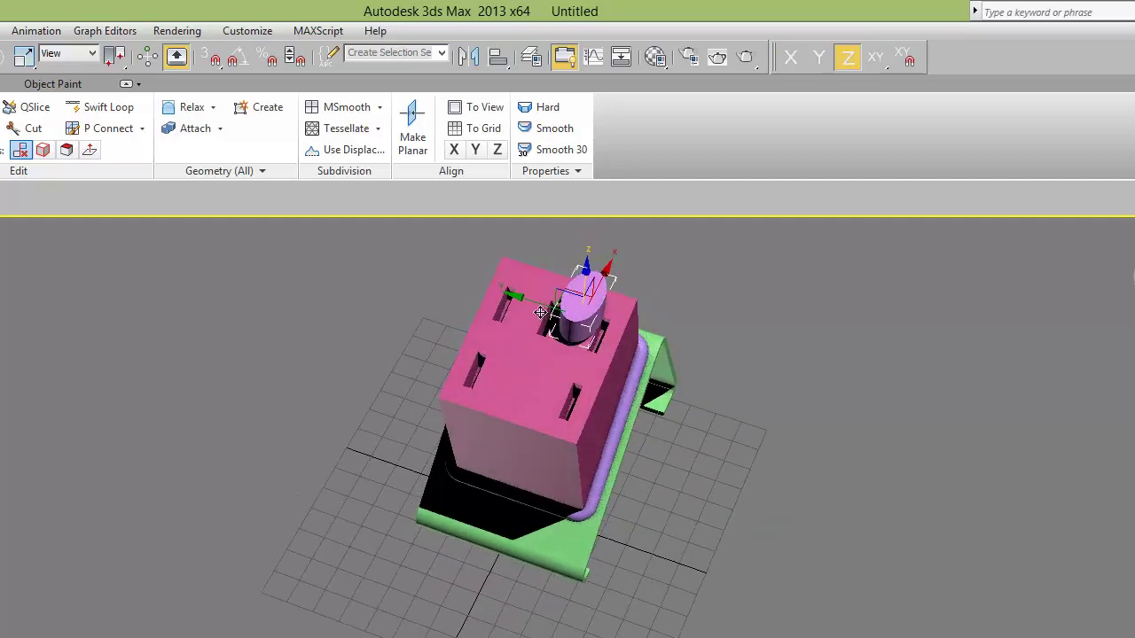
pyautogui.moveTo(526, 299); pyautogui.dragTo(544, 306)
pyautogui.keyDown('alt'); pyautogui.moveTo(544, 306); pyautogui.dragTo(726, 367, button='middle'); pyautogui.keyUp('alt')
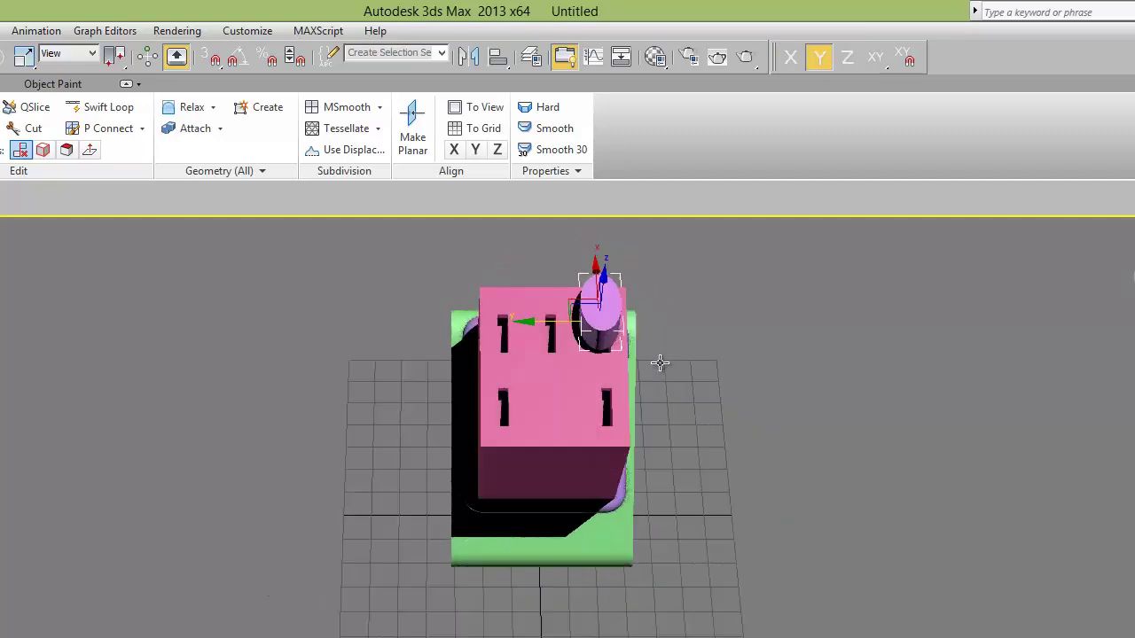
pyautogui.moveTo(557, 293); pyautogui.dragTo(570, 301)
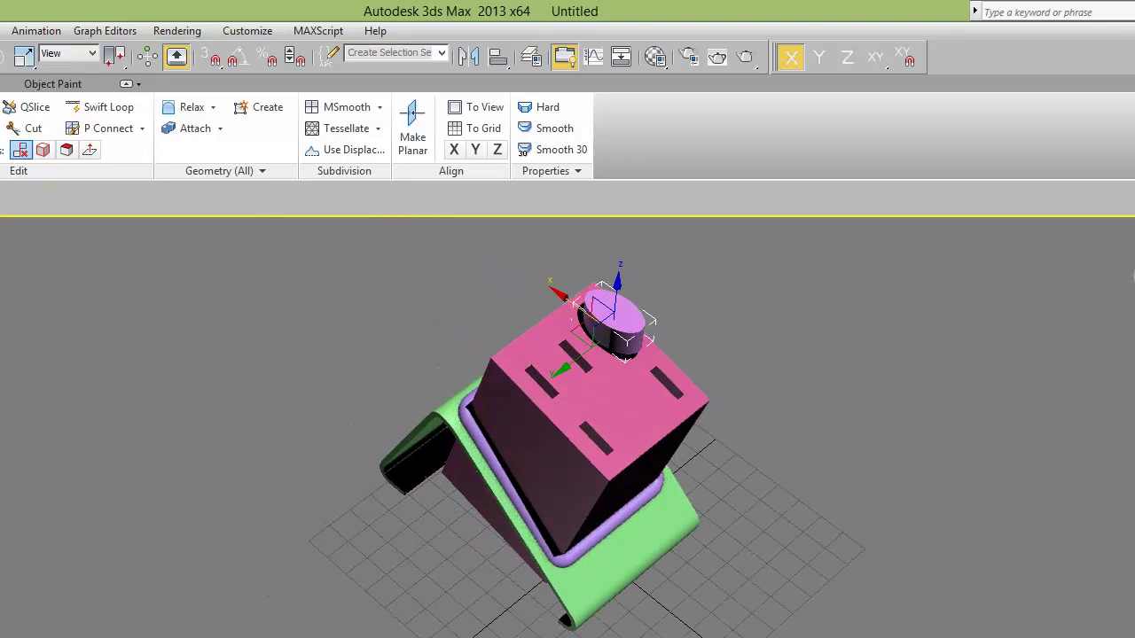
# Rotate the cylinder to tilt it on the box top.
pyautogui.click(5, 60)
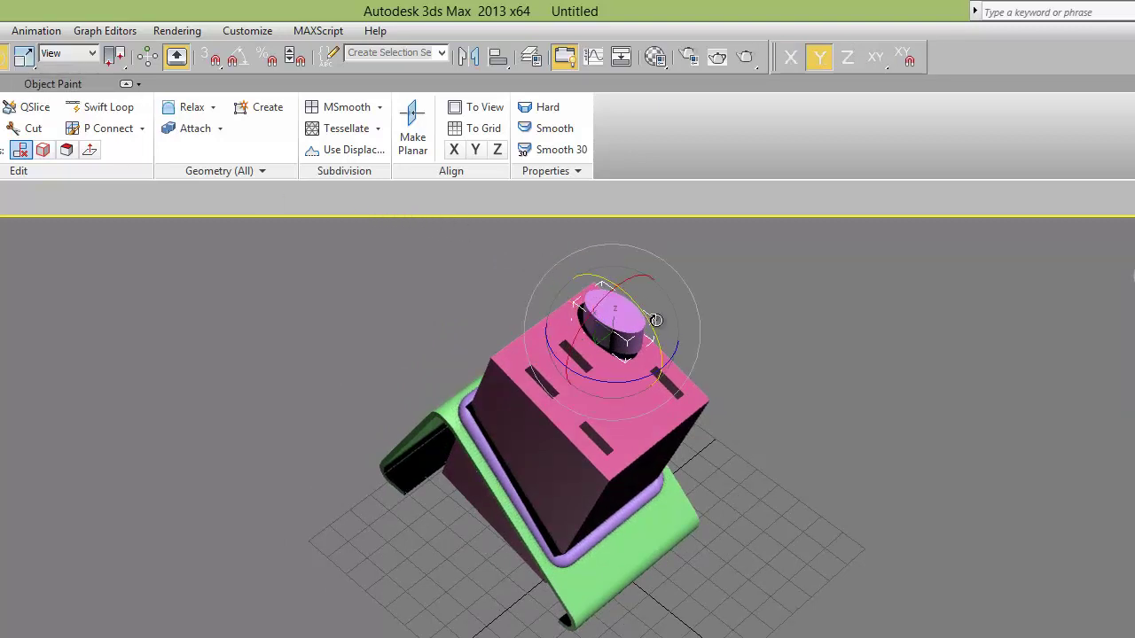
pyautogui.moveTo(650, 328); pyautogui.dragTo(663, 352)
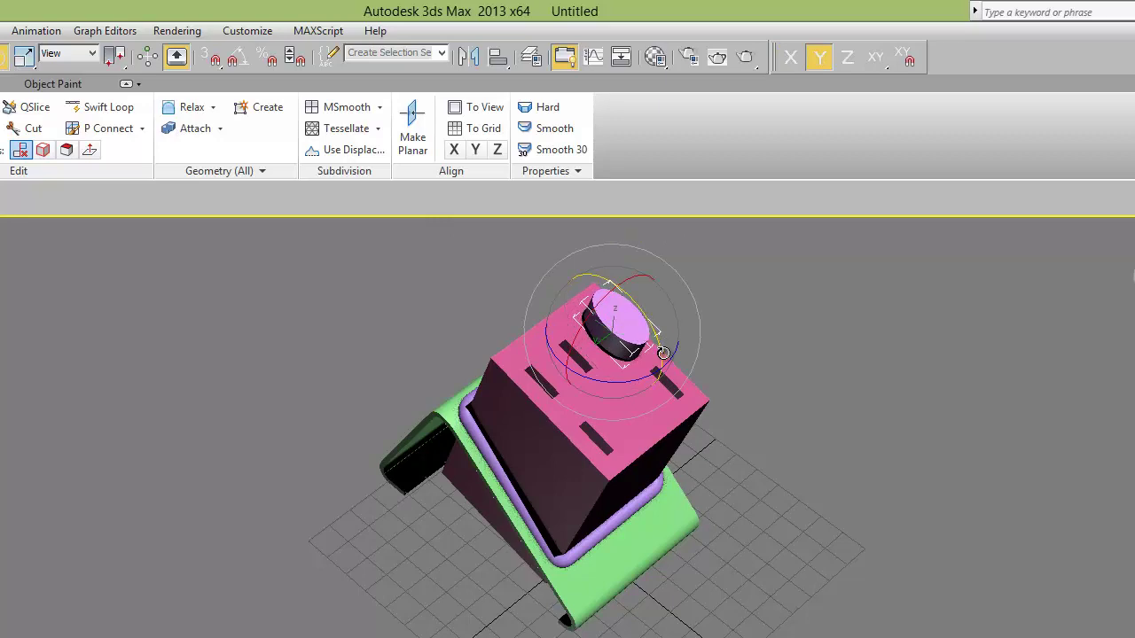
pyautogui.press('z')
pyautogui.moveTo(517, 451)
pyautogui.keyDown('alt'); pyautogui.mouseDown(button='middle')
pyautogui.moveTo(611, 416)
pyautogui.moveTo(581, 473)
pyautogui.mouseUp(button='middle'); pyautogui.keyUp('alt')
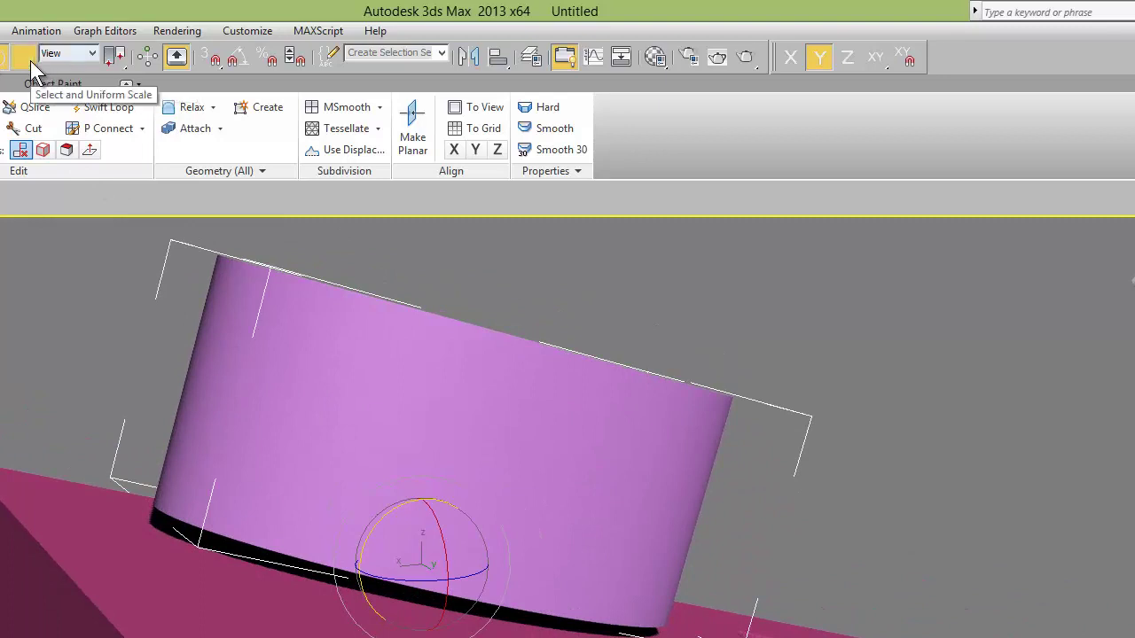
# Scale the cylinder down uniformly and lower it on Local Z into the block.
pyautogui.click(24, 57)
pyautogui.moveTo(393, 559)
pyautogui.mouseDown()
pyautogui.moveTo(398, 577)
pyautogui.moveTo(398, 558)
pyautogui.mouseUp()
pyautogui.press('w')
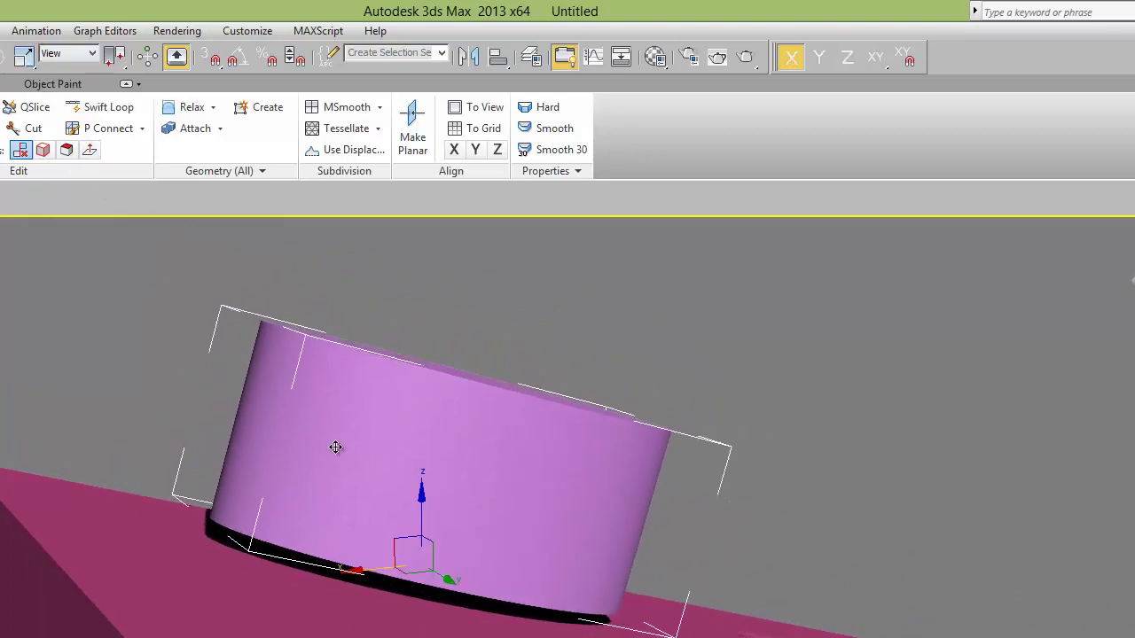
pyautogui.click(89, 53)
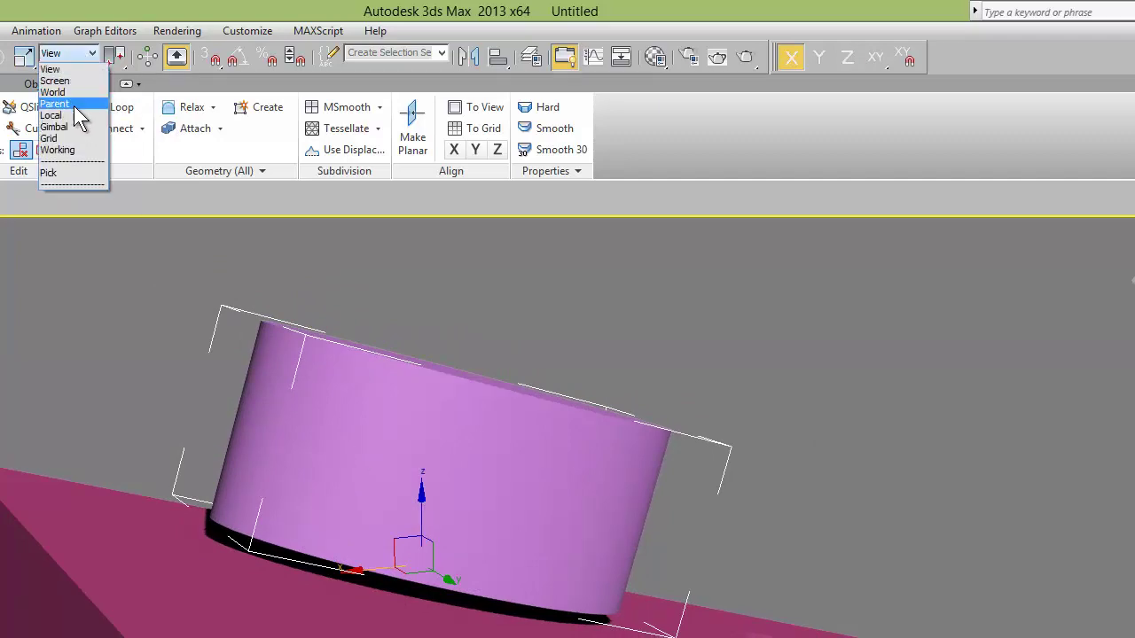
pyautogui.click(87, 113)
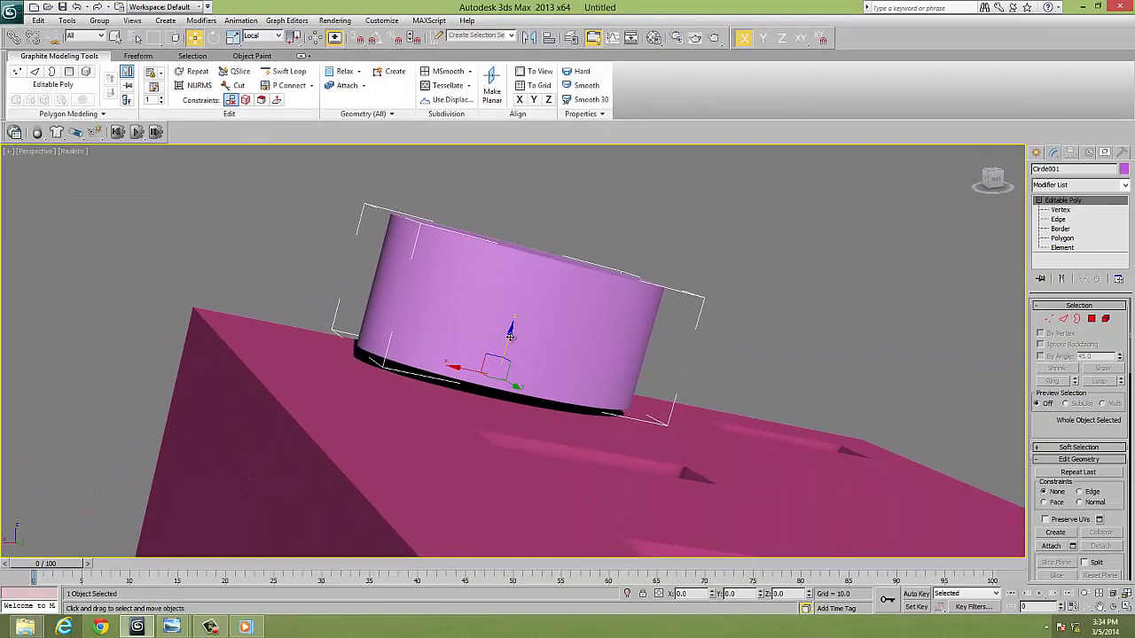
pyautogui.moveTo(510, 335); pyautogui.dragTo(505, 379)
pyautogui.moveTo(505, 380)
pyautogui.keyDown('alt'); pyautogui.mouseDown(button='middle')
pyautogui.moveTo(657, 393)
pyautogui.moveTo(580, 396)
pyautogui.mouseUp(button='middle'); pyautogui.keyUp('alt')
# Shift-drag the stud along the block to make 2 copies in a row.
pyautogui.moveTo(551, 402)
pyautogui.mouseDown()
pyautogui.moveTo(527, 397)
pyautogui.moveTo(792, 461)
pyautogui.mouseUp()
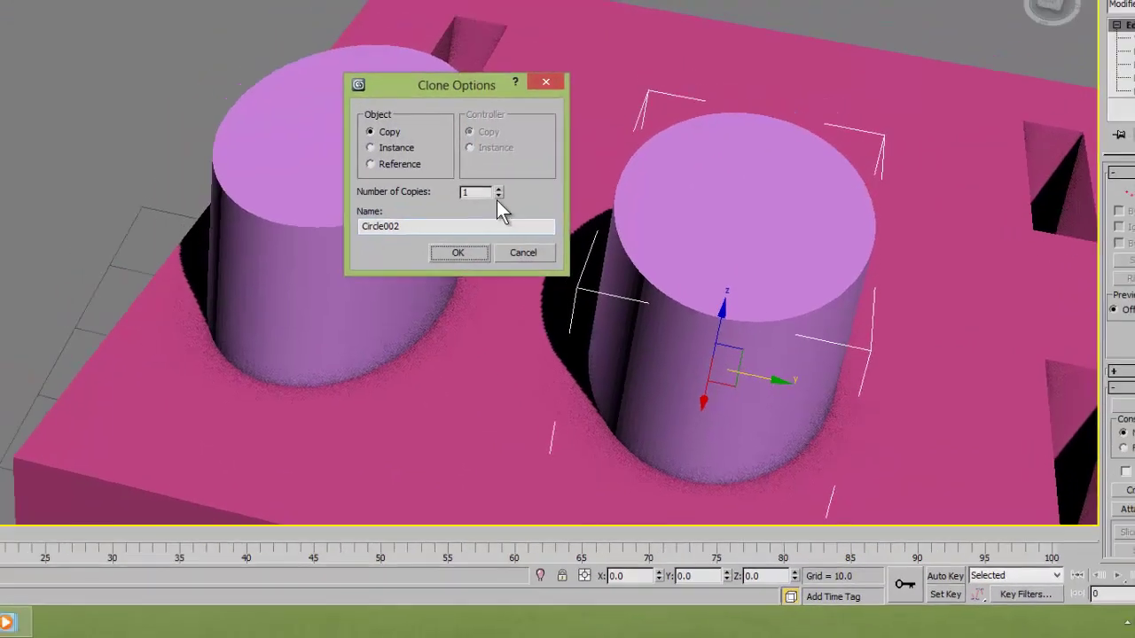
pyautogui.click(597, 316)
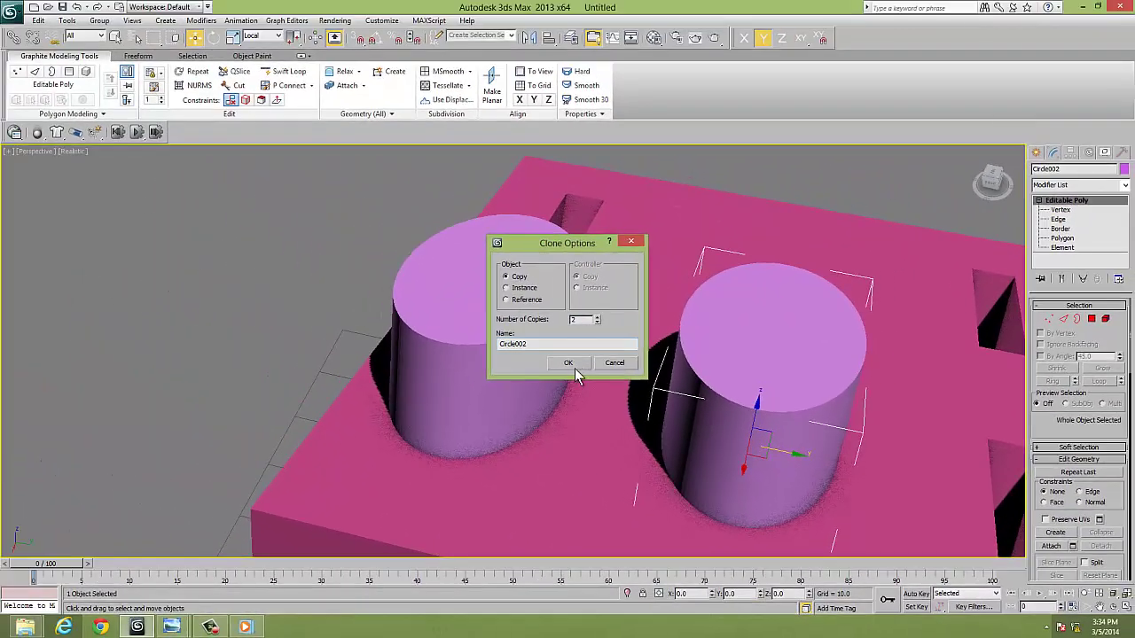
pyautogui.click(574, 367)
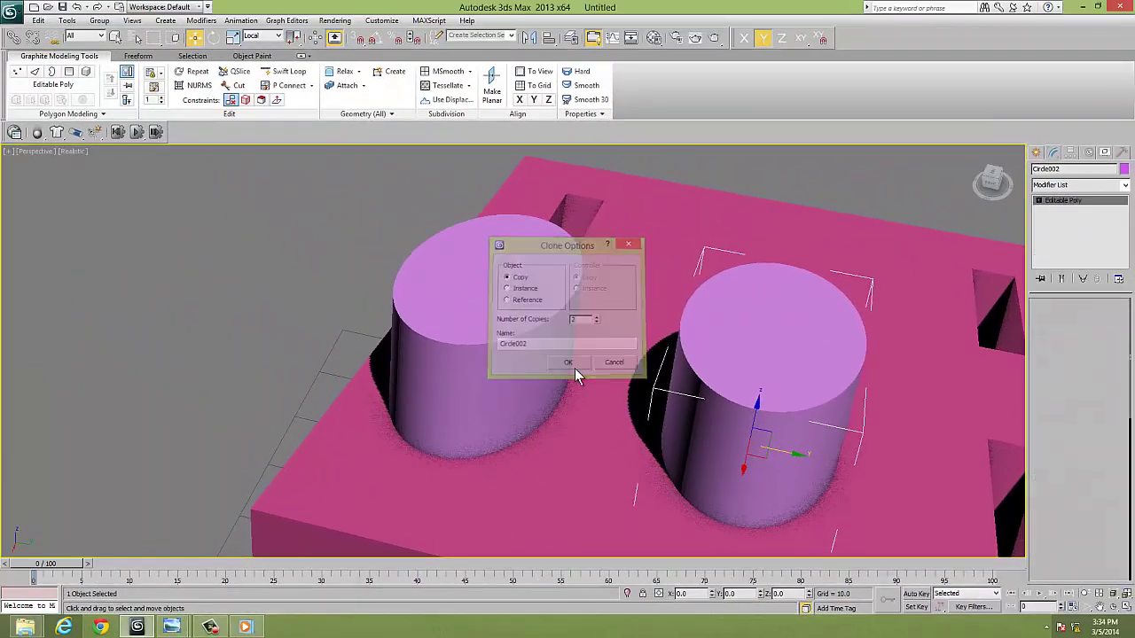
pyautogui.moveTo(638, 372)
pyautogui.keyDown('alt'); pyautogui.mouseDown(button='middle')
pyautogui.moveTo(650, 324)
pyautogui.moveTo(539, 317)
pyautogui.moveTo(562, 304)
pyautogui.moveTo(689, 308)
pyautogui.mouseUp(button='middle'); pyautogui.keyUp('alt')
# Copy two of the studs to the right along X.
pyautogui.scroll(-5, 650, 323)
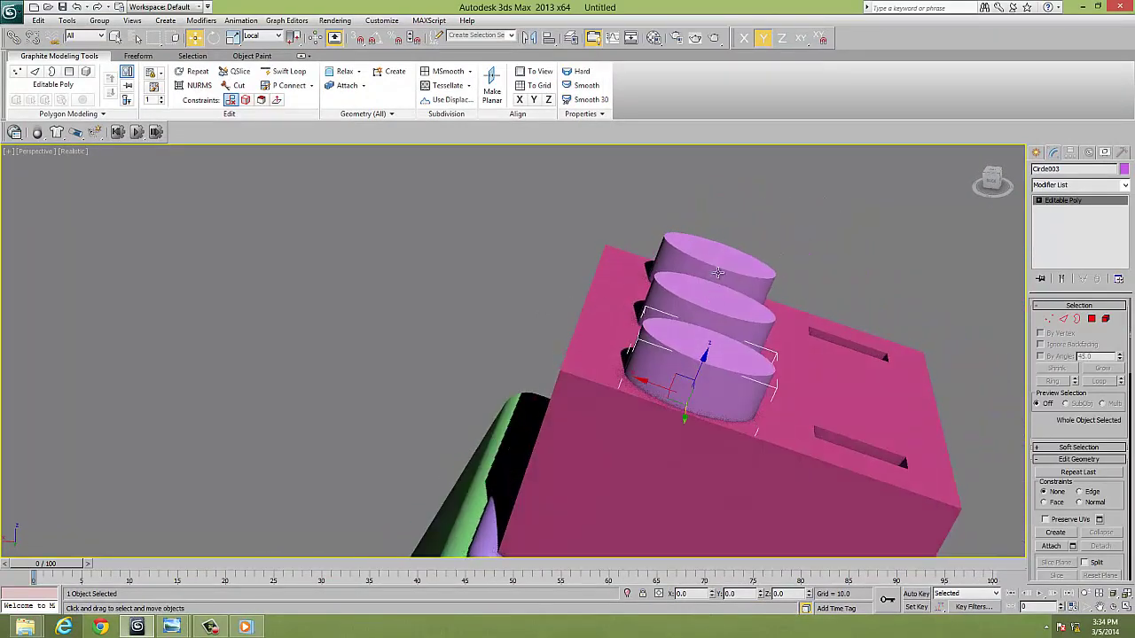
pyautogui.keyDown('ctrl'); pyautogui.click(720, 274); pyautogui.keyUp('ctrl')
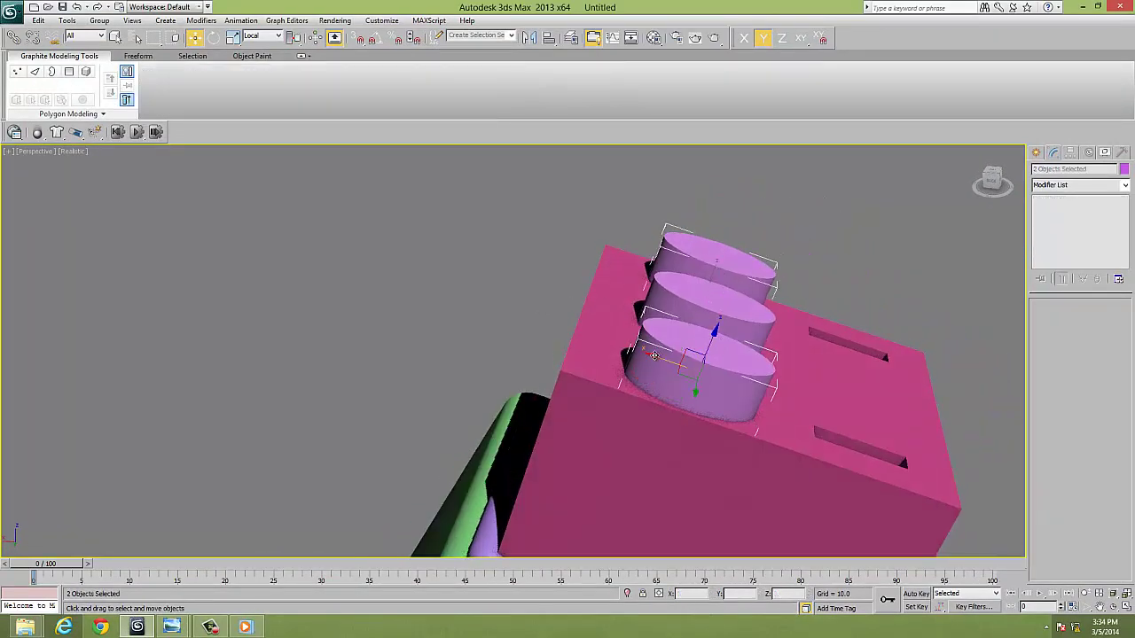
pyautogui.keyDown('shift'); pyautogui.moveTo(653, 355); pyautogui.dragTo(830, 412); pyautogui.keyUp('shift')
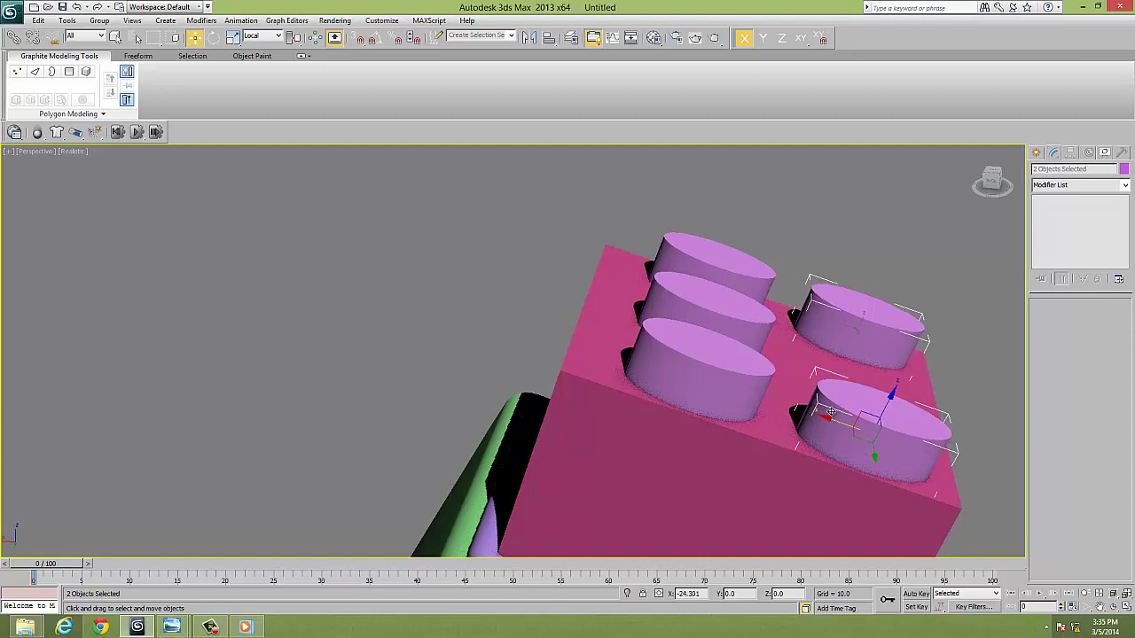
pyautogui.click(569, 364)
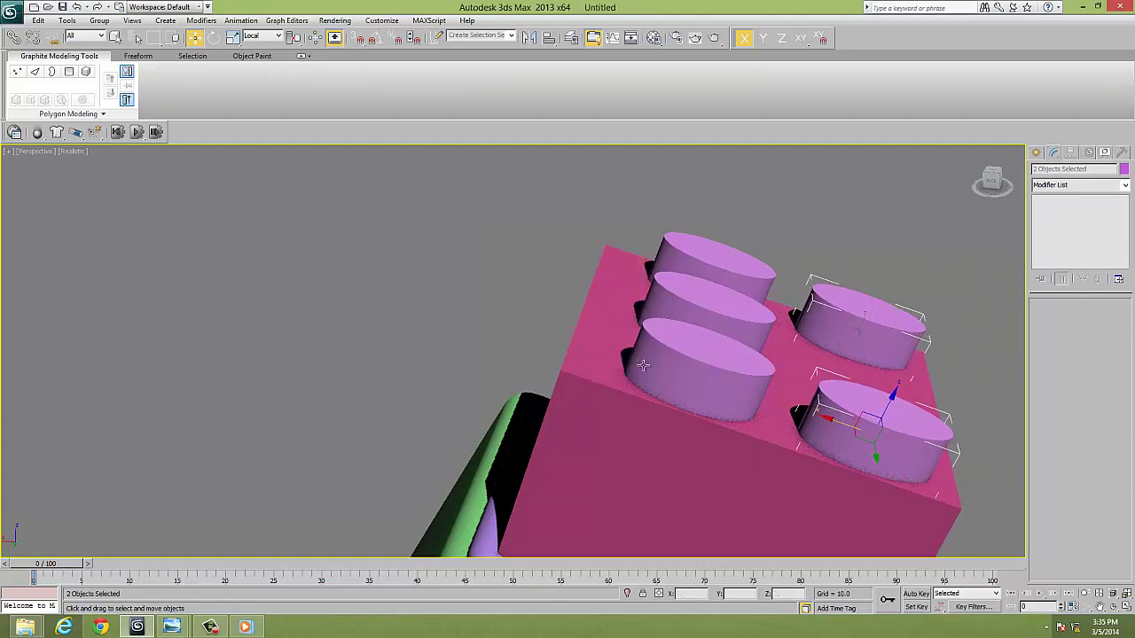
pyautogui.keyDown('alt'); pyautogui.moveTo(580, 335); pyautogui.dragTo(679, 355, button='middle'); pyautogui.keyUp('alt')
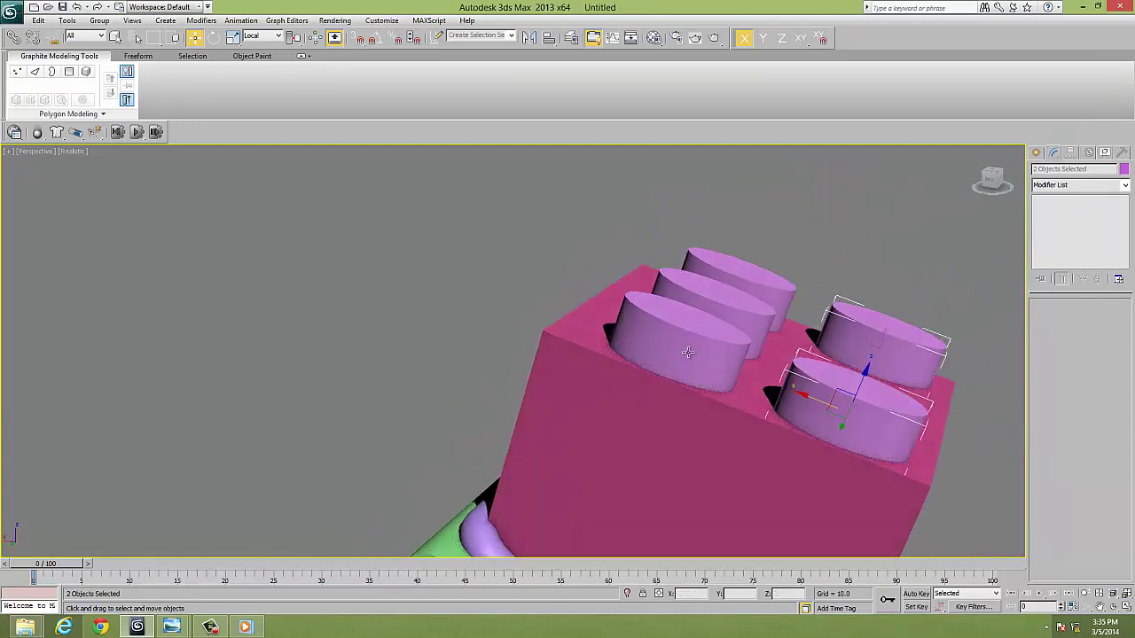
# Copy the front-left stud straight up to stack a new stud on it.
pyautogui.click(679, 353)
pyautogui.moveTo(679, 334)
pyautogui.mouseDown()
pyautogui.moveTo(710, 282)
pyautogui.moveTo(711, 292)
pyautogui.mouseUp()
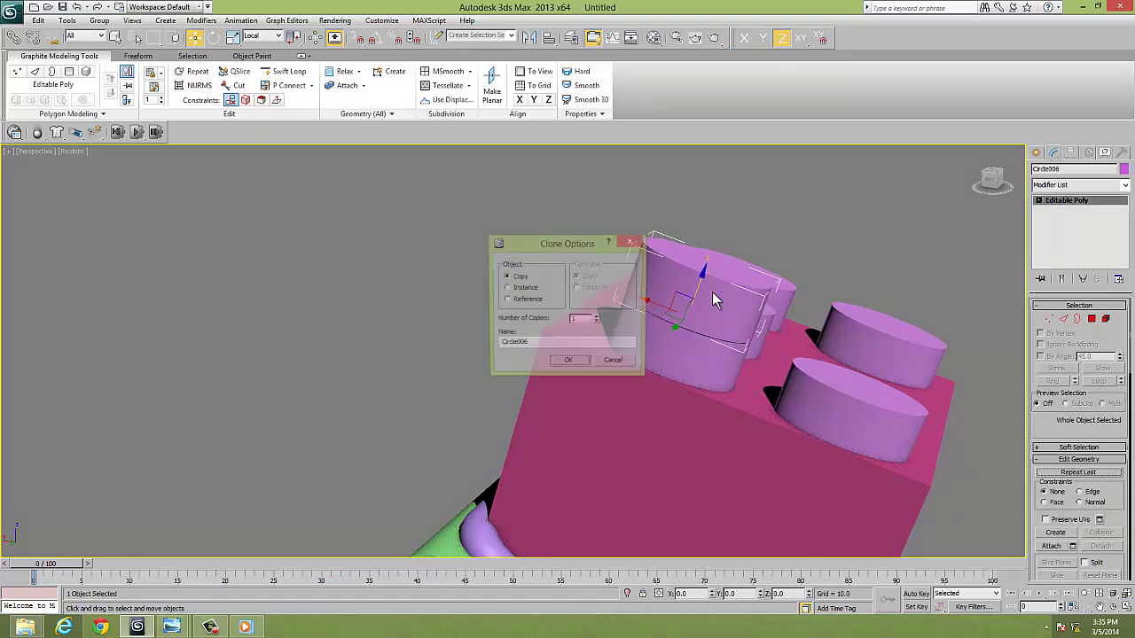
pyautogui.click(575, 365)
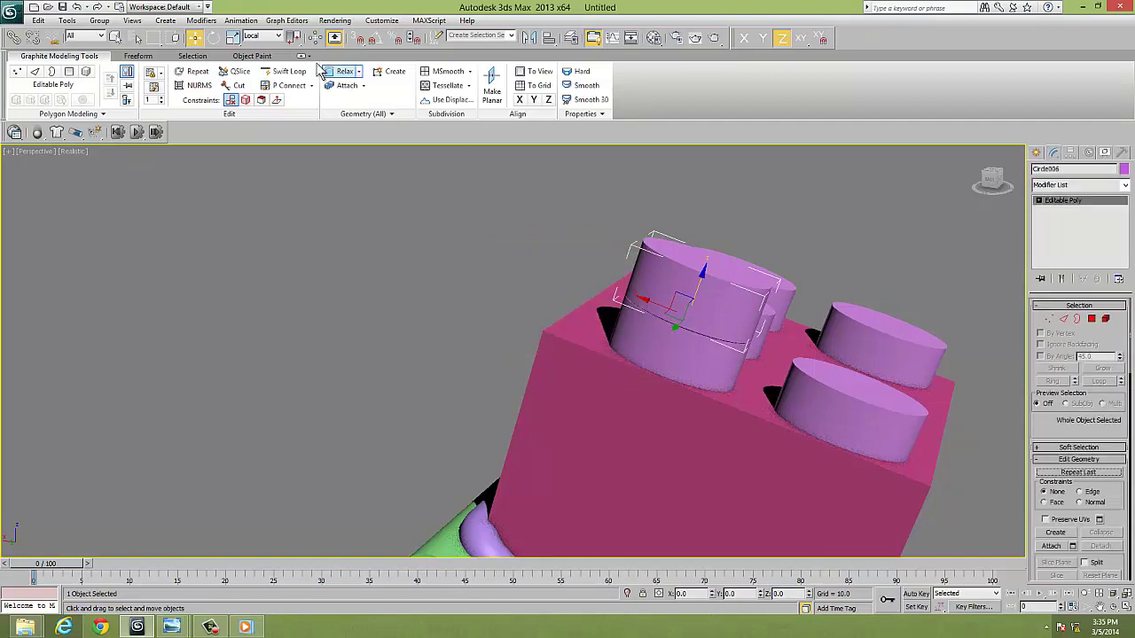
pyautogui.click(233, 38)
# Shrink the stacked stud slightly and chamfer its rim edges by about 1.78.
pyautogui.moveTo(687, 312)
pyautogui.mouseDown()
pyautogui.moveTo(686, 327)
pyautogui.moveTo(684, 304)
pyautogui.mouseUp()
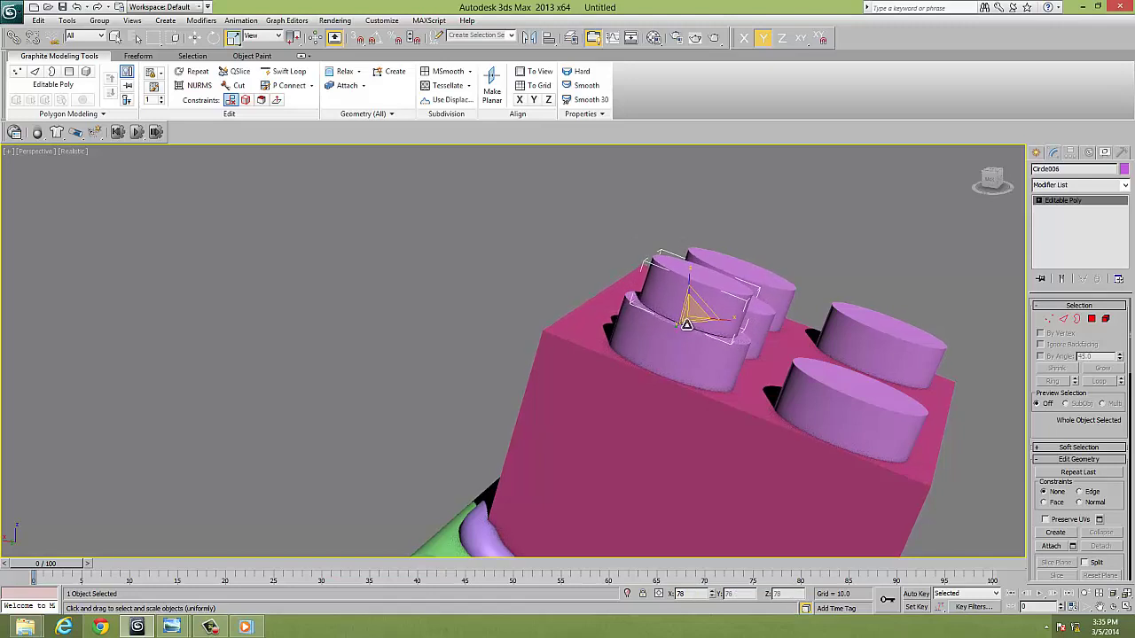
pyautogui.click(1091, 318)
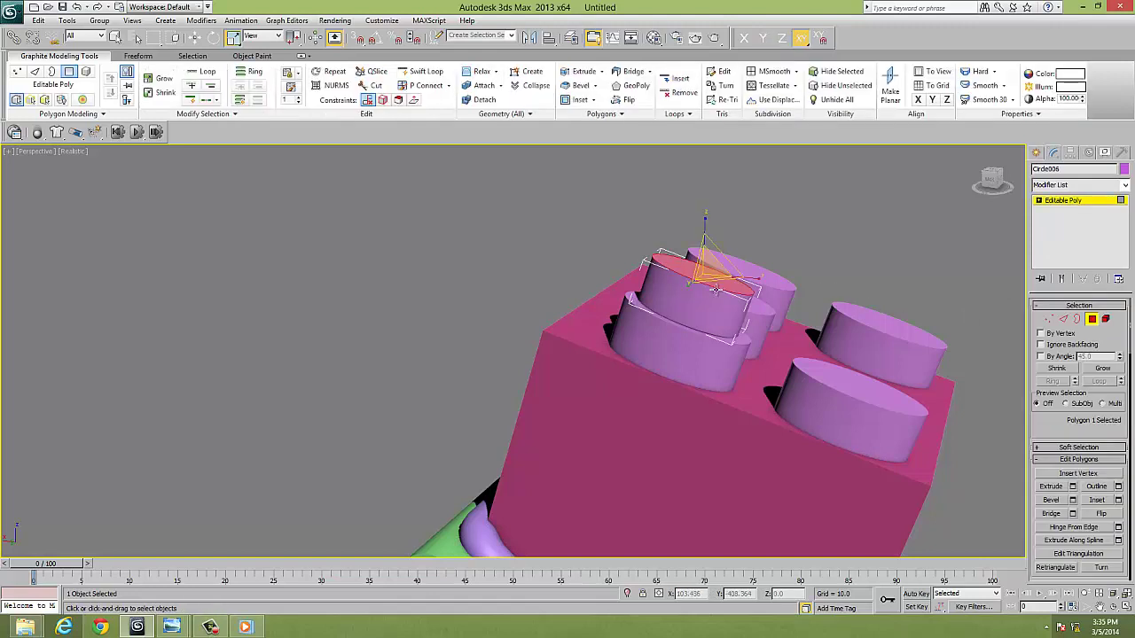
pyautogui.click(1063, 318)
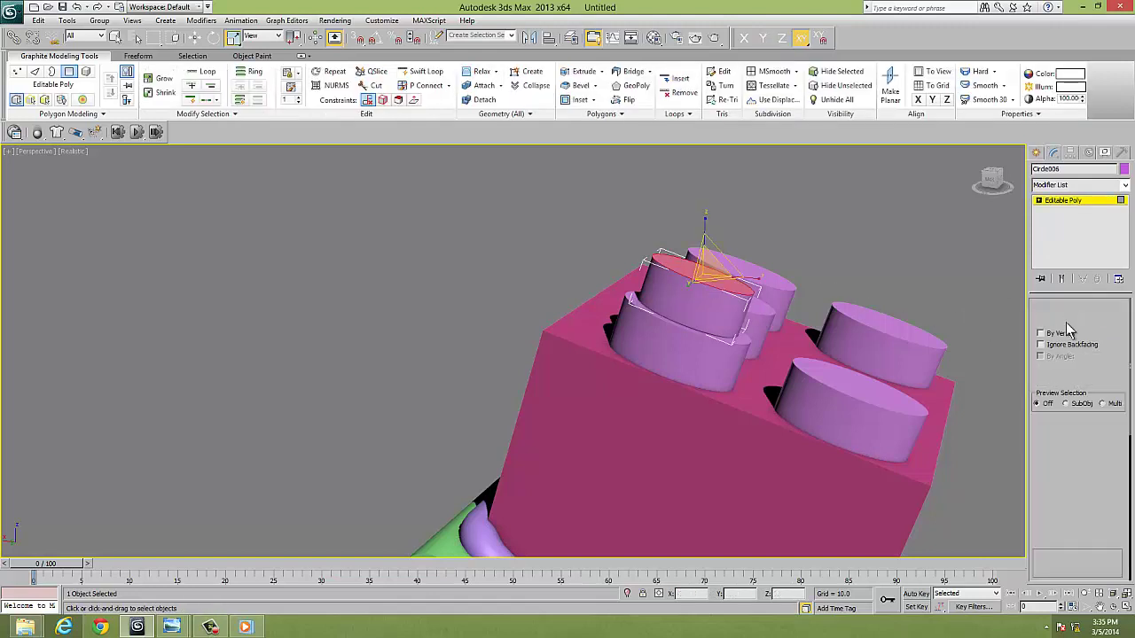
pyautogui.click(1073, 515)
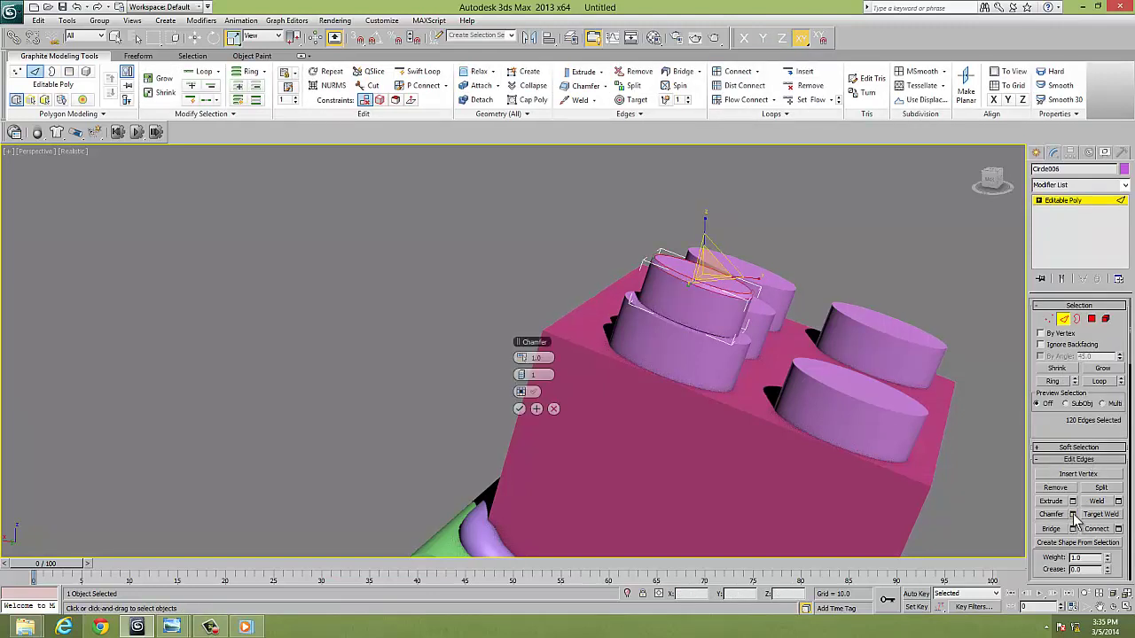
pyautogui.moveTo(522, 358)
pyautogui.mouseDown()
pyautogui.moveTo(526, 383)
pyautogui.moveTo(530, 374)
pyautogui.mouseUp()
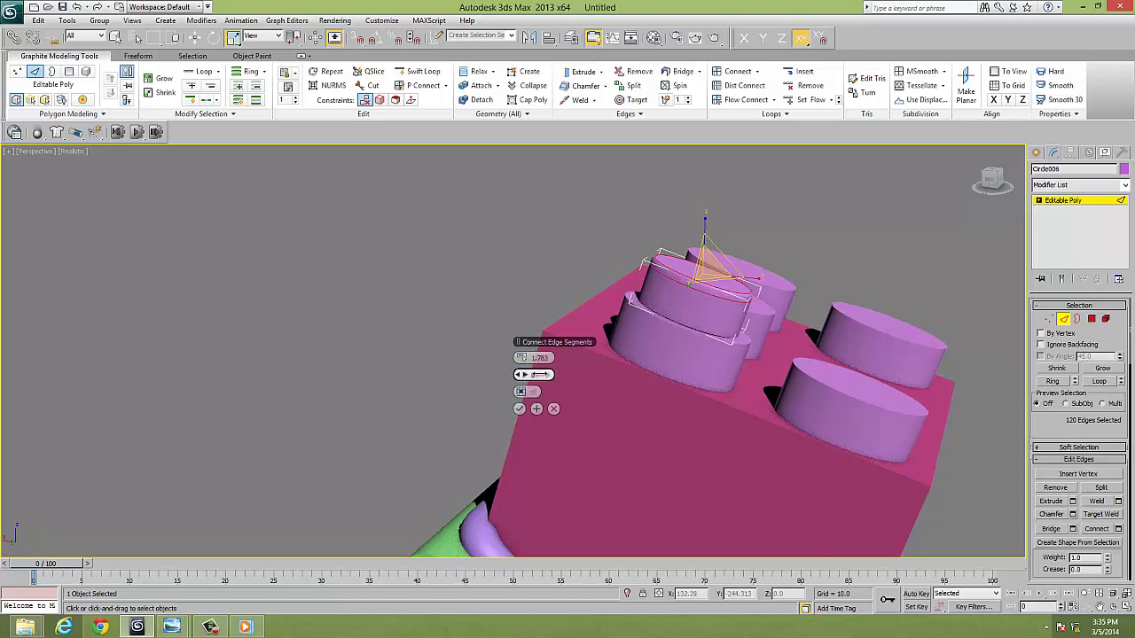
pyautogui.click(519, 409)
# Exit sub-object mode and show mesh edges on shaded objects with F4.
pyautogui.click(1060, 202)
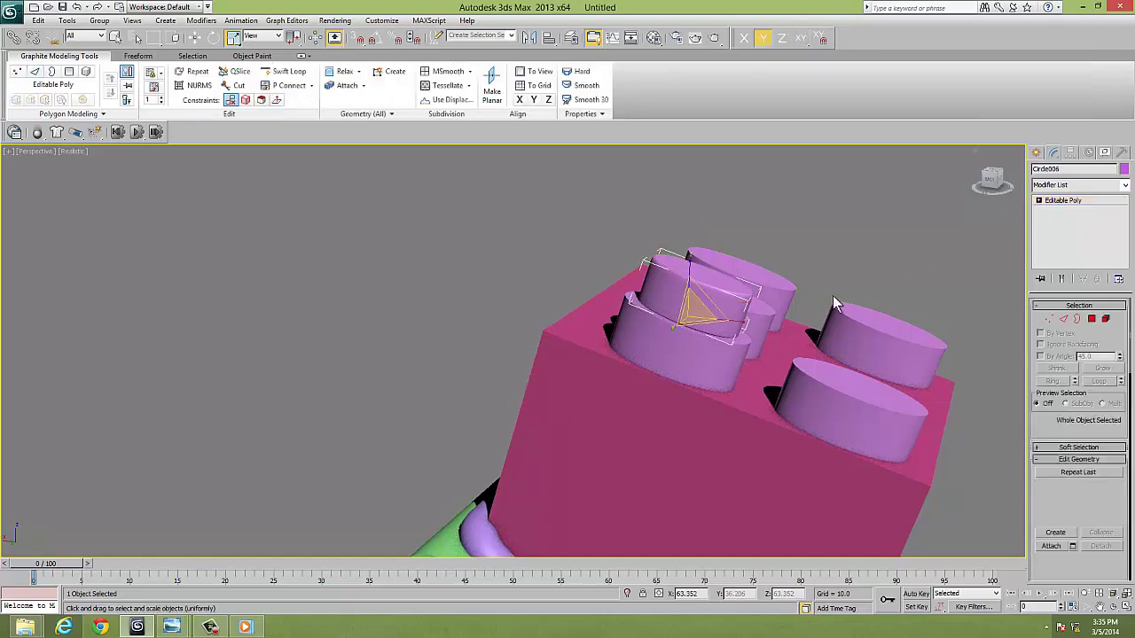
pyautogui.keyDown('alt'); pyautogui.moveTo(832, 295); pyautogui.dragTo(792, 300, button='middle'); pyautogui.keyUp('alt')
pyautogui.press('F4')
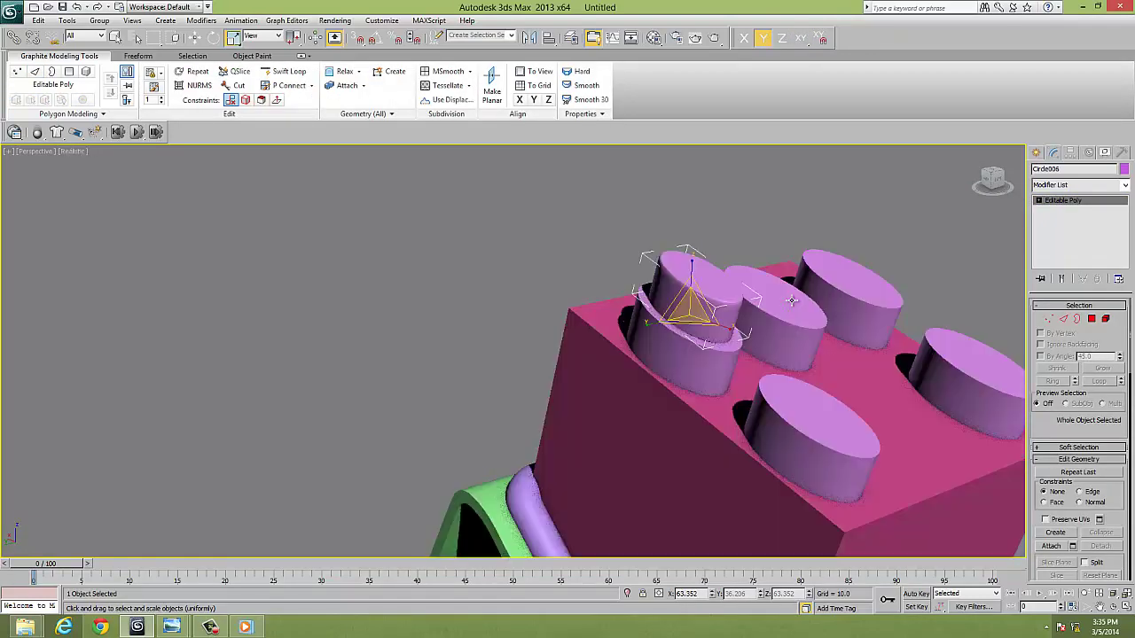
pyautogui.click(194, 37)
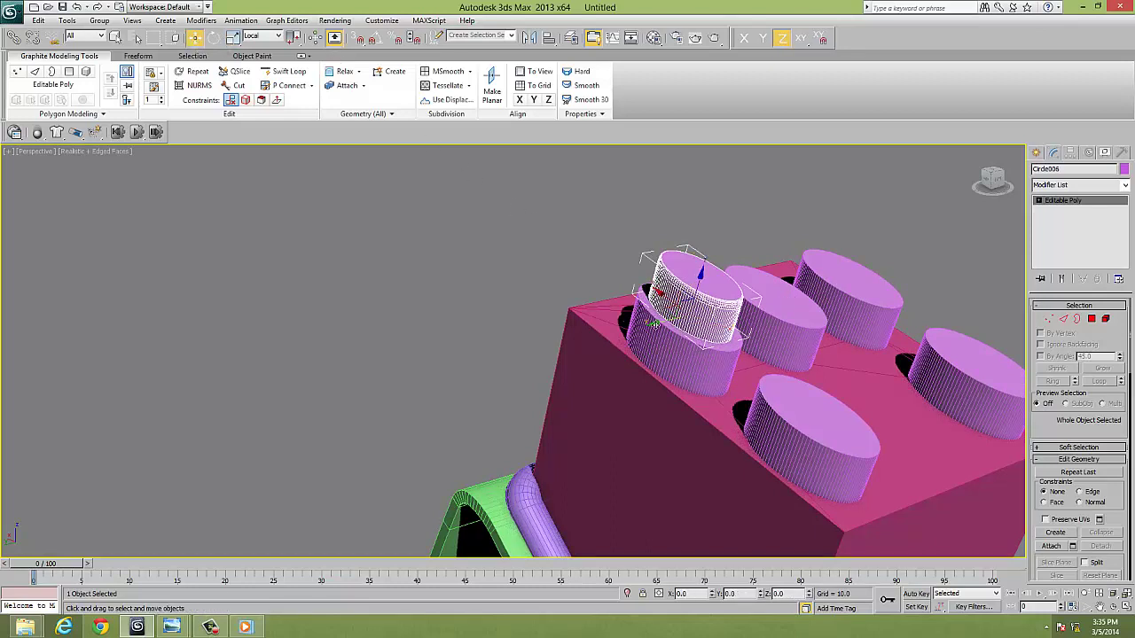
# Copy the small stud caps sideways and onto the two right-end studs, lowering them into place.
pyautogui.keyDown('shift'); pyautogui.moveTo(654, 324); pyautogui.dragTo(743, 304); pyautogui.keyUp('shift')
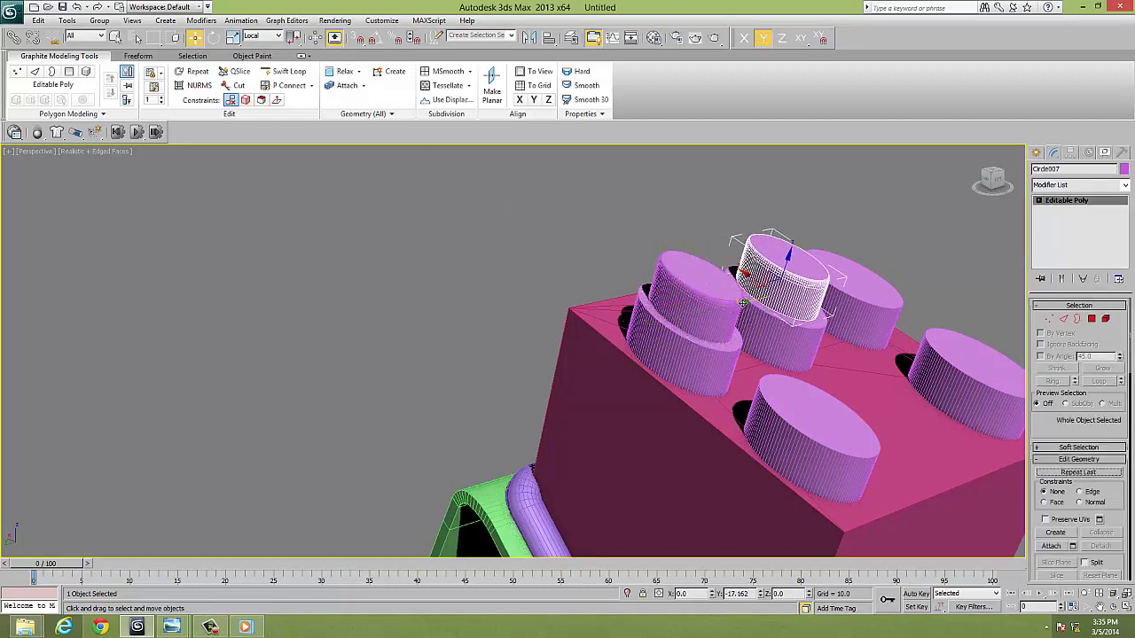
pyautogui.keyDown('shift'); pyautogui.moveTo(743, 304); pyautogui.dragTo(749, 312); pyautogui.keyUp('shift')
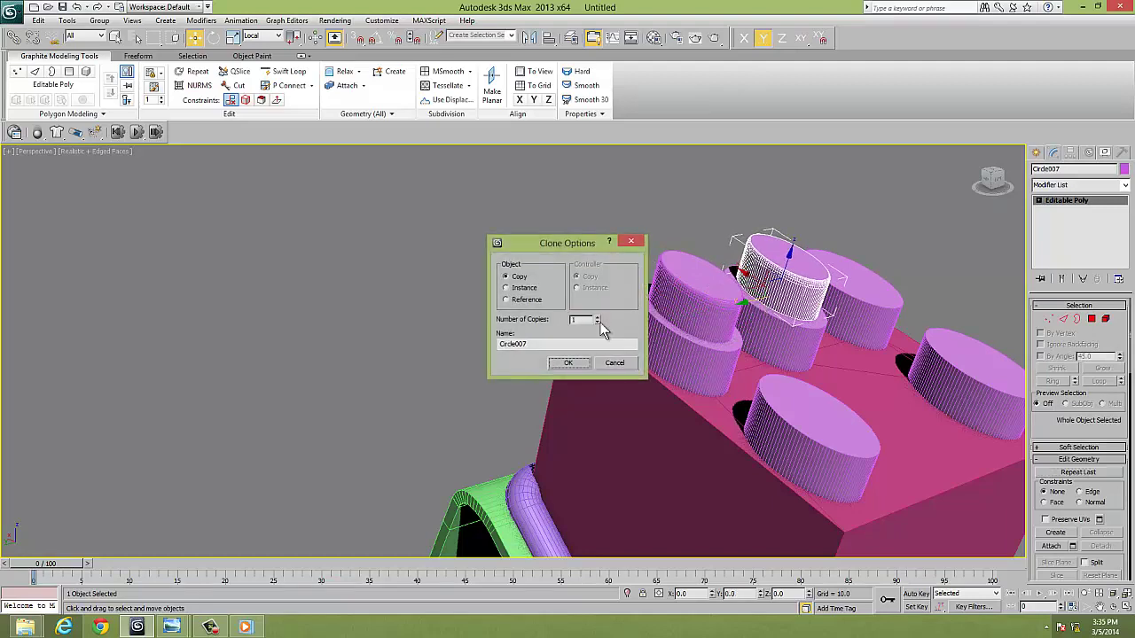
pyautogui.click(575, 363)
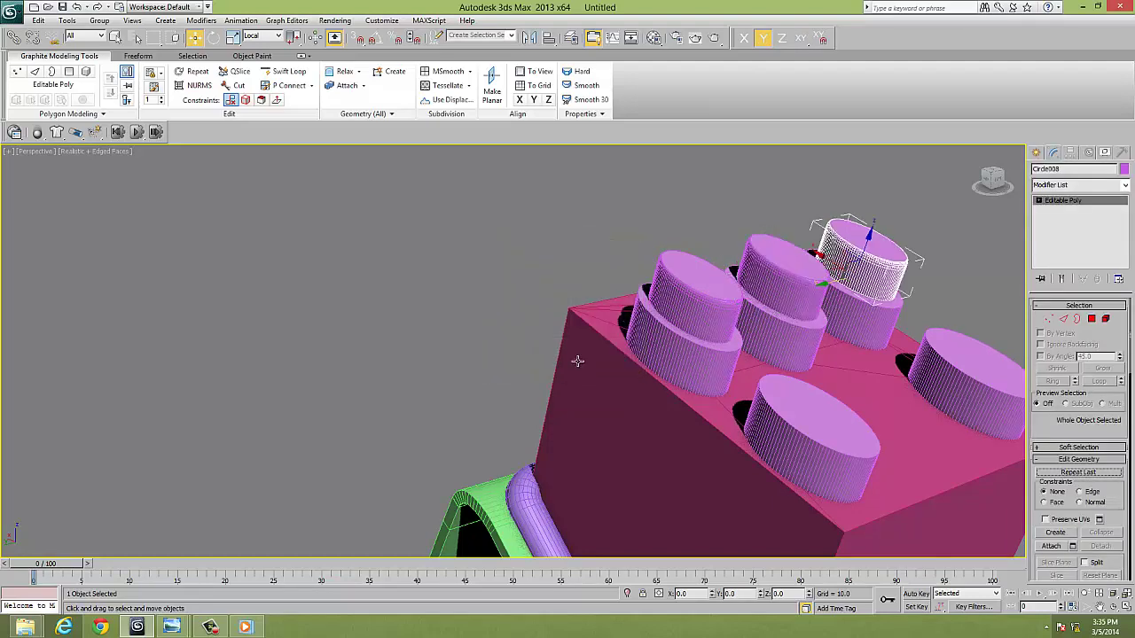
pyautogui.moveTo(762, 344)
pyautogui.keyDown('alt'); pyautogui.mouseDown(button='middle')
pyautogui.moveTo(821, 331)
pyautogui.moveTo(808, 293)
pyautogui.mouseUp(button='middle'); pyautogui.keyUp('alt')
pyautogui.keyDown('ctrl'); pyautogui.click(822, 331); pyautogui.keyUp('ctrl')
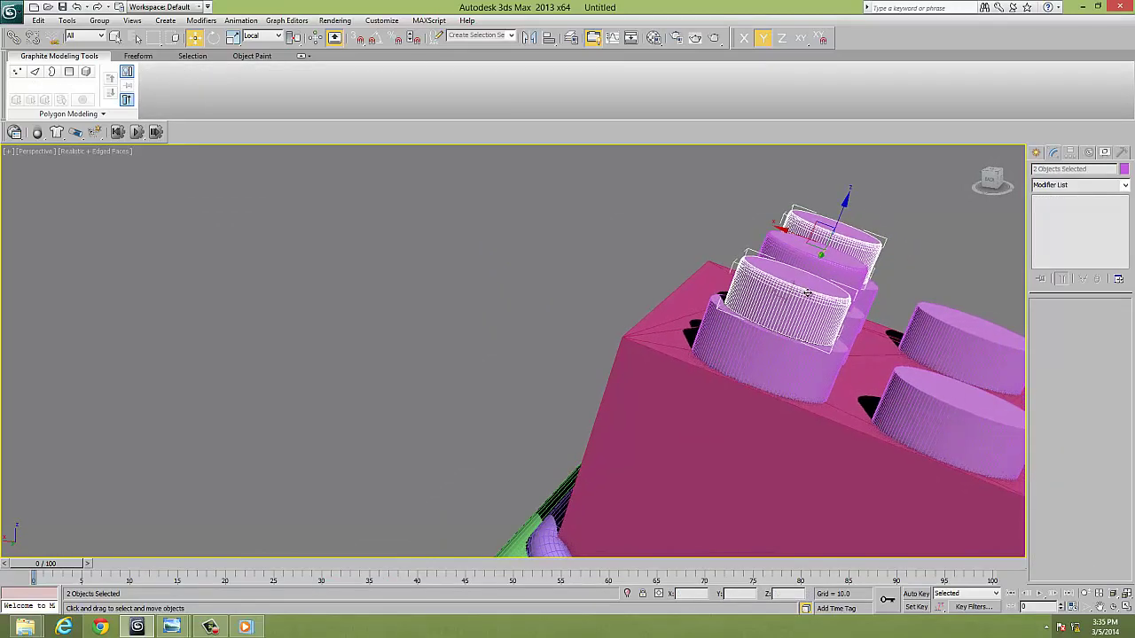
pyautogui.moveTo(781, 228); pyautogui.dragTo(941, 304)
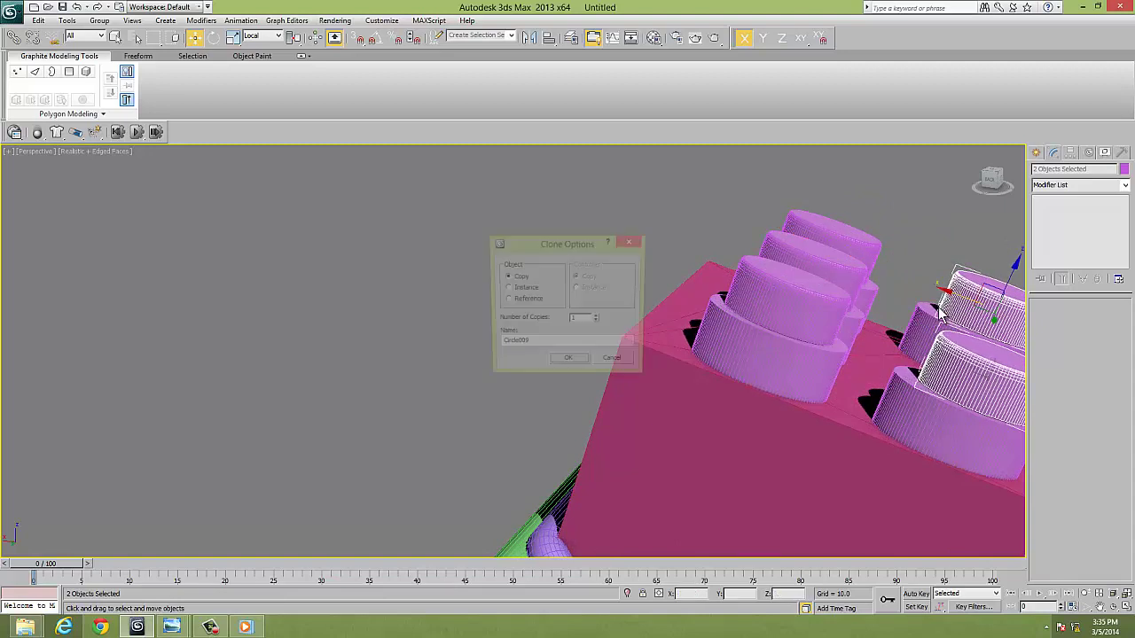
pyautogui.click(570, 363)
pyautogui.moveTo(1014, 270); pyautogui.dragTo(1009, 275)
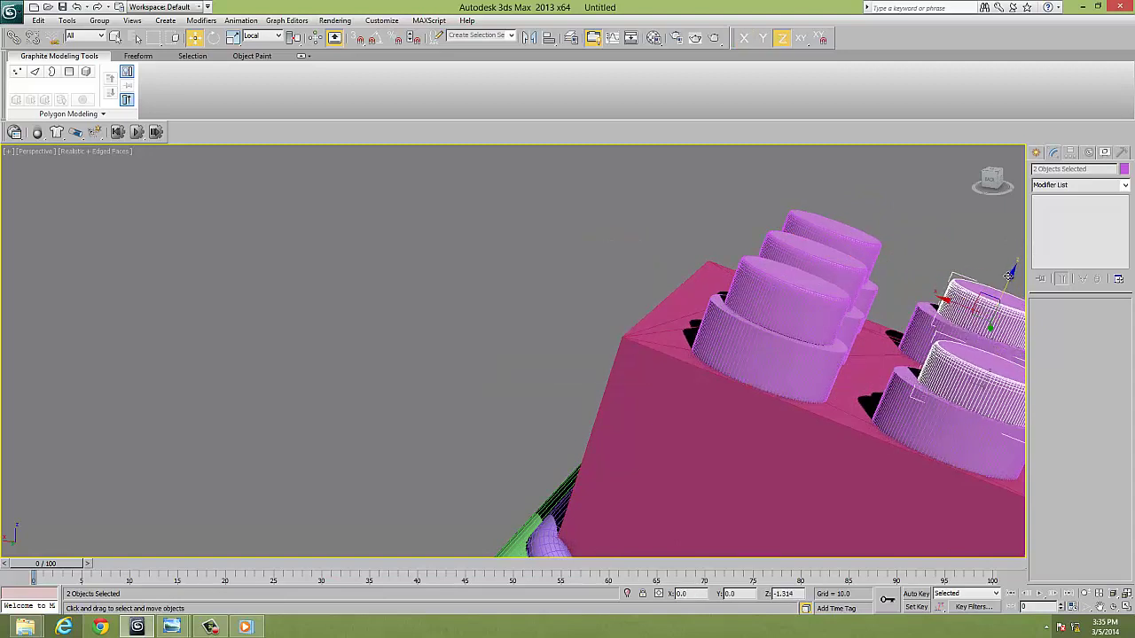
# Select the front and two rear small stud caps and lower them slightly.
pyautogui.keyDown('ctrl'); pyautogui.click(784, 293); pyautogui.keyUp('ctrl')
pyautogui.click(819, 264)
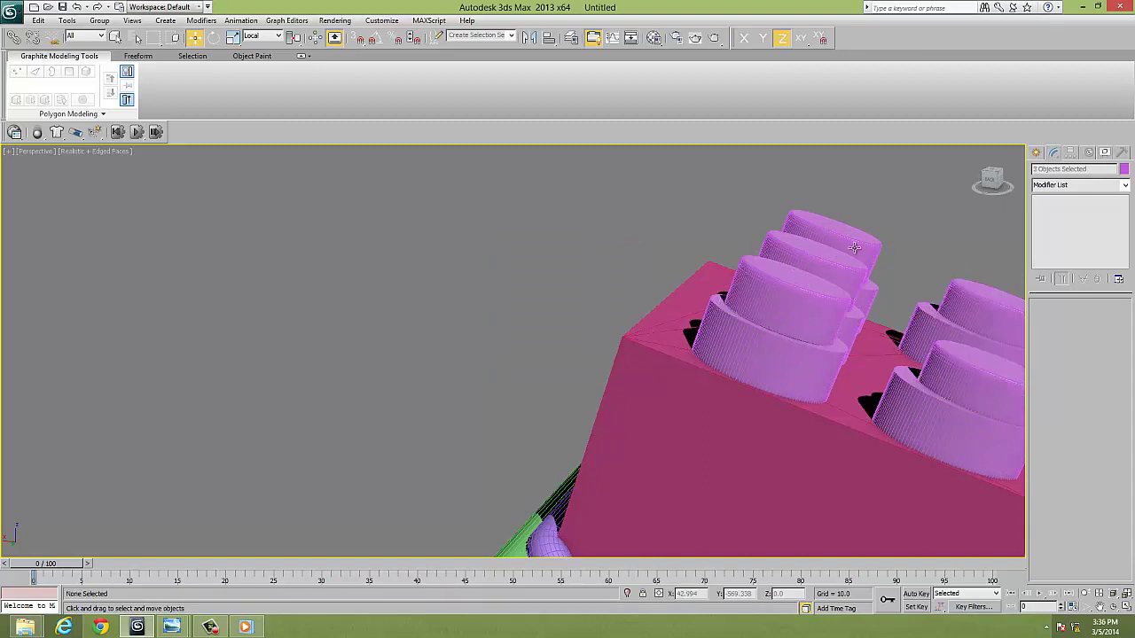
pyautogui.keyDown('ctrl'); pyautogui.click(848, 244); pyautogui.keyUp('ctrl')
pyautogui.keyDown('ctrl'); pyautogui.click(843, 239); pyautogui.keyUp('ctrl')
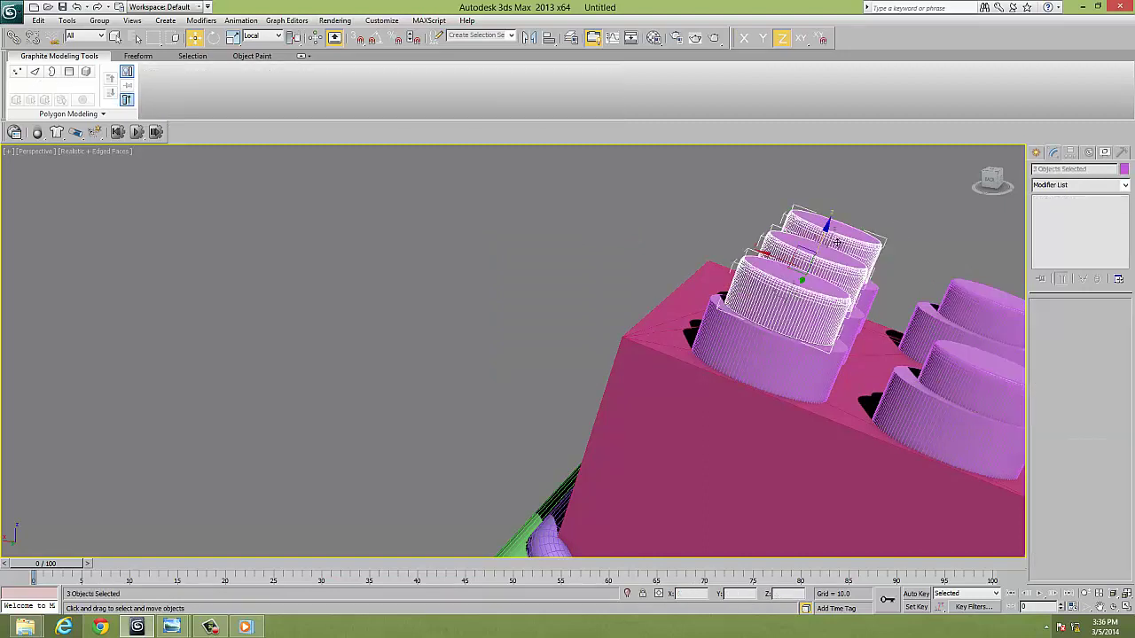
pyautogui.moveTo(843, 205); pyautogui.dragTo(843, 222)
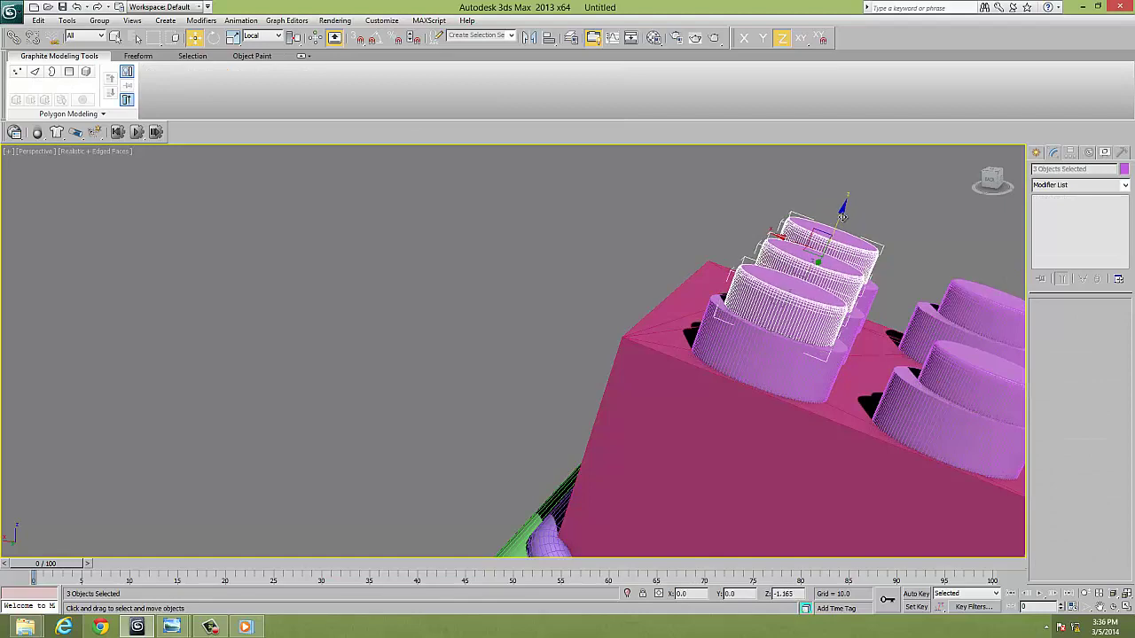
# Nudge the two right-side small stud caps slightly left to centre them.
pyautogui.keyDown('alt'); pyautogui.moveTo(843, 222); pyautogui.dragTo(789, 337, button='middle'); pyautogui.keyUp('alt')
pyautogui.scroll(-10, 814, 265)
pyautogui.keyDown('alt'); pyautogui.moveTo(676, 374); pyautogui.dragTo(703, 379, button='middle'); pyautogui.keyUp('alt')
pyautogui.scroll(5, 641, 372)
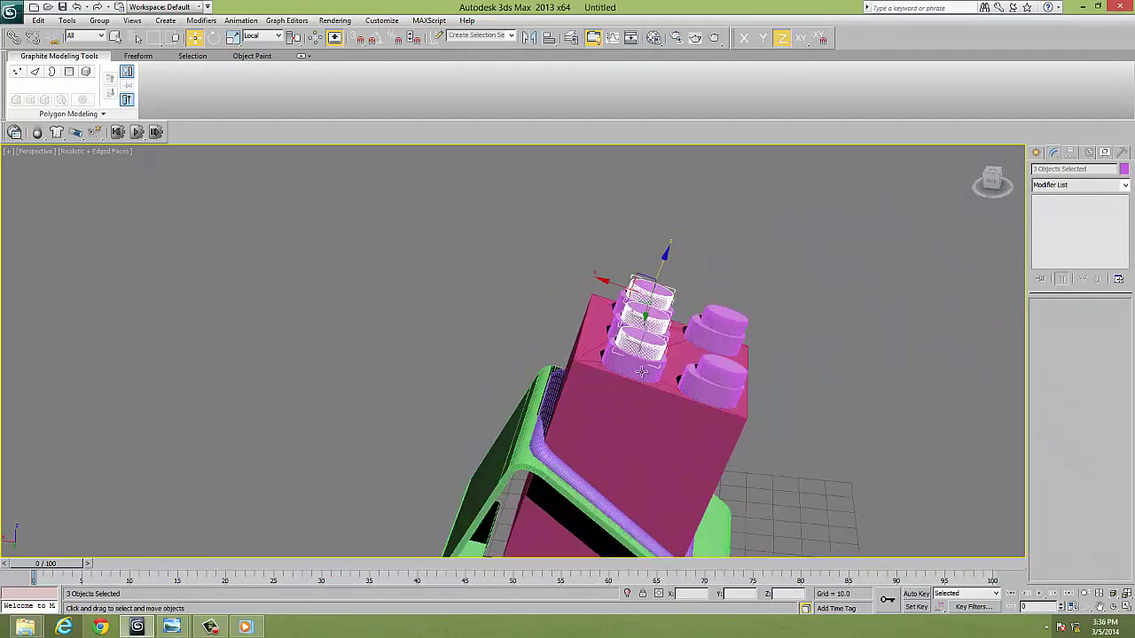
pyautogui.click(722, 376)
pyautogui.keyDown('ctrl'); pyautogui.click(723, 330); pyautogui.keyUp('ctrl')
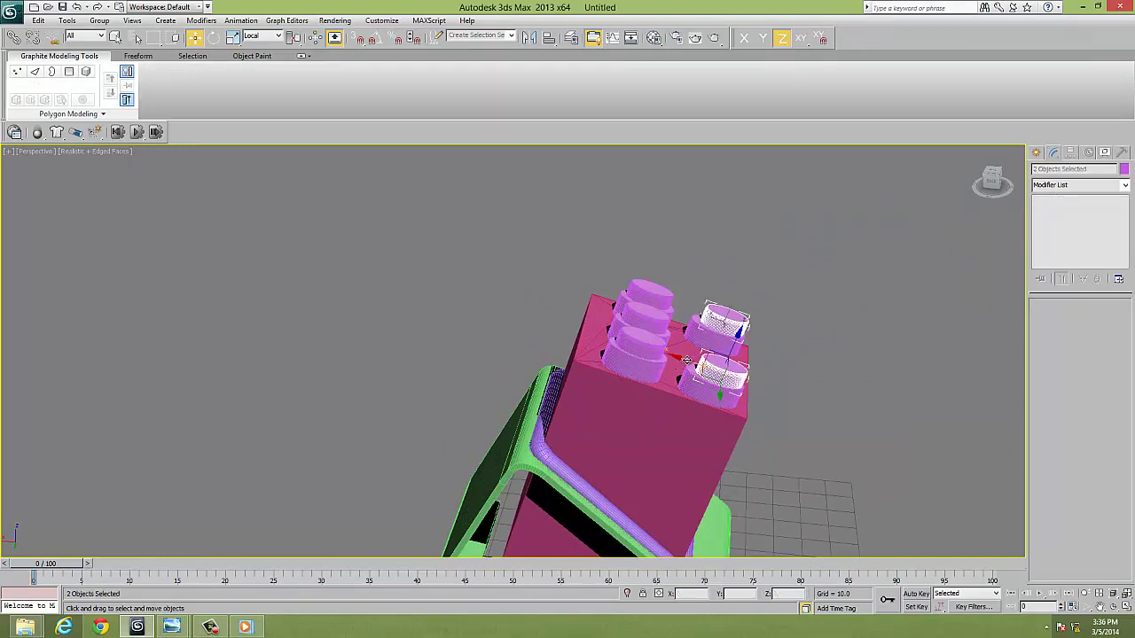
pyautogui.moveTo(686, 360); pyautogui.dragTo(681, 358)
# Deselect the stud cylinders and zoom out over the whole model.
pyautogui.click(846, 474)
pyautogui.scroll(-3, 803, 410)
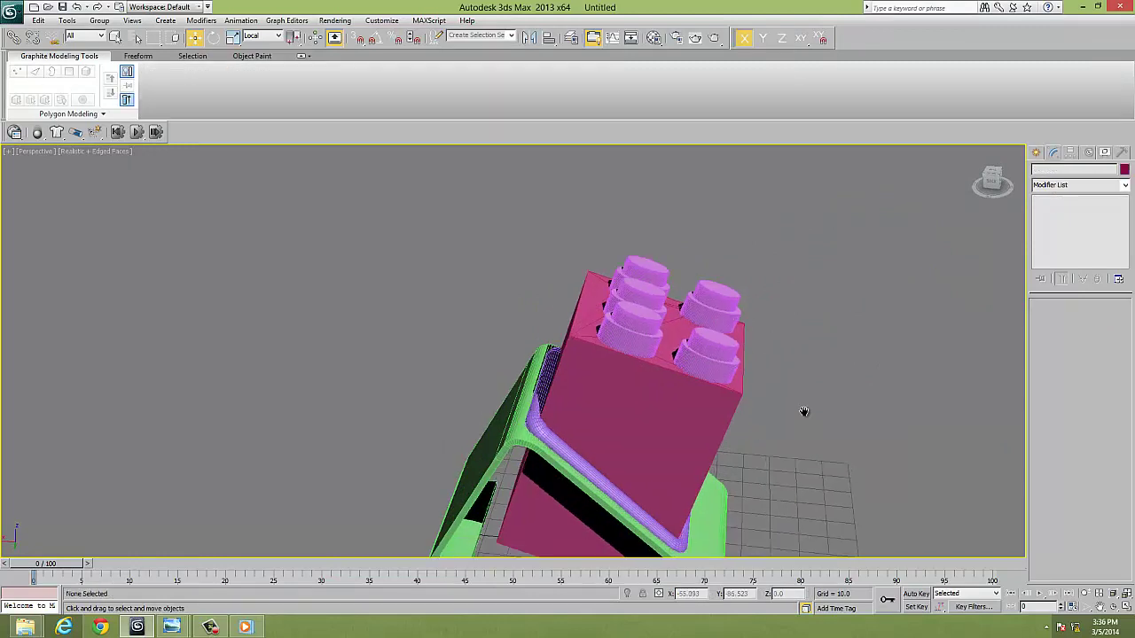
pyautogui.scroll(-3, 805, 417)
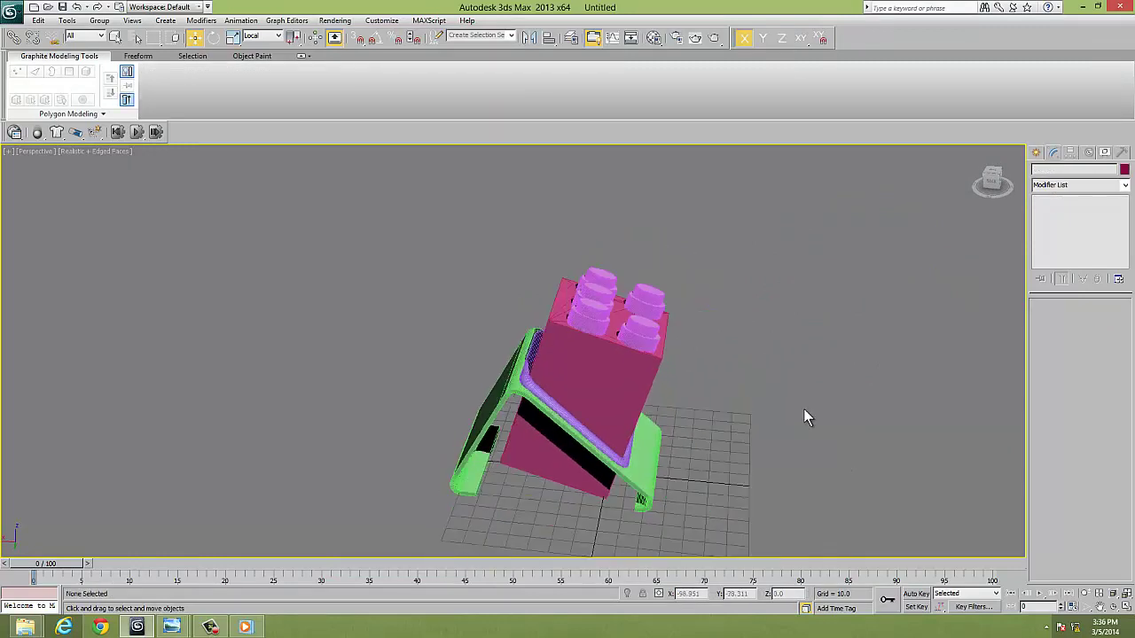
# Draw a new Standard Primitive Box beside the green stand and set its height.
pyautogui.click(1035, 152)
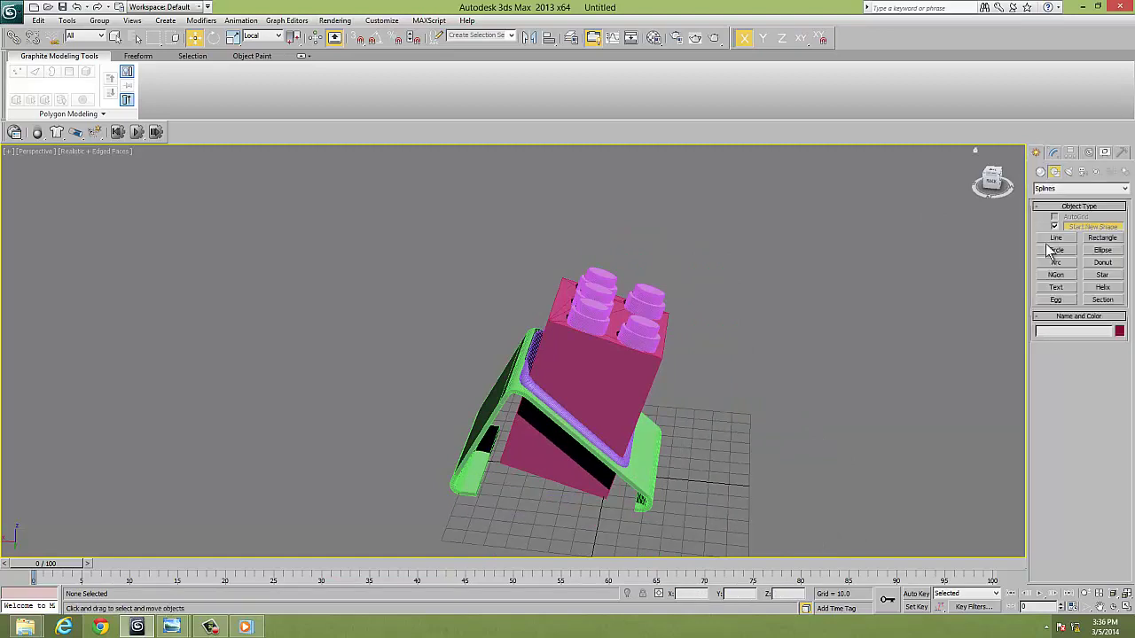
pyautogui.click(1041, 173)
pyautogui.click(1064, 188)
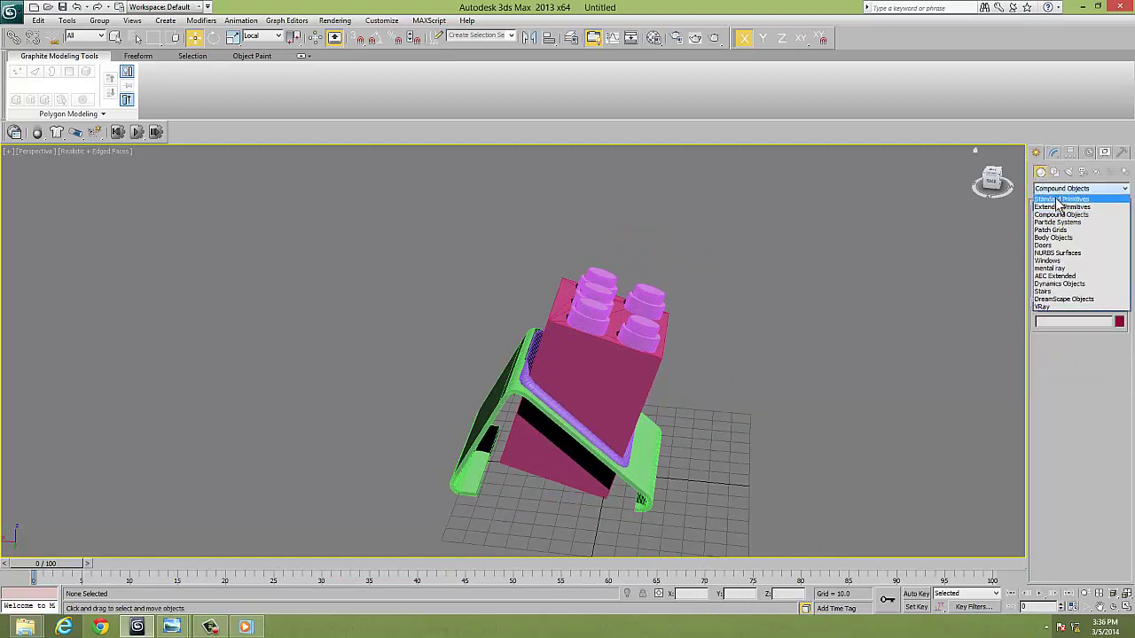
pyautogui.click(1057, 204)
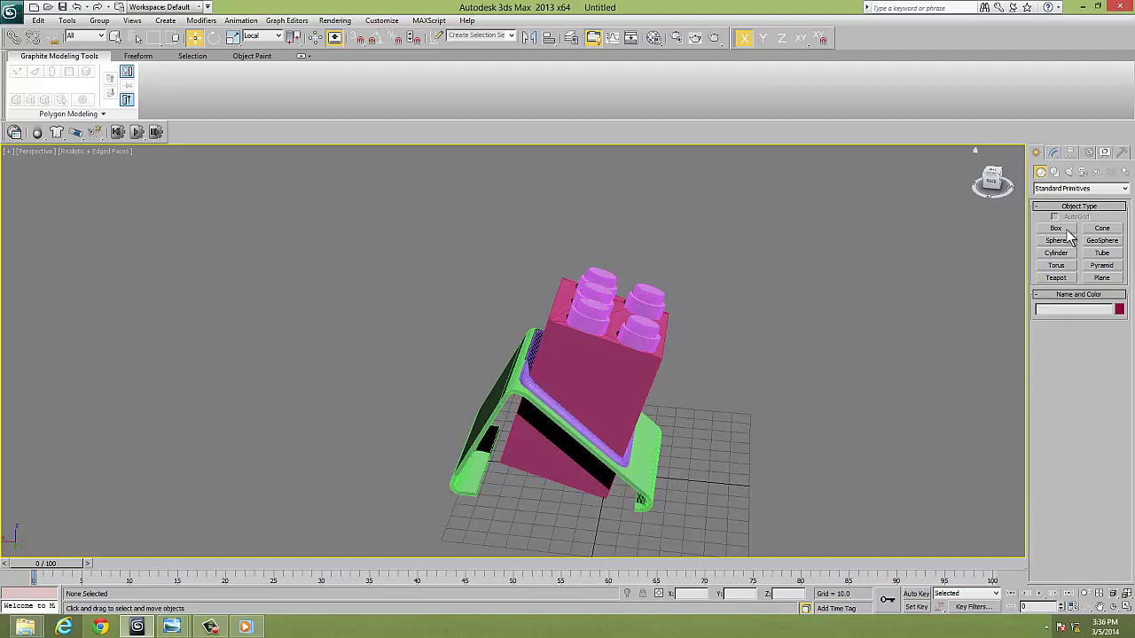
pyautogui.click(1056, 229)
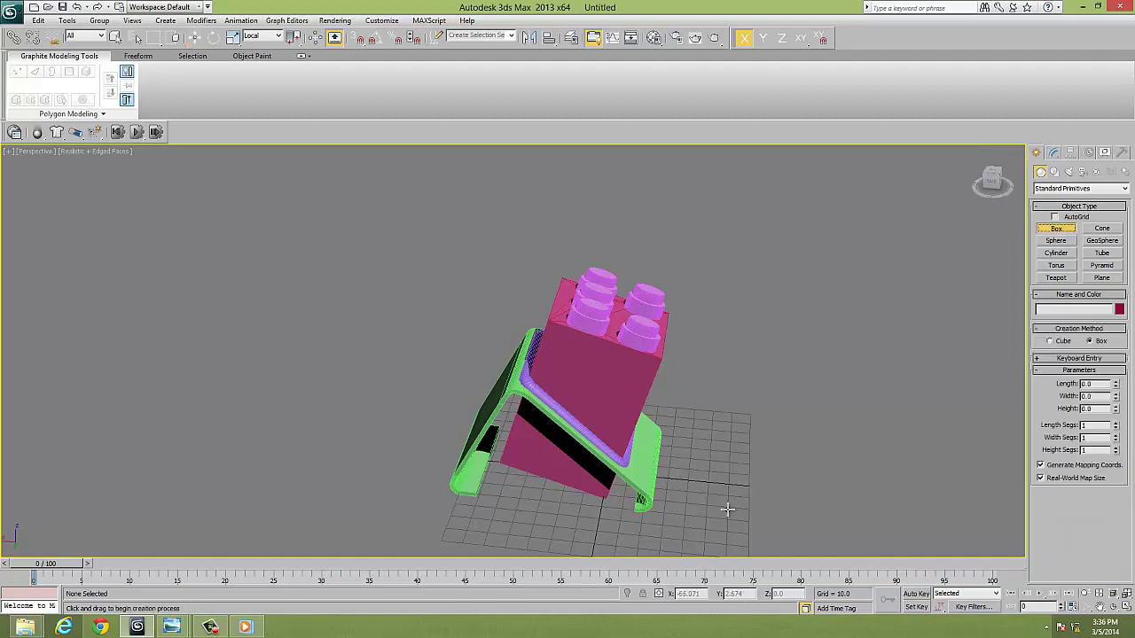
pyautogui.moveTo(725, 511); pyautogui.dragTo(759, 536)
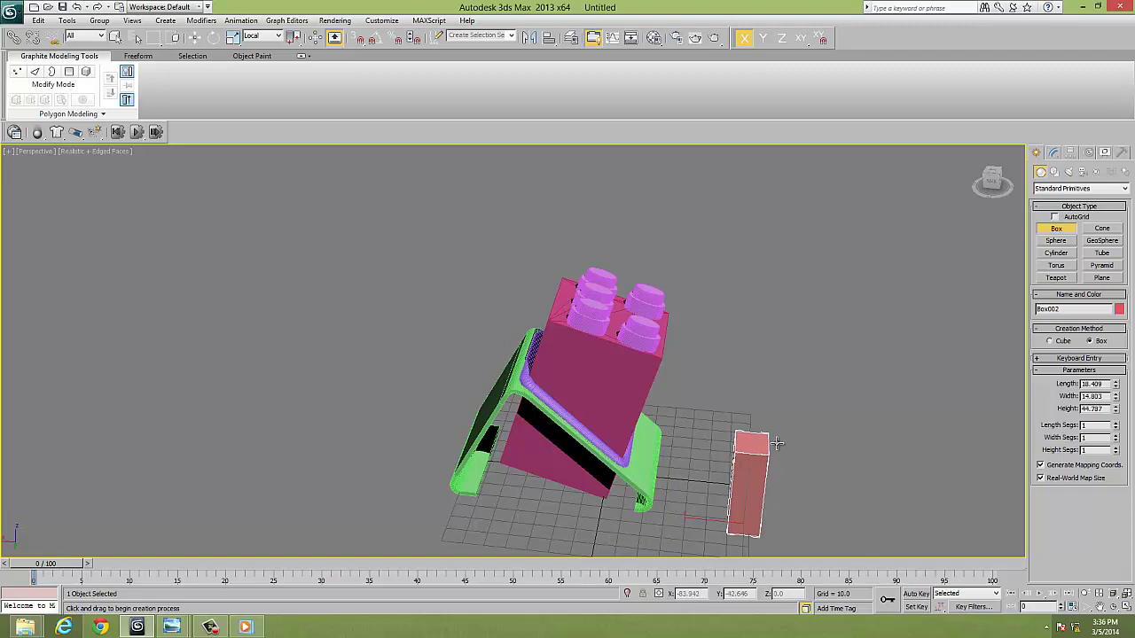
pyautogui.click(776, 442)
# Scale the new box along one axis to about 38.4 × 14.8 × 44.8.
pyautogui.moveTo(775, 465)
pyautogui.keyDown('alt'); pyautogui.mouseDown(button='middle')
pyautogui.moveTo(668, 478)
pyautogui.moveTo(678, 491)
pyautogui.mouseUp(button='middle'); pyautogui.keyUp('alt')
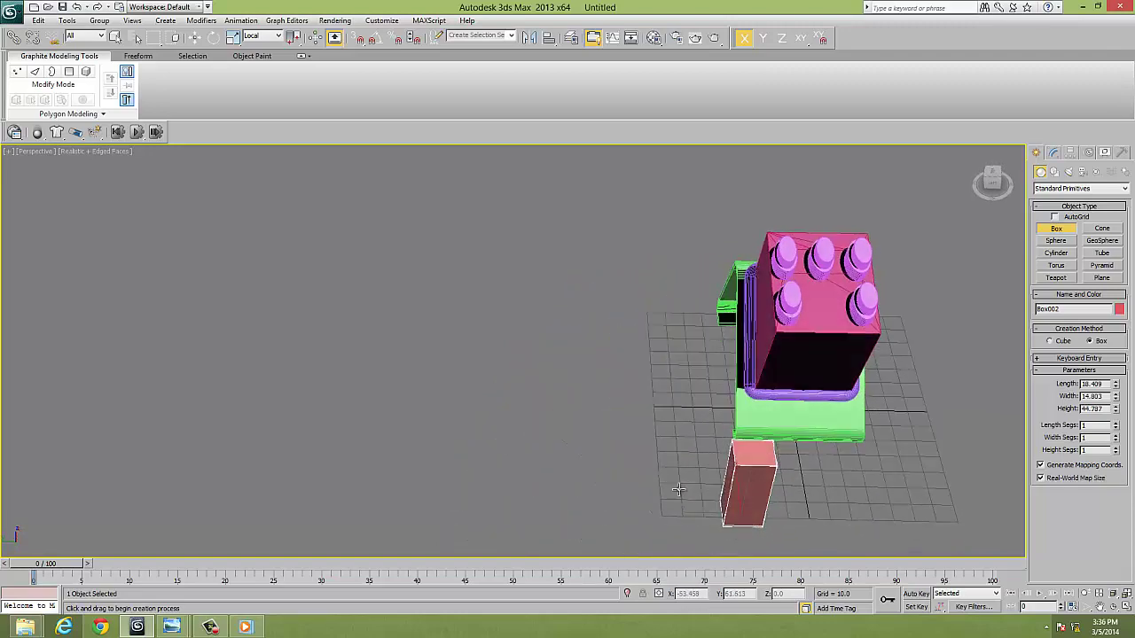
pyautogui.click(232, 36)
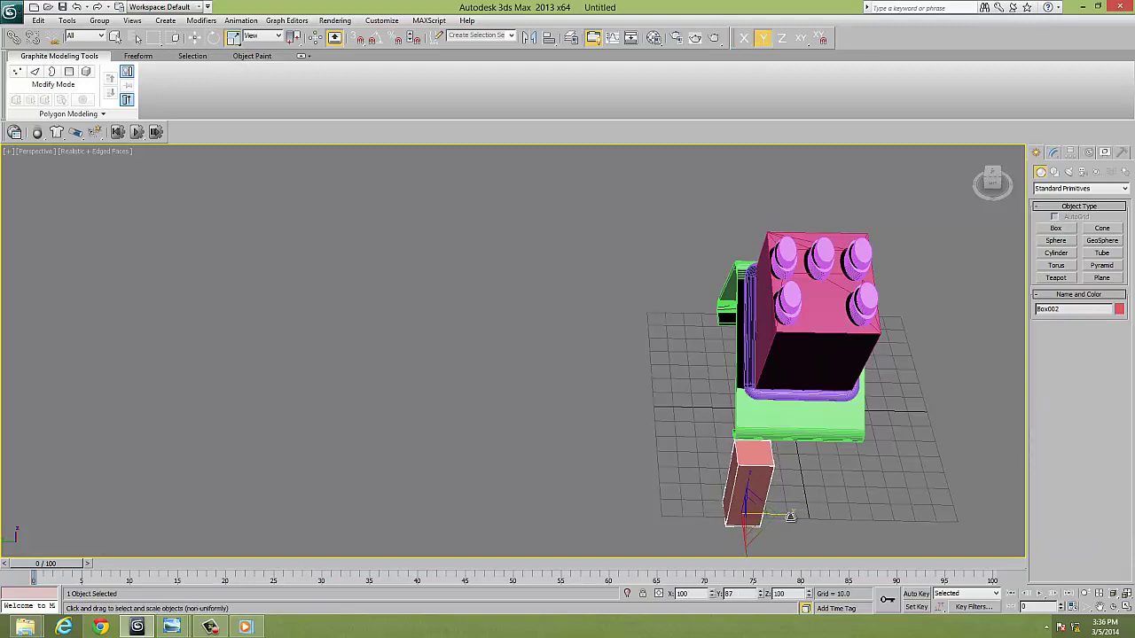
pyautogui.moveTo(800, 516); pyautogui.dragTo(779, 518)
# Convert the narrow box to an Editable Poly and enter Vertex mode.
pyautogui.rightClick(780, 520)
pyautogui.moveTo(762, 553)
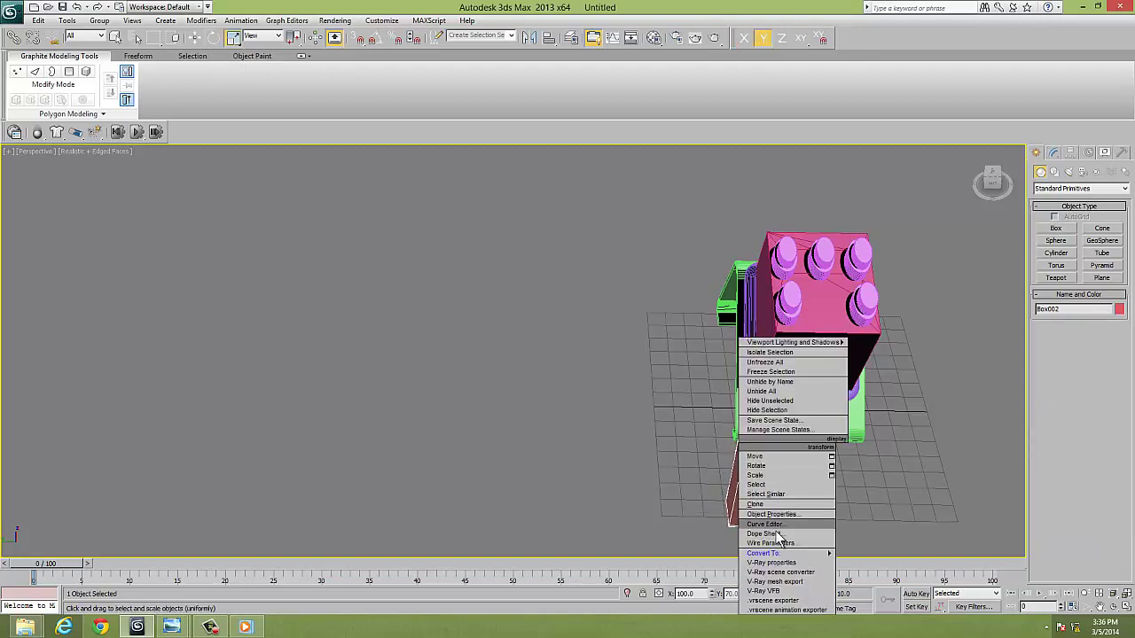
pyautogui.click(864, 563)
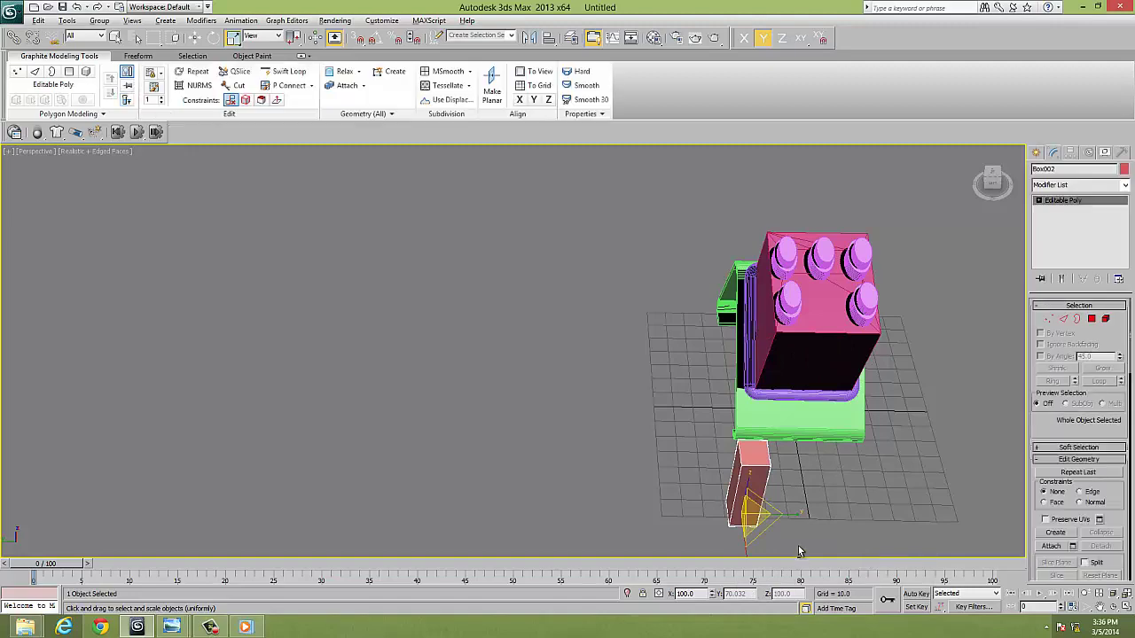
pyautogui.moveTo(865, 568)
pyautogui.keyDown('alt'); pyautogui.mouseDown(button='middle')
pyautogui.moveTo(998, 500)
pyautogui.moveTo(1019, 383)
pyautogui.mouseUp(button='middle'); pyautogui.keyUp('alt')
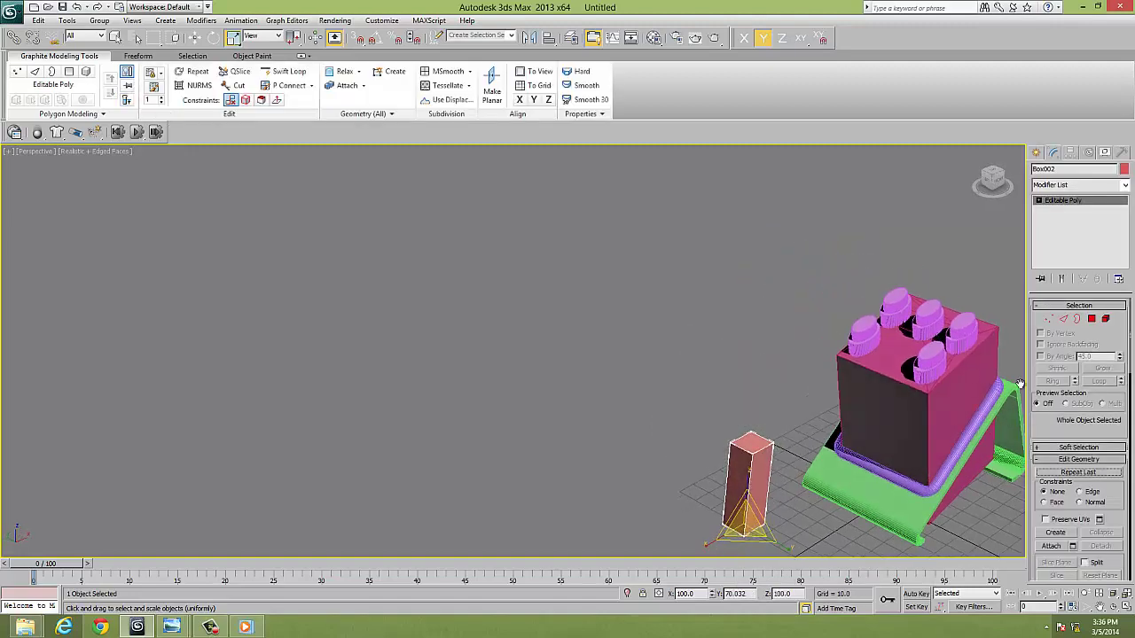
pyautogui.click(1091, 319)
pyautogui.click(760, 477)
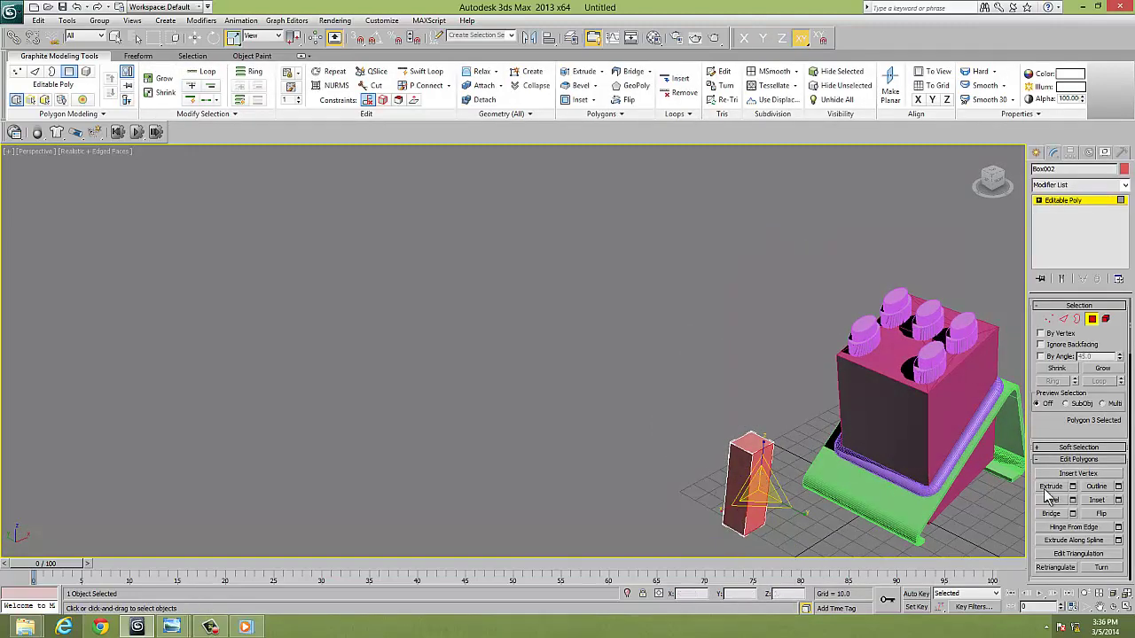
pyautogui.click(976, 502)
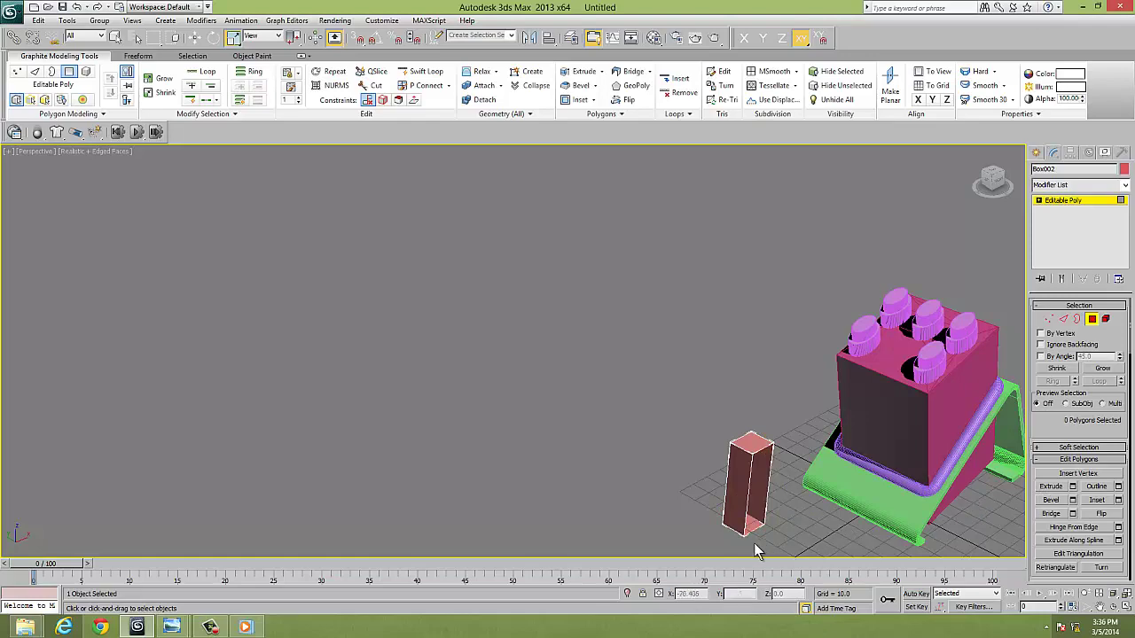
pyautogui.keyDown('alt'); pyautogui.moveTo(754, 543); pyautogui.dragTo(855, 550, button='middle'); pyautogui.keyUp('alt')
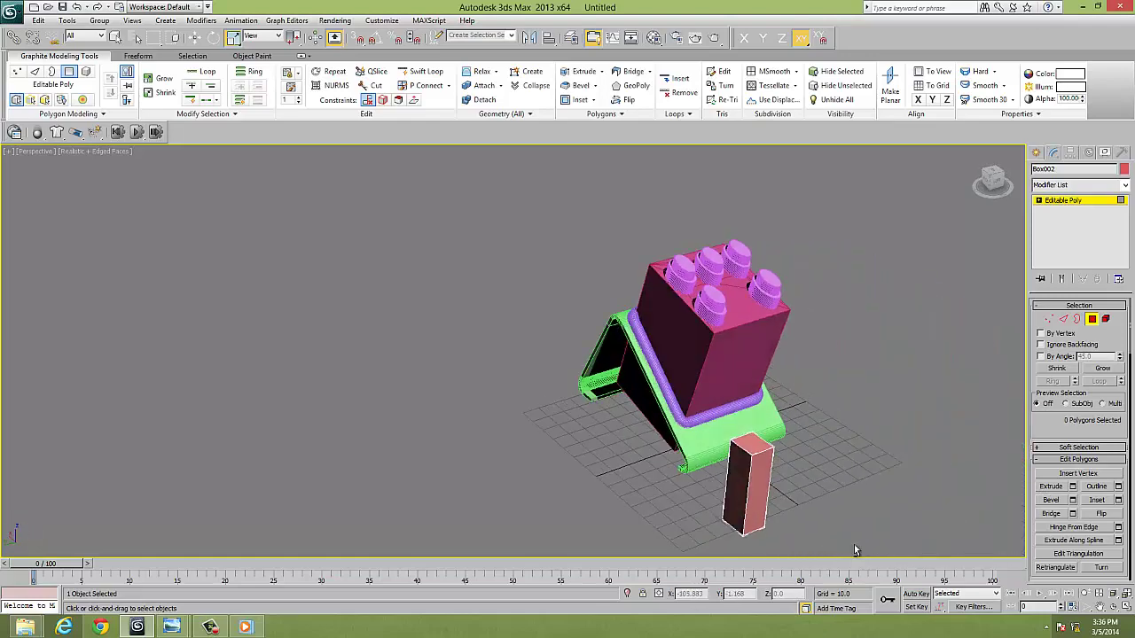
pyautogui.click(1050, 319)
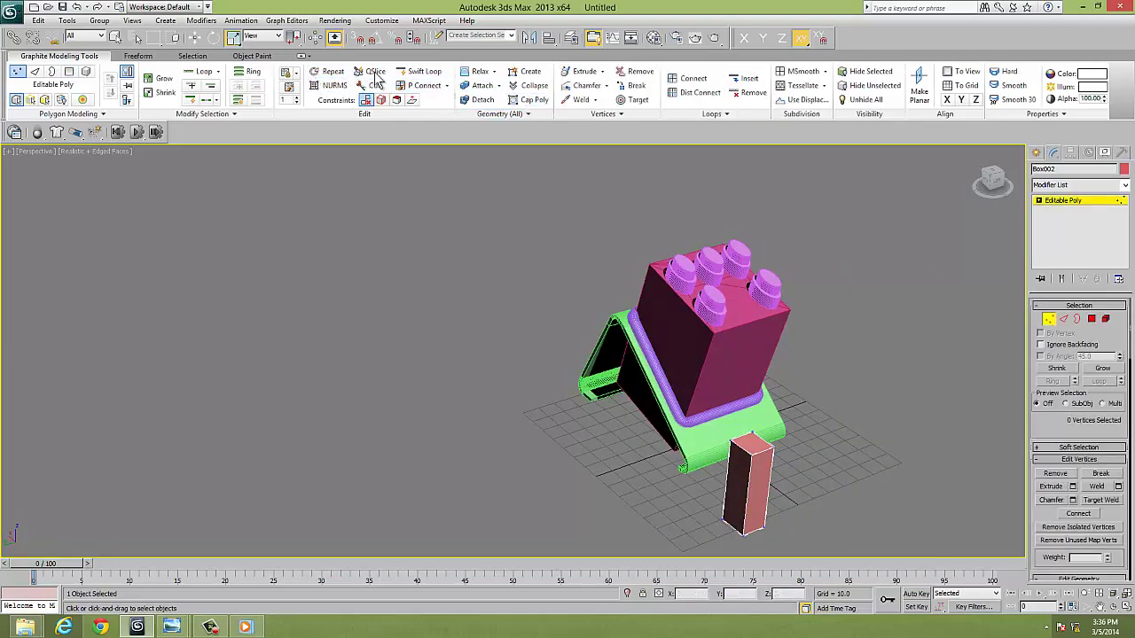
# Add two horizontal edge loops around the narrow box with Swift Loop.
pyautogui.click(420, 71)
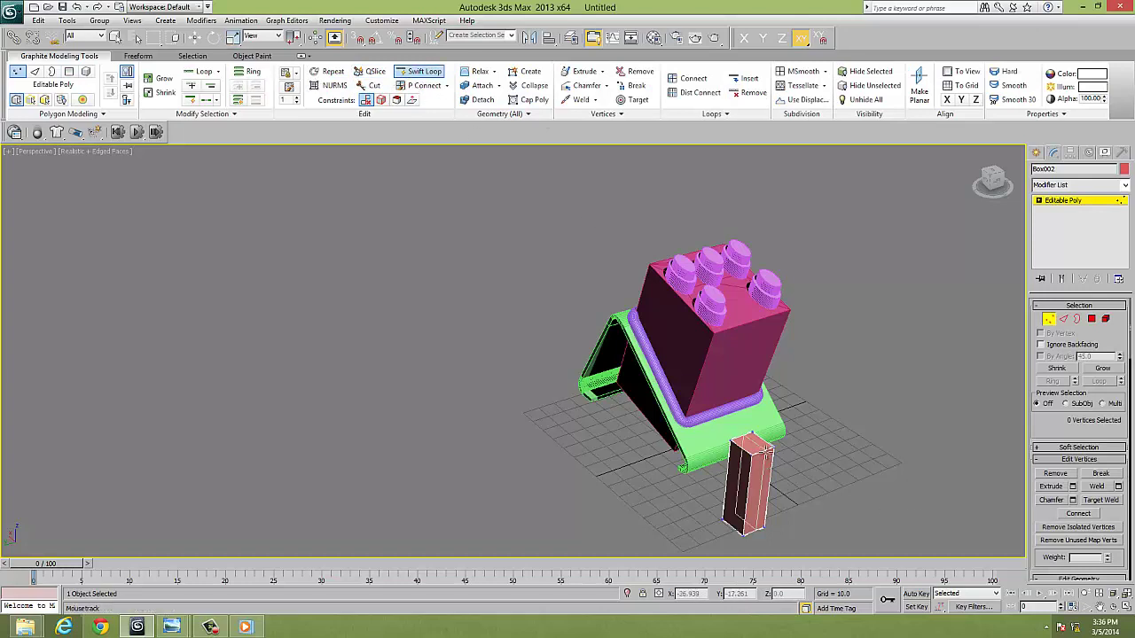
pyautogui.click(764, 448)
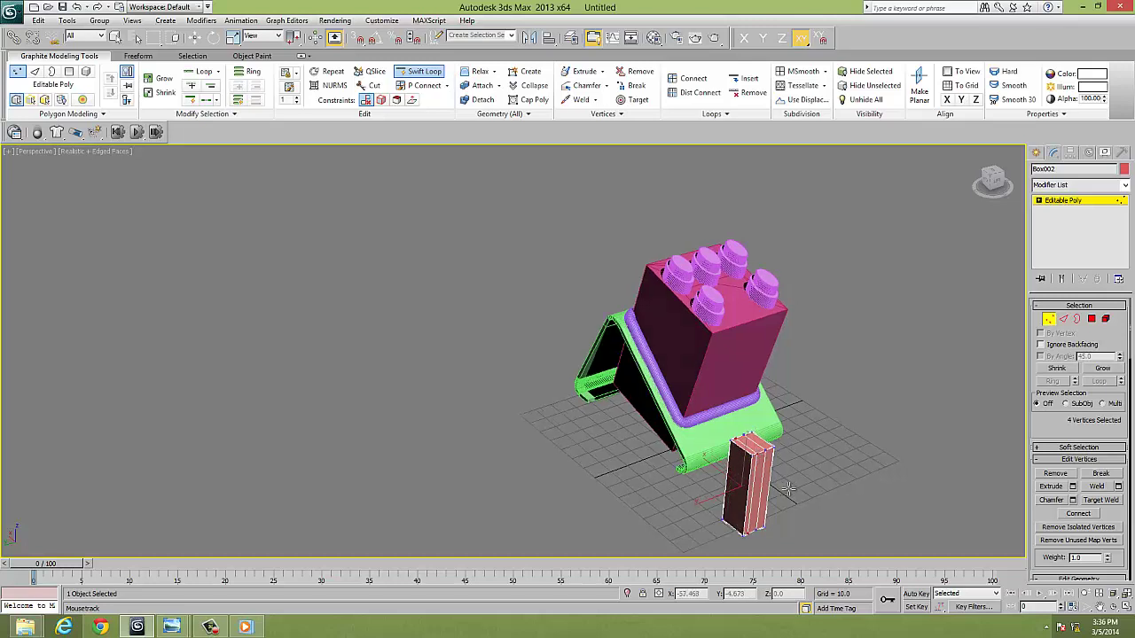
pyautogui.keyDown('alt'); pyautogui.moveTo(751, 443); pyautogui.dragTo(754, 468, button='middle'); pyautogui.keyUp('alt')
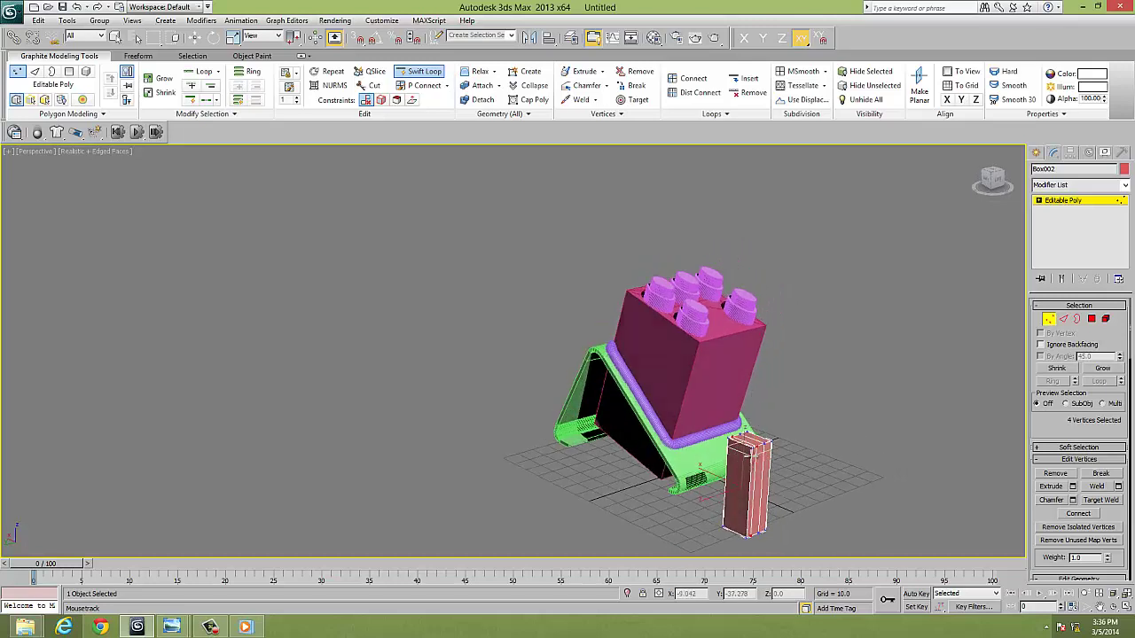
pyautogui.click(752, 458)
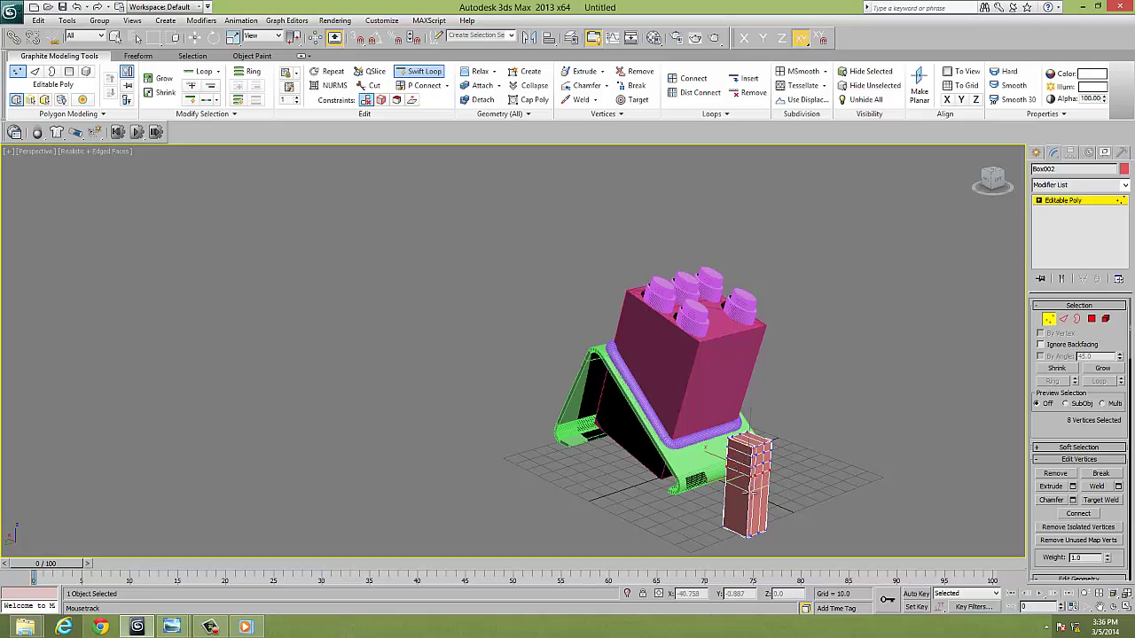
pyautogui.moveTo(749, 506); pyautogui.dragTo(746, 512)
# Add vertical edge loops to the small box with Swift Loop.
pyautogui.press('w')
pyautogui.keyDown('alt'); pyautogui.moveTo(805, 525); pyautogui.dragTo(838, 446, button='middle'); pyautogui.keyUp('alt')
pyautogui.scroll(2, 816, 520)
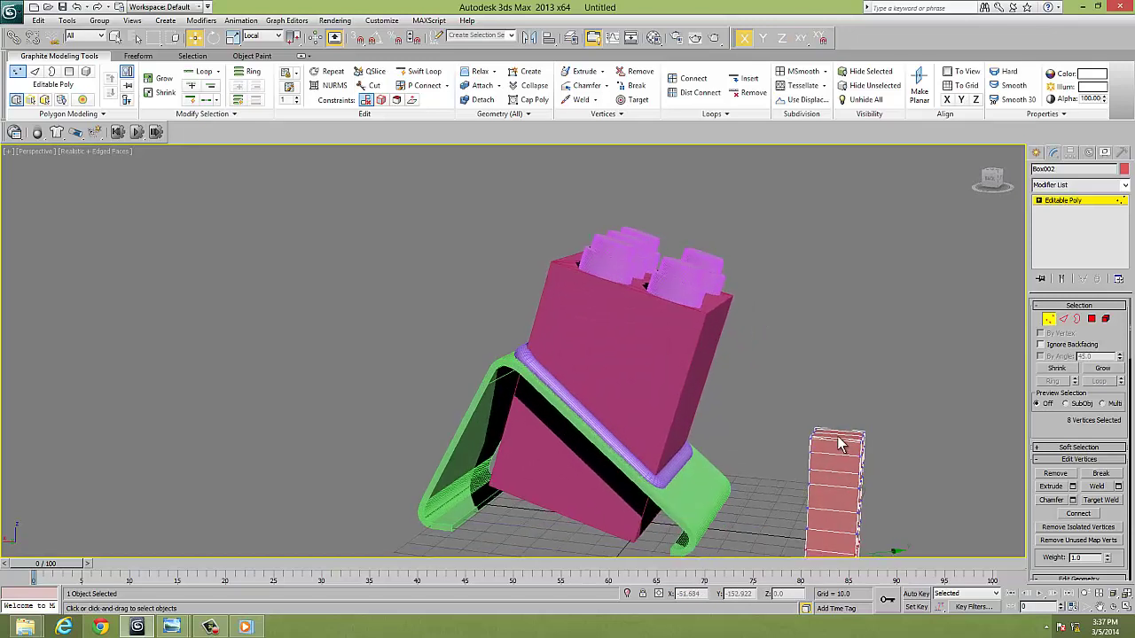
pyautogui.click(420, 71)
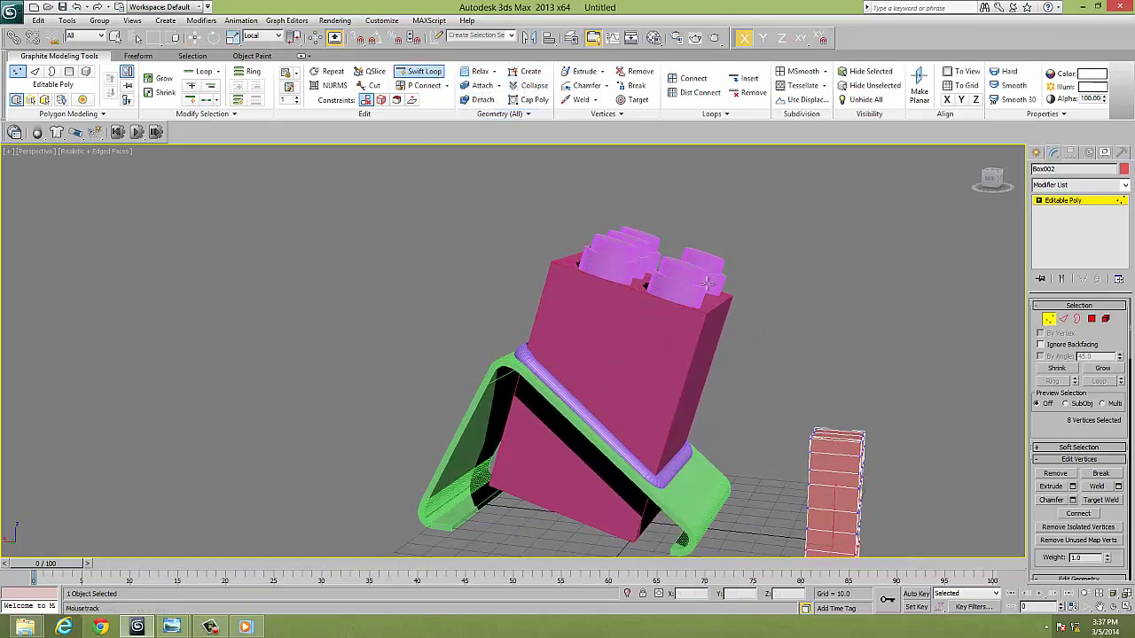
pyautogui.click(831, 436)
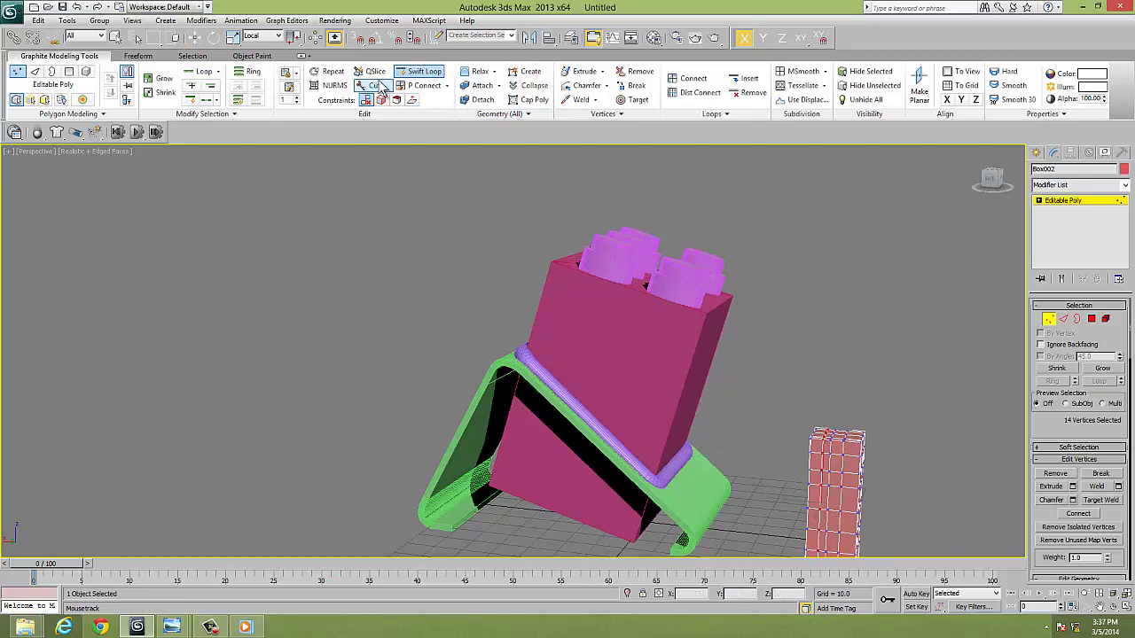
pyautogui.click(417, 73)
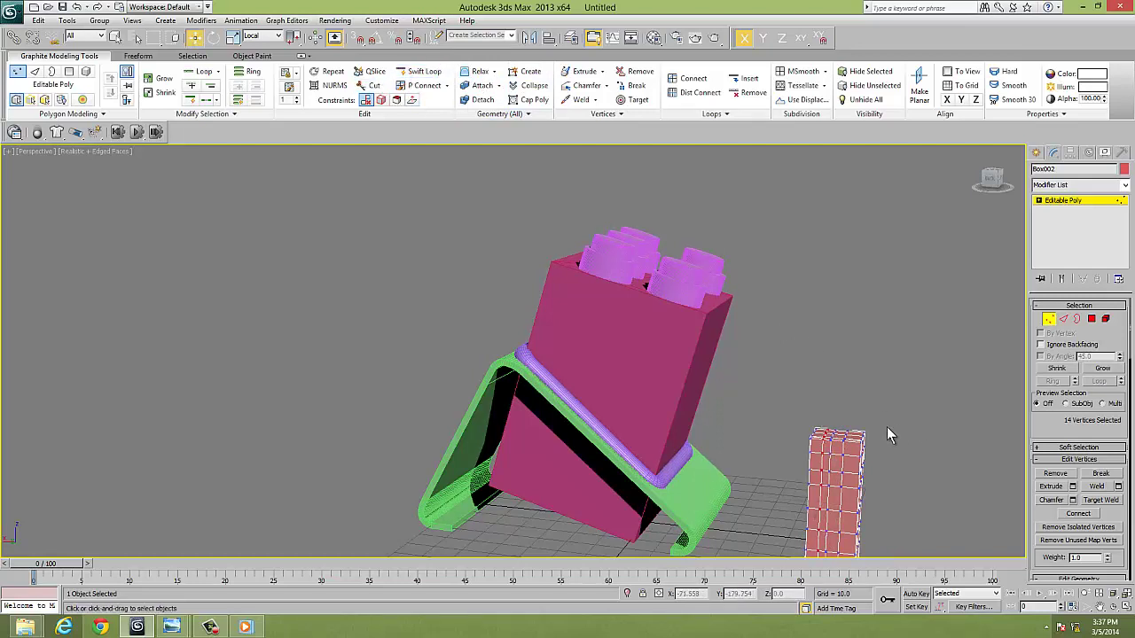
# In Back view, pull the right-edge vertices inward at two heights to carve V-notches.
pyautogui.press('f')
pyautogui.press('l')
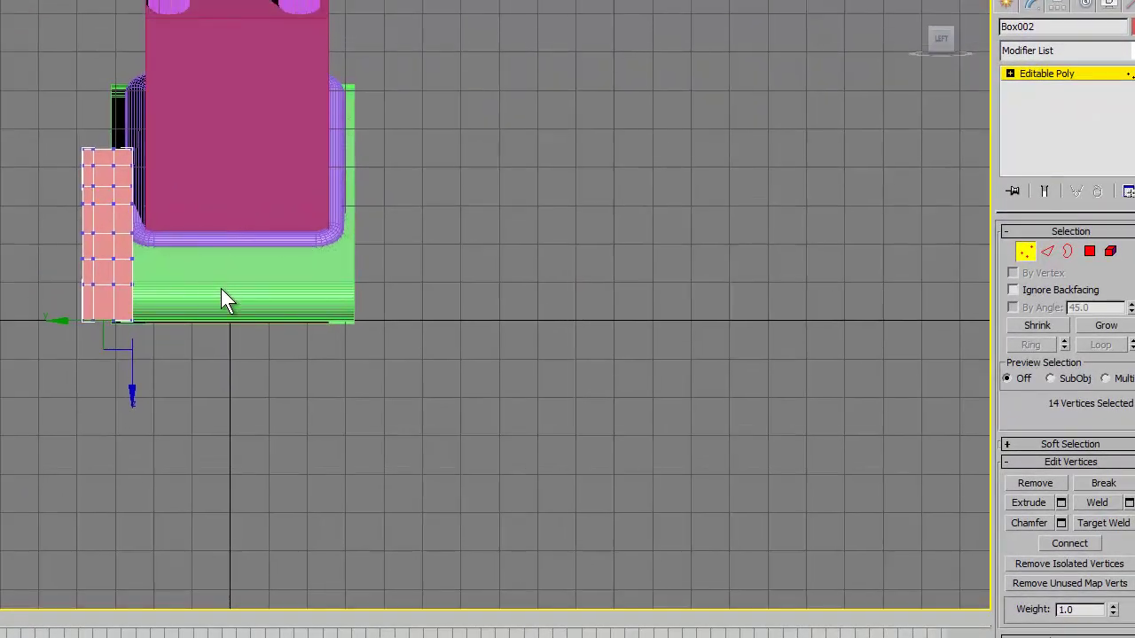
pyautogui.press('p')
pyautogui.press('k')
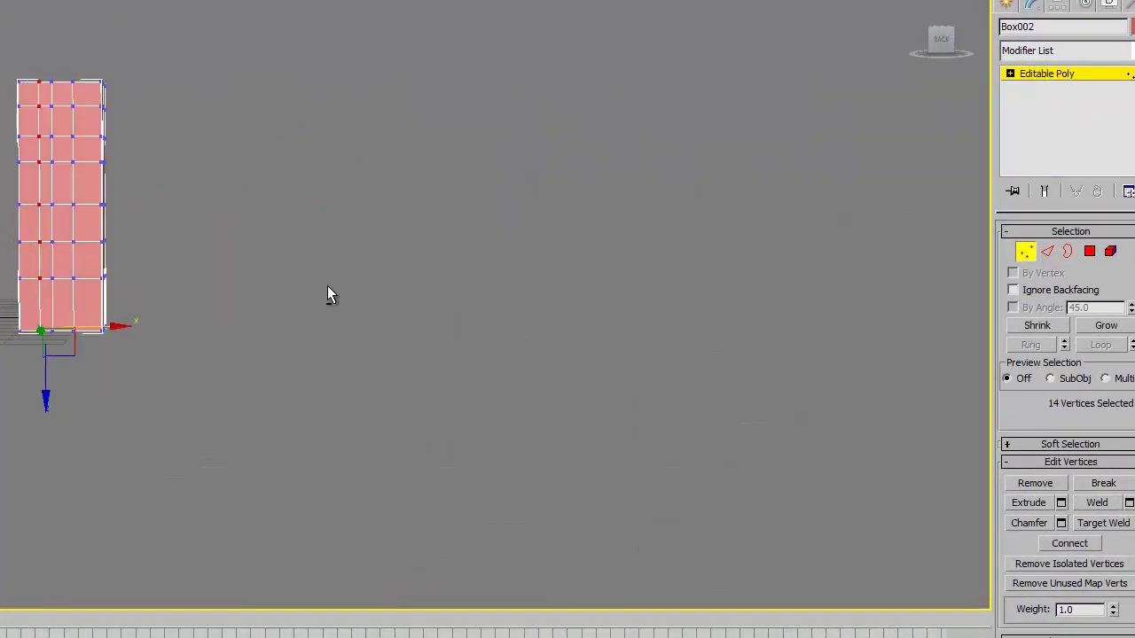
pyautogui.moveTo(183, 271); pyautogui.dragTo(213, 313, button='middle')
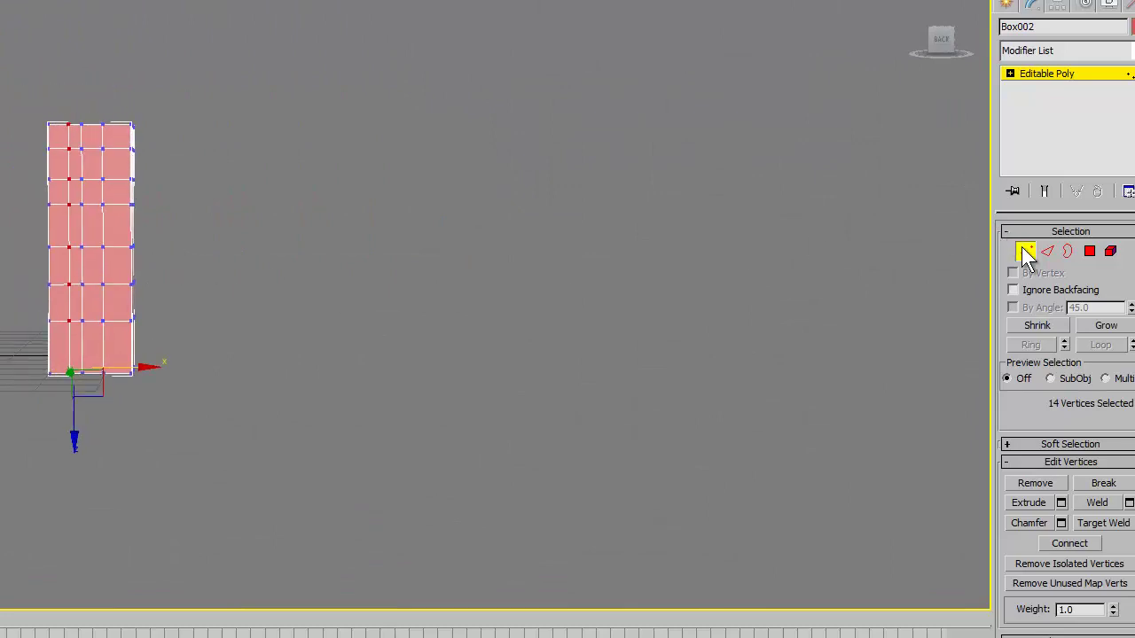
pyautogui.click(1023, 251)
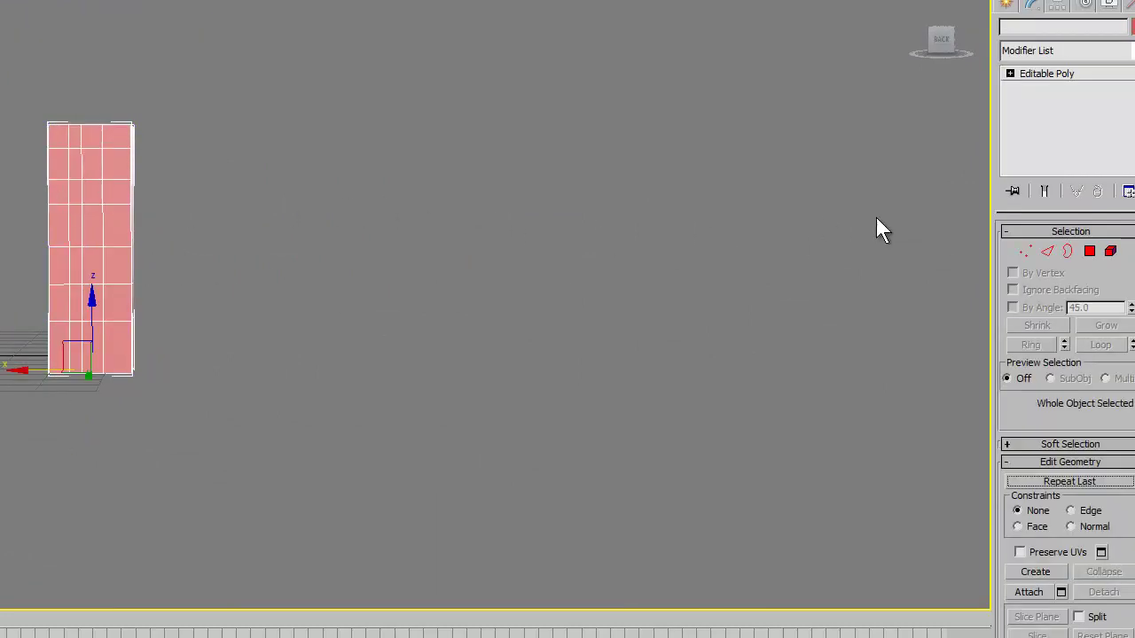
pyautogui.click(1025, 251)
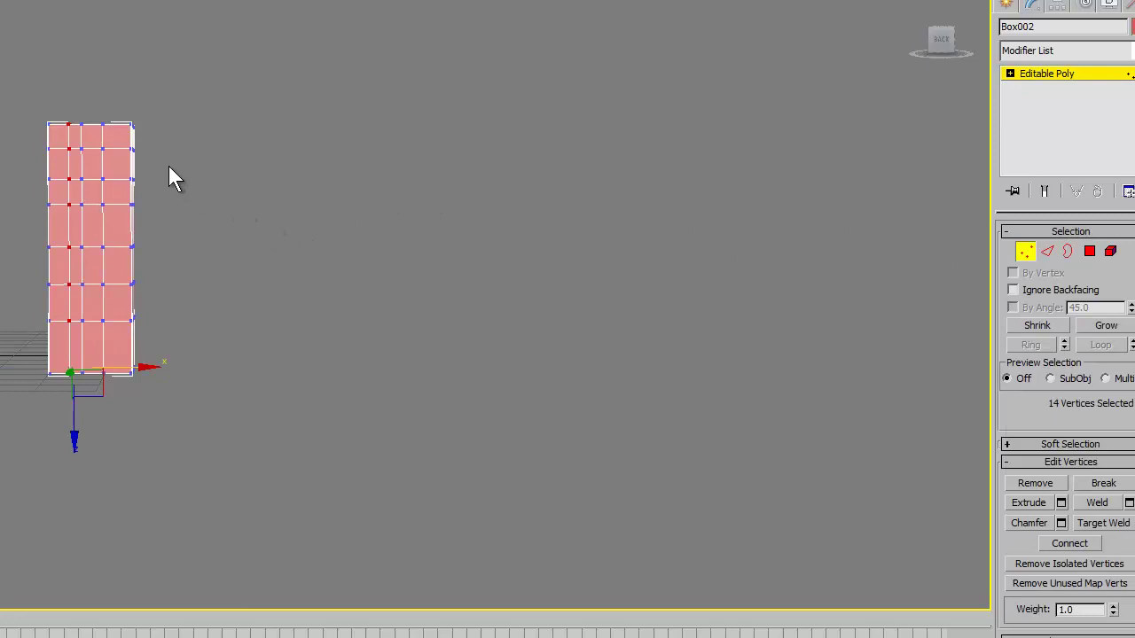
pyautogui.moveTo(115, 198)
pyautogui.mouseDown()
pyautogui.moveTo(168, 206)
pyautogui.moveTo(141, 248)
pyautogui.mouseUp()
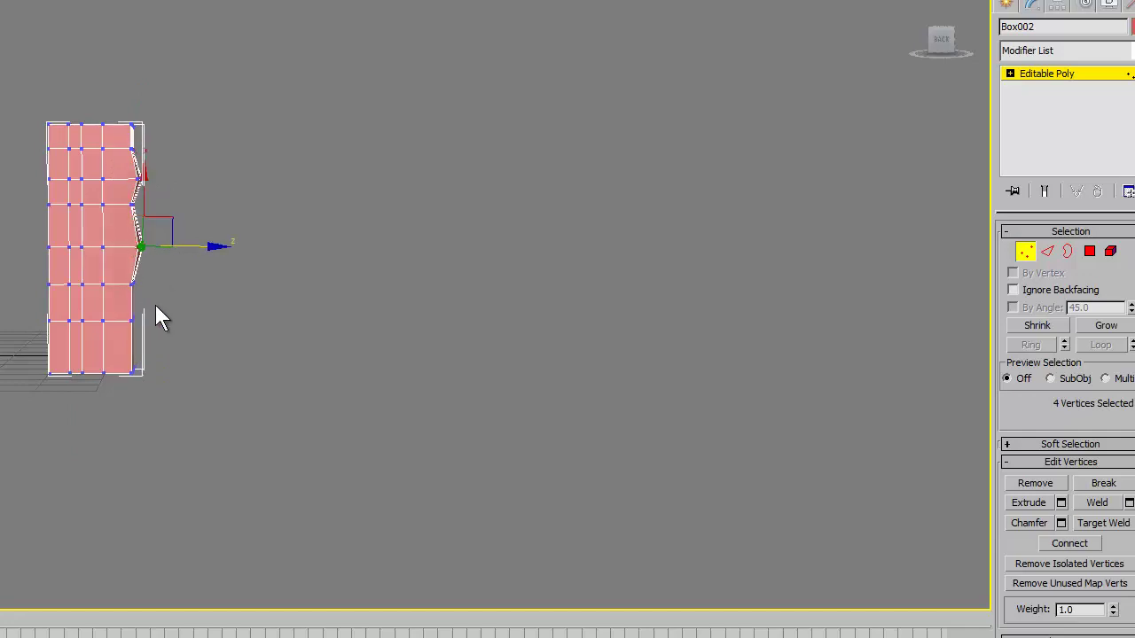
pyautogui.moveTo(124, 344)
pyautogui.mouseDown()
pyautogui.moveTo(150, 305)
pyautogui.moveTo(184, 321)
pyautogui.mouseUp()
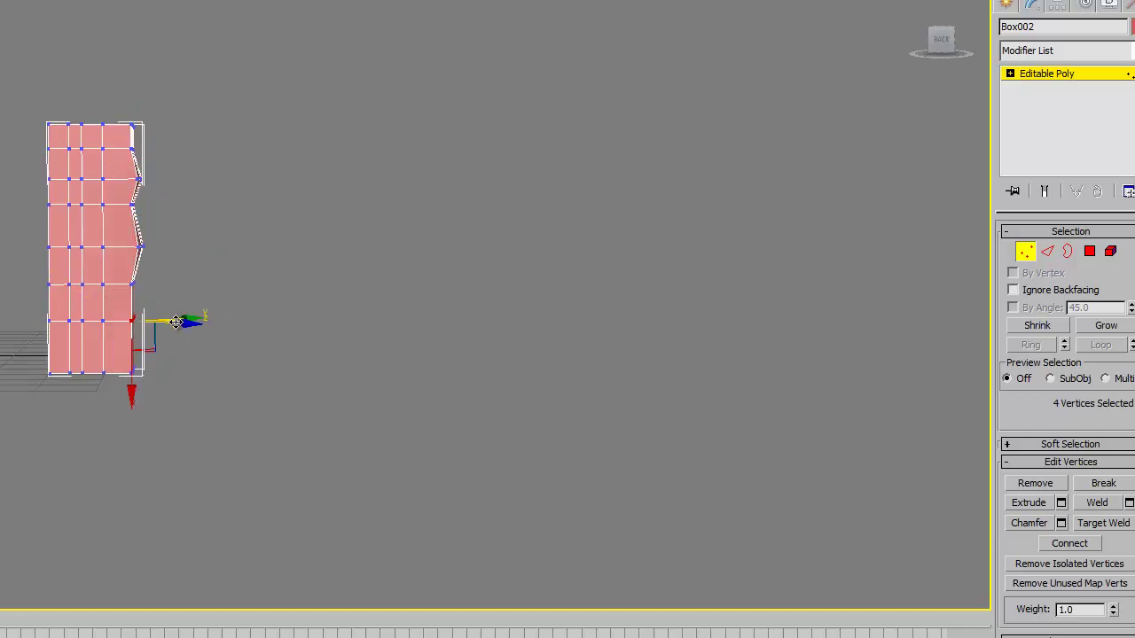
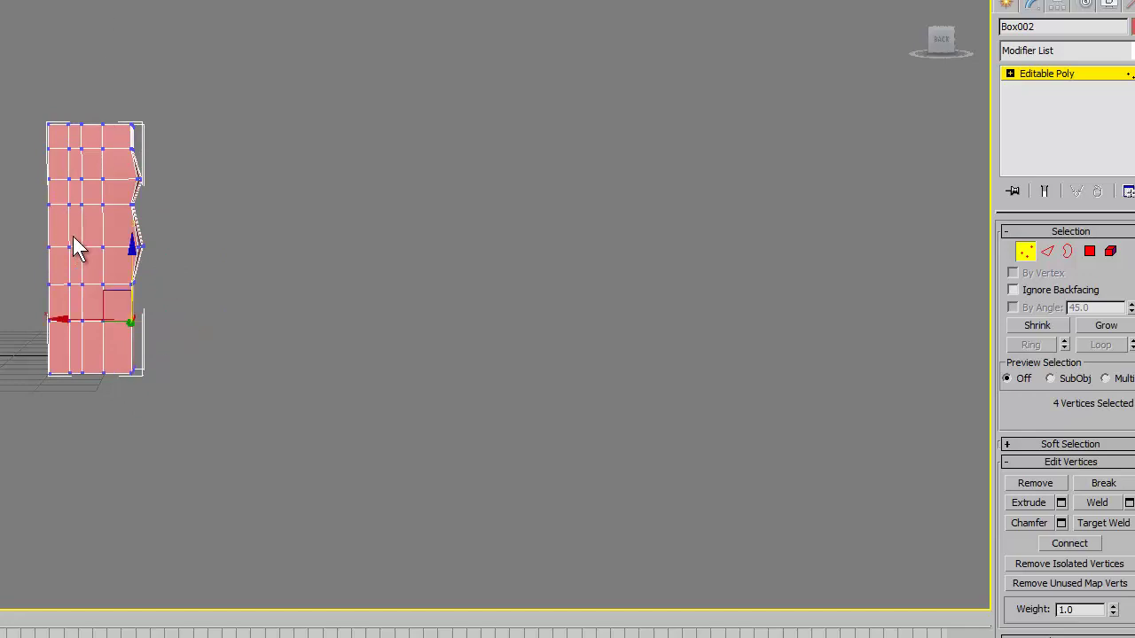
# Move Box002's lower right-edge vertices outward along X to finish its zigzag side.
pyautogui.moveTo(70, 320); pyautogui.dragTo(173, 352)
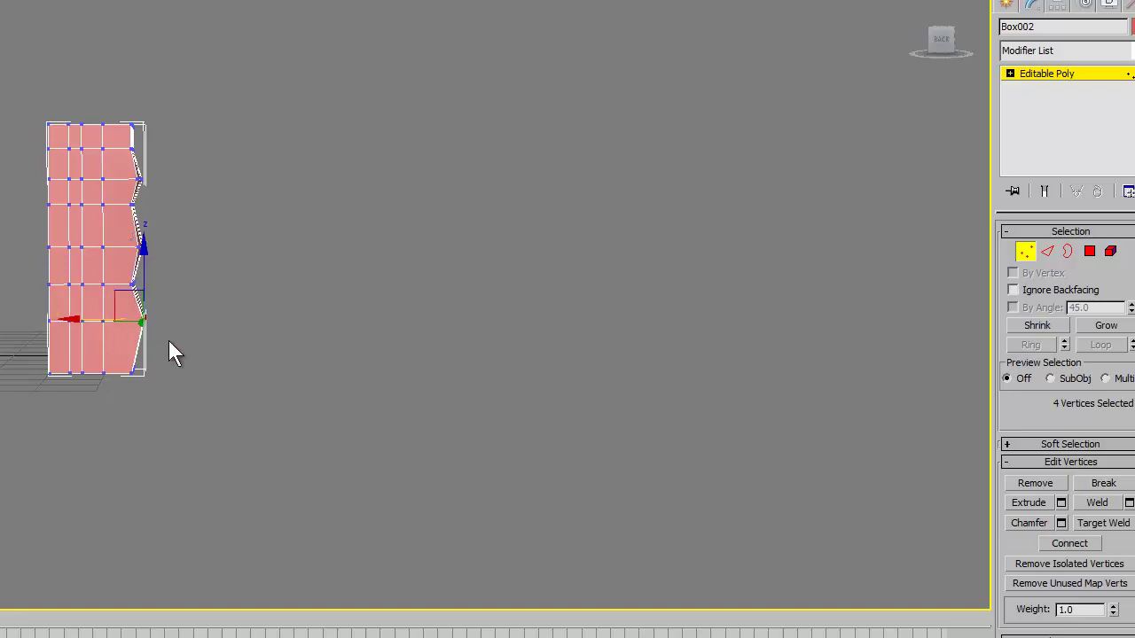
pyautogui.click(226, 346)
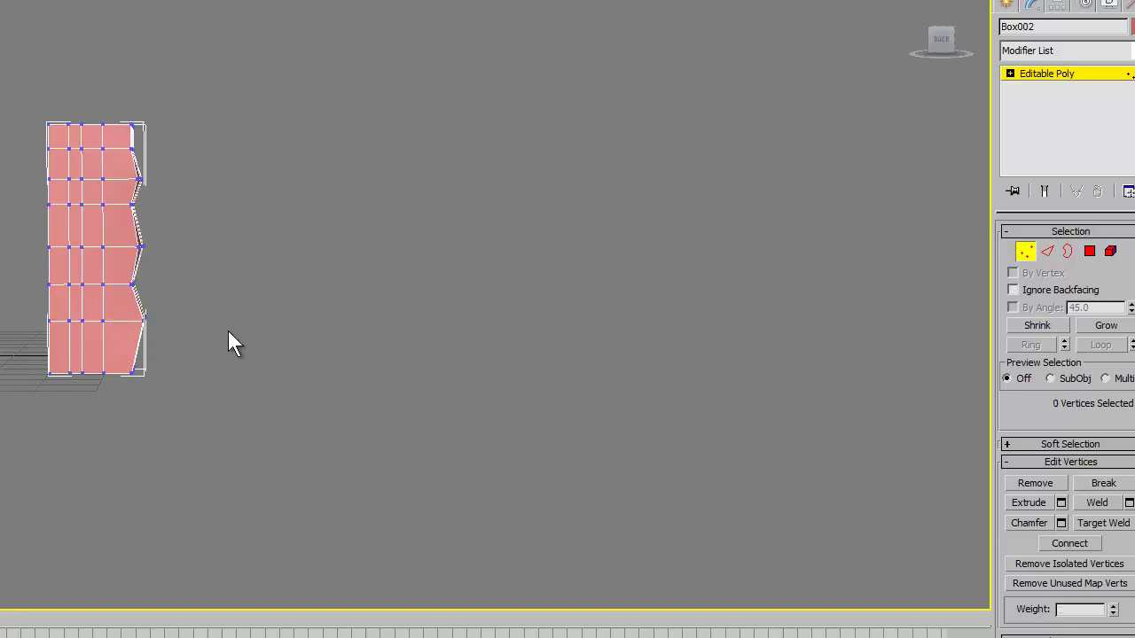
pyautogui.moveTo(228, 341)
pyautogui.keyDown('alt'); pyautogui.mouseDown(button='middle')
pyautogui.moveTo(112, 392)
pyautogui.moveTo(263, 327)
pyautogui.moveTo(165, 324)
pyautogui.moveTo(174, 331)
pyautogui.moveTo(142, 370)
pyautogui.moveTo(110, 338)
pyautogui.mouseUp(button='middle'); pyautogui.keyUp('alt')
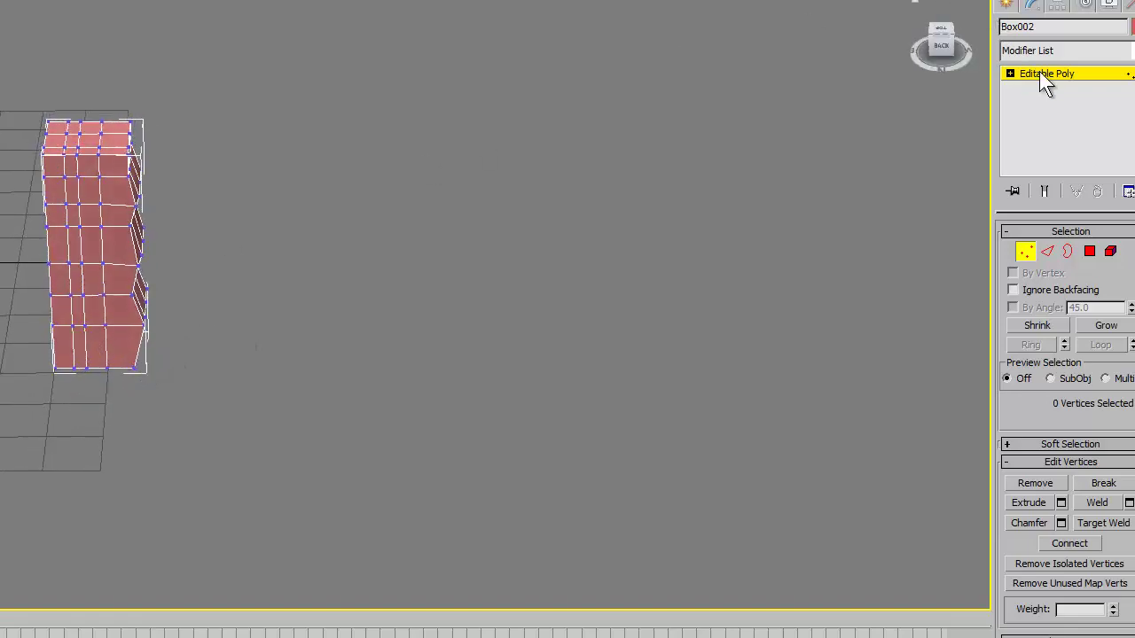
# Add a TurboSmooth modifier at 1 iteration to Box002.
pyautogui.click(1039, 74)
pyautogui.click(1054, 53)
pyautogui.scroll(-2, 1084, 286)
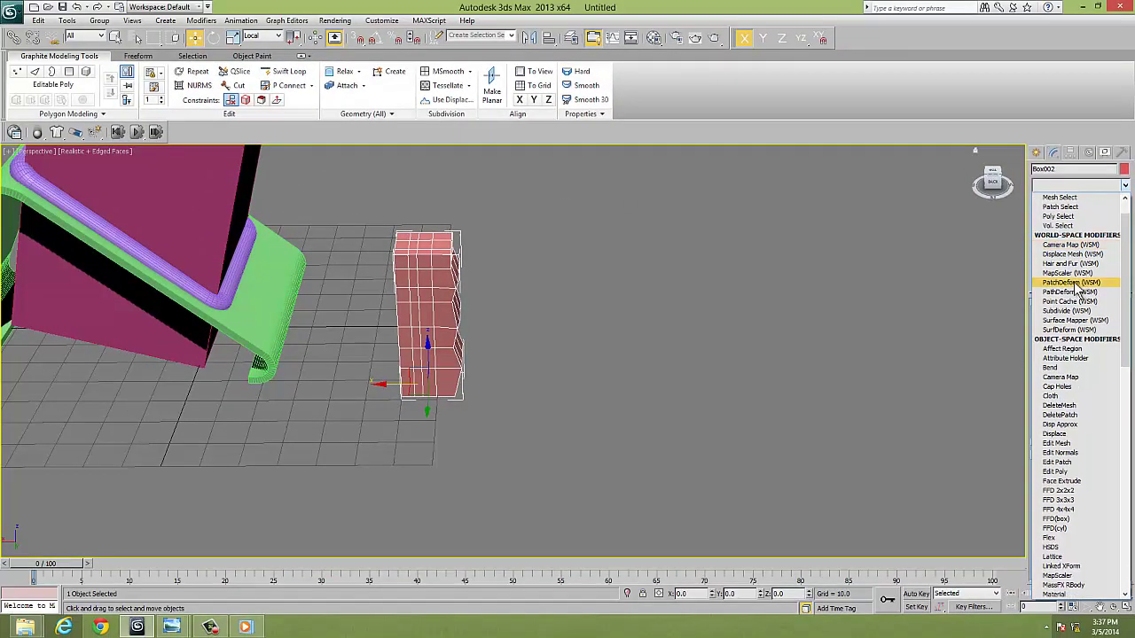
pyautogui.scroll(-10, 1087, 344)
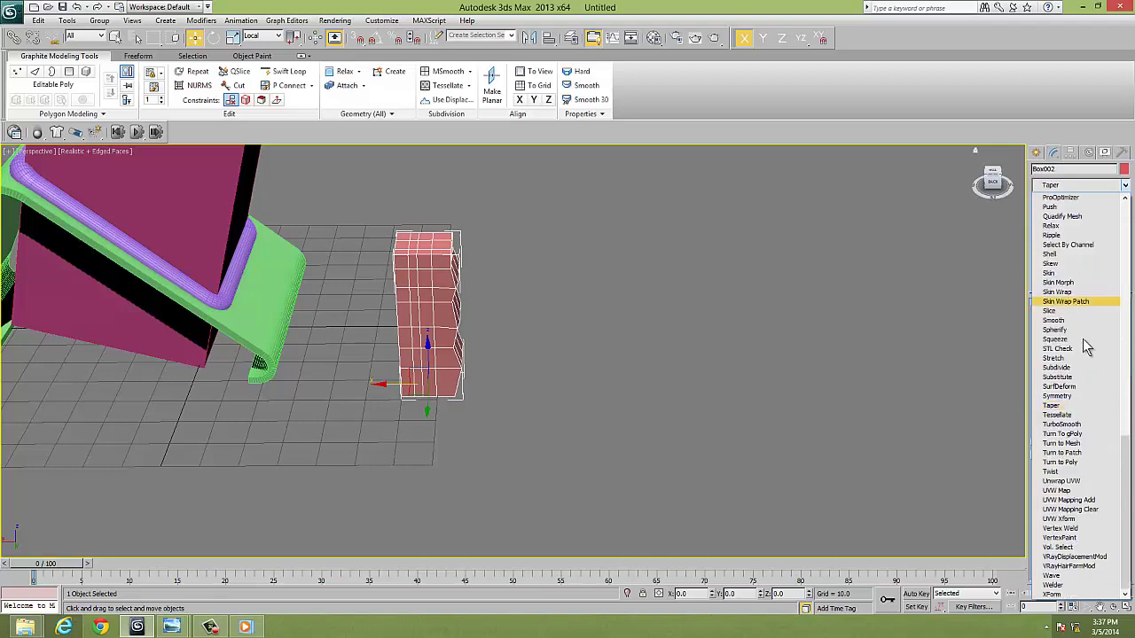
pyautogui.click(1061, 424)
pyautogui.keyDown('alt'); pyautogui.moveTo(604, 344); pyautogui.dragTo(512, 352, button='middle'); pyautogui.keyUp('alt')
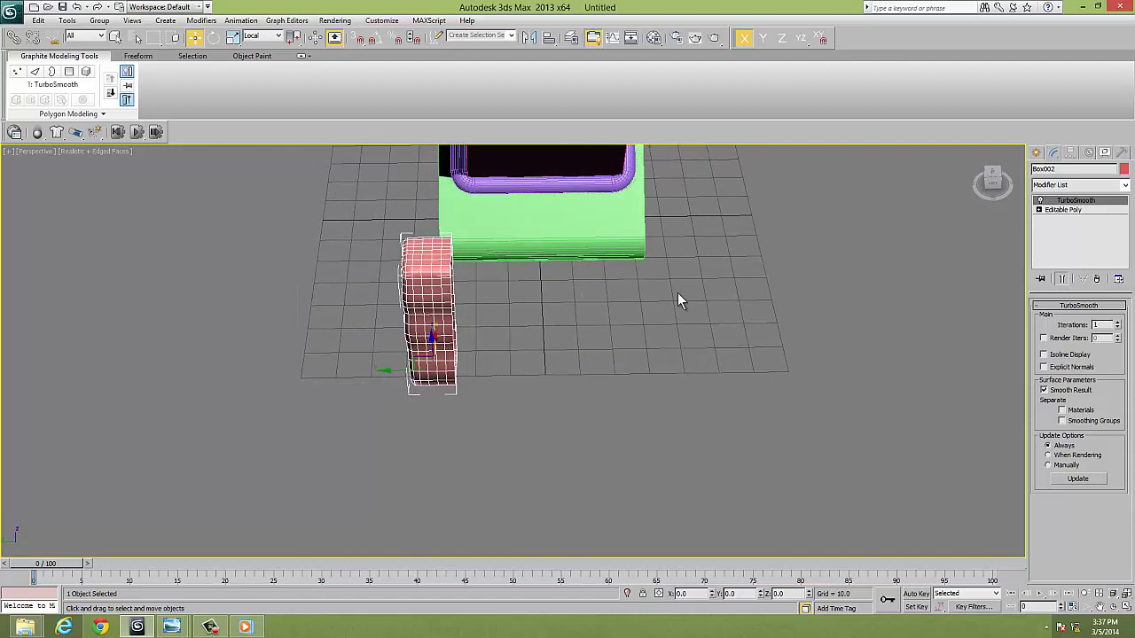
# Non-uniformly scale Box002 down to 39.803% along Y to make it thinner.
pyautogui.click(233, 37)
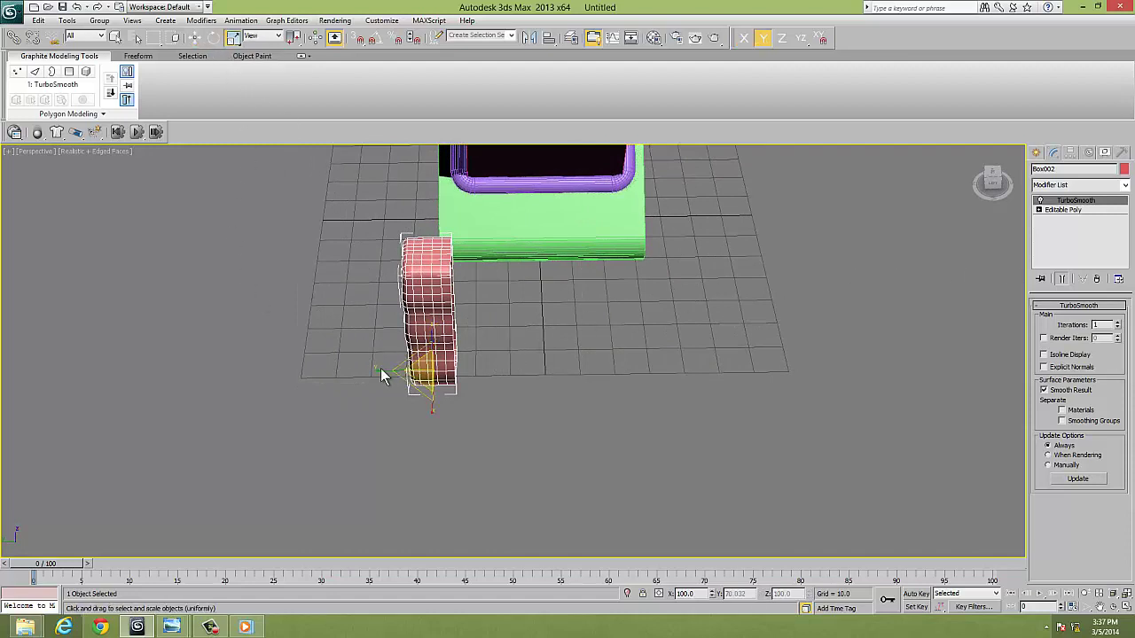
pyautogui.hotkey('ctrl', 'e')
pyautogui.moveTo(375, 375); pyautogui.dragTo(404, 375)
pyautogui.hotkey('ctrl', 'e')
pyautogui.moveTo(416, 372)
pyautogui.keyDown('alt'); pyautogui.mouseDown(button='middle')
pyautogui.moveTo(548, 342)
pyautogui.moveTo(510, 357)
pyautogui.moveTo(487, 340)
pyautogui.mouseUp(button='middle'); pyautogui.keyUp('alt')
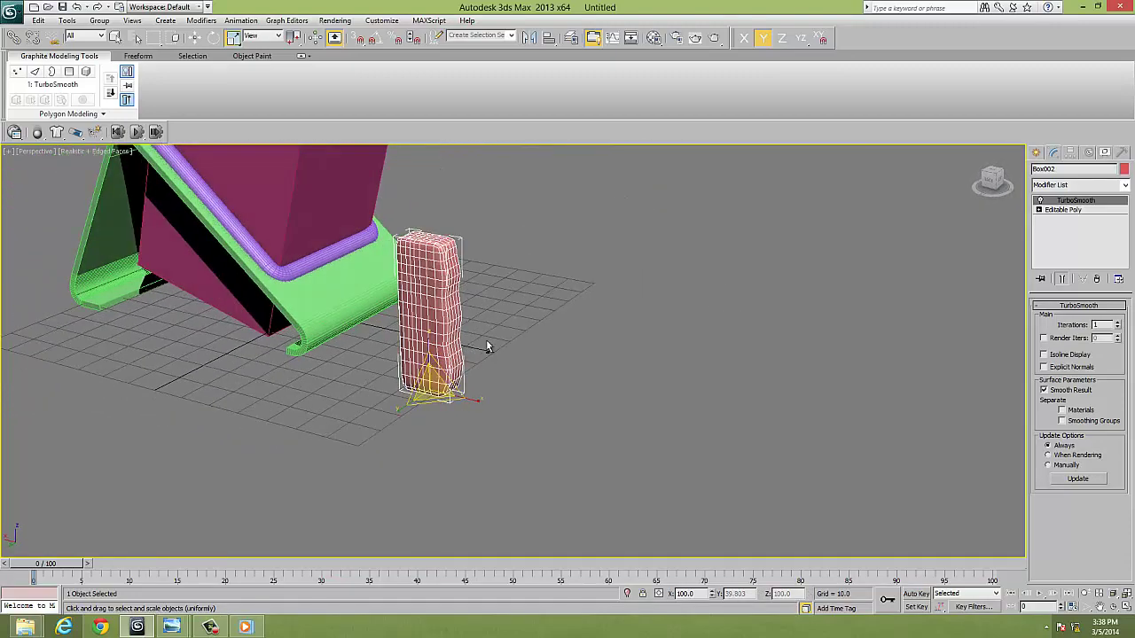
pyautogui.click(1038, 209)
# In the base Editable Poly, select Box002's right-edge vertices and push them outward on X.
pyautogui.click(1063, 210)
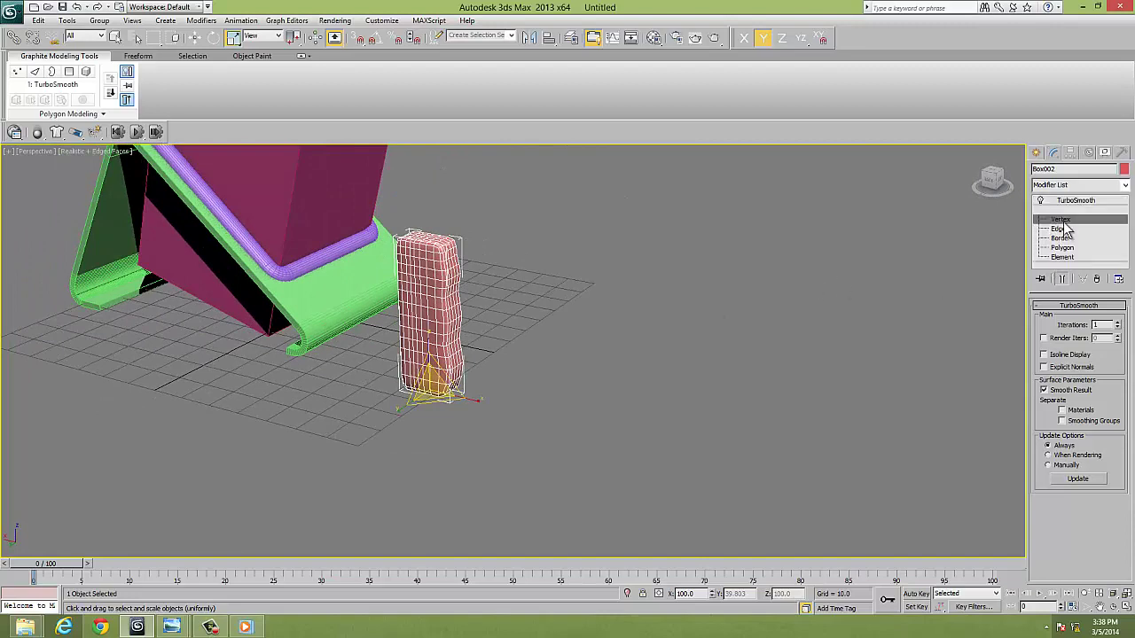
pyautogui.press('1')
pyautogui.moveTo(594, 321)
pyautogui.keyDown('alt'); pyautogui.mouseDown(button='middle')
pyautogui.moveTo(640, 299)
pyautogui.moveTo(502, 293)
pyautogui.mouseUp(button='middle'); pyautogui.keyUp('alt')
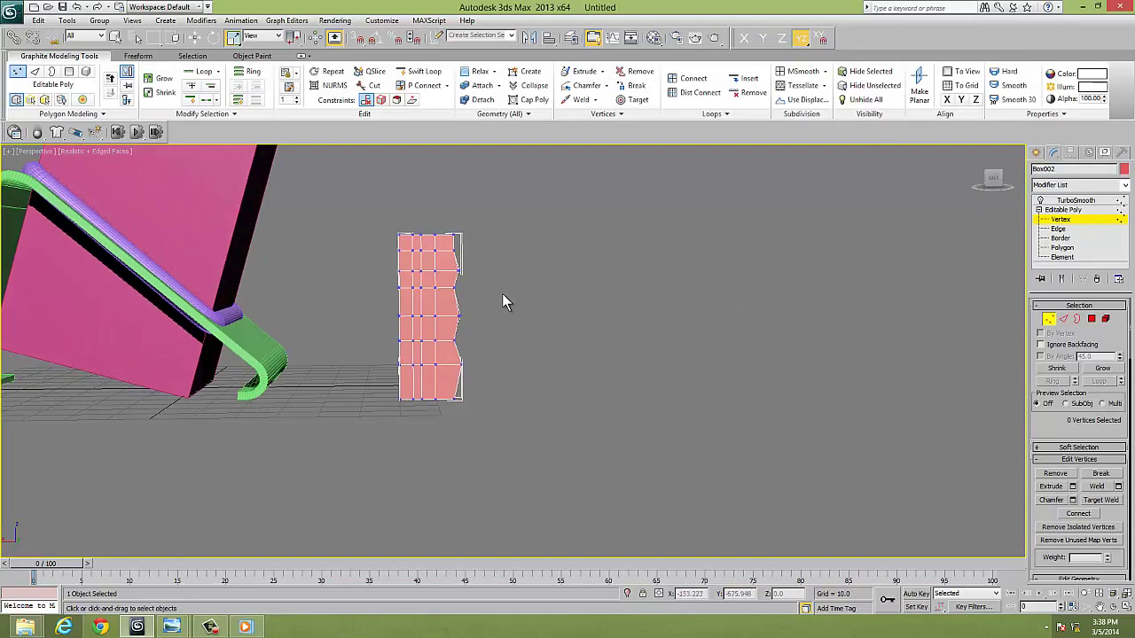
pyautogui.moveTo(457, 282); pyautogui.dragTo(458, 355)
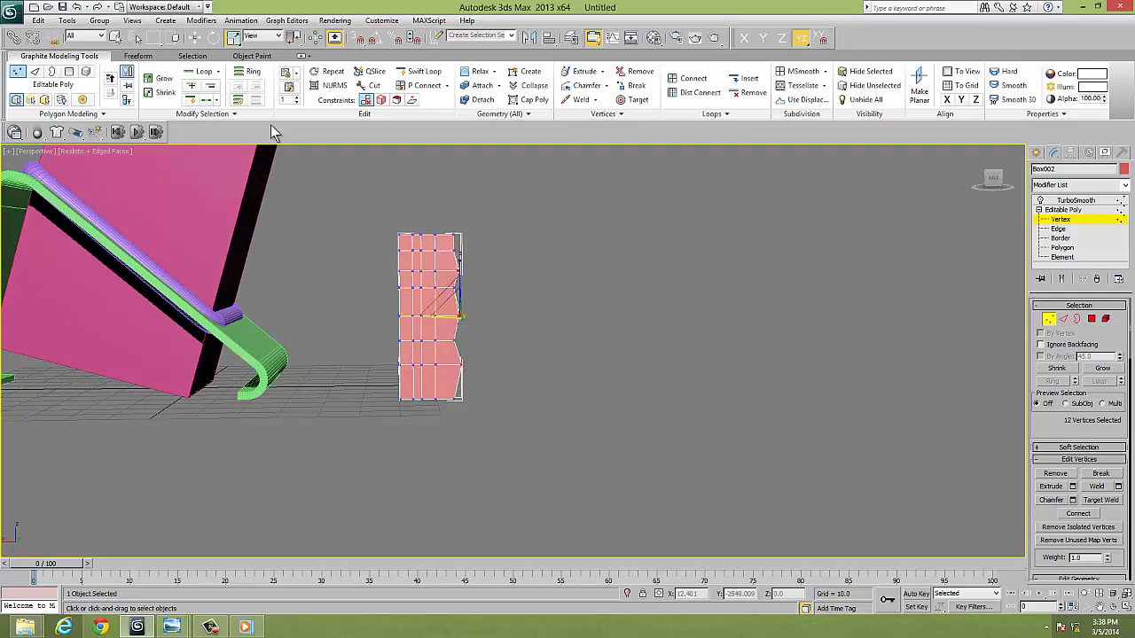
pyautogui.click(195, 38)
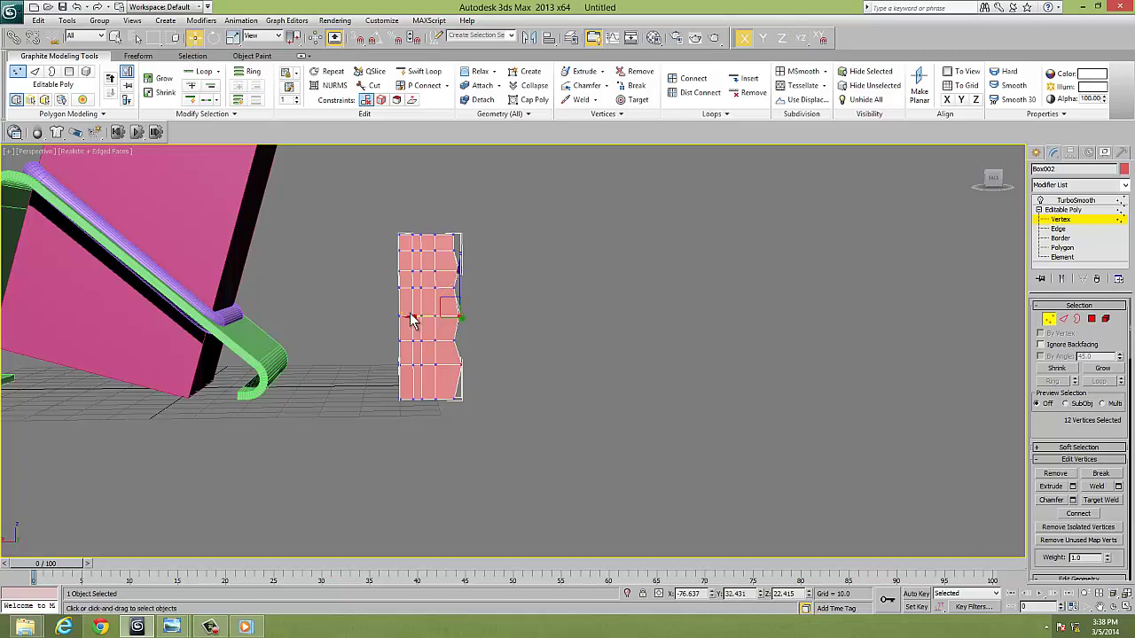
pyautogui.moveTo(412, 316); pyautogui.dragTo(421, 317)
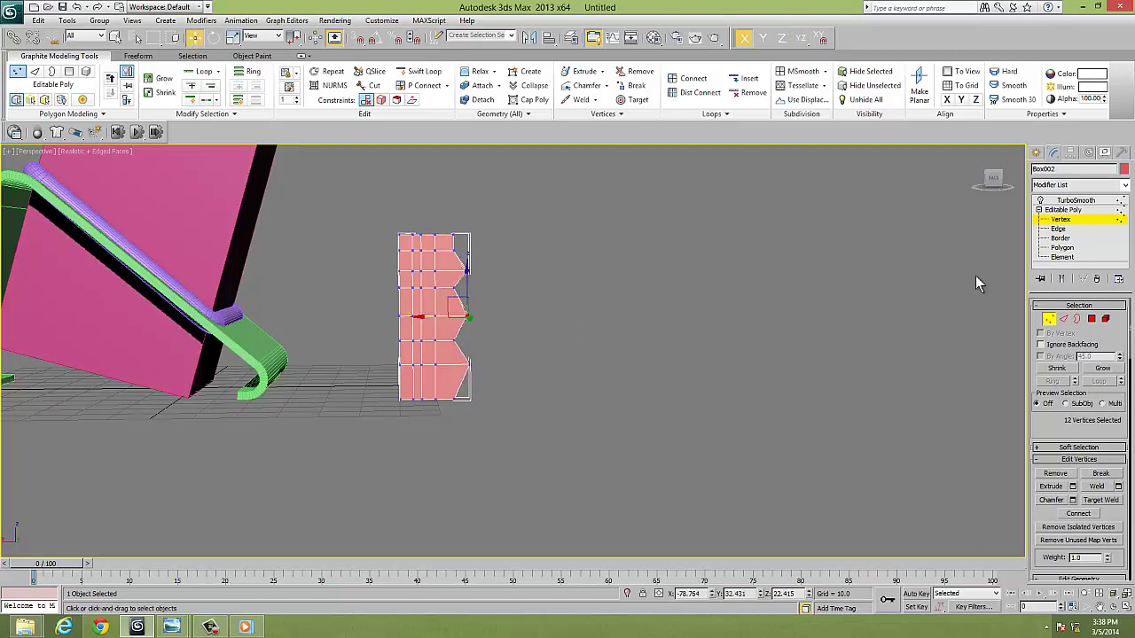
# With Show End Result on, pull the right-side vertices slightly inward into a gentle wave.
pyautogui.click(1076, 201)
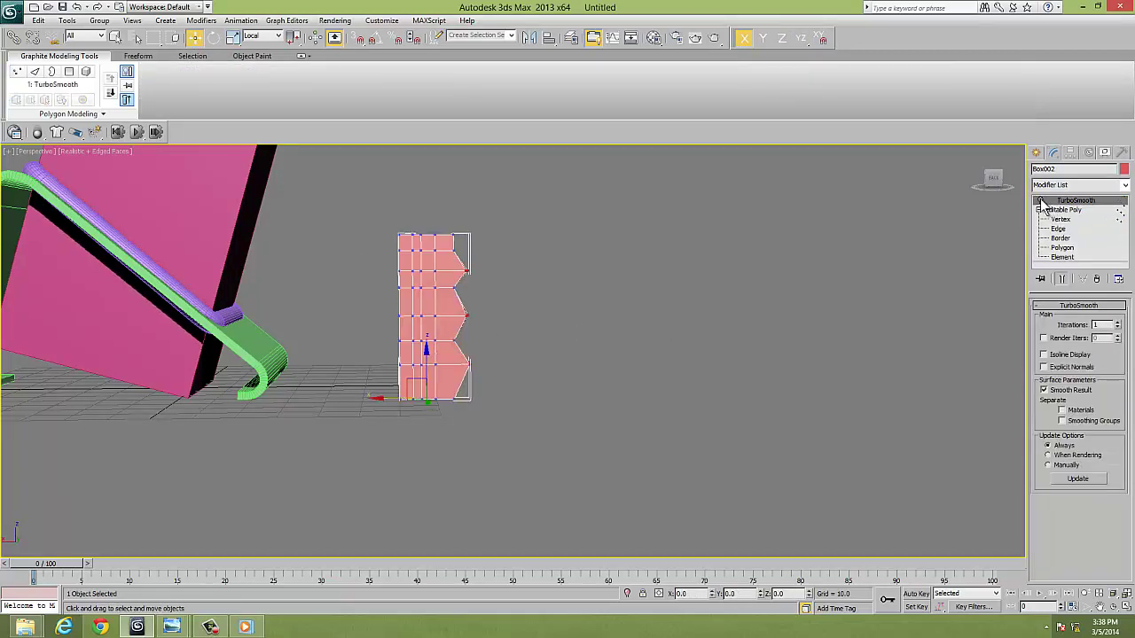
pyautogui.click(1042, 202)
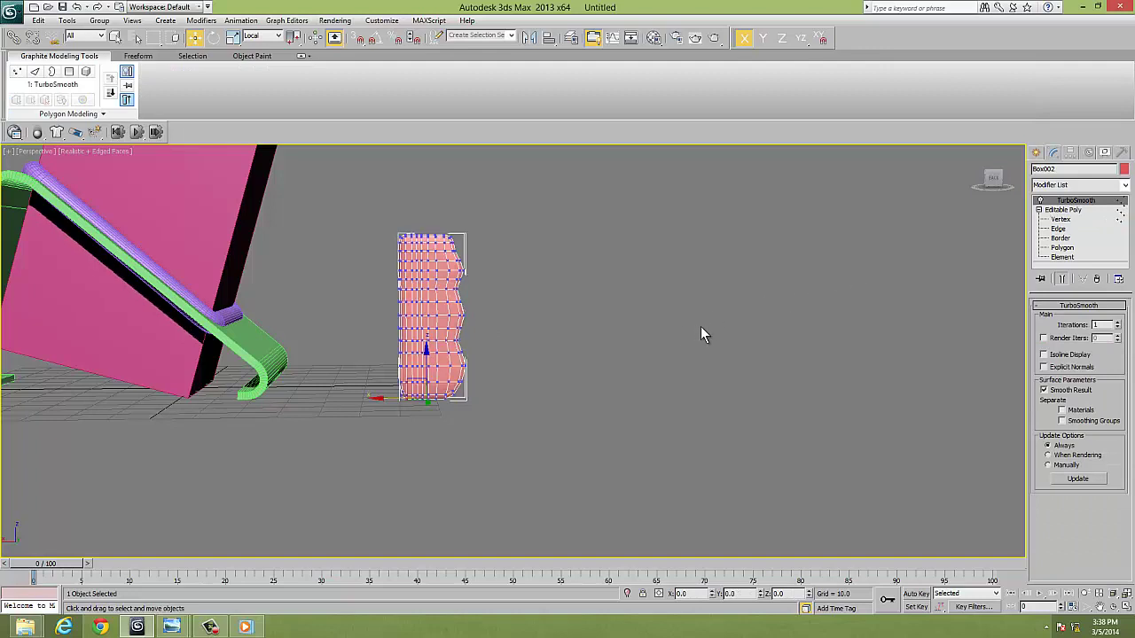
pyautogui.click(1056, 220)
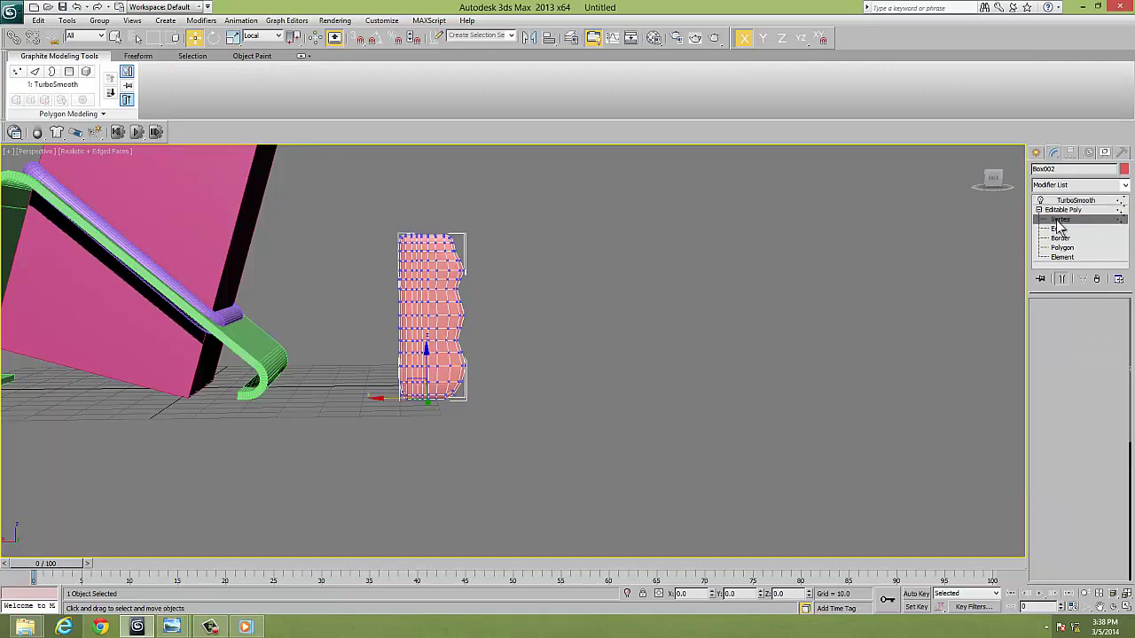
pyautogui.click(1061, 278)
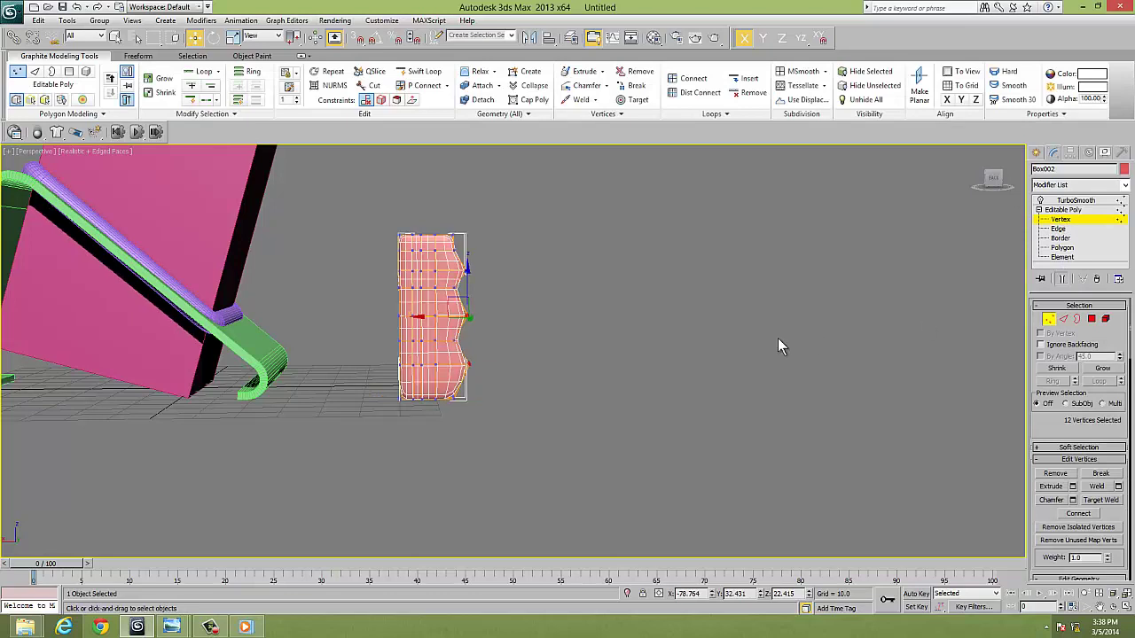
pyautogui.moveTo(423, 320); pyautogui.dragTo(416, 318)
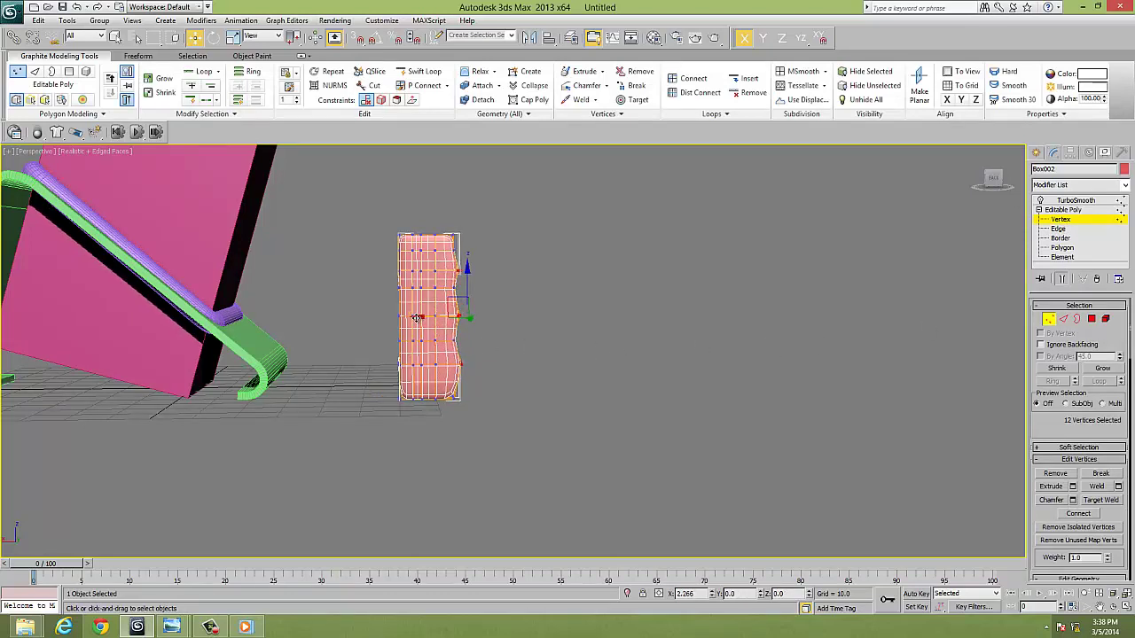
pyautogui.click(518, 320)
# At Vertex level, select six middle vertices of Box002 and move them to bulge the side.
pyautogui.click(1072, 211)
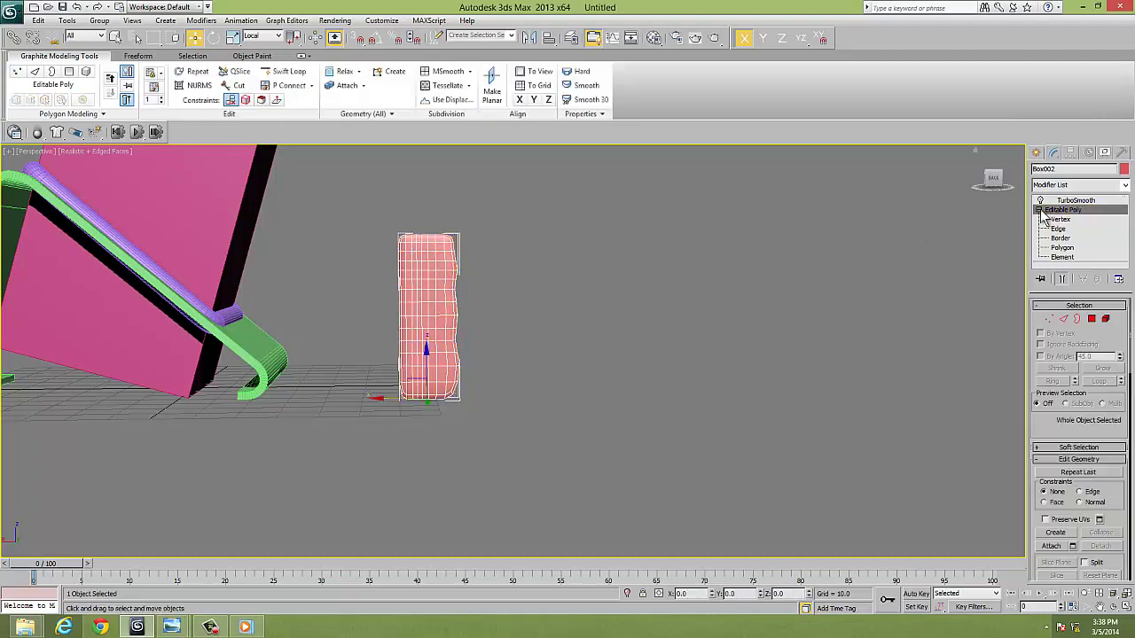
pyautogui.keyDown('alt'); pyautogui.moveTo(516, 357); pyautogui.dragTo(438, 390, button='middle'); pyautogui.keyUp('alt')
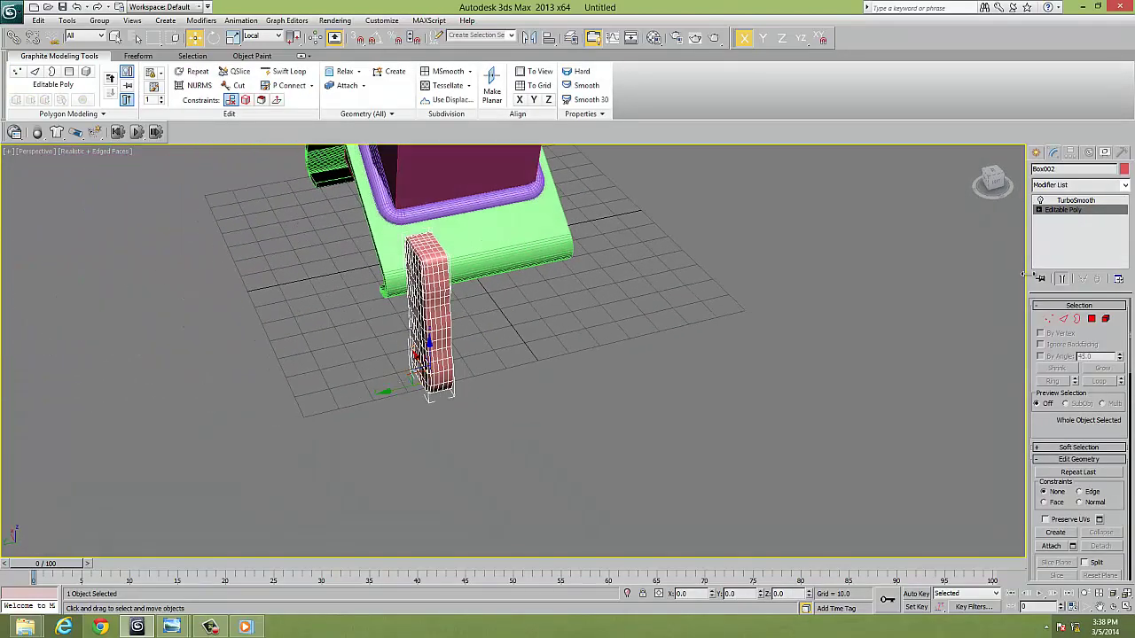
pyautogui.rightClick(437, 324)
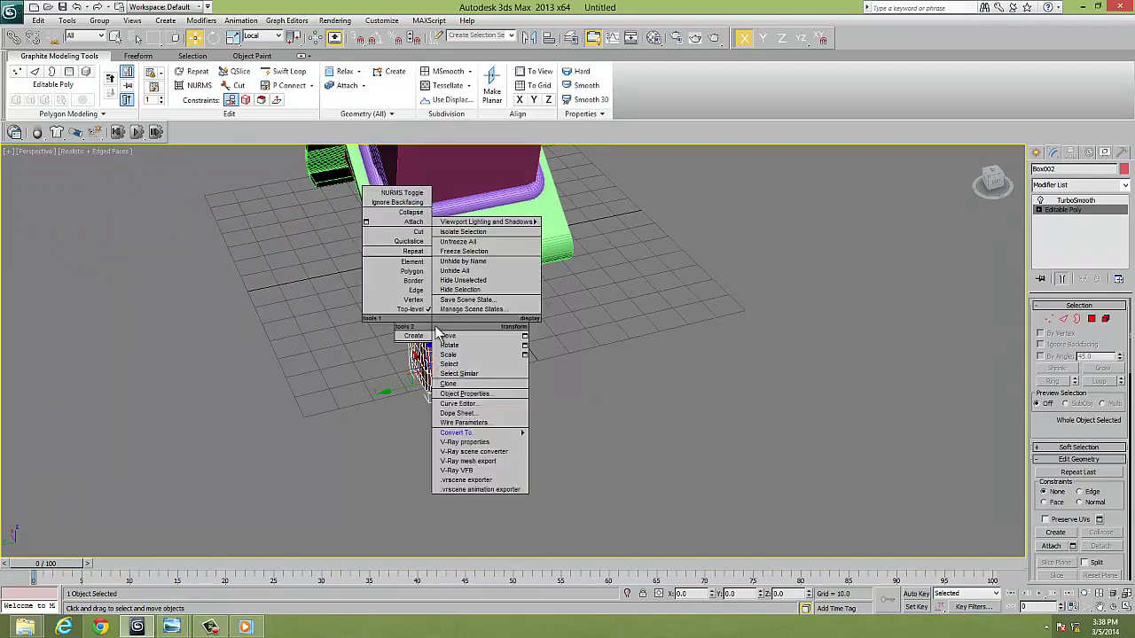
pyautogui.moveTo(623, 404)
pyautogui.keyDown('alt'); pyautogui.mouseDown(button='middle')
pyautogui.moveTo(517, 396)
pyautogui.moveTo(554, 399)
pyautogui.mouseUp(button='middle'); pyautogui.keyUp('alt')
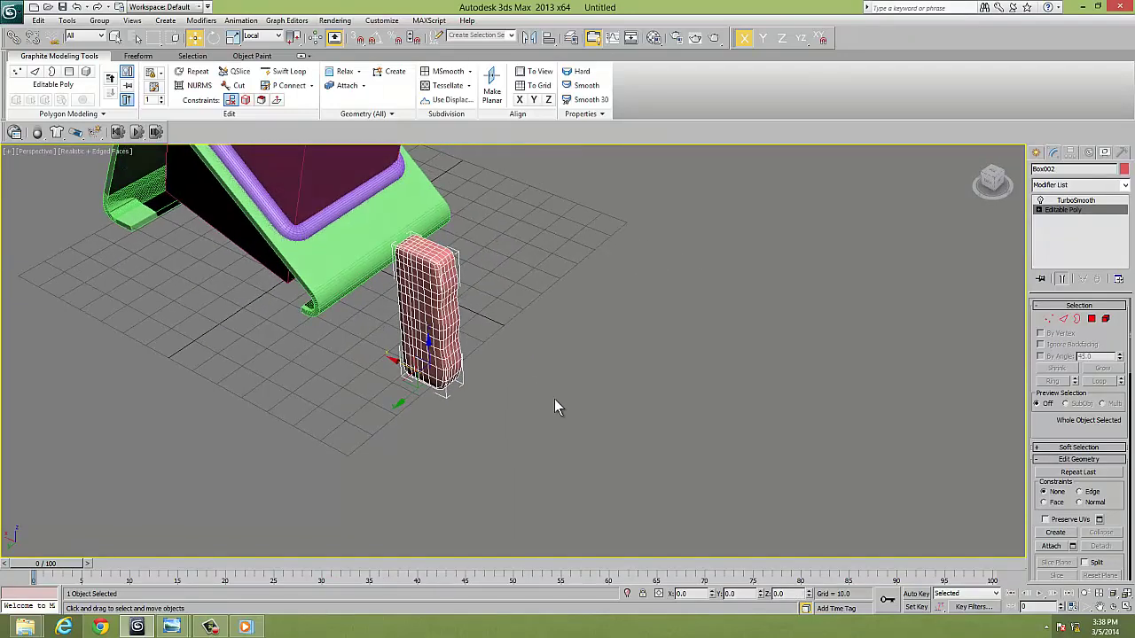
pyautogui.click(1039, 211)
pyautogui.click(1060, 219)
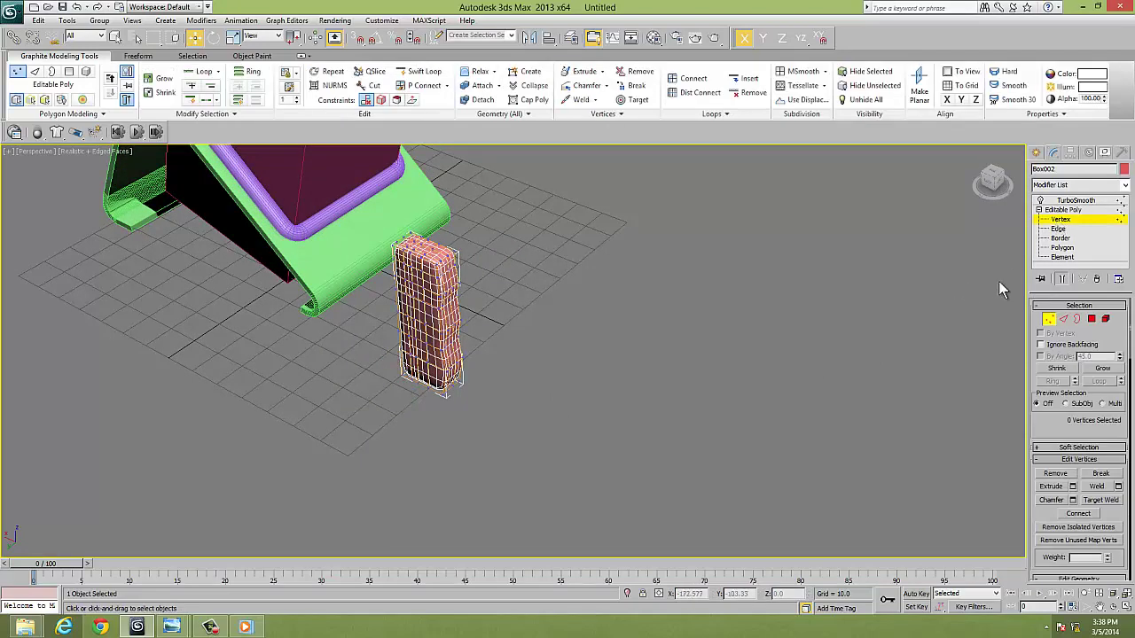
pyautogui.moveTo(651, 326)
pyautogui.keyDown('alt'); pyautogui.mouseDown(button='middle')
pyautogui.moveTo(762, 329)
pyautogui.moveTo(638, 339)
pyautogui.mouseUp(button='middle'); pyautogui.keyUp('alt')
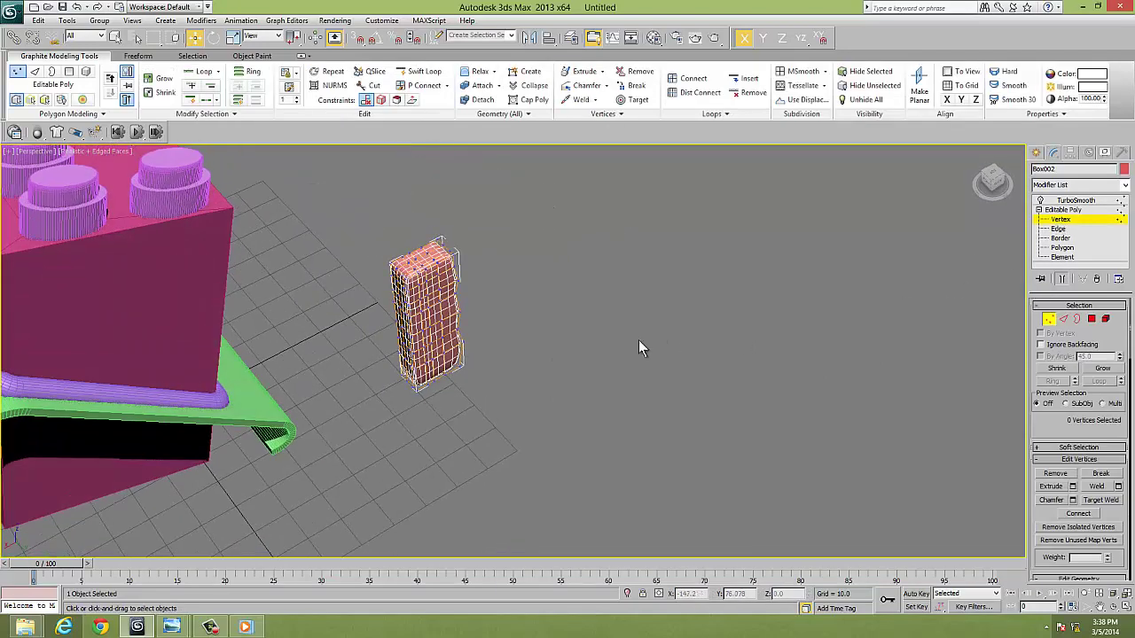
pyautogui.keyDown('alt'); pyautogui.moveTo(449, 330); pyautogui.dragTo(431, 279, button='middle'); pyautogui.keyUp('alt')
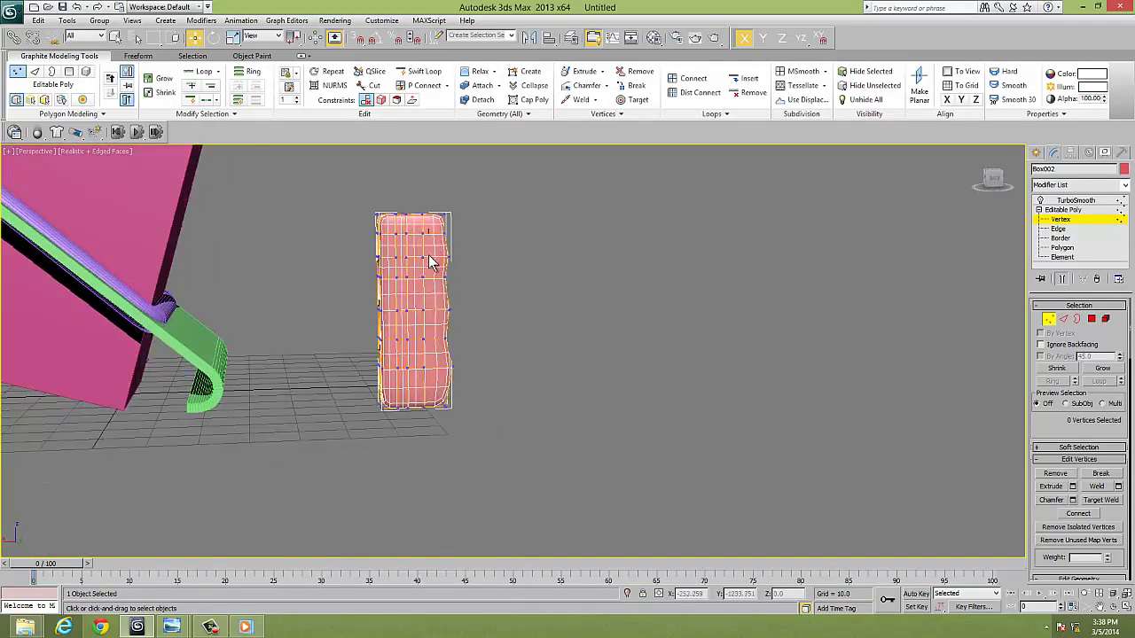
pyautogui.moveTo(417, 356); pyautogui.dragTo(414, 381)
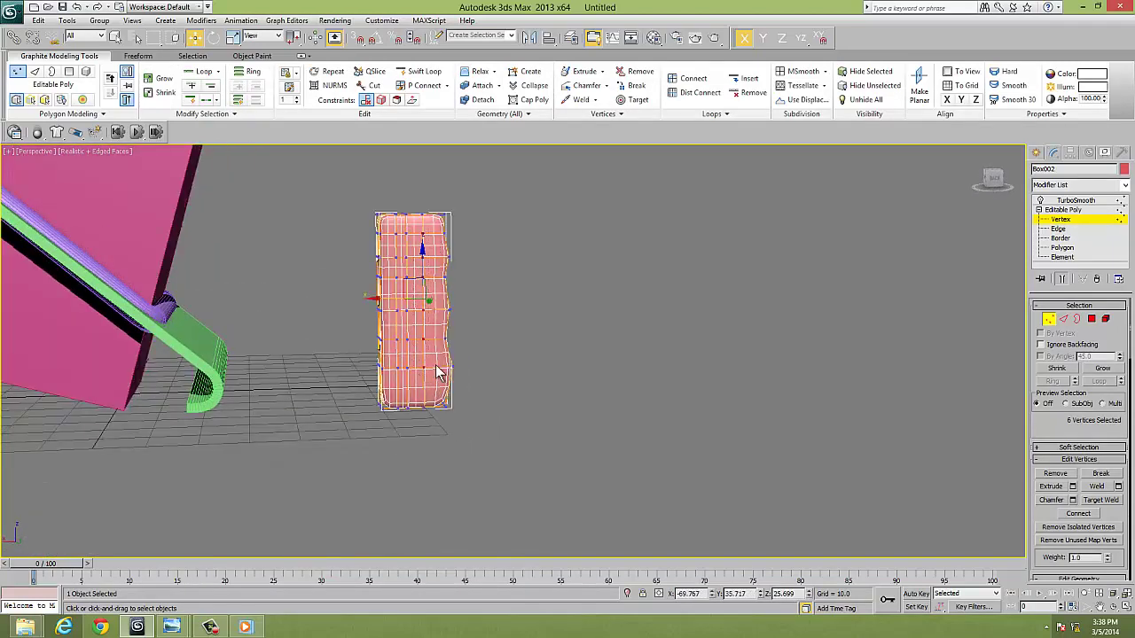
pyautogui.moveTo(438, 375)
pyautogui.keyDown('alt'); pyautogui.mouseDown(button='middle')
pyautogui.moveTo(464, 393)
pyautogui.moveTo(448, 350)
pyautogui.mouseUp(button='middle'); pyautogui.keyUp('alt')
pyautogui.moveTo(437, 308); pyautogui.dragTo(443, 311)
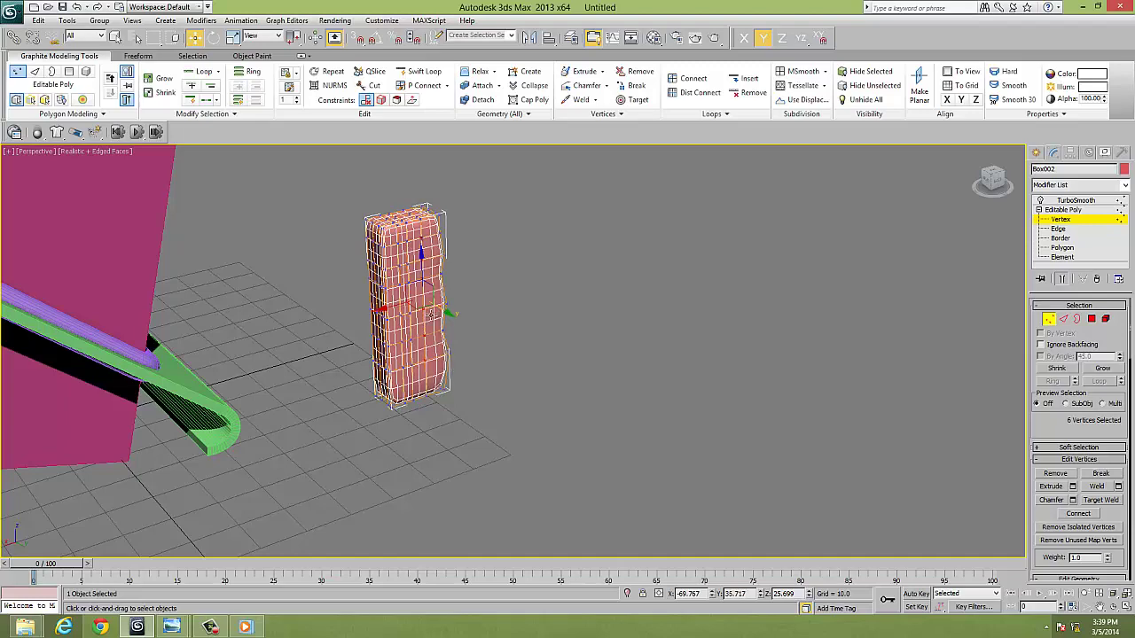
# Widen the box slightly by moving the selected middle vertices again.
pyautogui.keyDown('alt'); pyautogui.moveTo(443, 312); pyautogui.dragTo(421, 248, button='middle'); pyautogui.keyUp('alt')
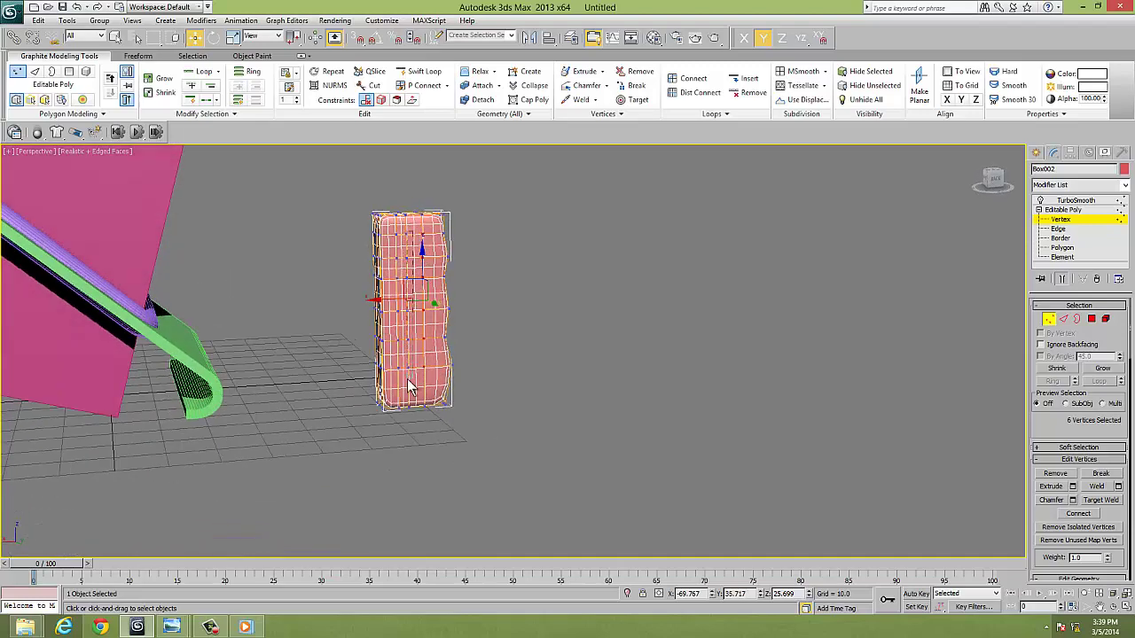
pyautogui.keyDown('alt'); pyautogui.moveTo(406, 385); pyautogui.dragTo(429, 353, button='middle'); pyautogui.keyUp('alt')
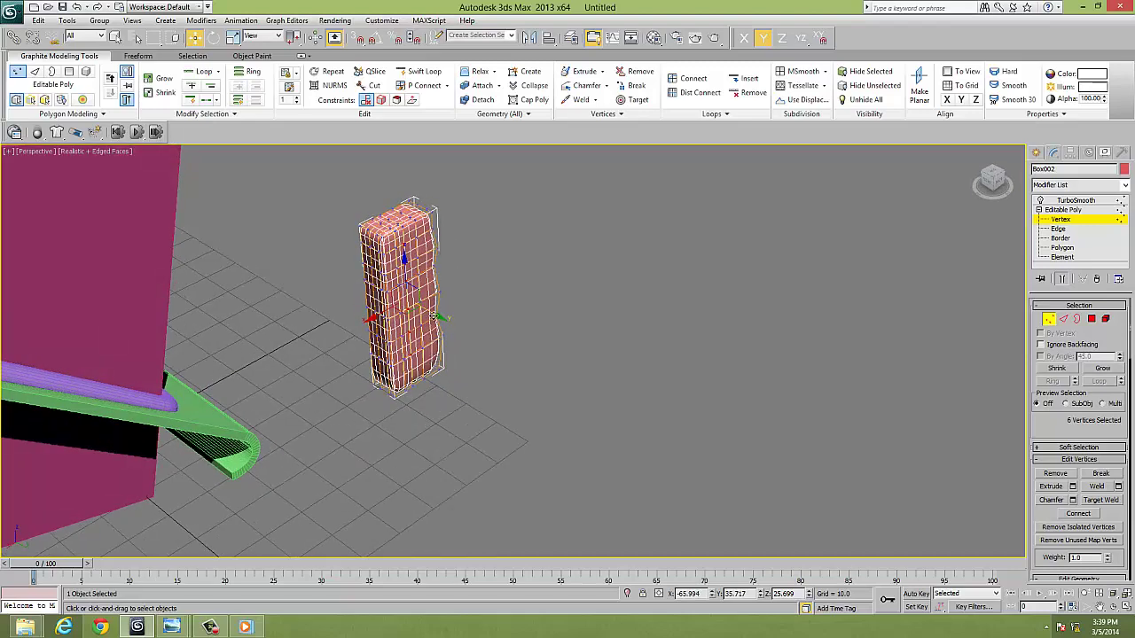
pyautogui.moveTo(434, 315); pyautogui.dragTo(439, 317)
pyautogui.keyDown('alt'); pyautogui.moveTo(438, 318); pyautogui.dragTo(441, 283, button='middle'); pyautogui.keyUp('alt')
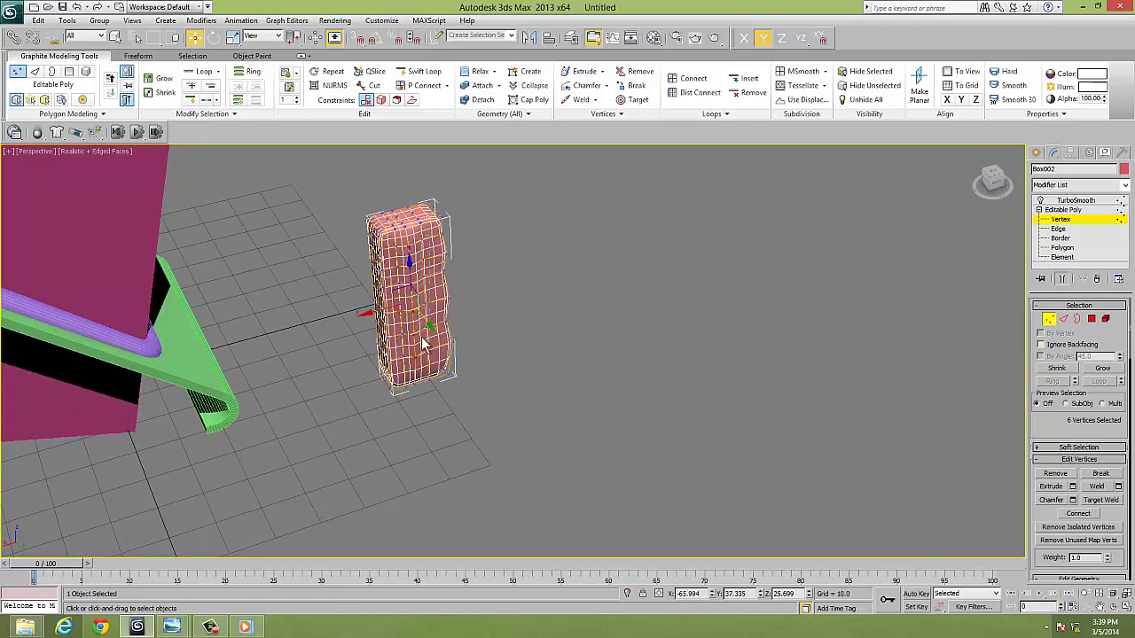
# Select three lower vertices and push them out to bulge the lower side.
pyautogui.moveTo(424, 367); pyautogui.dragTo(443, 347)
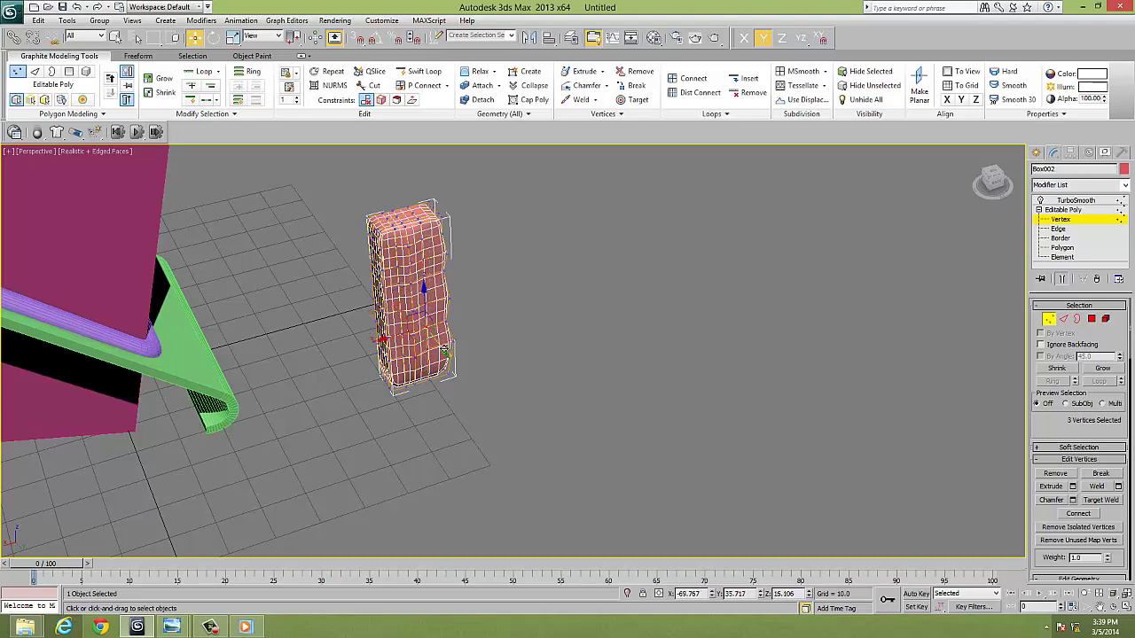
pyautogui.moveTo(426, 287); pyautogui.dragTo(425, 276)
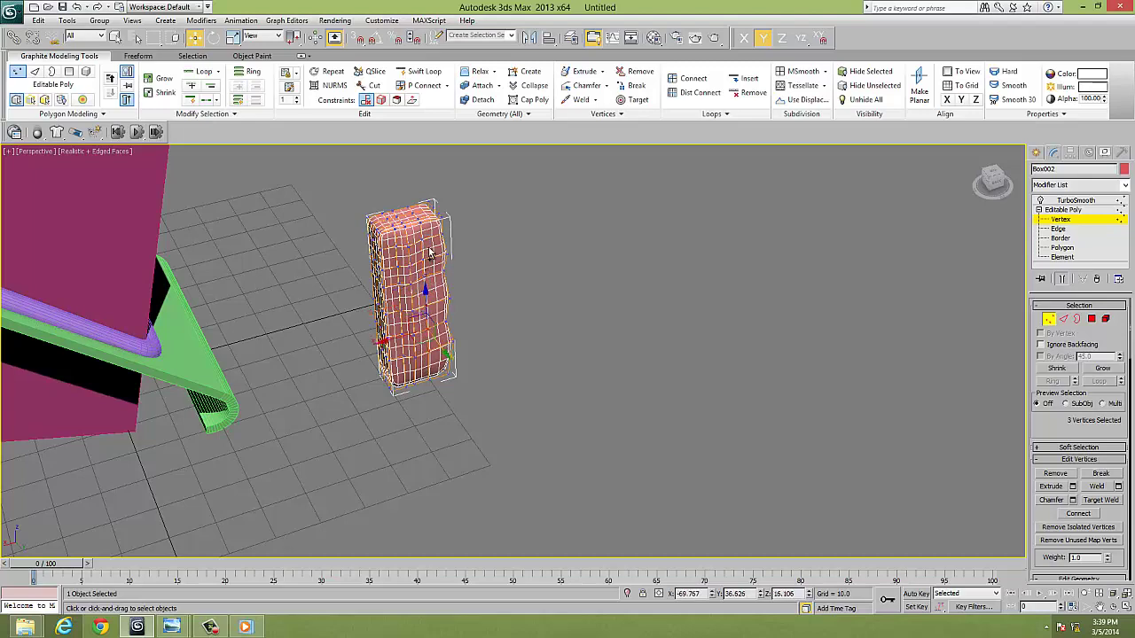
pyautogui.hotkey('ctrl', 'z')
pyautogui.keyDown('alt'); pyautogui.moveTo(431, 255); pyautogui.dragTo(435, 235, button='middle'); pyautogui.keyUp('alt')
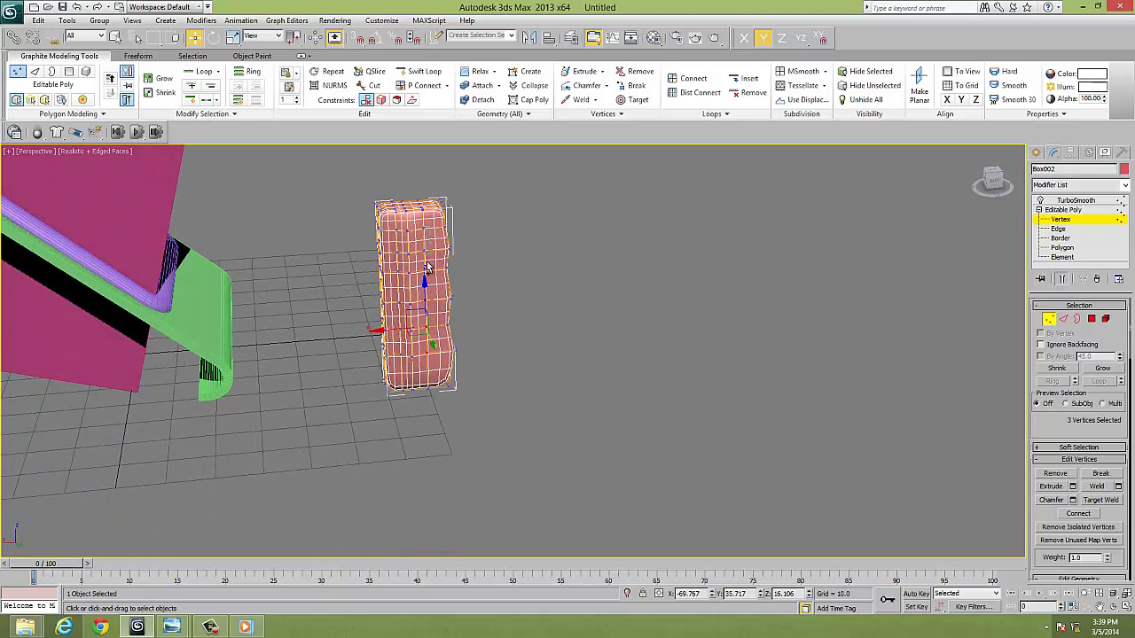
pyautogui.moveTo(431, 322)
pyautogui.keyDown('alt'); pyautogui.mouseDown(button='middle')
pyautogui.moveTo(461, 339)
pyautogui.moveTo(451, 310)
pyautogui.moveTo(395, 268)
pyautogui.mouseUp(button='middle'); pyautogui.keyUp('alt')
pyautogui.hotkey('ctrl', 'z')
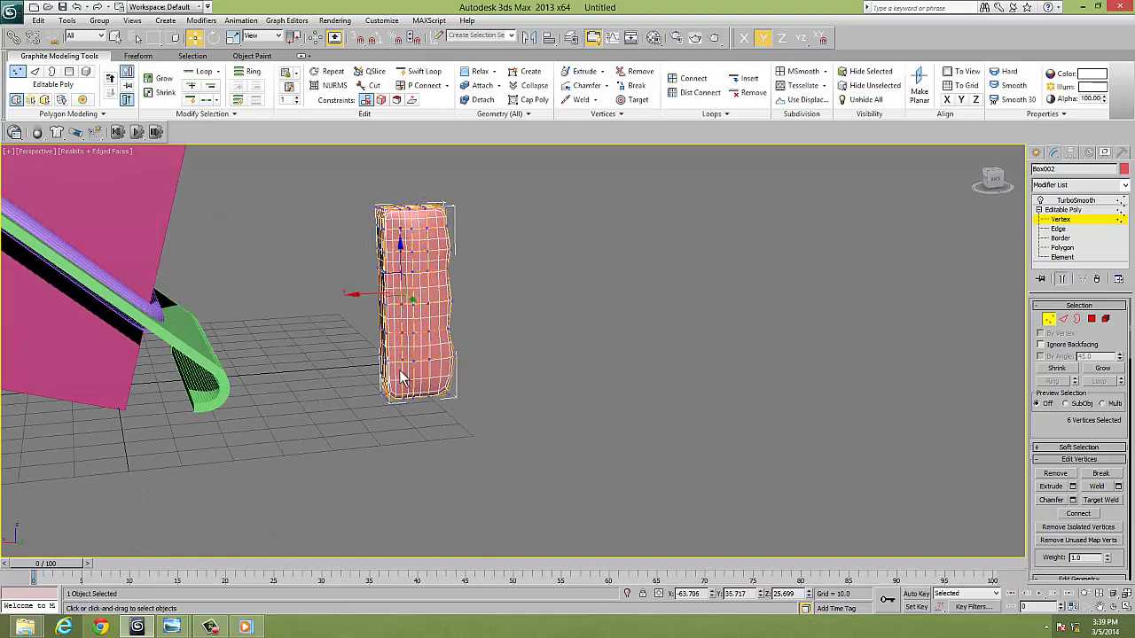
pyautogui.moveTo(400, 380)
pyautogui.keyDown('alt'); pyautogui.mouseDown(button='middle')
pyautogui.moveTo(463, 405)
pyautogui.moveTo(431, 351)
pyautogui.mouseUp(button='middle'); pyautogui.keyUp('alt')
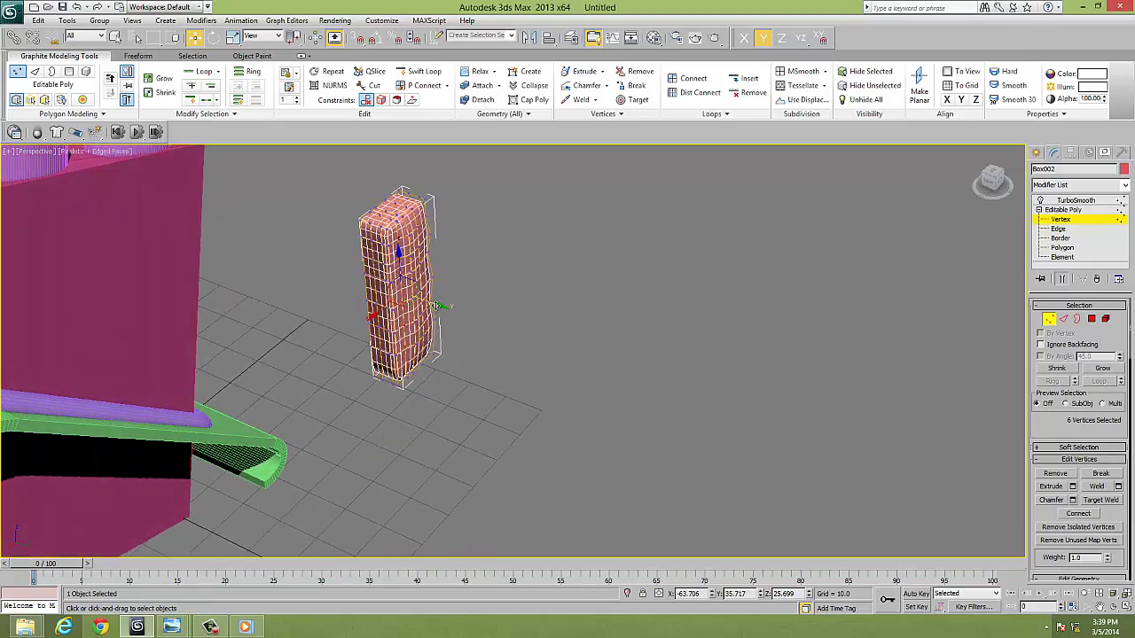
pyautogui.moveTo(437, 306); pyautogui.dragTo(441, 307)
pyautogui.moveTo(441, 308)
pyautogui.keyDown('alt'); pyautogui.mouseDown(button='middle')
pyautogui.moveTo(381, 302)
pyautogui.moveTo(331, 314)
pyautogui.moveTo(291, 351)
pyautogui.mouseUp(button='middle'); pyautogui.keyUp('alt')
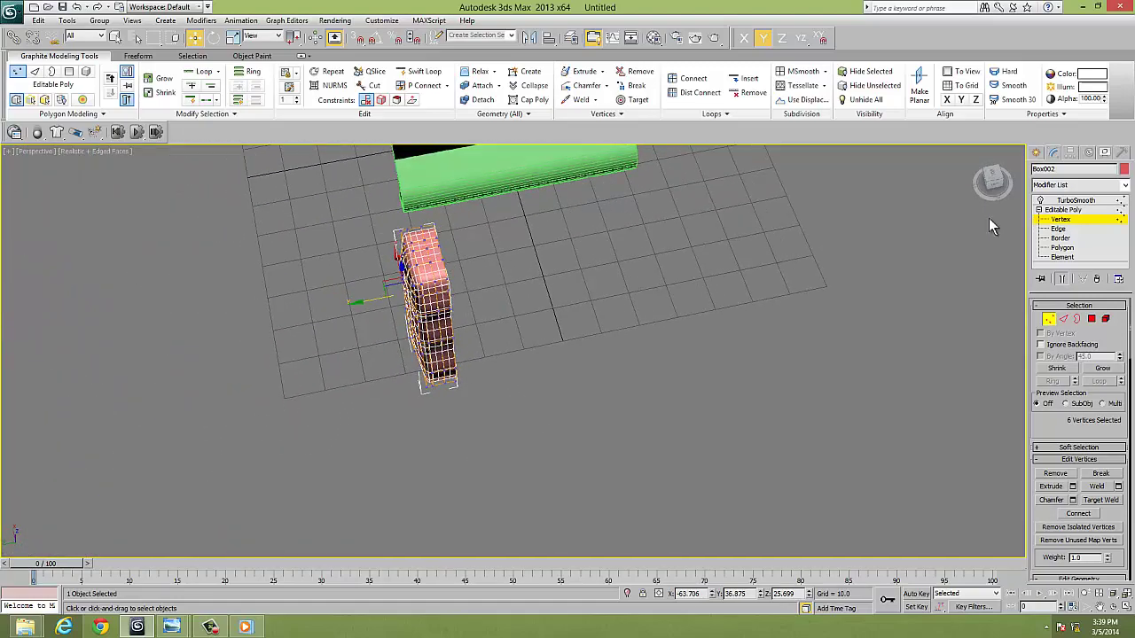
# Convert Box002 to Editable Poly, baking the TurboSmooth into its mesh.
pyautogui.click(1074, 200)
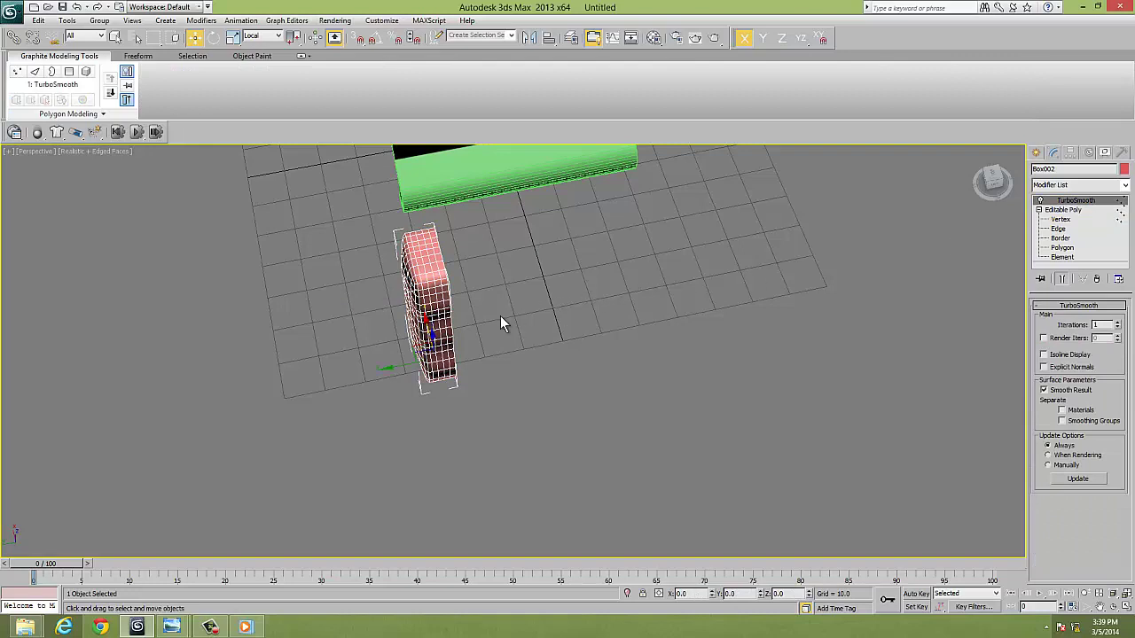
pyautogui.rightClick(436, 334)
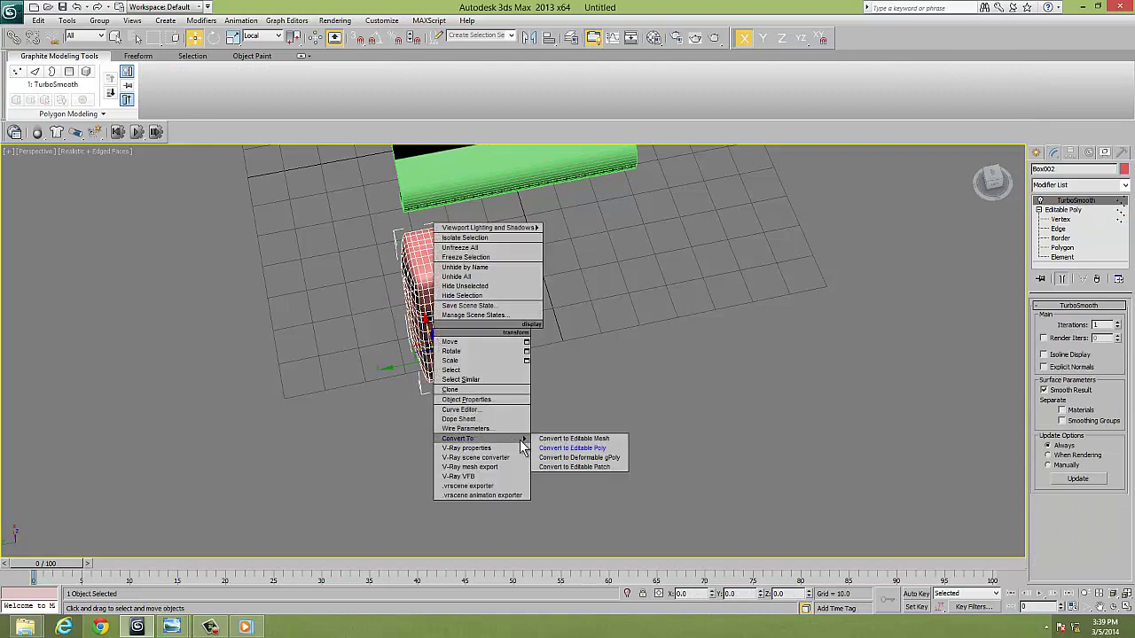
pyautogui.click(567, 443)
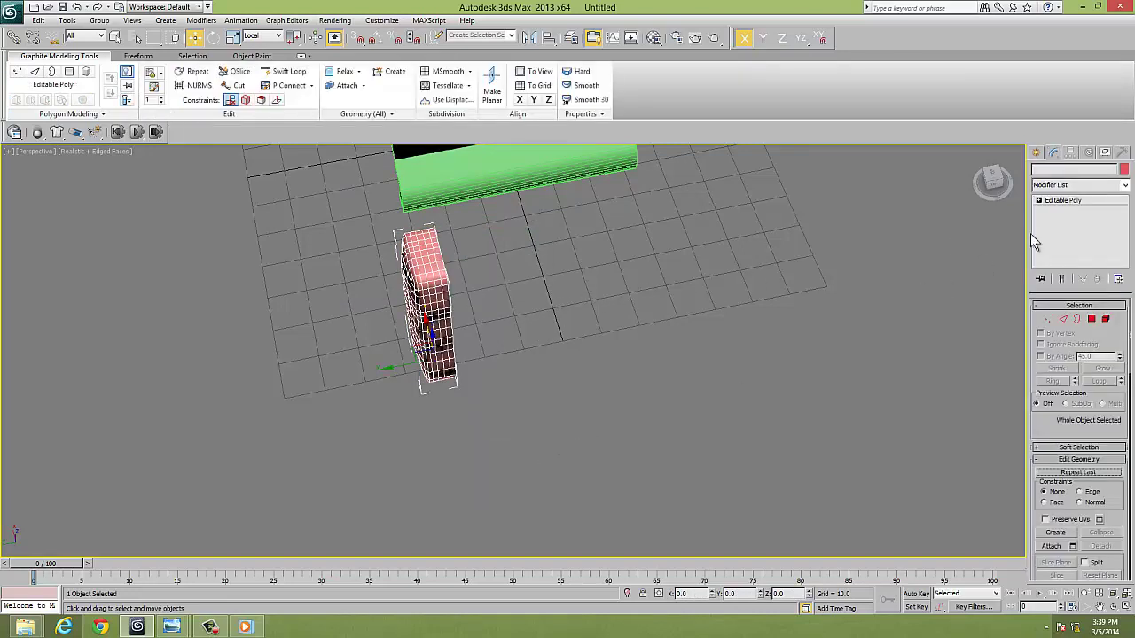
pyautogui.click(1079, 187)
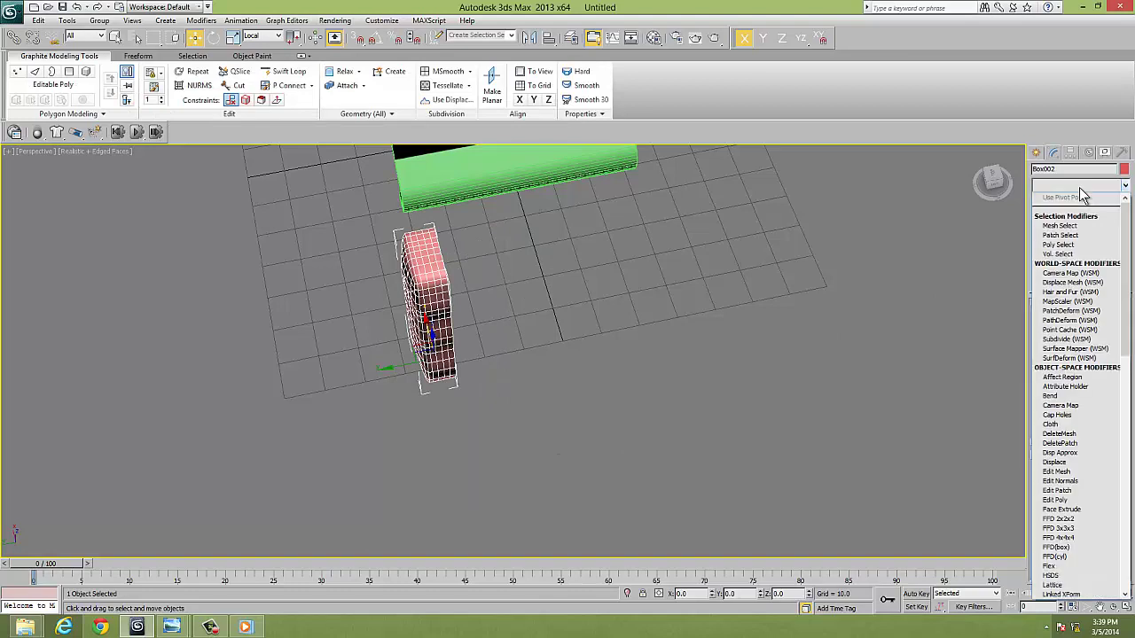
# Add a Symmetry modifier mirrored on Y and shift its mirror plane slightly to widen the box.
pyautogui.scroll(-5, 1077, 196)
pyautogui.scroll(-5, 1063, 231)
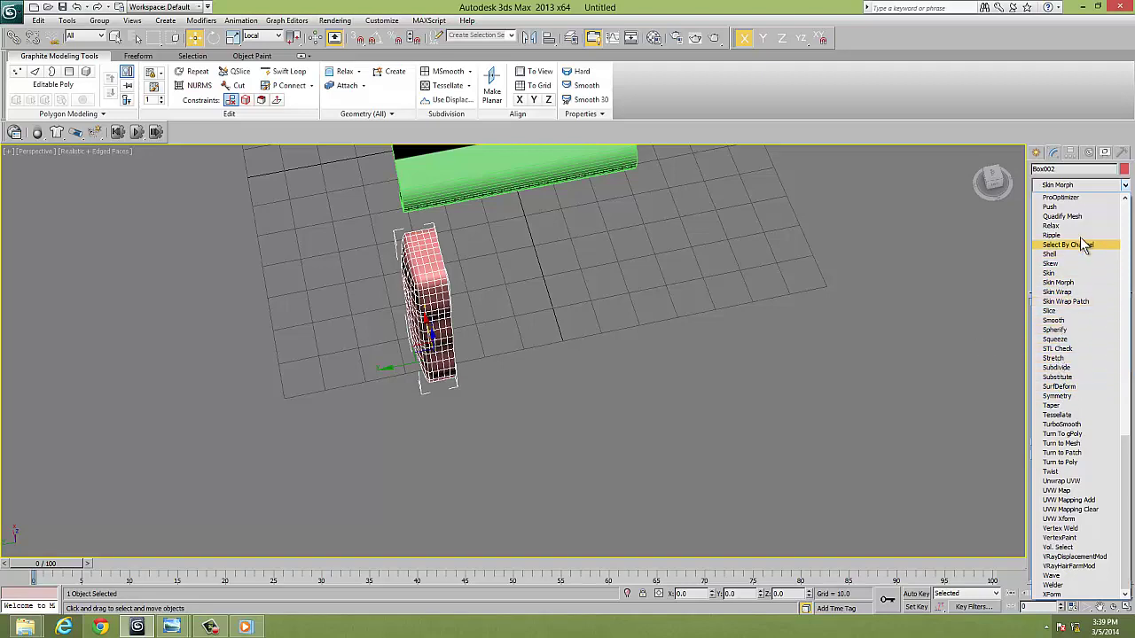
pyautogui.click(1081, 188)
pyautogui.click(1081, 188)
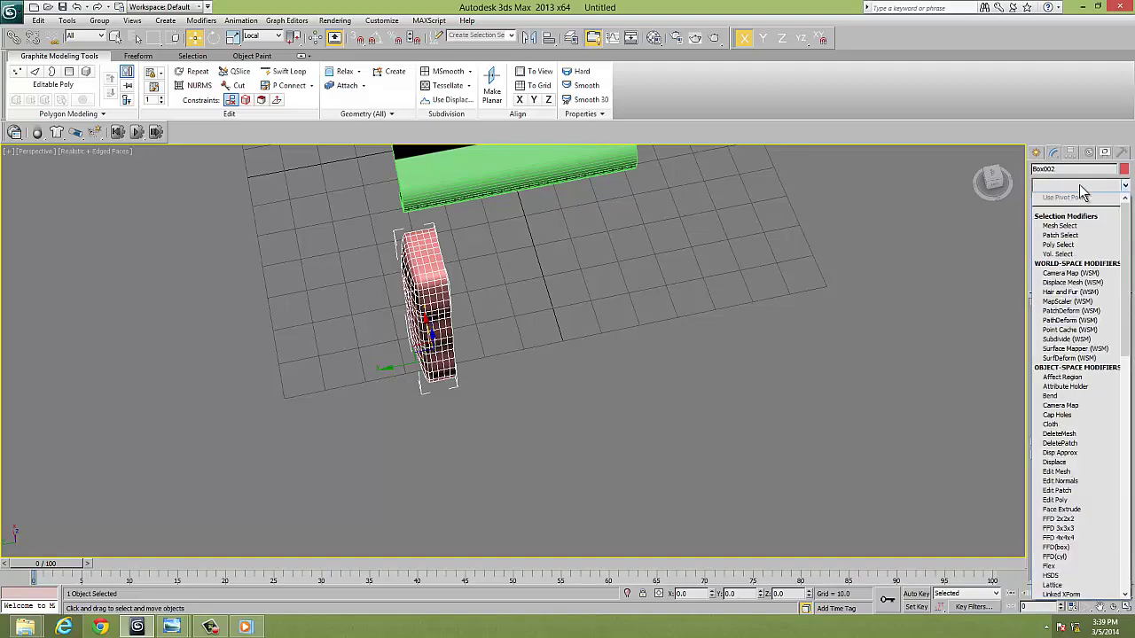
pyautogui.write('sym')
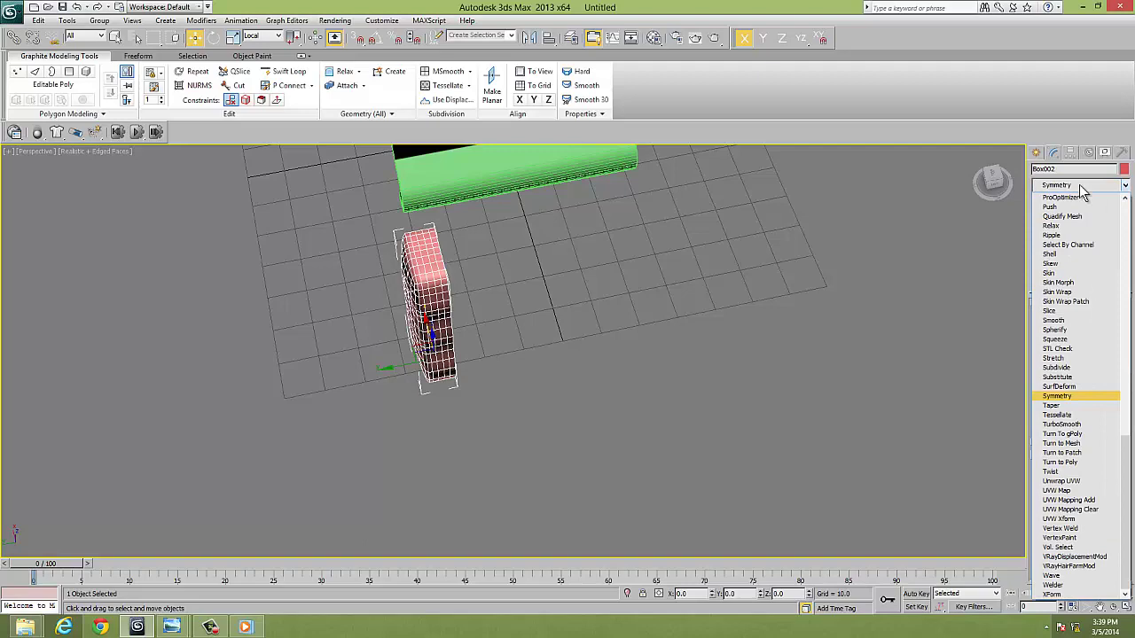
pyautogui.click(1077, 398)
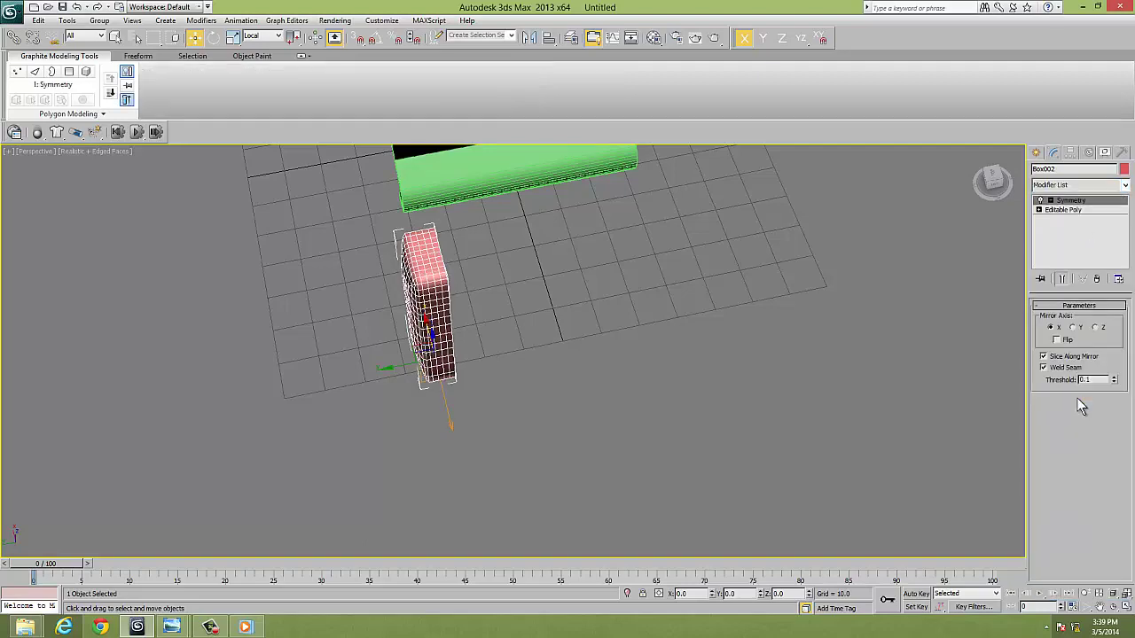
pyautogui.click(1074, 328)
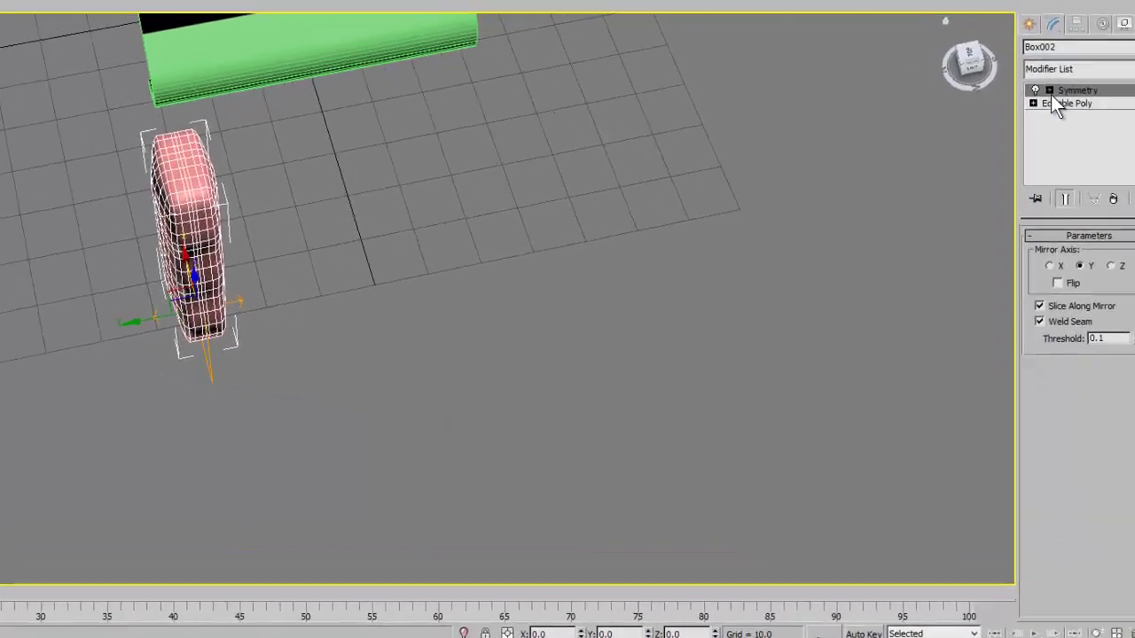
pyautogui.click(1050, 200)
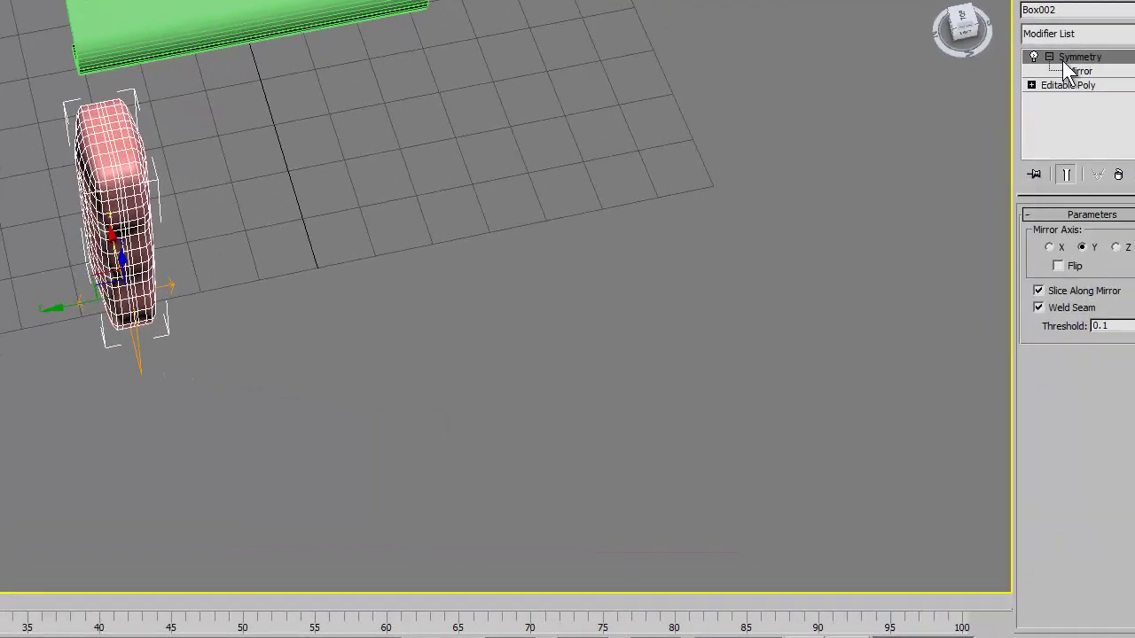
pyautogui.click(1073, 71)
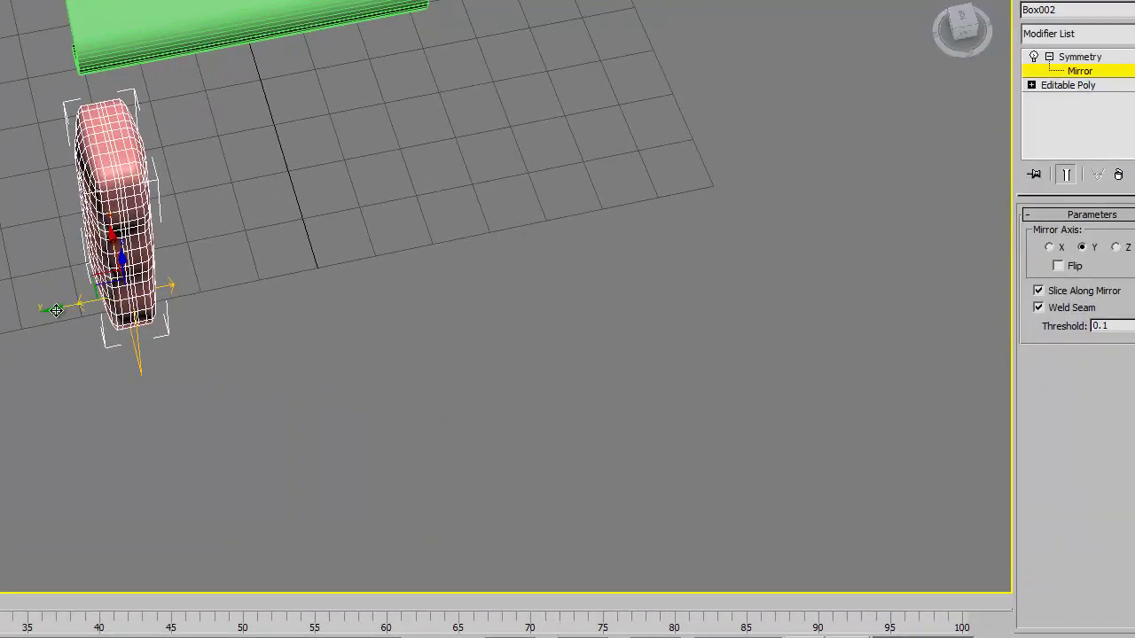
pyautogui.moveTo(56, 309); pyautogui.dragTo(61, 312)
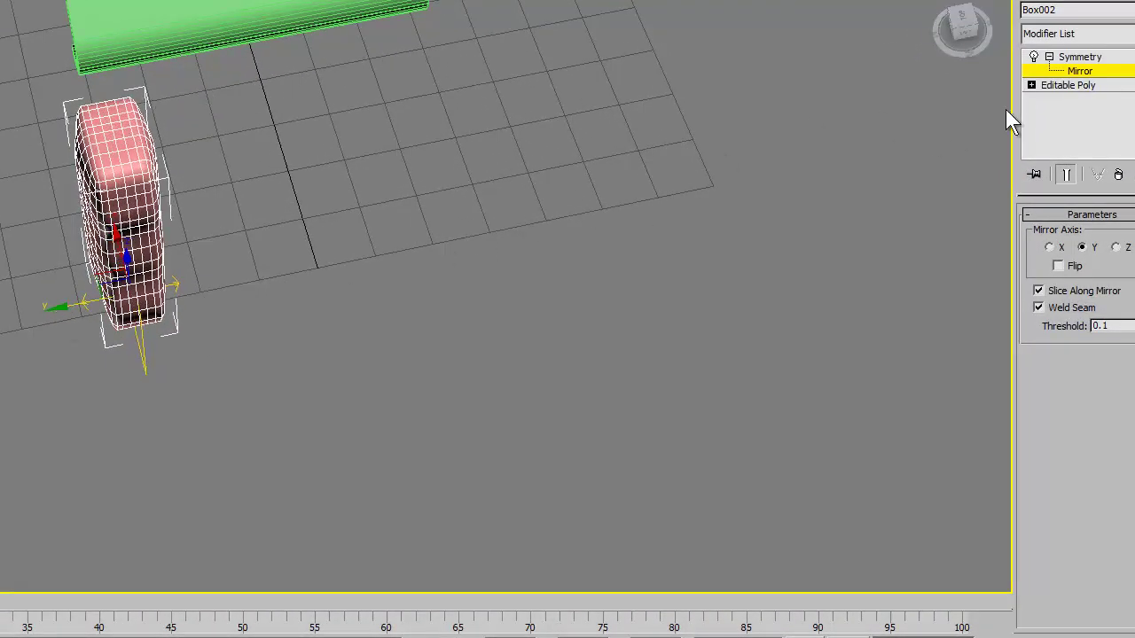
# Convert Box002 with its Symmetry into a single Editable Poly mesh.
pyautogui.click(1049, 56)
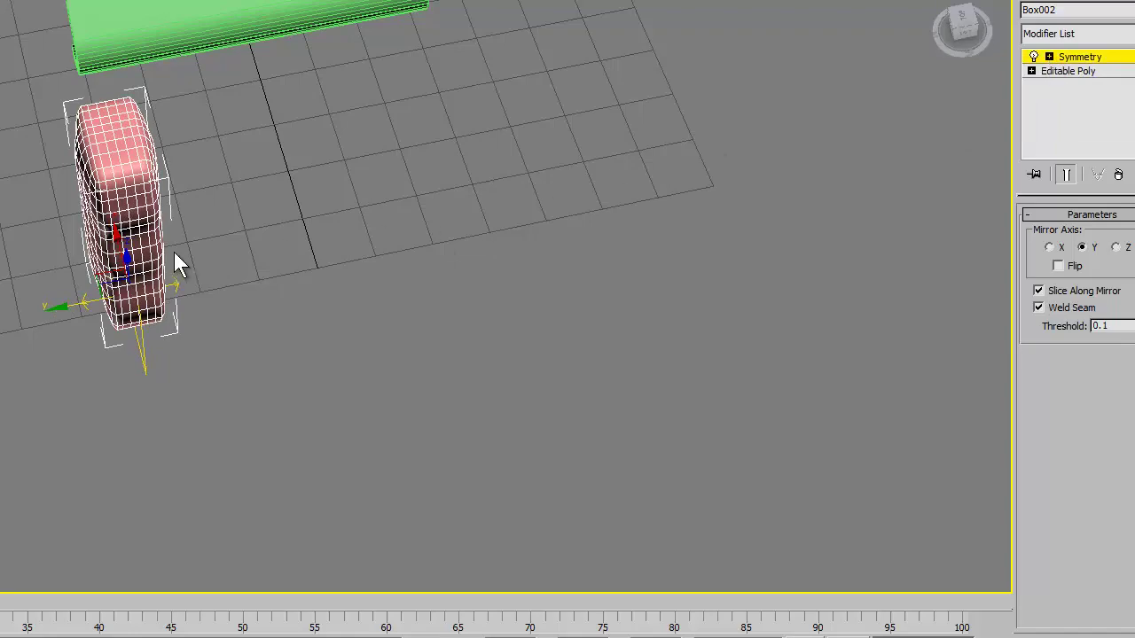
pyautogui.keyDown('alt'); pyautogui.moveTo(177, 258); pyautogui.dragTo(148, 239, button='middle'); pyautogui.keyUp('alt')
pyautogui.rightClick(140, 235)
pyautogui.moveTo(176, 400)
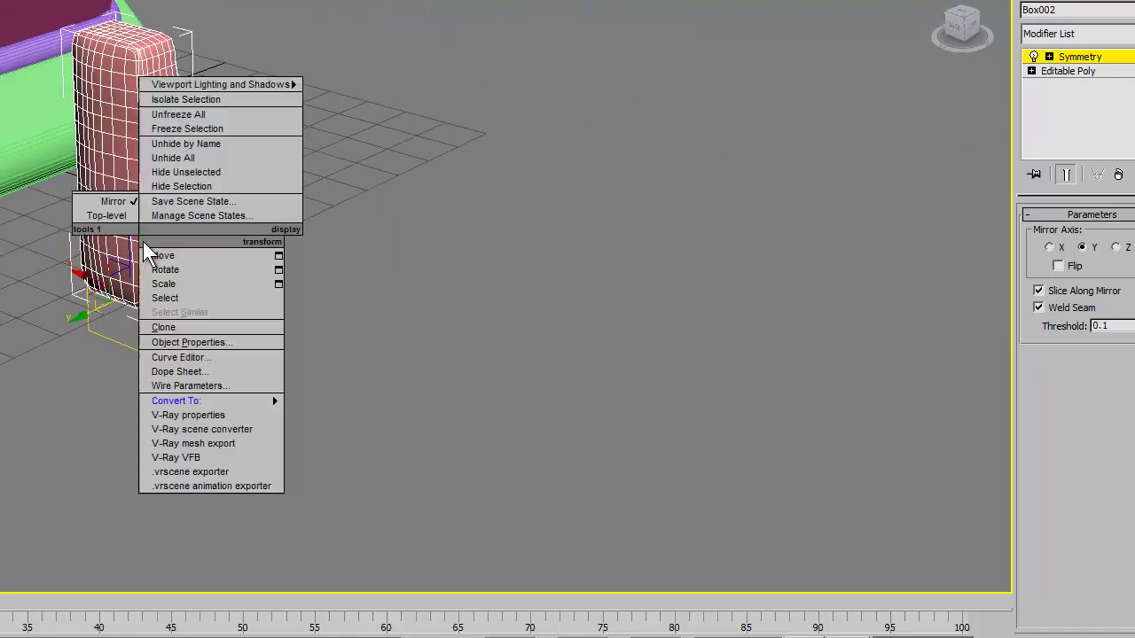
pyautogui.click(312, 413)
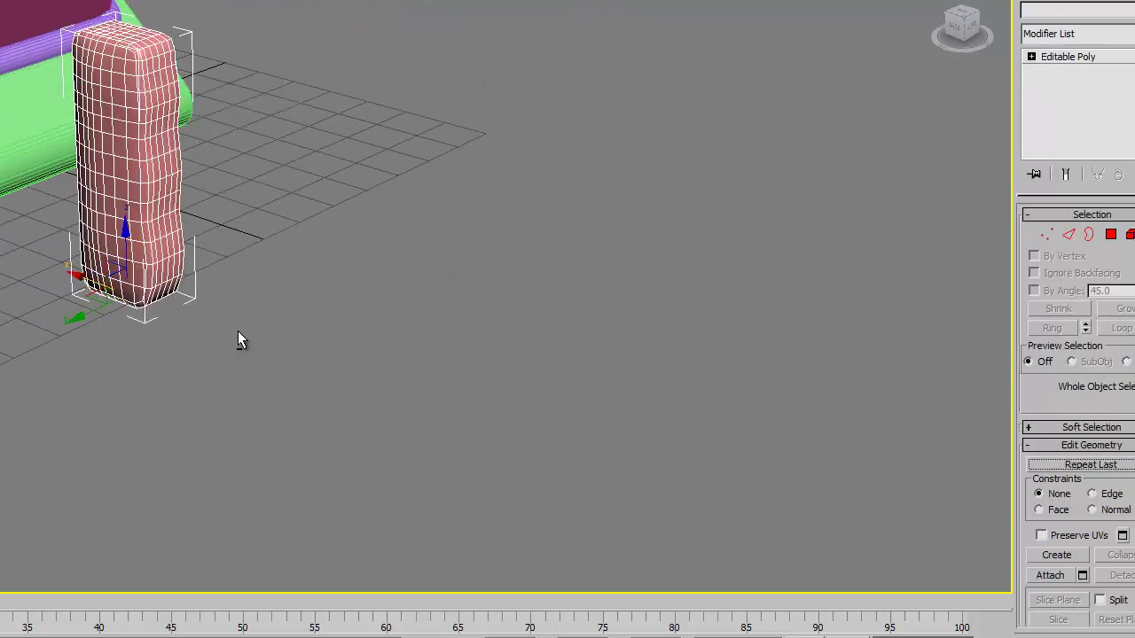
pyautogui.keyDown('alt'); pyautogui.moveTo(238, 337); pyautogui.dragTo(233, 372, button='middle'); pyautogui.keyUp('alt')
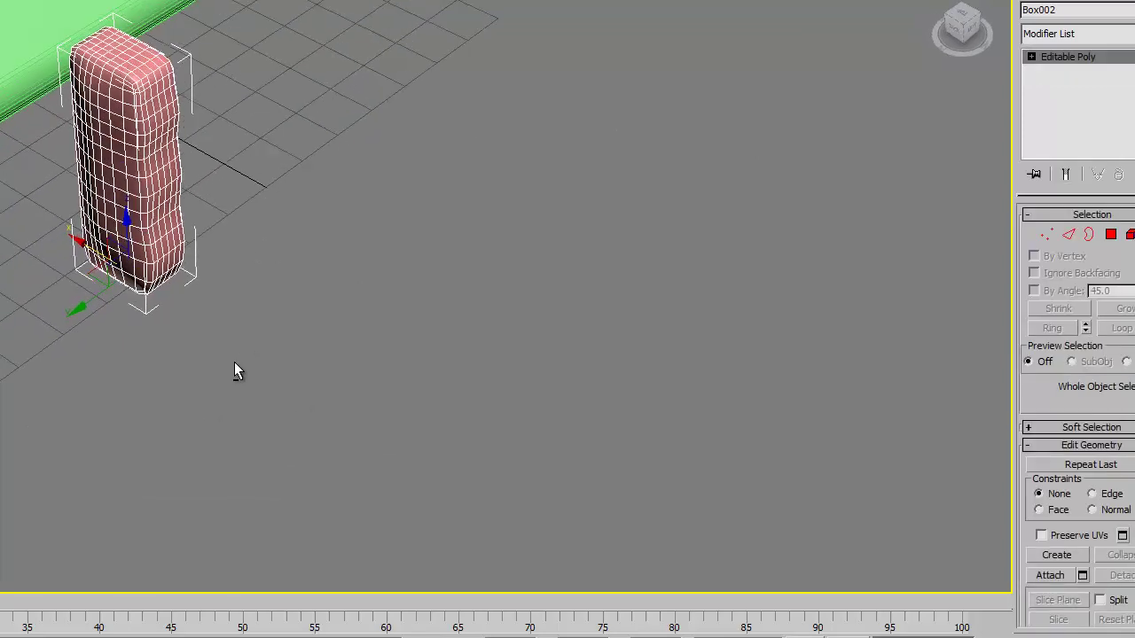
pyautogui.click(1035, 11)
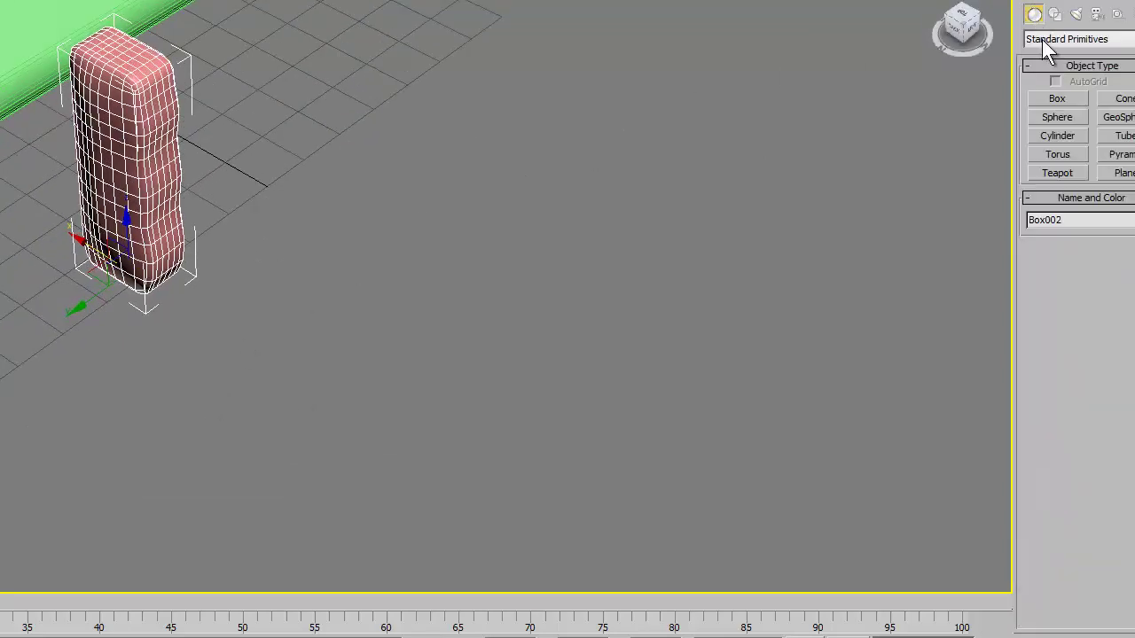
# Select Box002 and tilt it about 25 degrees.
pyautogui.click(259, 195)
pyautogui.keyDown('alt'); pyautogui.moveTo(216, 221); pyautogui.dragTo(244, 180, button='middle'); pyautogui.keyUp('alt')
pyautogui.click(244, 180)
pyautogui.scroll(-5, 266, 204)
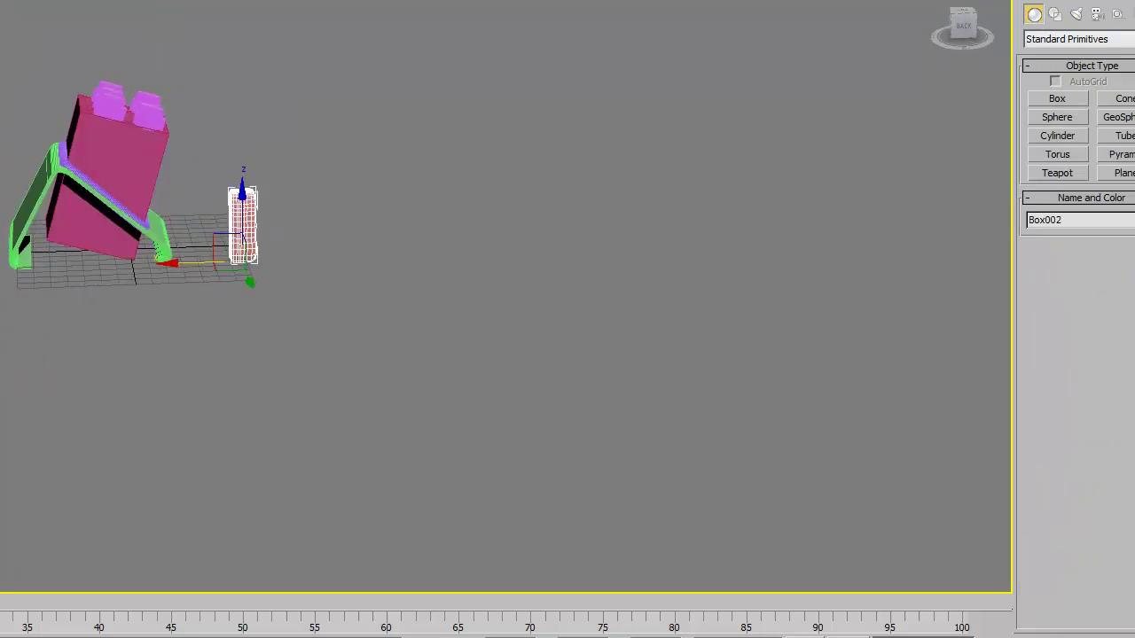
pyautogui.press('e')
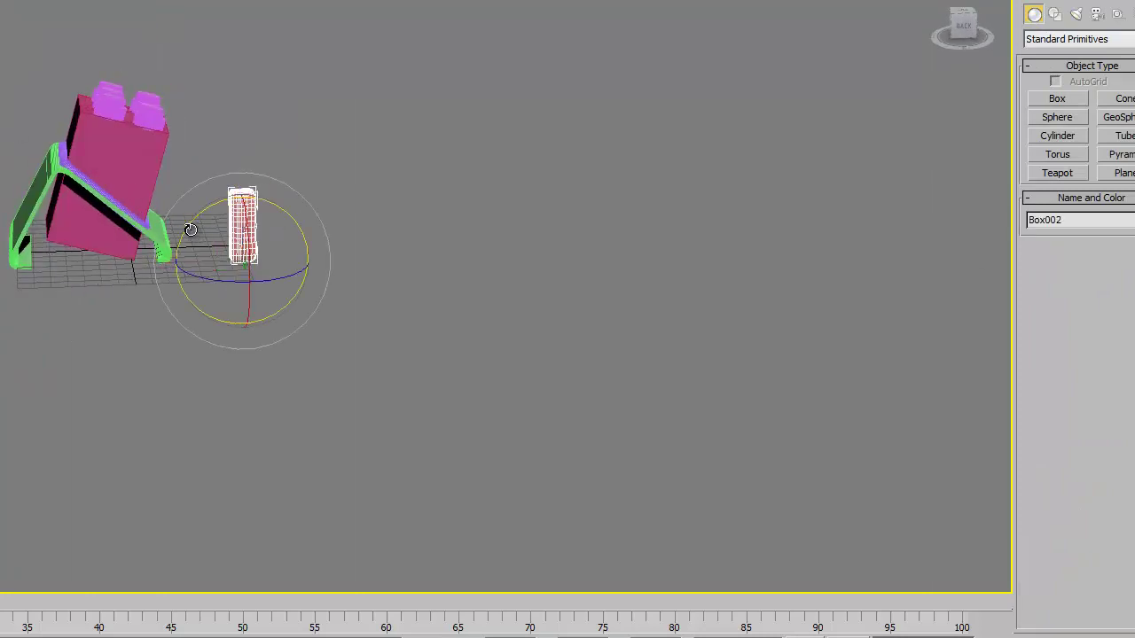
pyautogui.moveTo(190, 230); pyautogui.dragTo(231, 204)
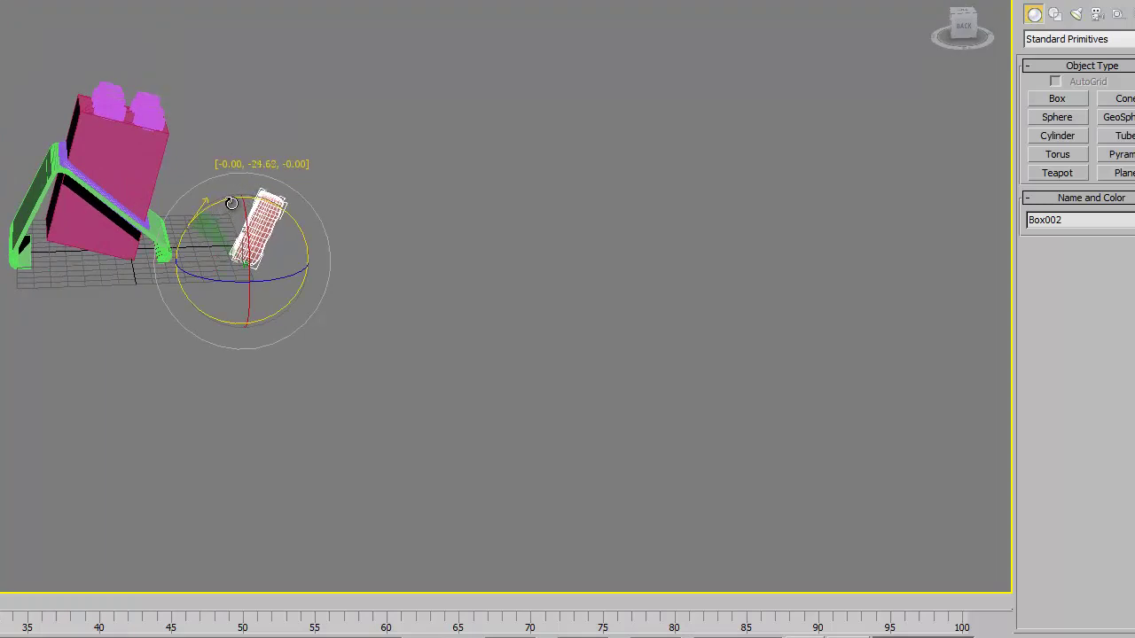
# Raise Box002 up toward the top of the pink brick.
pyautogui.press('w')
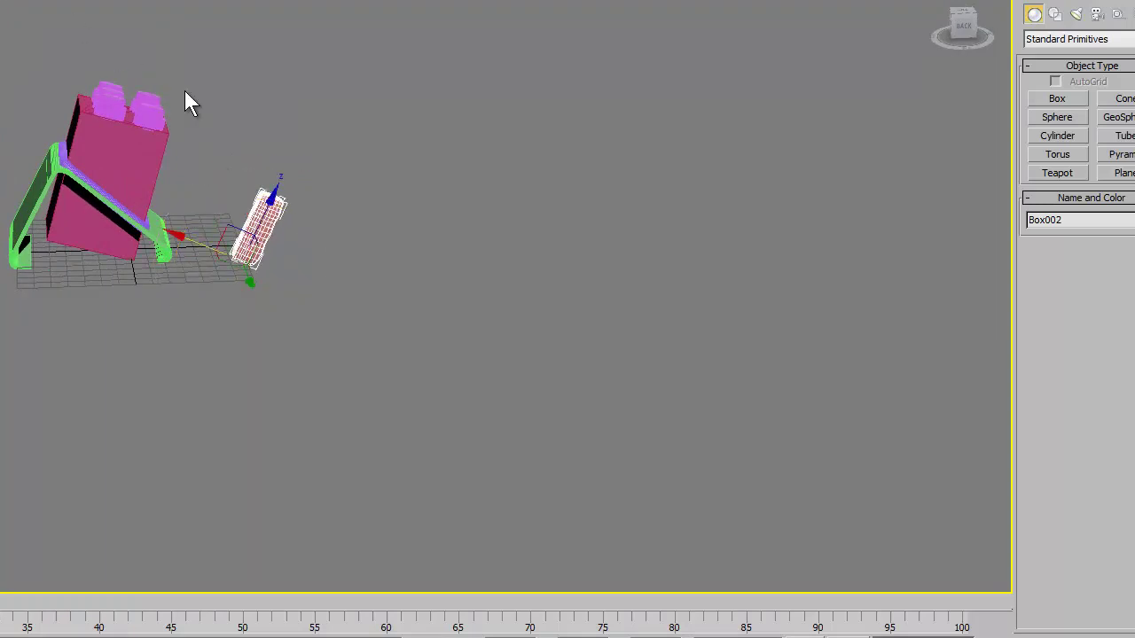
pyautogui.moveTo(268, 178); pyautogui.dragTo(296, 127)
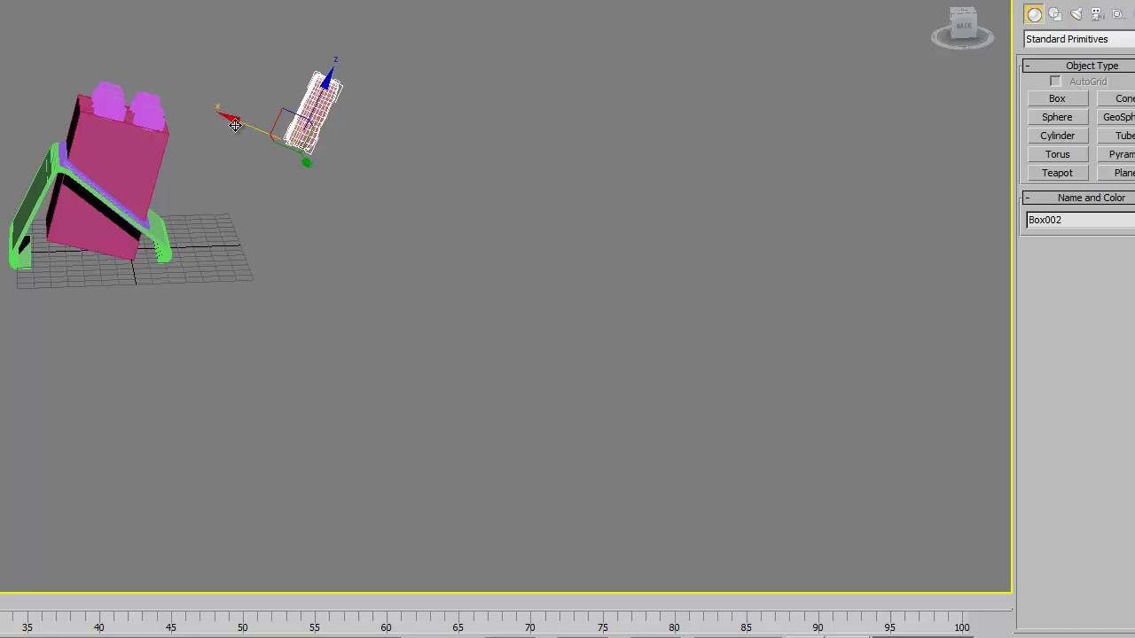
pyautogui.moveTo(235, 125); pyautogui.dragTo(71, 97)
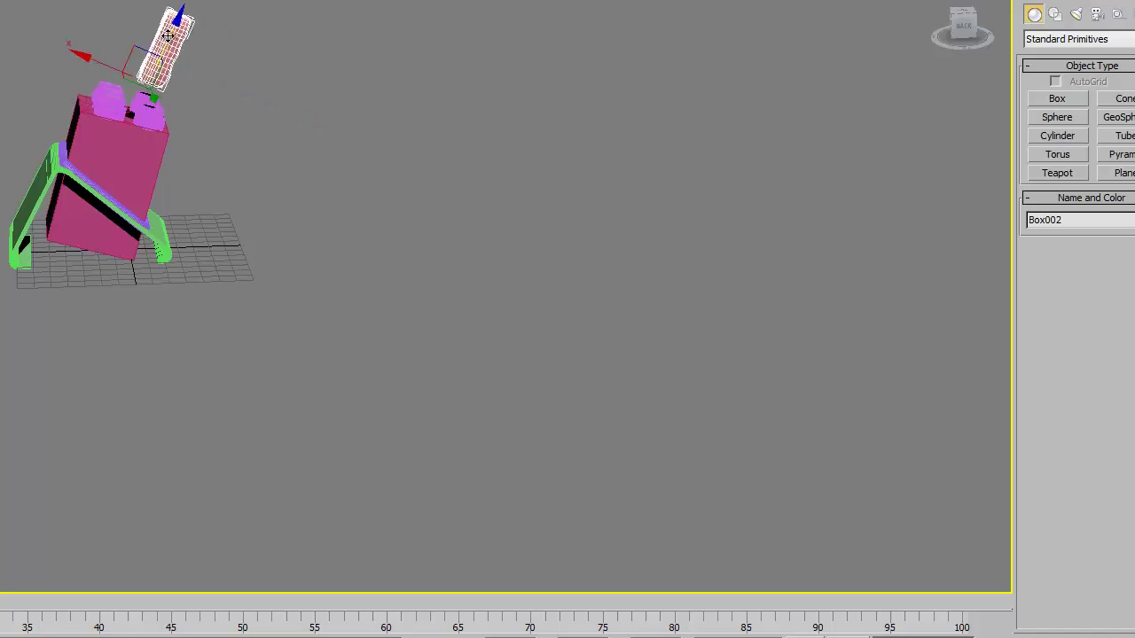
pyautogui.moveTo(168, 35); pyautogui.dragTo(164, 49)
pyautogui.scroll(5, 164, 48)
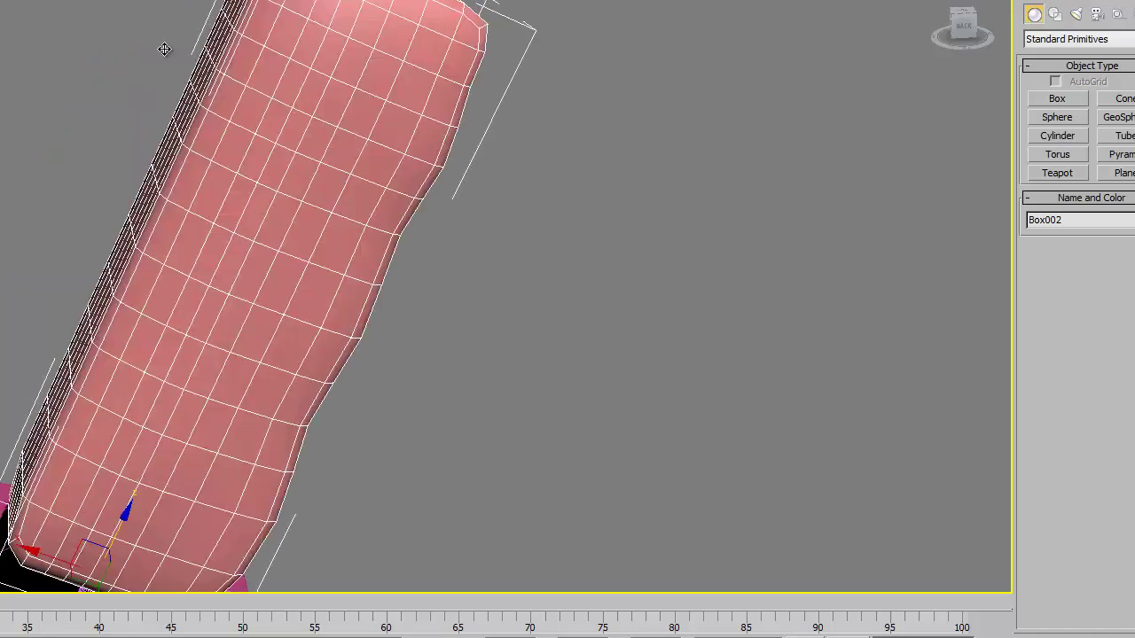
pyautogui.scroll(-4, 160, 152)
pyautogui.keyDown('alt'); pyautogui.moveTo(160, 152); pyautogui.dragTo(163, 242, button='middle'); pyautogui.keyUp('alt')
pyautogui.keyDown('alt'); pyautogui.moveTo(253, 289); pyautogui.dragTo(265, 276, button='middle'); pyautogui.keyUp('alt')
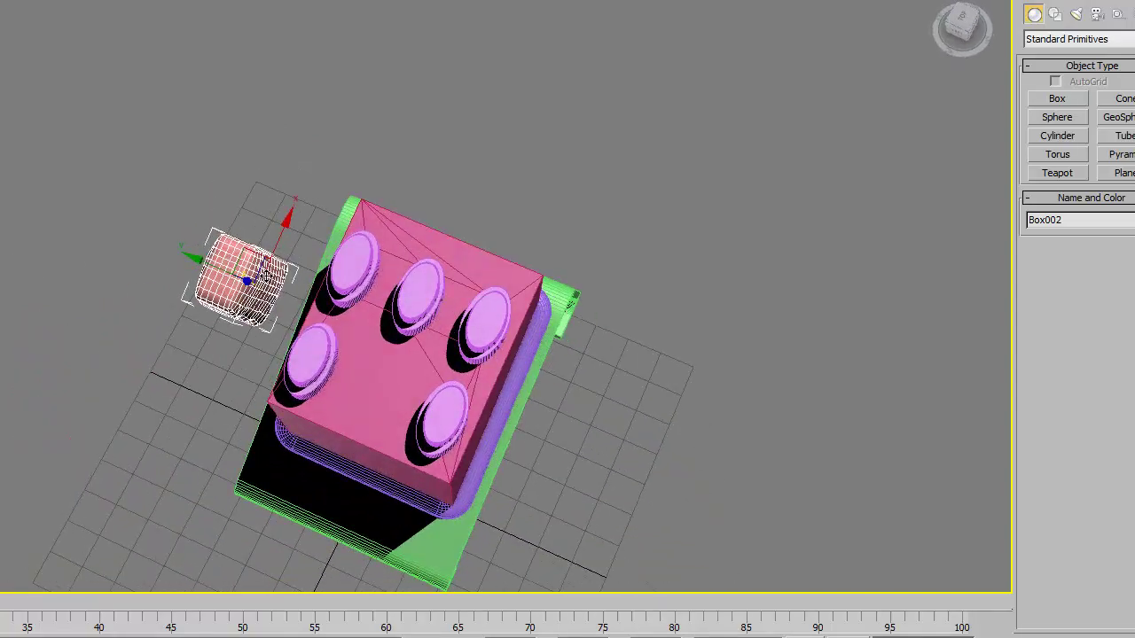
# Move Box002 onto the brick's top and settle its base on a front stud.
pyautogui.moveTo(288, 221)
pyautogui.mouseDown()
pyautogui.moveTo(209, 295)
pyautogui.moveTo(252, 323)
pyautogui.mouseUp()
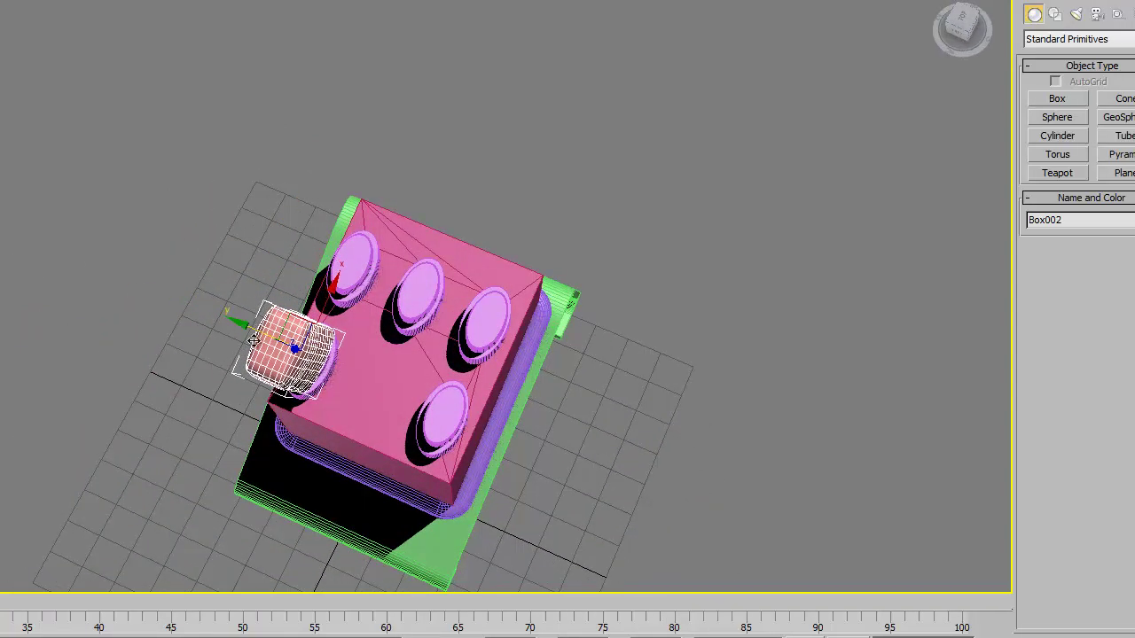
pyautogui.moveTo(257, 330)
pyautogui.keyDown('alt'); pyautogui.mouseDown(button='middle')
pyautogui.moveTo(406, 317)
pyautogui.moveTo(453, 207)
pyautogui.moveTo(314, 435)
pyautogui.moveTo(378, 393)
pyautogui.moveTo(369, 381)
pyautogui.mouseUp(button='middle'); pyautogui.keyUp('alt')
pyautogui.moveTo(306, 268); pyautogui.dragTo(292, 306)
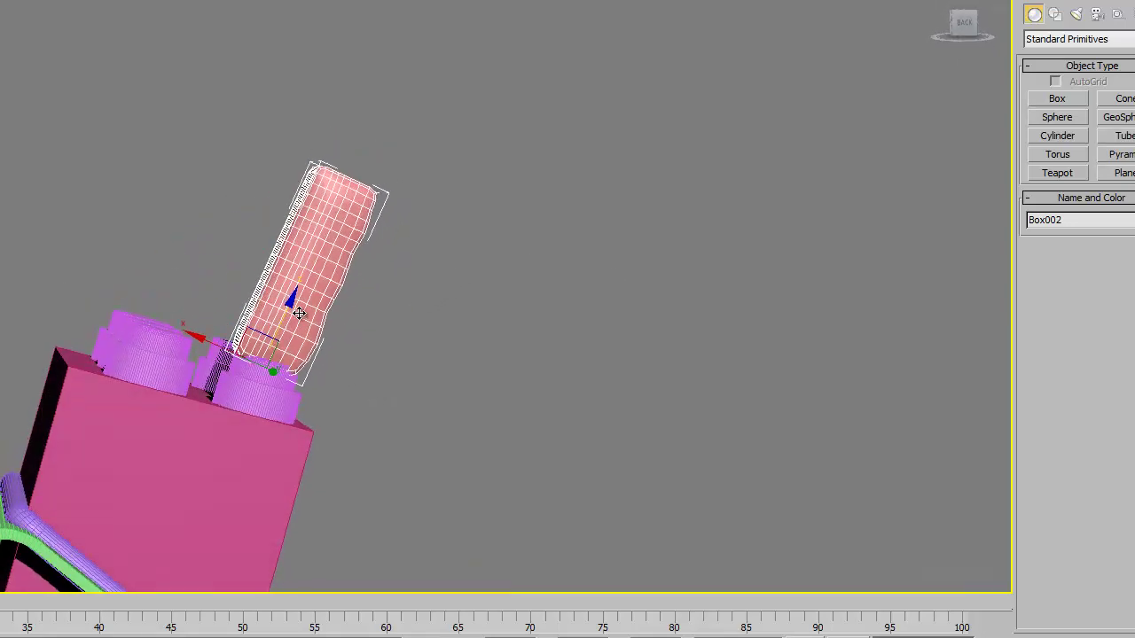
pyautogui.moveTo(293, 306)
pyautogui.keyDown('alt'); pyautogui.mouseDown(button='middle')
pyautogui.moveTo(398, 400)
pyautogui.moveTo(227, 436)
pyautogui.mouseUp(button='middle'); pyautogui.keyUp('alt')
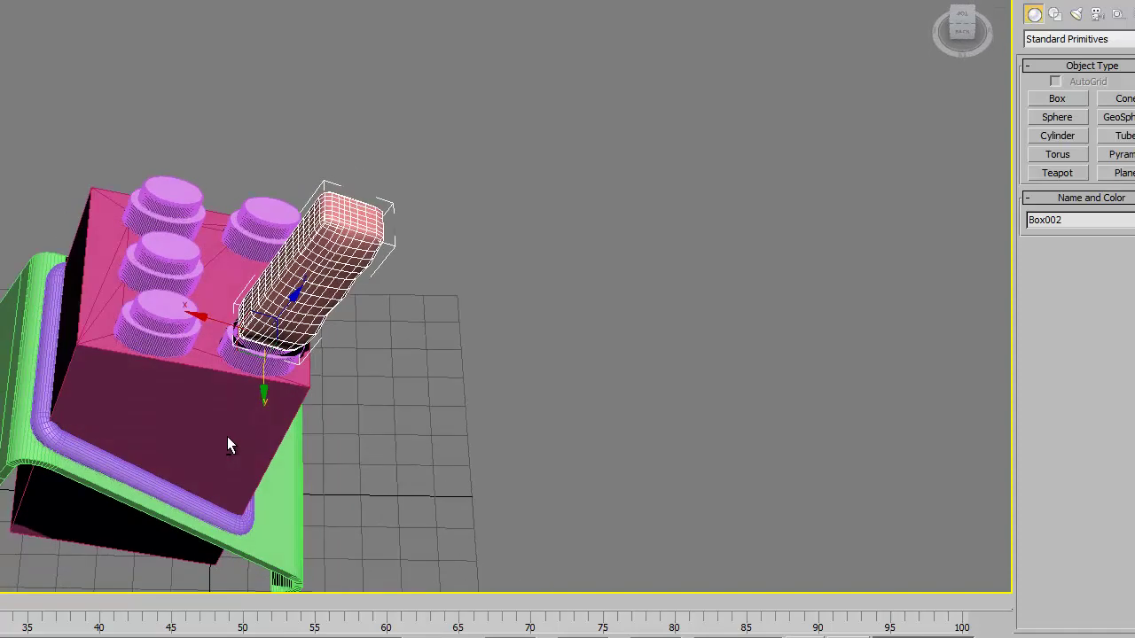
pyautogui.moveTo(214, 319); pyautogui.dragTo(211, 320)
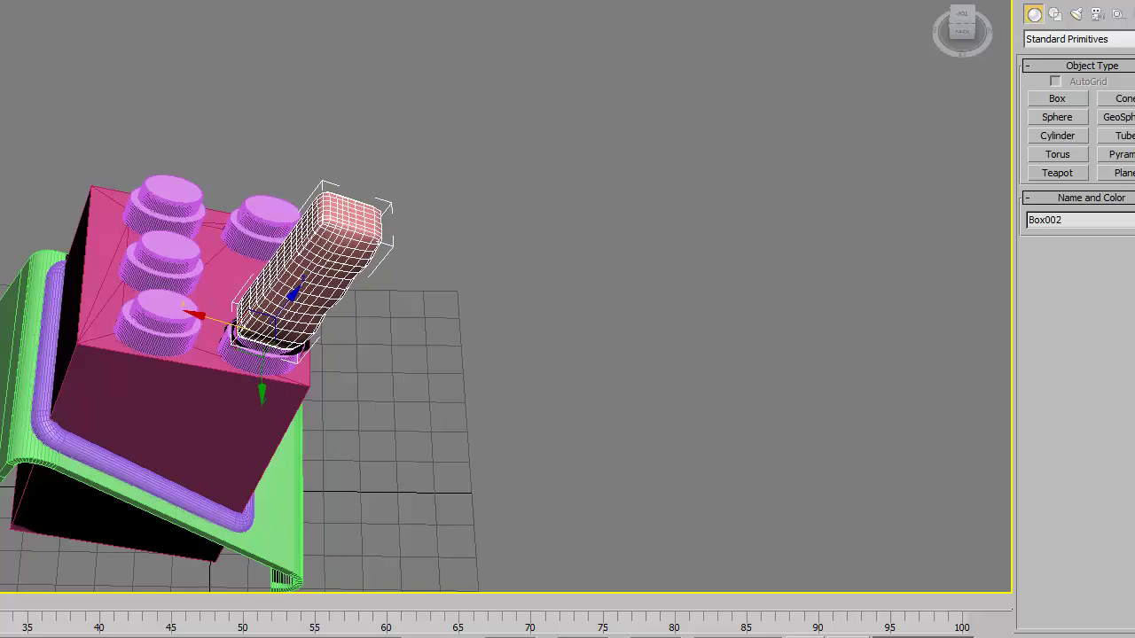
pyautogui.keyDown('alt'); pyautogui.moveTo(295, 342); pyautogui.dragTo(271, 332, button='middle'); pyautogui.keyUp('alt')
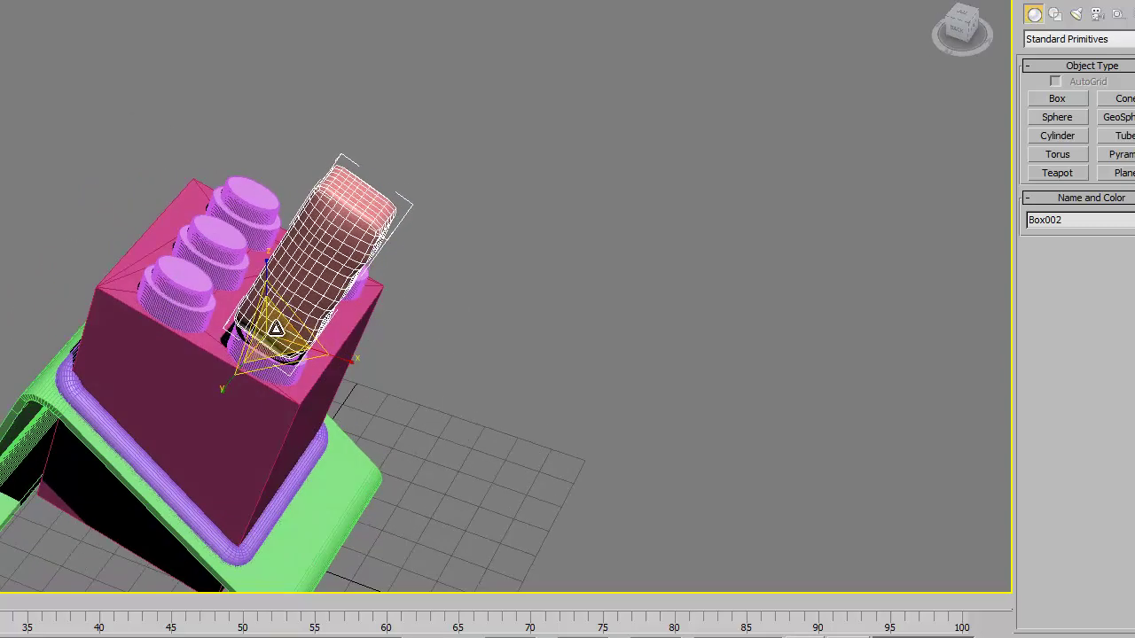
pyautogui.keyDown('alt'); pyautogui.moveTo(276, 266); pyautogui.dragTo(372, 282, button='middle'); pyautogui.keyUp('alt')
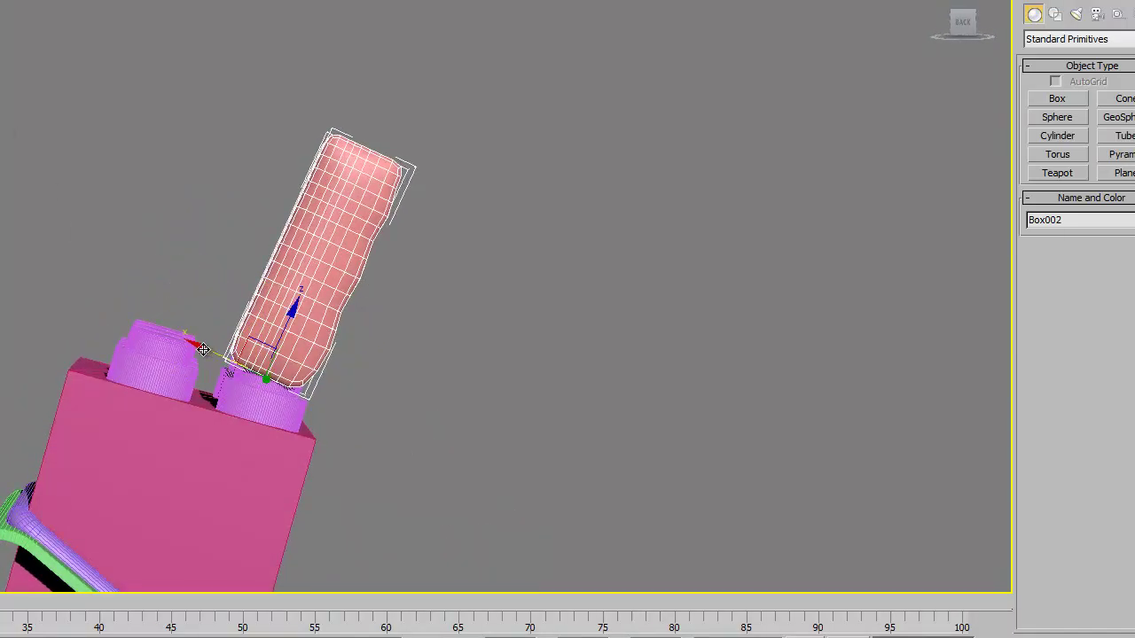
pyautogui.moveTo(203, 349); pyautogui.dragTo(212, 347)
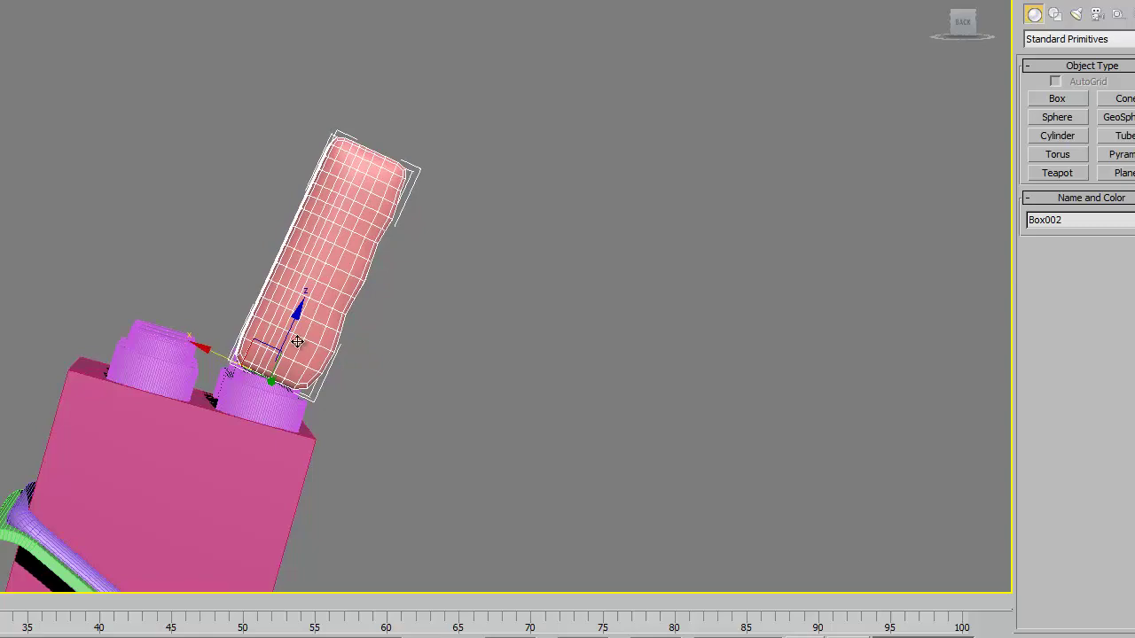
# Rotate Box002 about -5.86° on Y and nudge it upright onto the corner stud.
pyautogui.press('e')
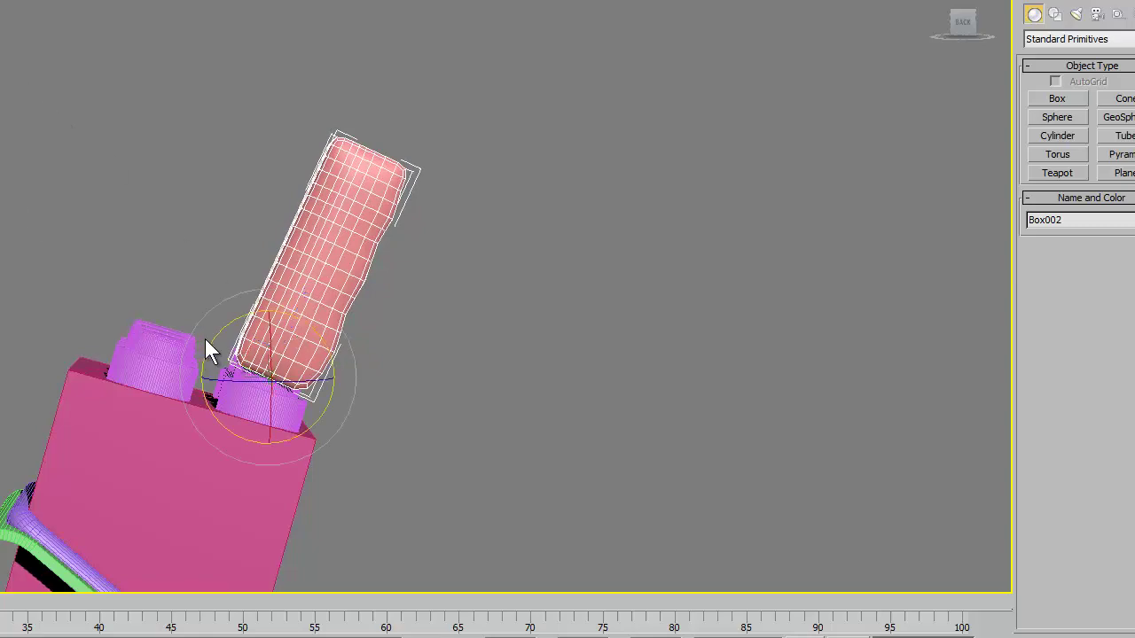
pyautogui.moveTo(212, 337); pyautogui.dragTo(209, 344)
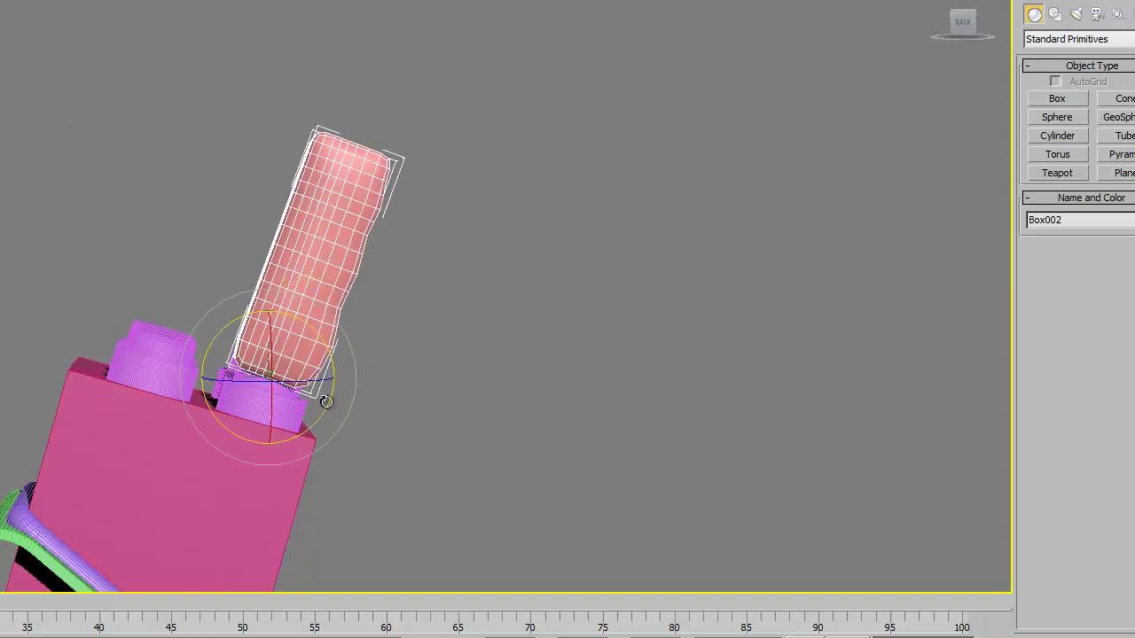
pyautogui.moveTo(326, 401)
pyautogui.keyDown('alt'); pyautogui.mouseDown(button='middle')
pyautogui.moveTo(446, 455)
pyautogui.moveTo(297, 434)
pyautogui.moveTo(255, 414)
pyautogui.mouseUp(button='middle'); pyautogui.keyUp('alt')
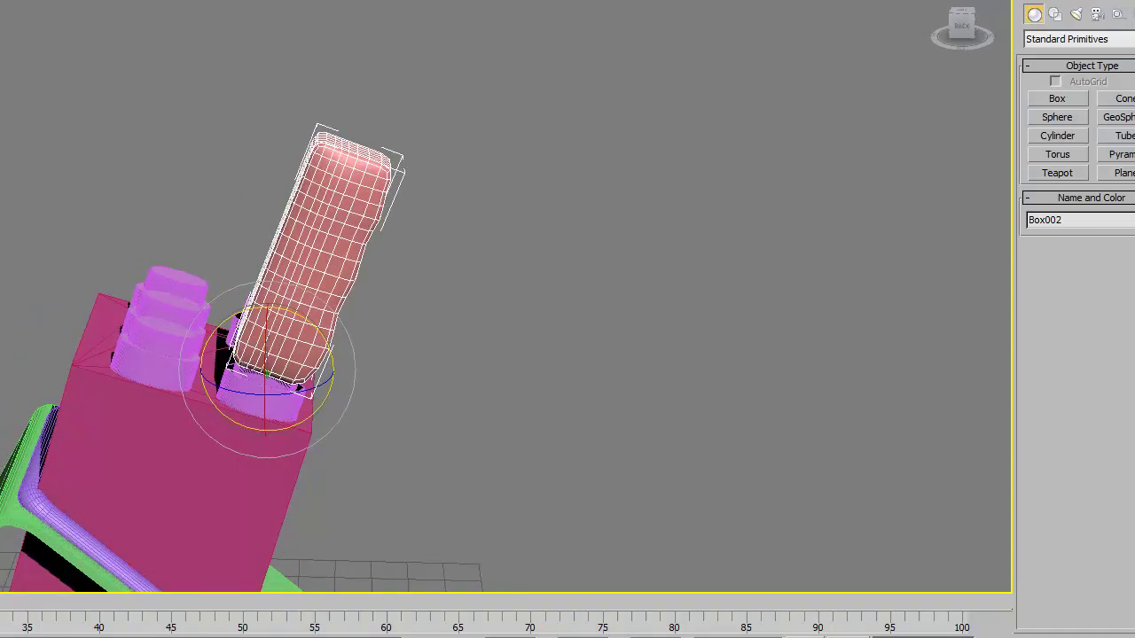
pyautogui.press('w')
pyautogui.moveTo(337, 391); pyautogui.dragTo(328, 387)
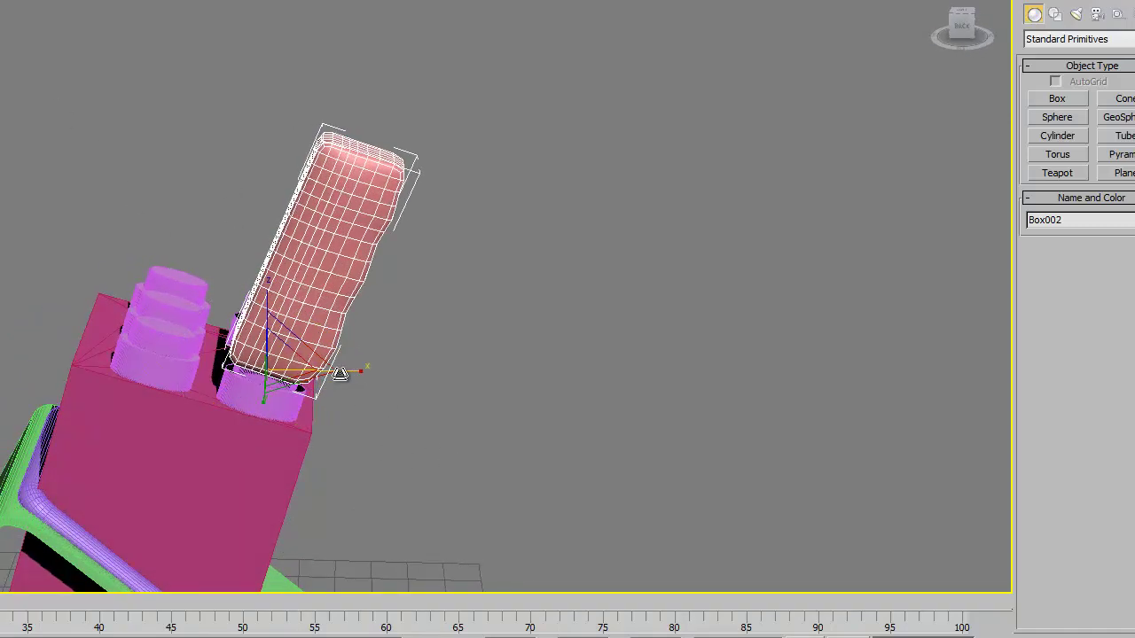
pyautogui.moveTo(328, 391)
pyautogui.keyDown('alt'); pyautogui.mouseDown(button='middle')
pyautogui.moveTo(400, 376)
pyautogui.moveTo(389, 376)
pyautogui.moveTo(413, 438)
pyautogui.moveTo(607, 377)
pyautogui.mouseUp(button='middle'); pyautogui.keyUp('alt')
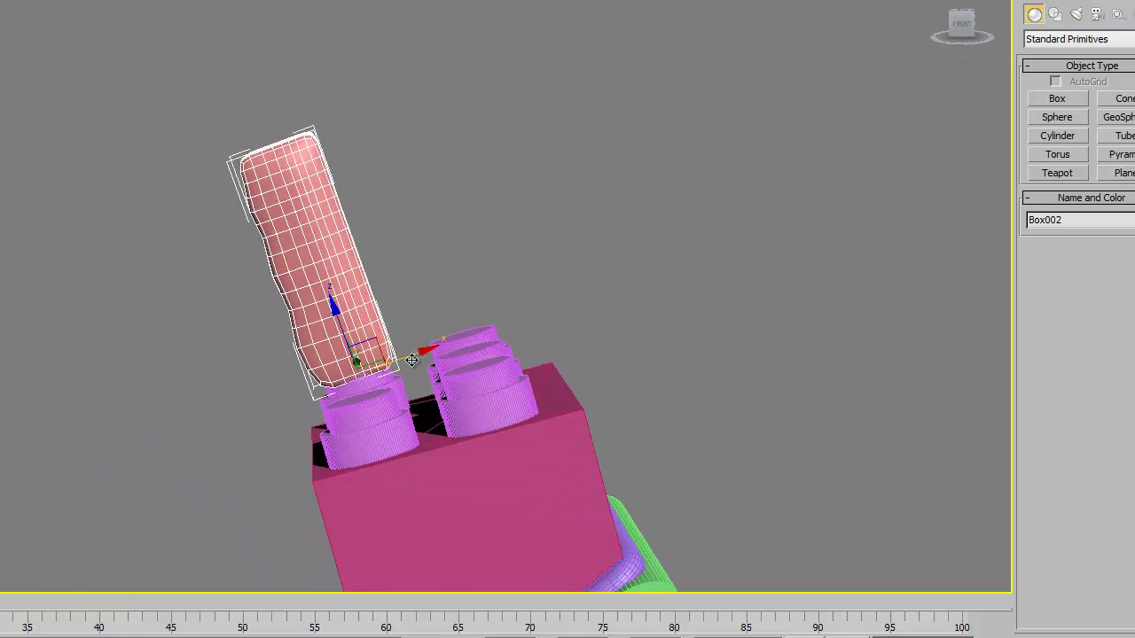
pyautogui.keyDown('alt'); pyautogui.moveTo(406, 358); pyautogui.dragTo(578, 419, button='middle'); pyautogui.keyUp('alt')
# Copy the wavy box to a second stud, then copy both boxes onto the remaining corner studs.
pyautogui.keyDown('shift'); pyautogui.moveTo(242, 339); pyautogui.dragTo(396, 352); pyautogui.keyUp('shift')
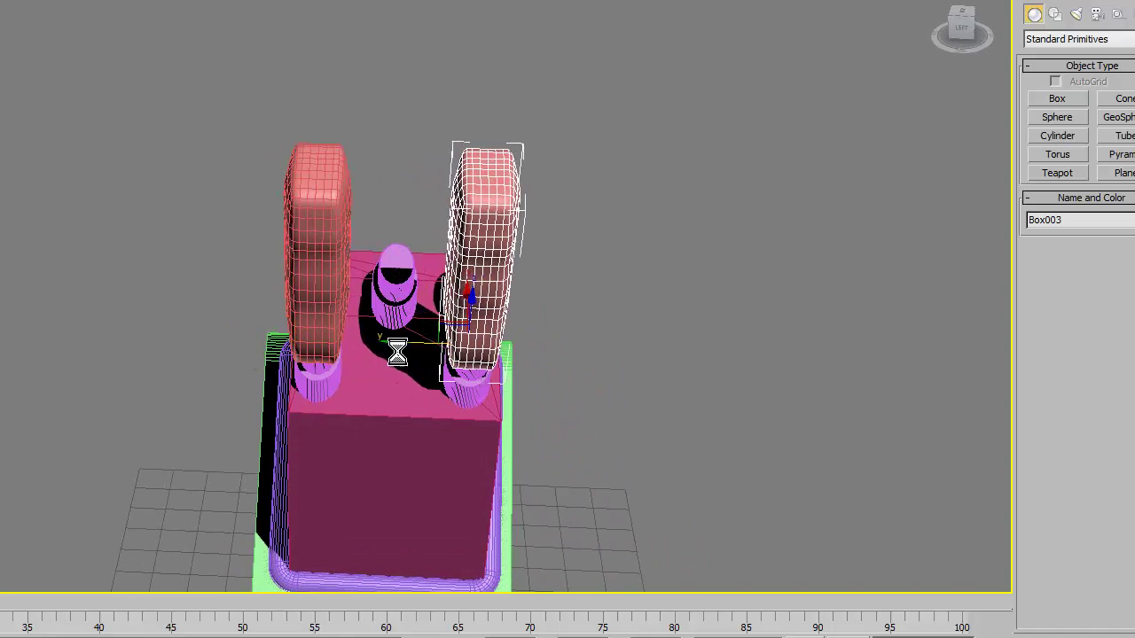
pyautogui.click(328, 299)
pyautogui.moveTo(328, 299)
pyautogui.keyDown('alt'); pyautogui.mouseDown(button='middle')
pyautogui.moveTo(515, 324)
pyautogui.moveTo(440, 330)
pyautogui.moveTo(475, 340)
pyautogui.mouseUp(button='middle'); pyautogui.keyUp('alt')
pyautogui.keyDown('ctrl'); pyautogui.click(428, 328); pyautogui.keyUp('ctrl')
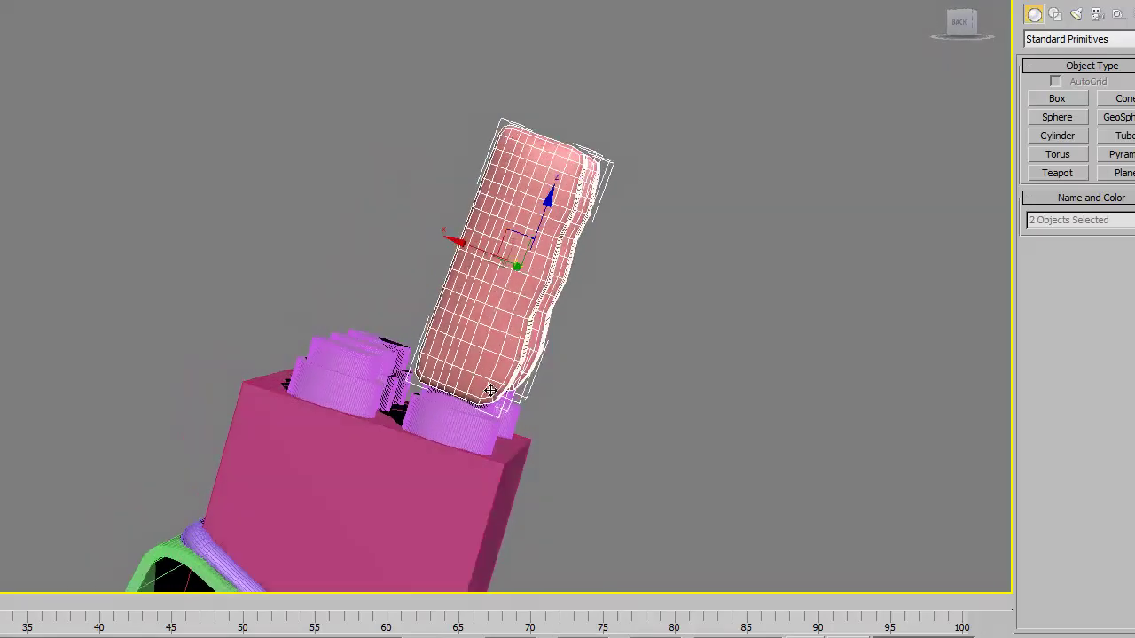
pyautogui.moveTo(446, 246); pyautogui.dragTo(334, 231)
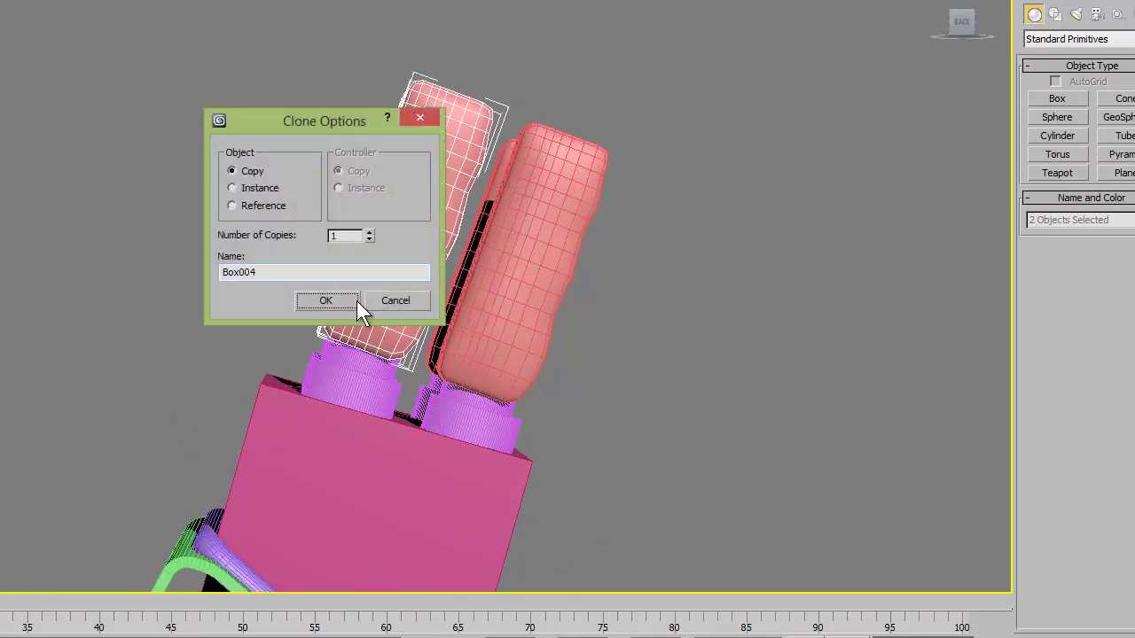
pyautogui.click(327, 300)
pyautogui.keyDown('alt'); pyautogui.moveTo(327, 300); pyautogui.dragTo(237, 466, button='middle'); pyautogui.keyUp('alt')
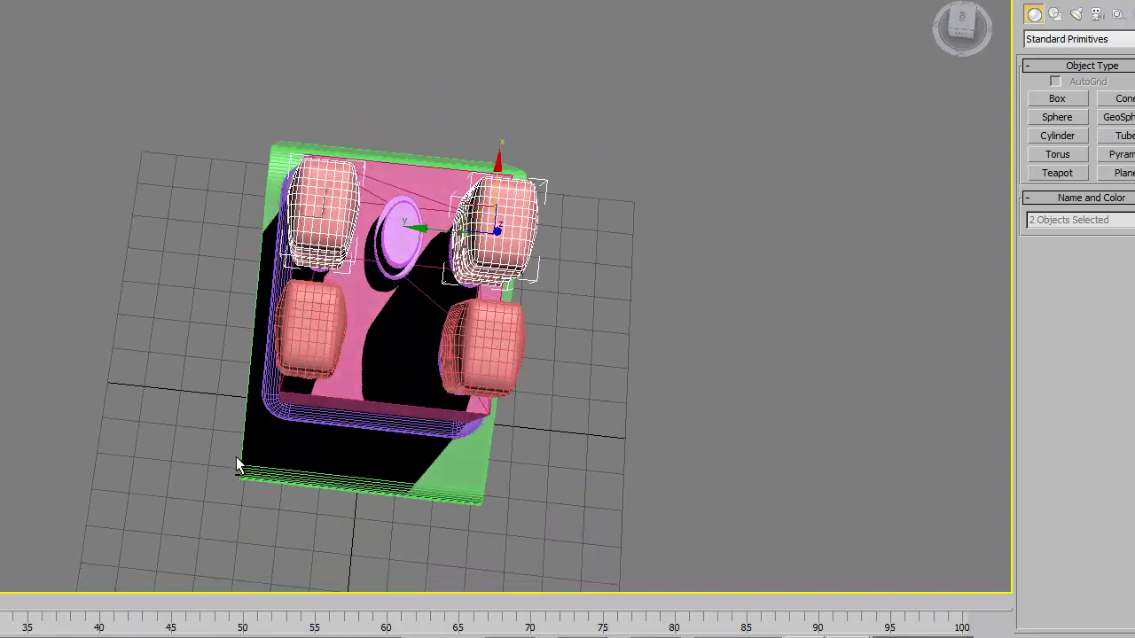
# Copy the upper-left wavy box onto the brick's middle stud as Box006.
pyautogui.click(324, 252)
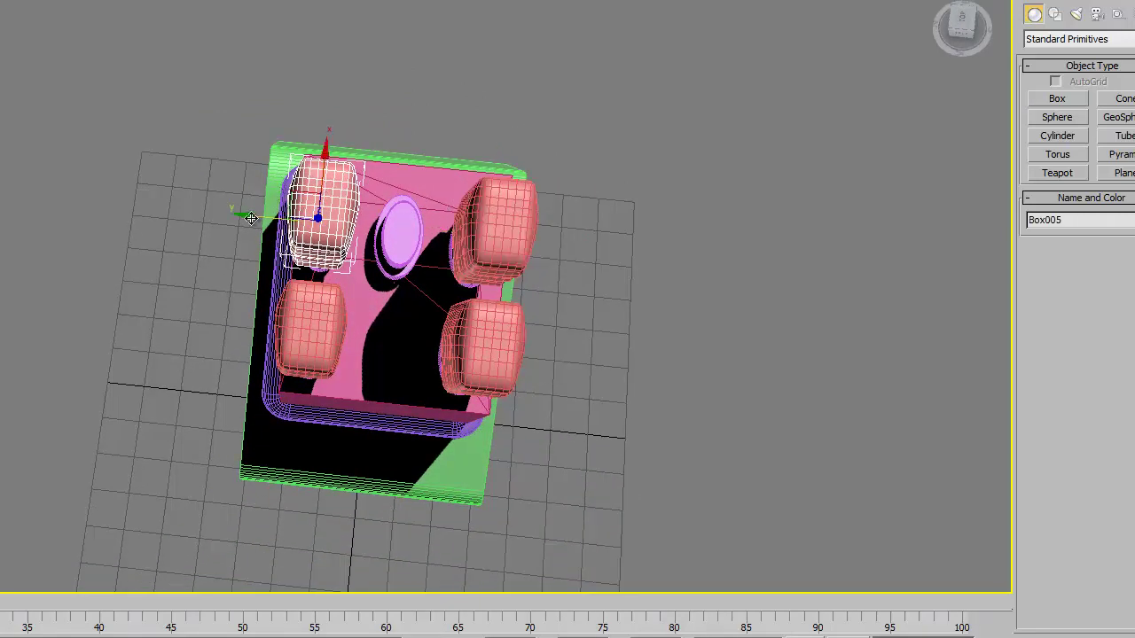
pyautogui.keyDown('shift'); pyautogui.moveTo(251, 218); pyautogui.dragTo(332, 228); pyautogui.keyUp('shift')
pyautogui.click(325, 300)
pyautogui.moveTo(350, 306)
pyautogui.keyDown('alt'); pyautogui.mouseDown(button='middle')
pyautogui.moveTo(387, 353)
pyautogui.moveTo(398, 306)
pyautogui.moveTo(240, 256)
pyautogui.moveTo(291, 337)
pyautogui.moveTo(375, 245)
pyautogui.moveTo(451, 313)
pyautogui.moveTo(700, 316)
pyautogui.moveTo(710, 326)
pyautogui.mouseUp(button='middle'); pyautogui.keyUp('alt')
pyautogui.moveTo(396, 317)
pyautogui.keyDown('alt'); pyautogui.mouseDown(button='middle')
pyautogui.moveTo(355, 373)
pyautogui.moveTo(310, 278)
pyautogui.mouseUp(button='middle'); pyautogui.keyUp('alt')
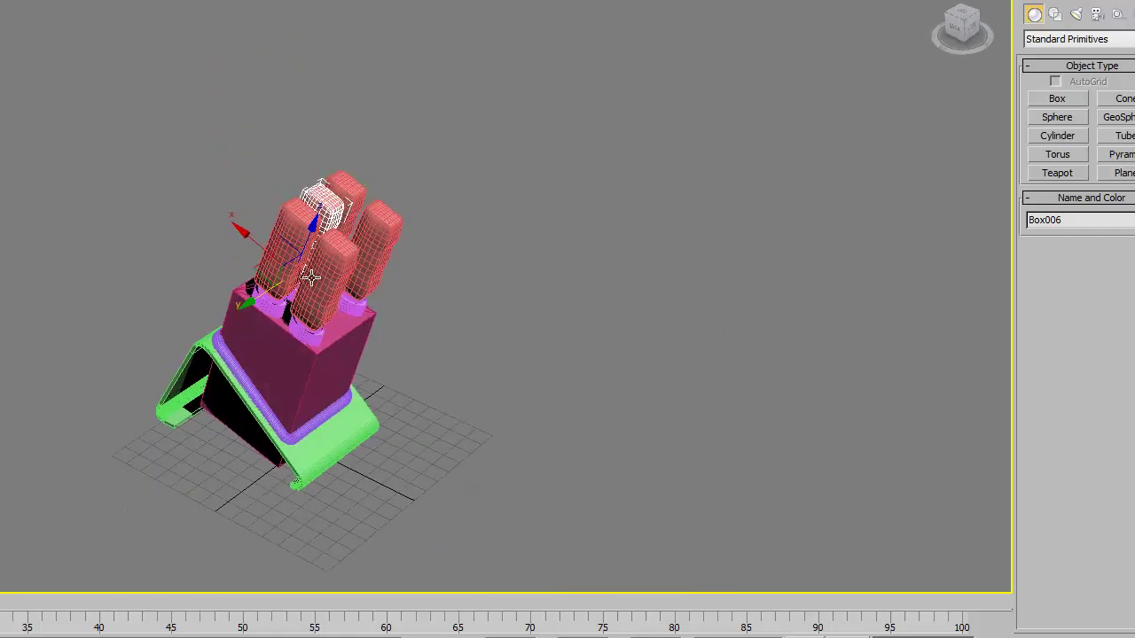
# Add a TurboSmooth modifier to Box006, the central wavy box, and zoom in on the result.
pyautogui.click(1055, 13)
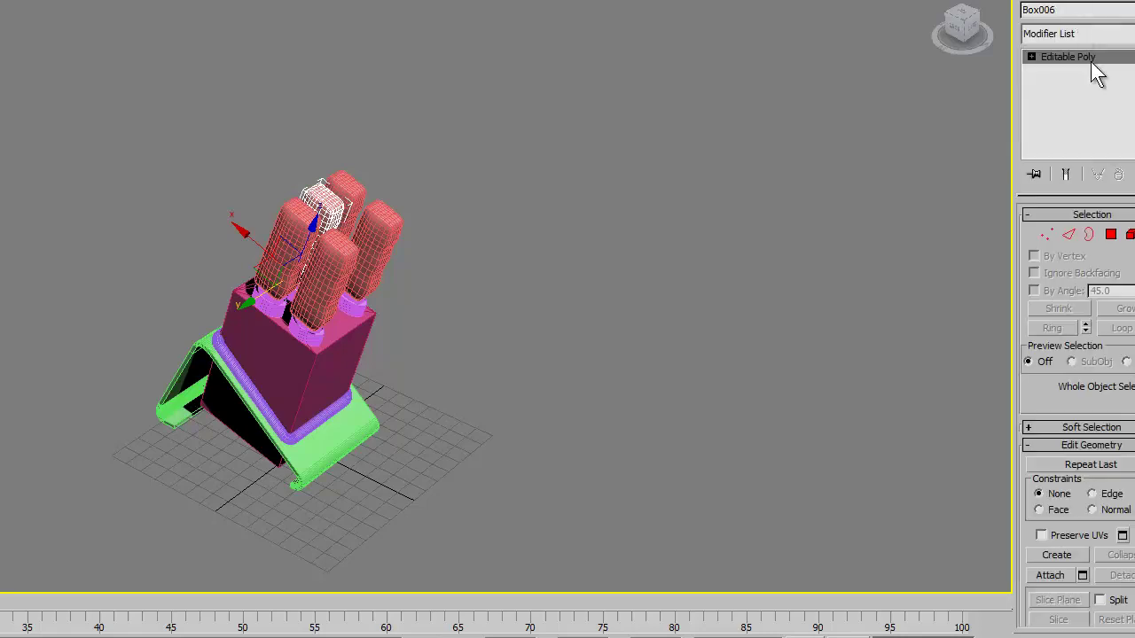
pyautogui.click(1102, 38)
pyautogui.scroll(-5, 1093, 348)
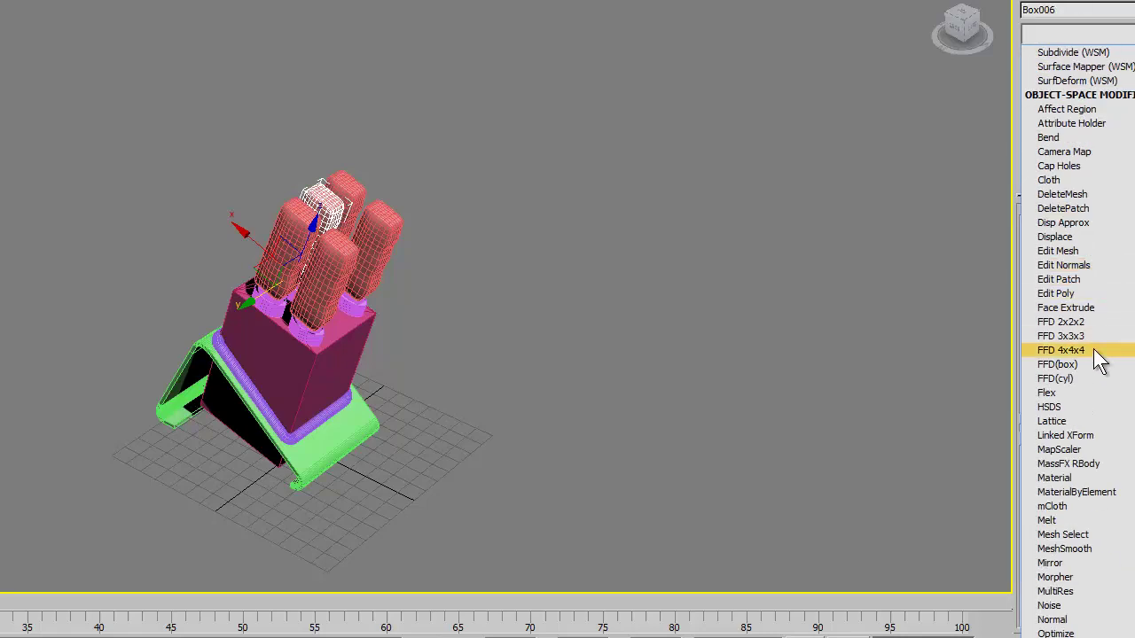
pyautogui.press('t')
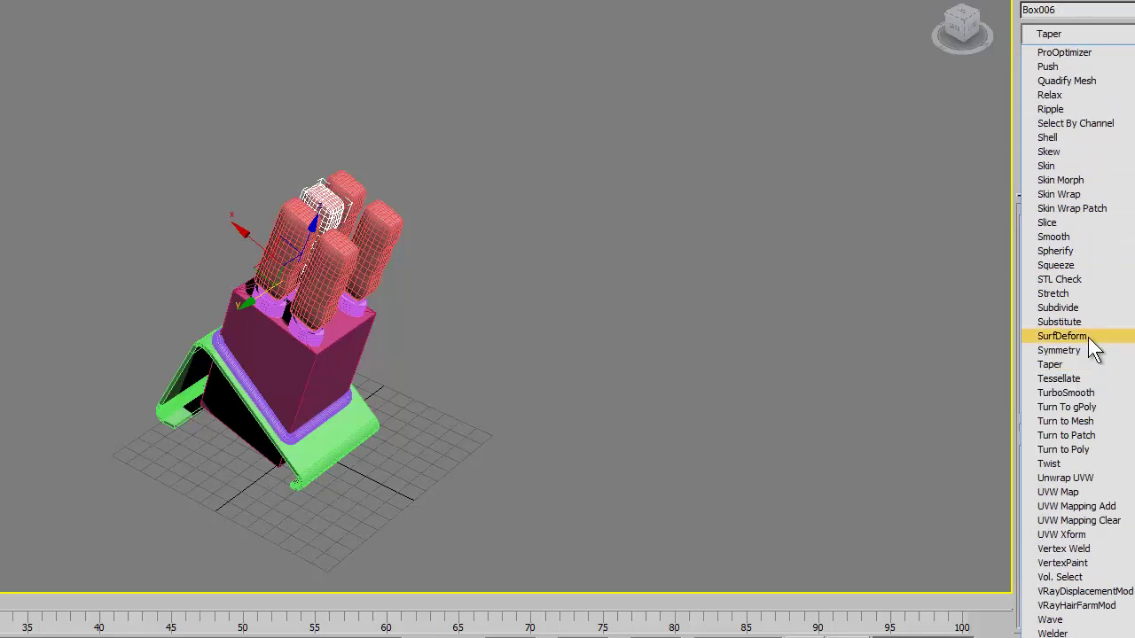
pyautogui.click(1081, 391)
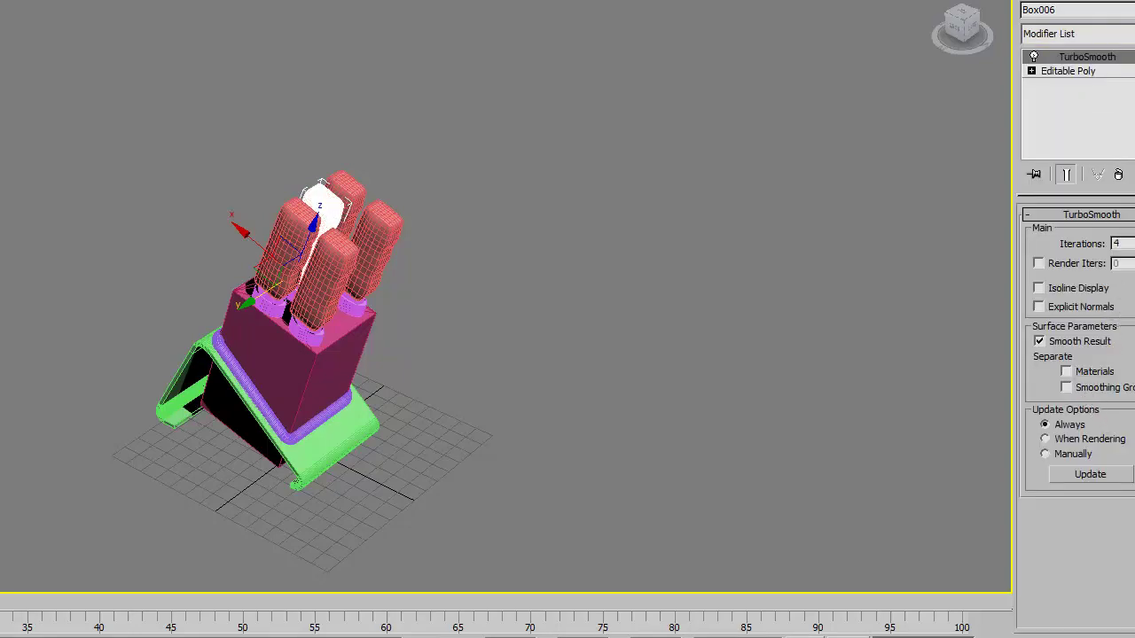
pyautogui.scroll(5, 376, 308)
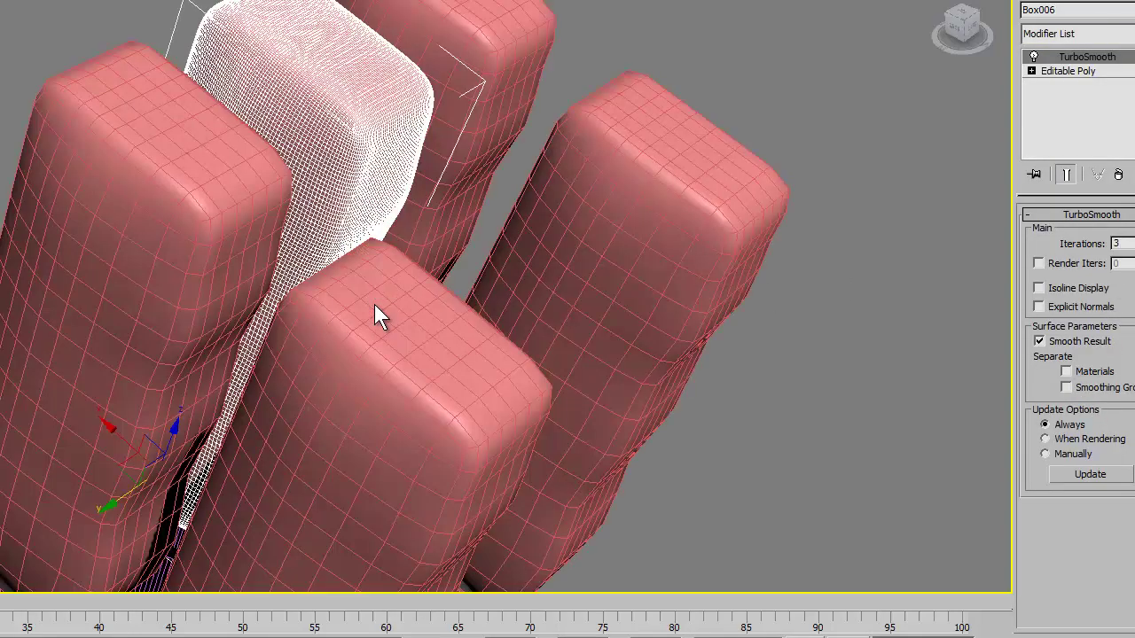
pyautogui.moveTo(375, 314)
pyautogui.keyDown('alt'); pyautogui.mouseDown(button='middle')
pyautogui.moveTo(387, 269)
pyautogui.moveTo(651, 262)
pyautogui.moveTo(573, 286)
pyautogui.moveTo(501, 285)
pyautogui.mouseUp(button='middle'); pyautogui.keyUp('alt')
# Select the four corner wavy boxes together.
pyautogui.click(437, 287)
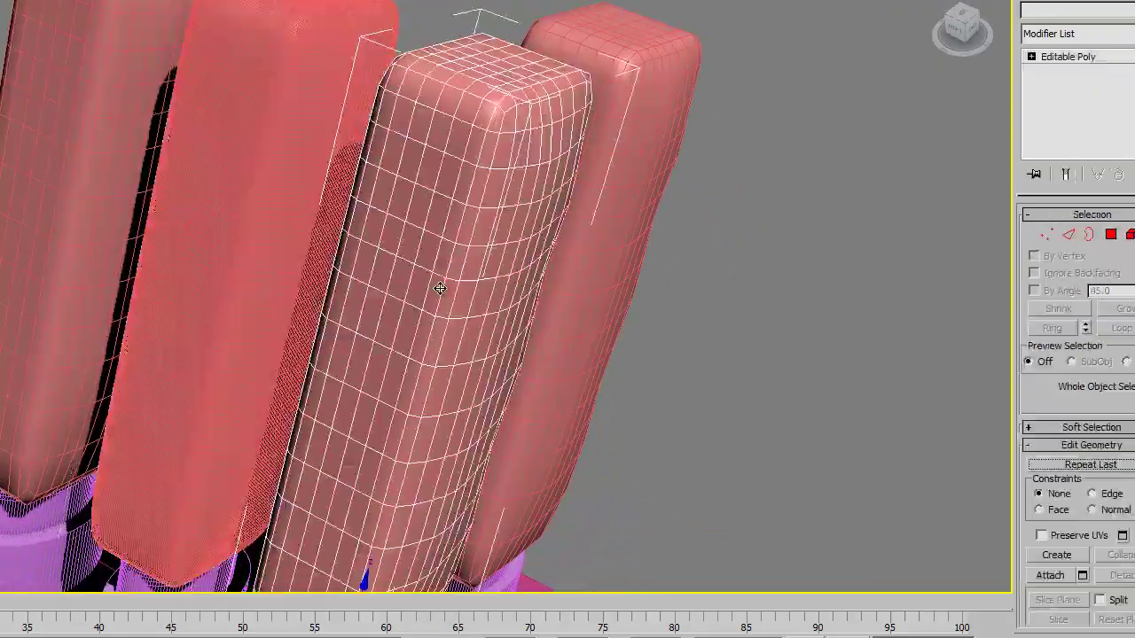
pyautogui.keyDown('ctrl'); pyautogui.click(582, 229); pyautogui.keyUp('ctrl')
pyautogui.keyDown('ctrl'); pyautogui.click(126, 116); pyautogui.keyUp('ctrl')
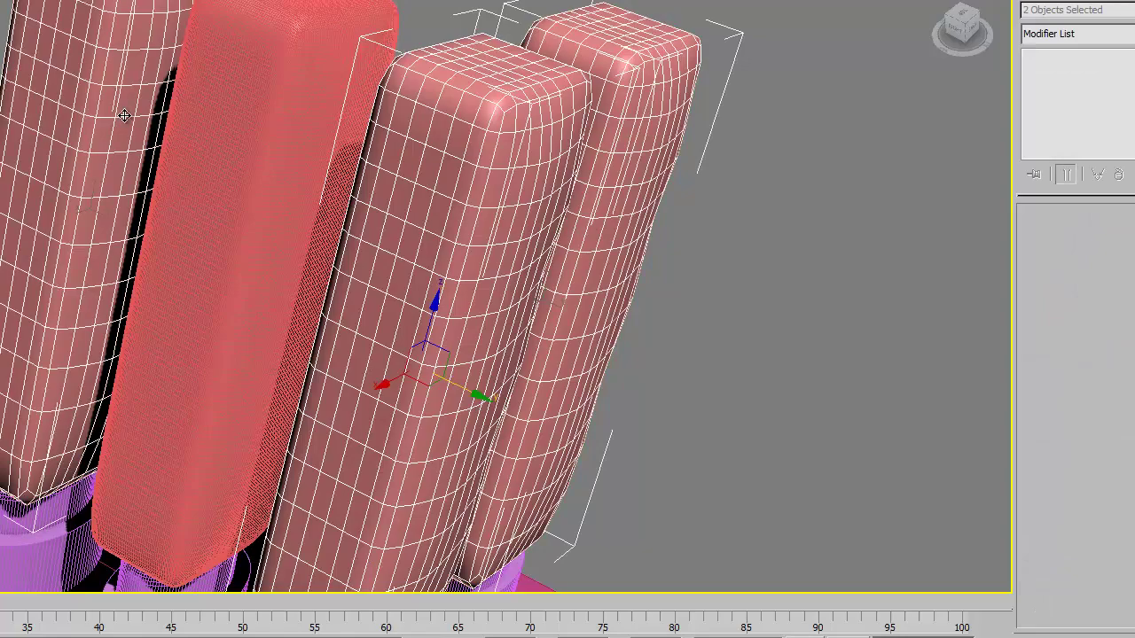
pyautogui.moveTo(201, 172)
pyautogui.keyDown('alt'); pyautogui.mouseDown(button='middle')
pyautogui.moveTo(223, 327)
pyautogui.moveTo(296, 242)
pyautogui.mouseUp(button='middle'); pyautogui.keyUp('alt')
pyautogui.keyDown('ctrl'); pyautogui.click(299, 163); pyautogui.keyUp('ctrl')
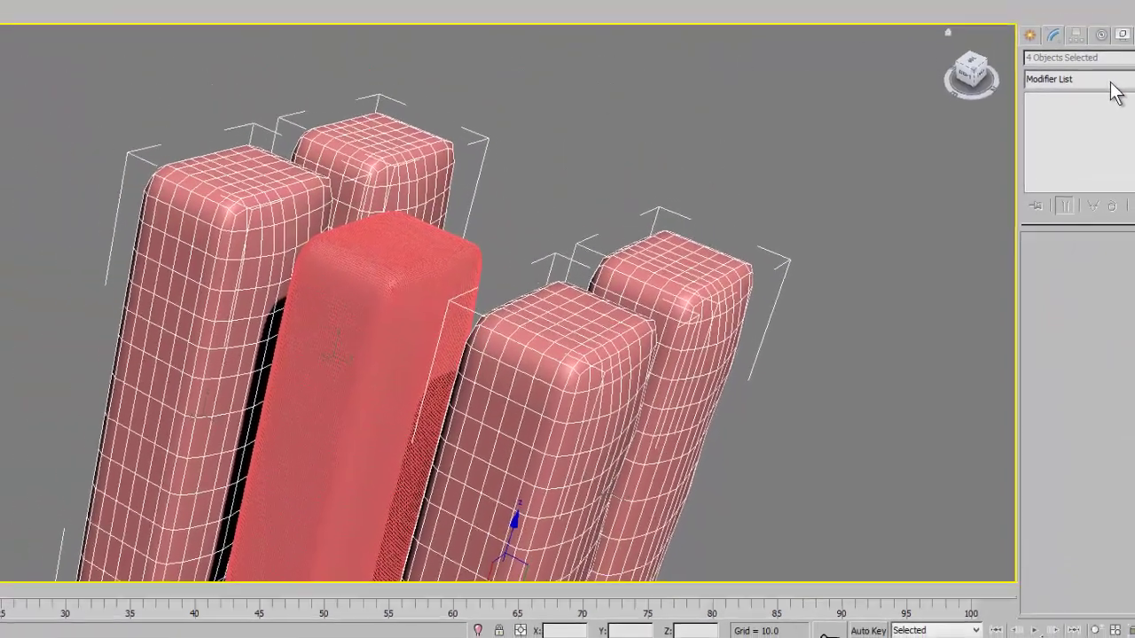
# Apply a shared TurboSmooth to the four boxes with Iterations raised to 3.
pyautogui.click(1122, 33)
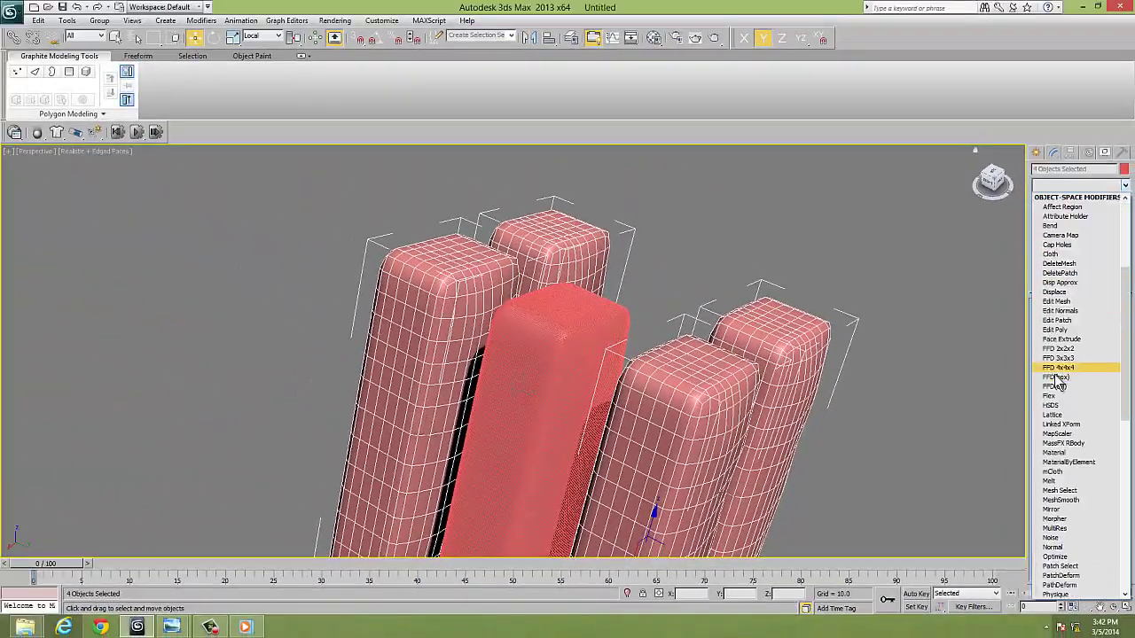
pyautogui.scroll(-2, 1074, 463)
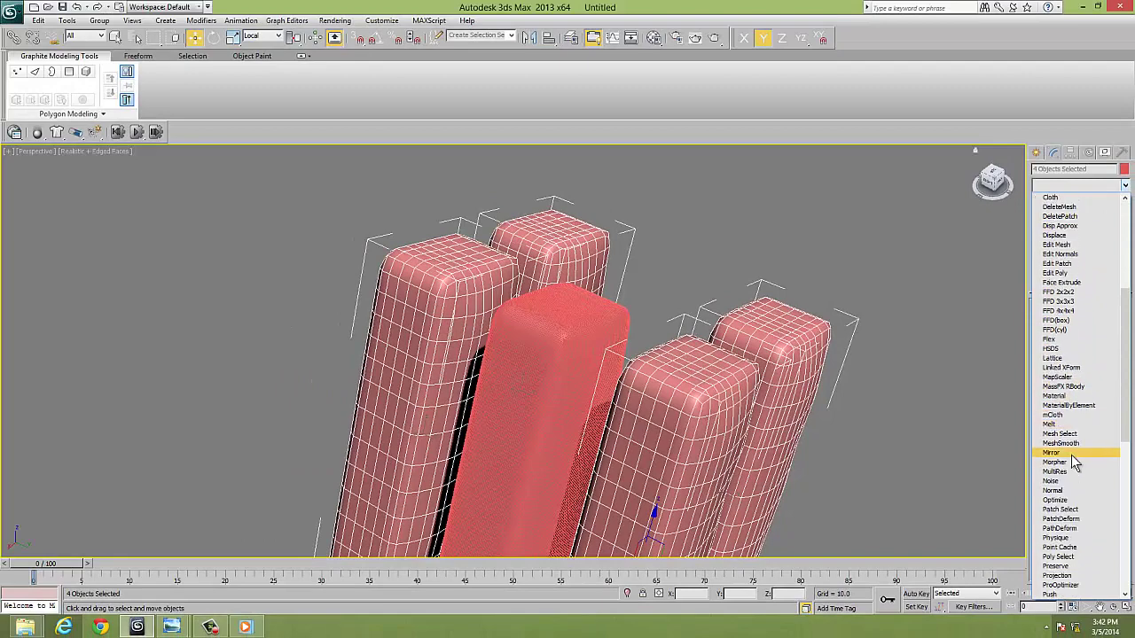
pyautogui.scroll(-10, 1074, 463)
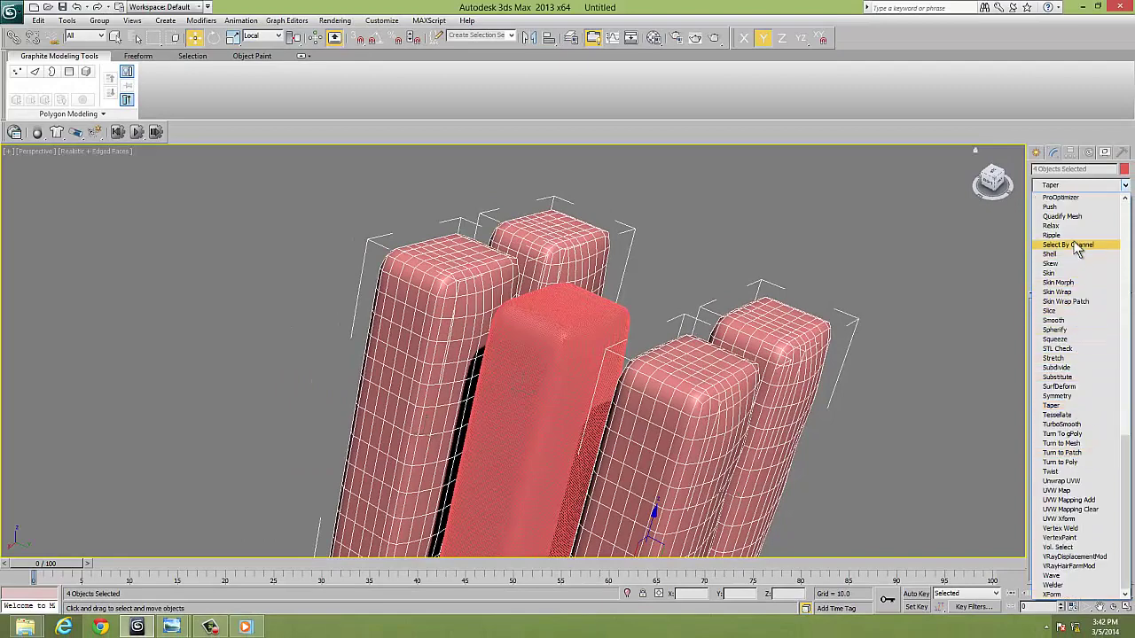
pyautogui.click(1064, 425)
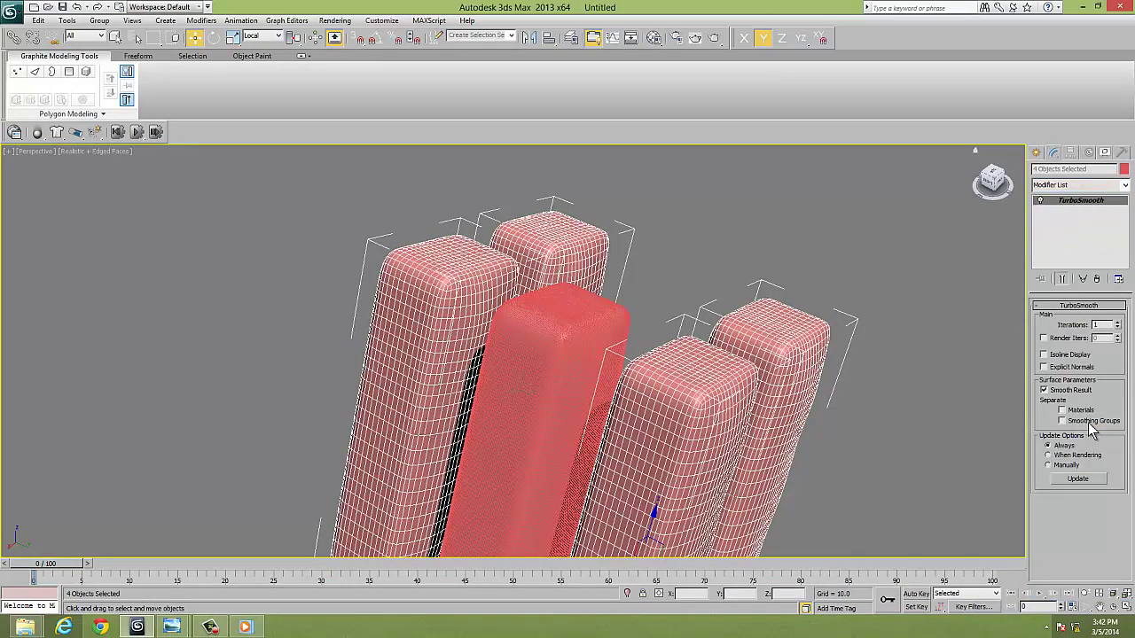
pyautogui.click(1117, 323)
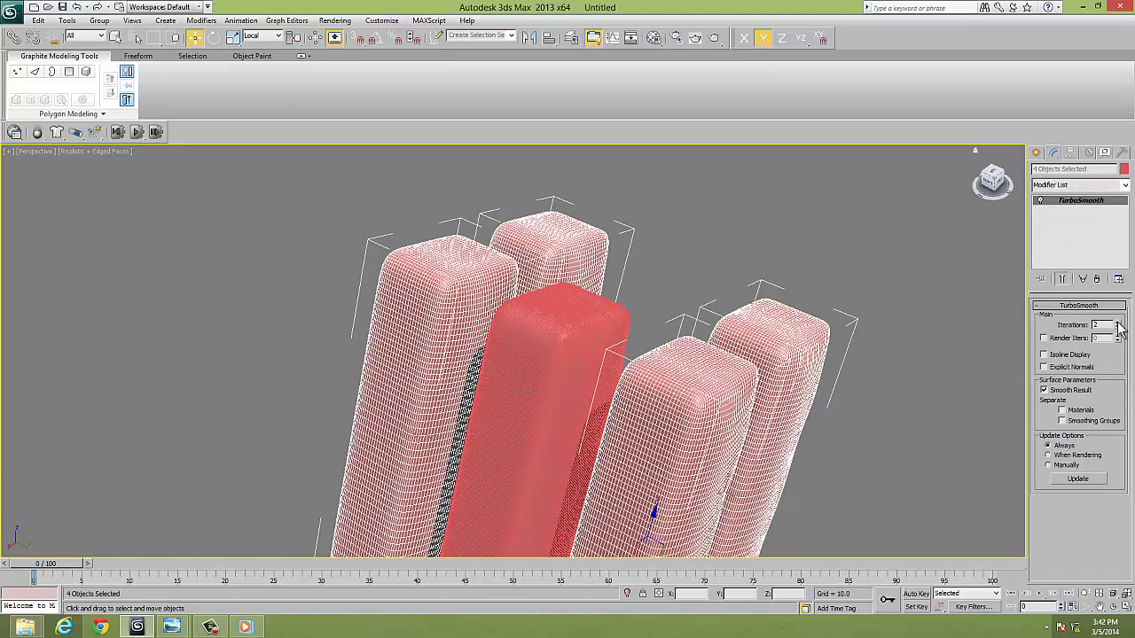
pyautogui.click(1118, 323)
pyautogui.moveTo(889, 414)
pyautogui.keyDown('alt'); pyautogui.mouseDown(button='middle')
pyautogui.moveTo(771, 412)
pyautogui.moveTo(783, 397)
pyautogui.moveTo(628, 460)
pyautogui.moveTo(615, 440)
pyautogui.moveTo(644, 455)
pyautogui.moveTo(614, 411)
pyautogui.mouseUp(button='middle'); pyautogui.keyUp('alt')
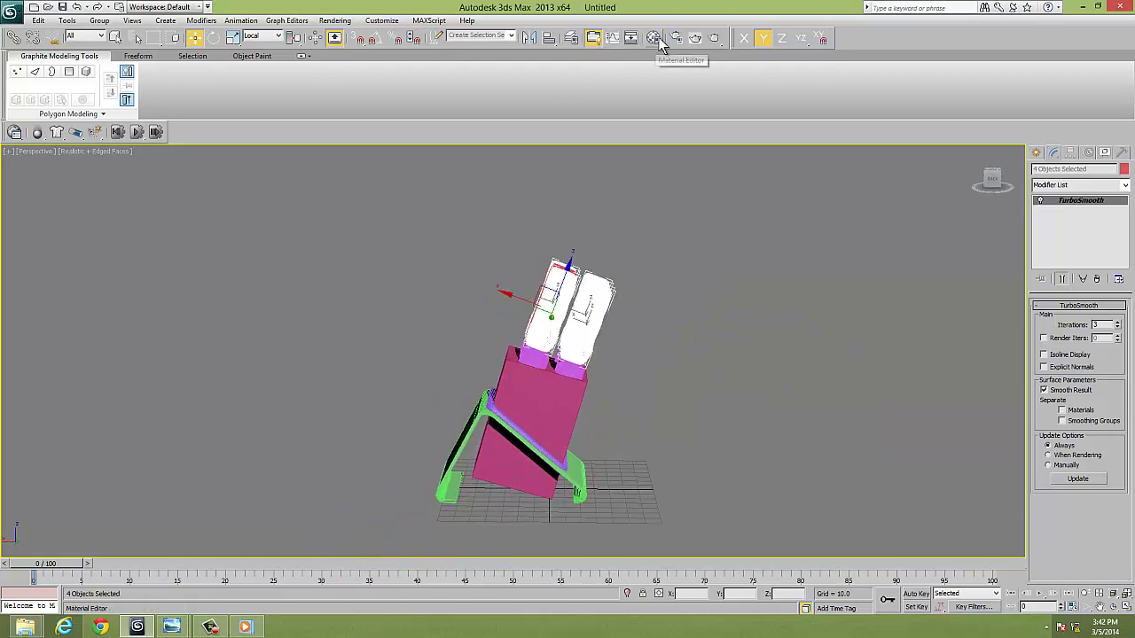
# Render the perspective view at 640×480 from Render Setup using mental ray.
pyautogui.press('F10')
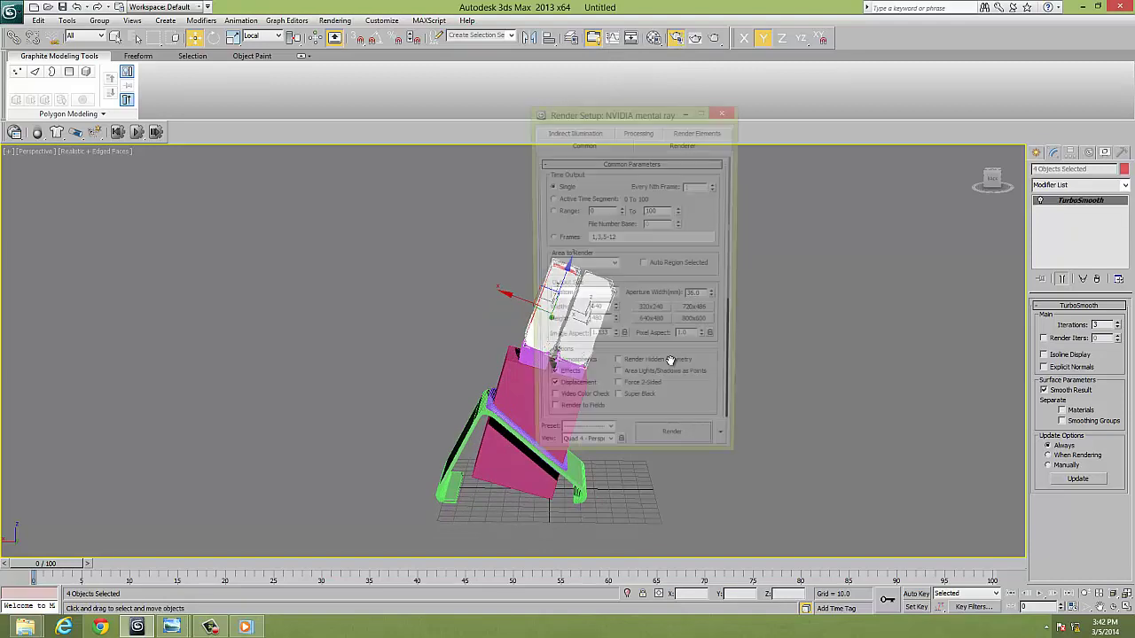
pyautogui.click(677, 444)
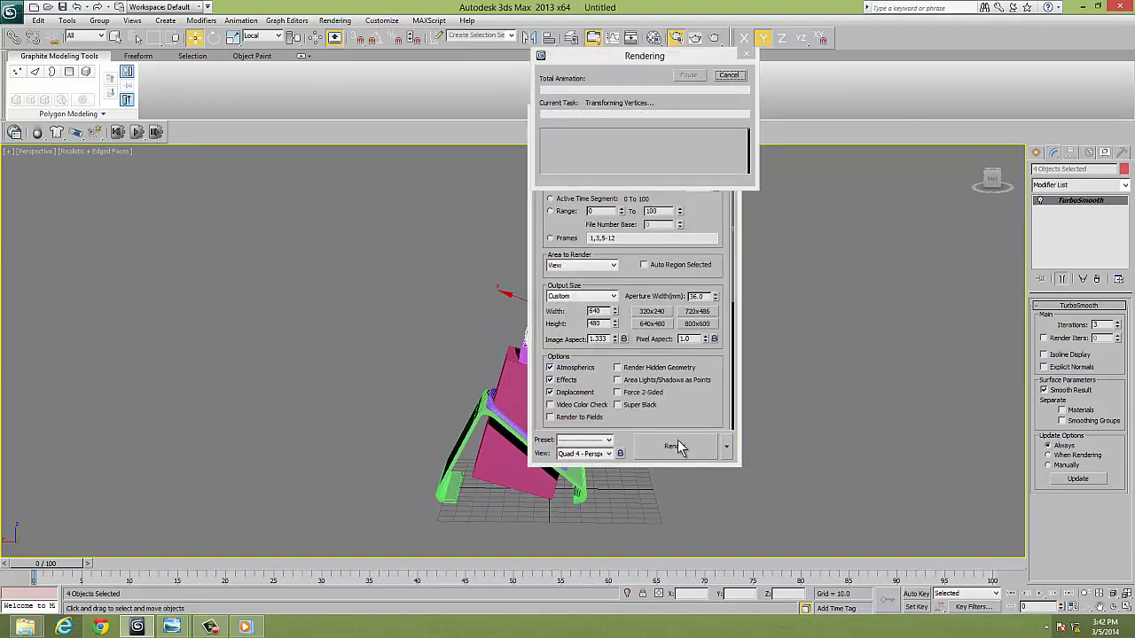